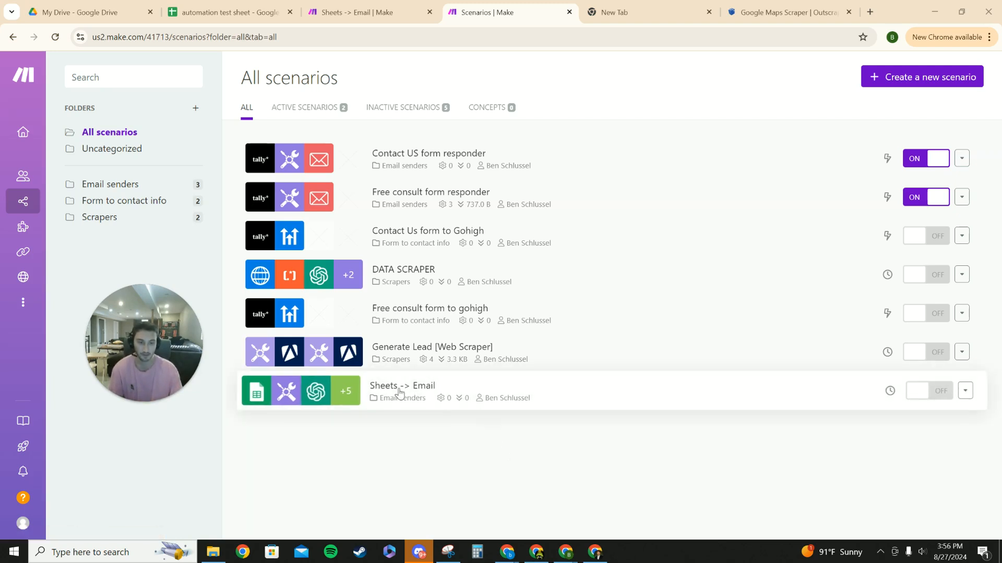
# - Open the Sheets -> Email scenario to examine its module flow, and return to the list of all scenarios
pyautogui.click(430, 398)
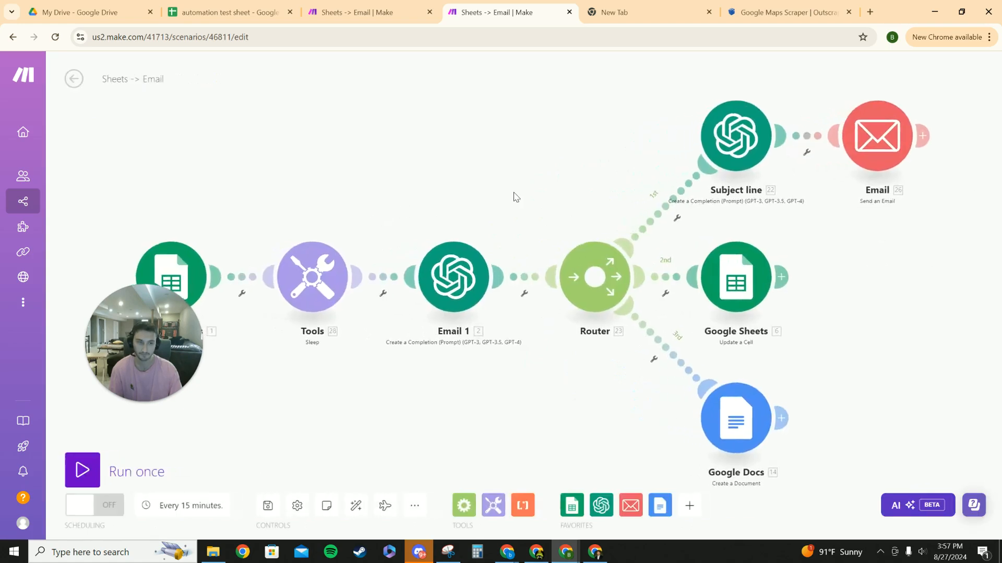
pyautogui.moveTo(430, 176); pyautogui.dragTo(454, 180)
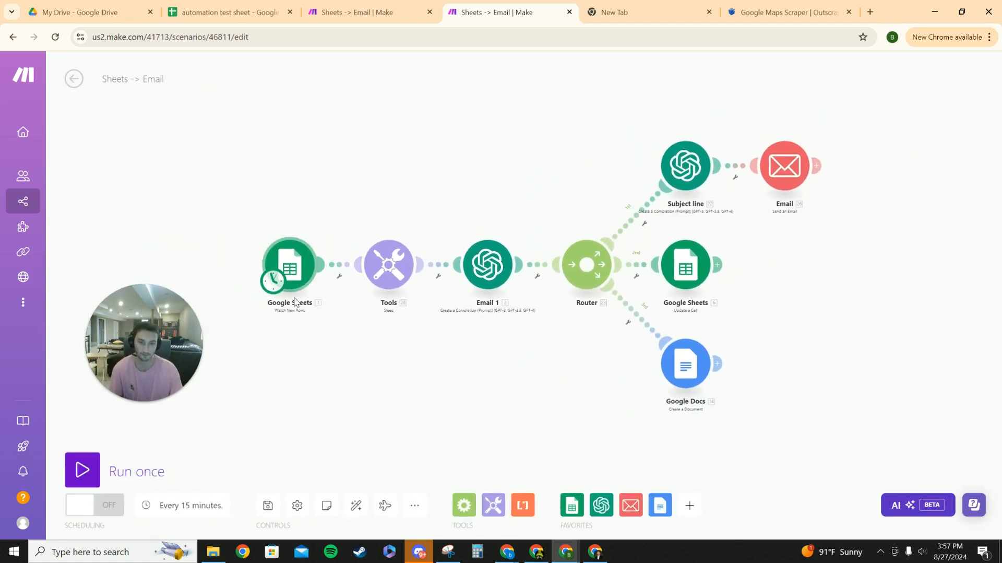
pyautogui.click(75, 80)
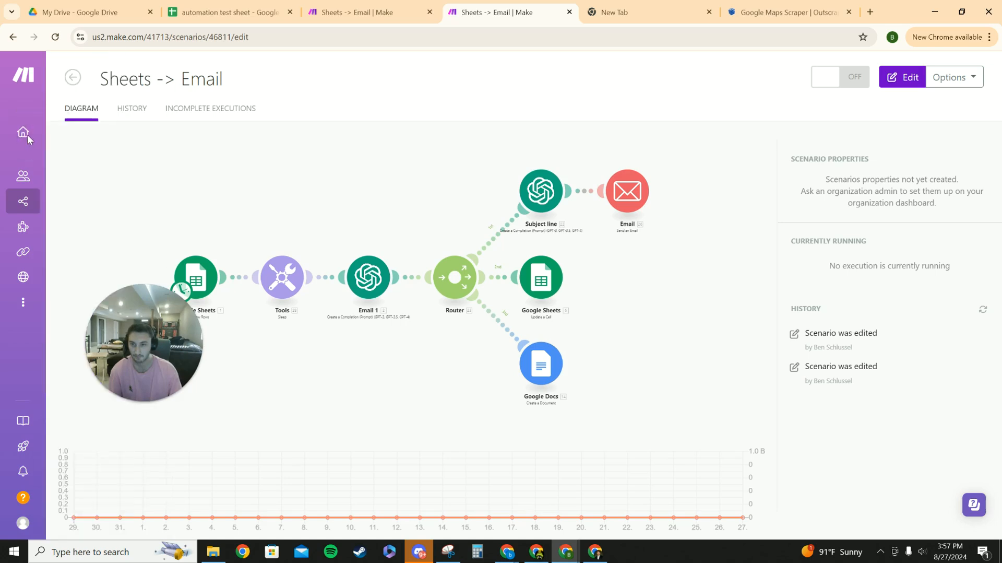
pyautogui.click(36, 201)
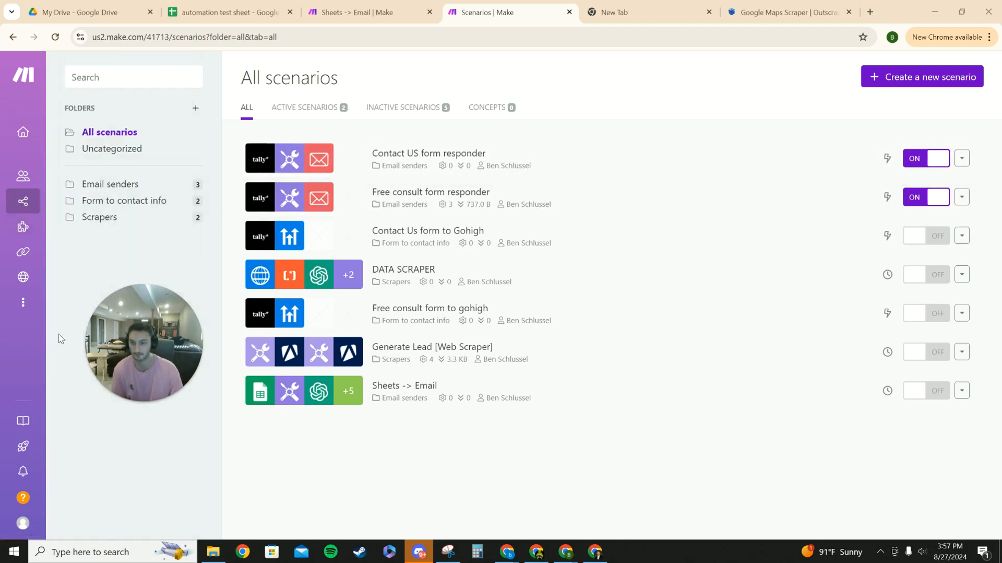
# - Create a new scenario with the Google Sheets Watch New Rows module as its trigger
pyautogui.click(911, 74)
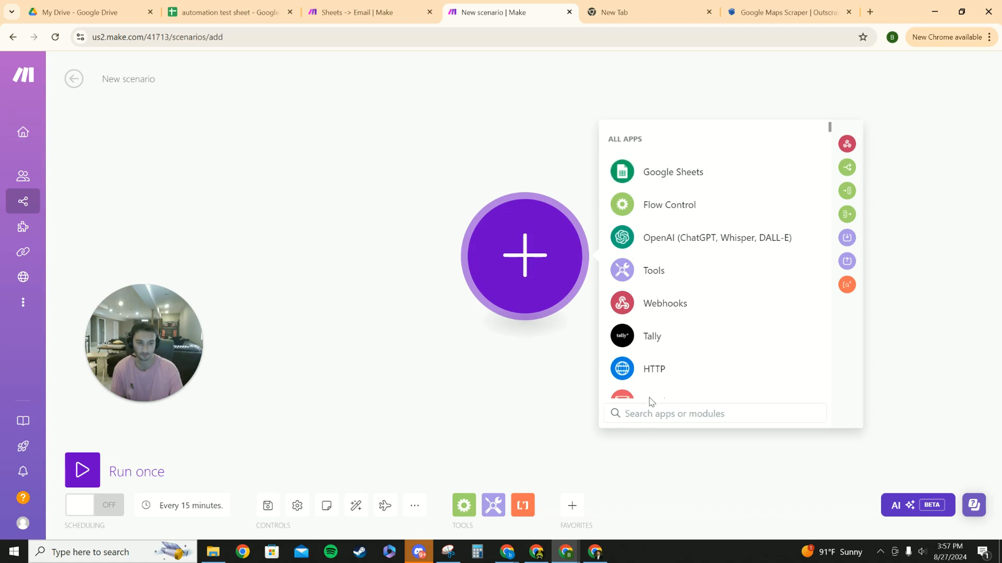
pyautogui.click(669, 177)
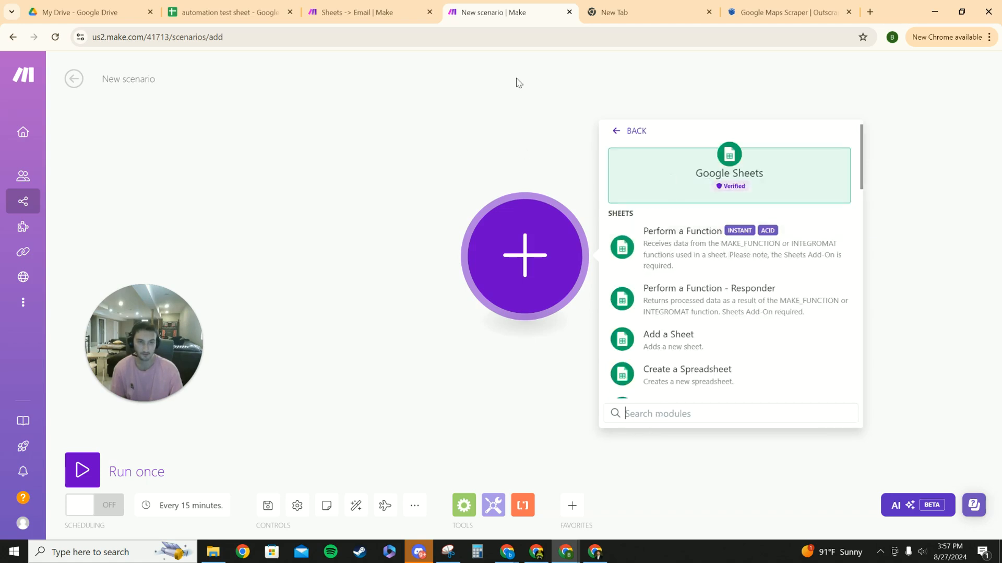
pyautogui.click(365, 12)
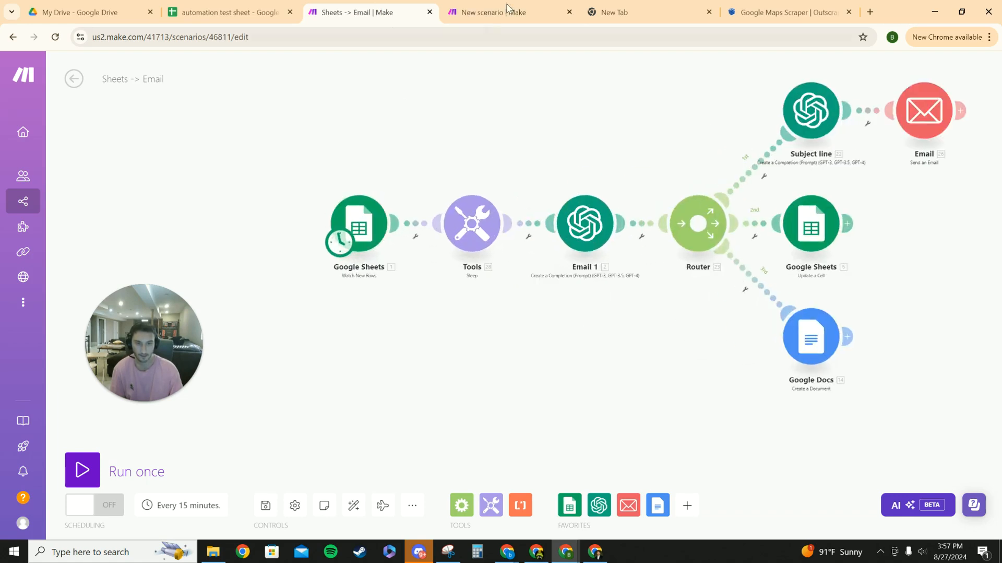
pyautogui.click(494, 12)
pyautogui.scroll(-10, 674, 298)
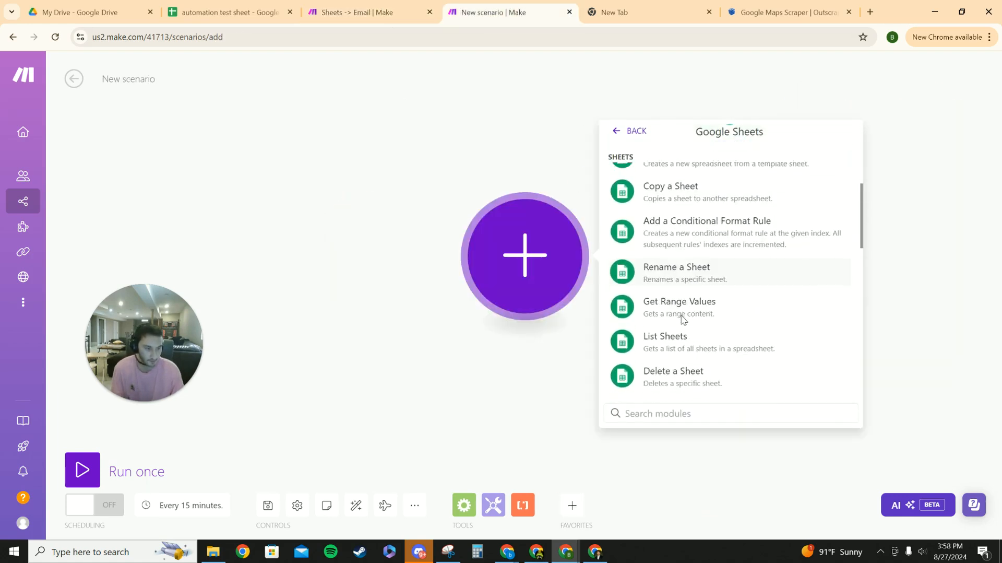
pyautogui.scroll(-2, 681, 314)
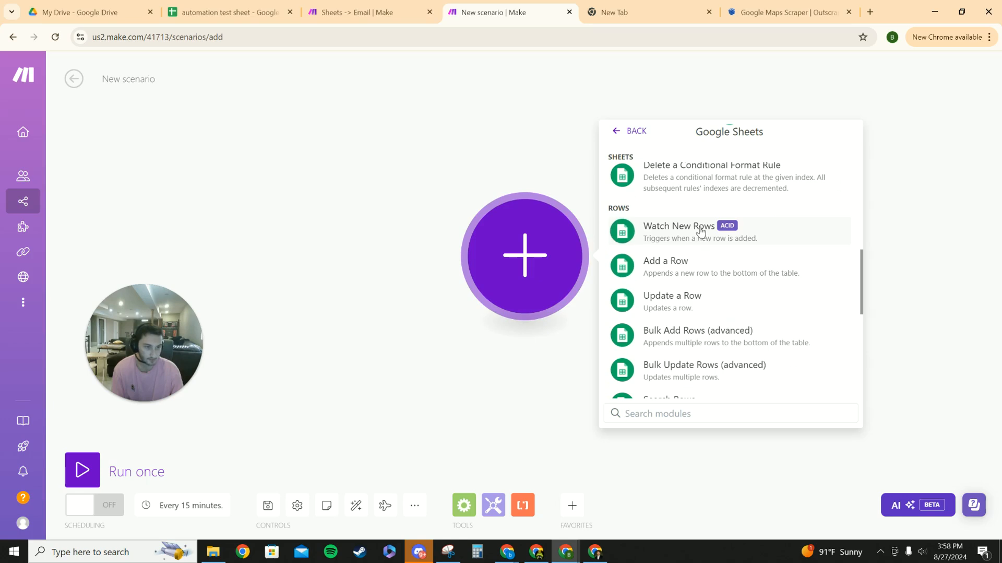
pyautogui.click(702, 230)
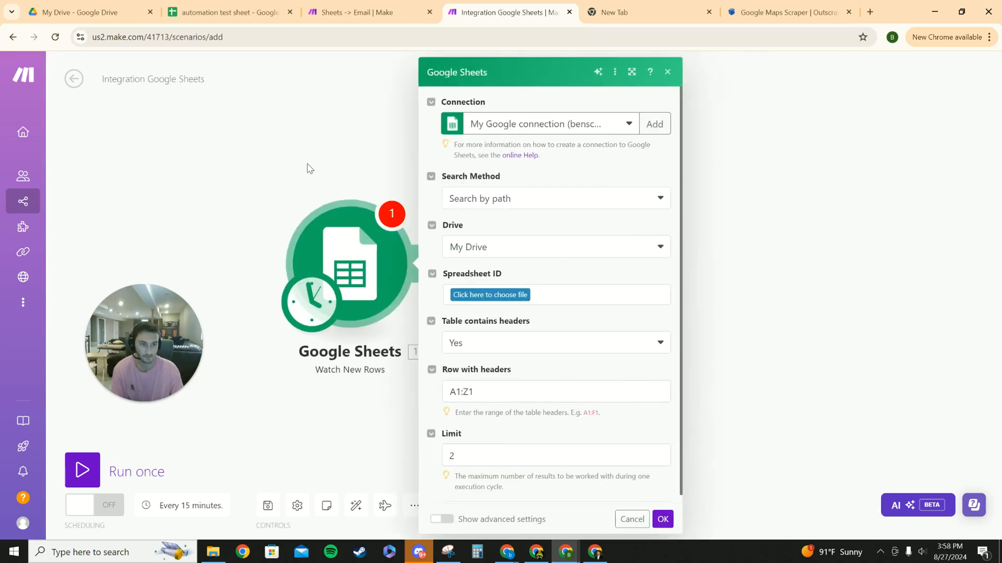
# - Review the available connections and search methods for the Google Sheets trigger, keeping My Google connection and Search by path
pyautogui.click(626, 125)
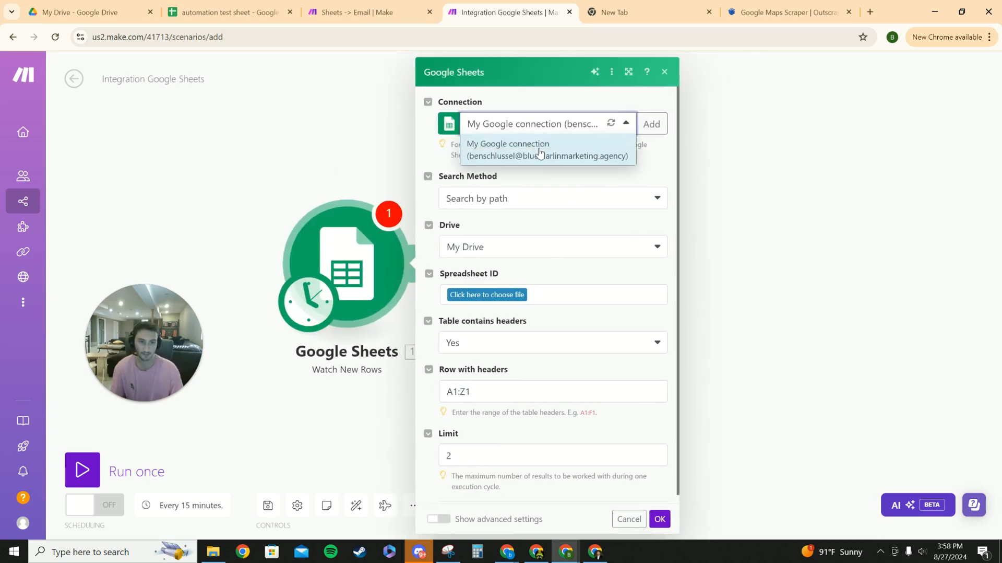
pyautogui.click(651, 148)
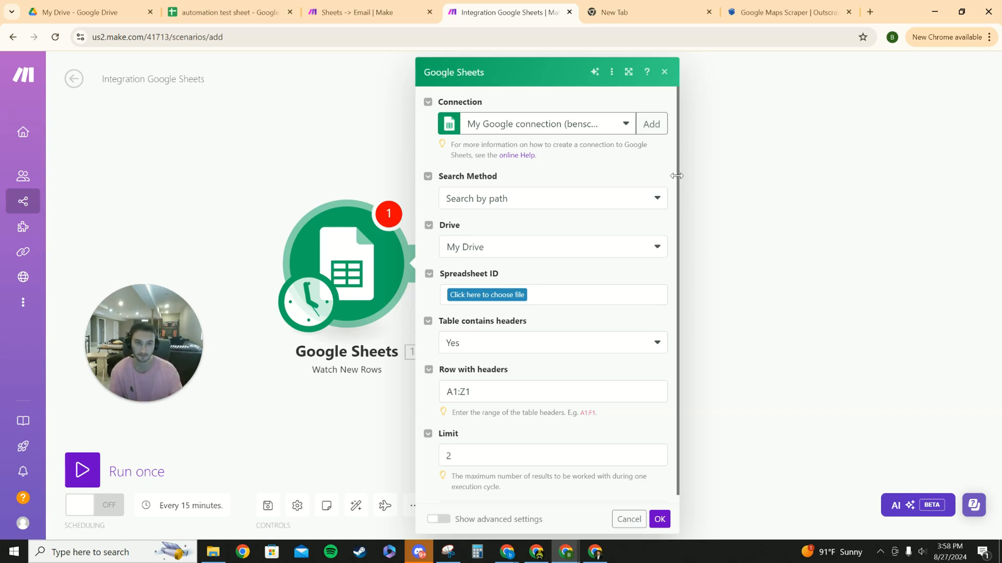
pyautogui.click(595, 201)
pyautogui.click(519, 212)
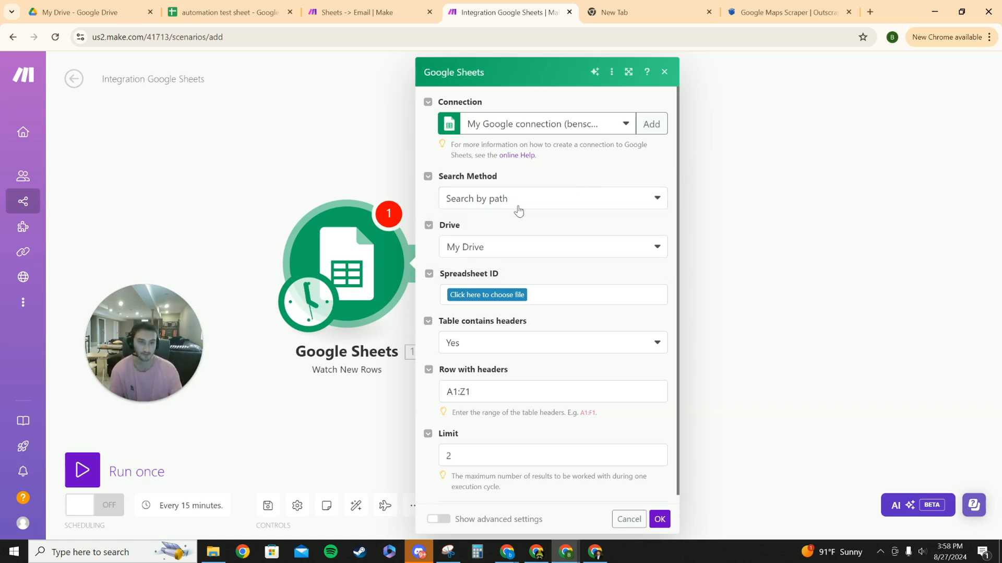
pyautogui.scroll(-1, 539, 209)
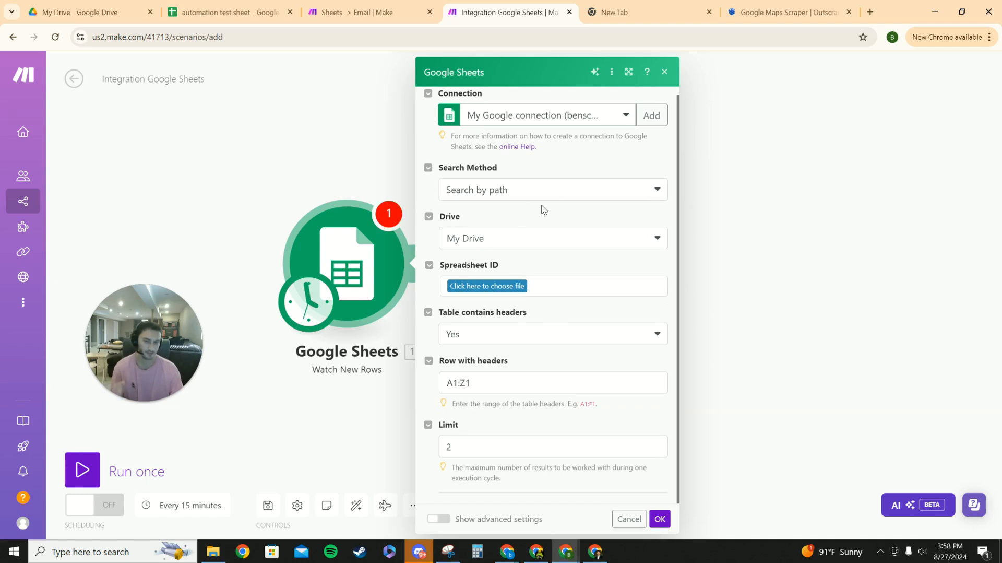
pyautogui.click(535, 195)
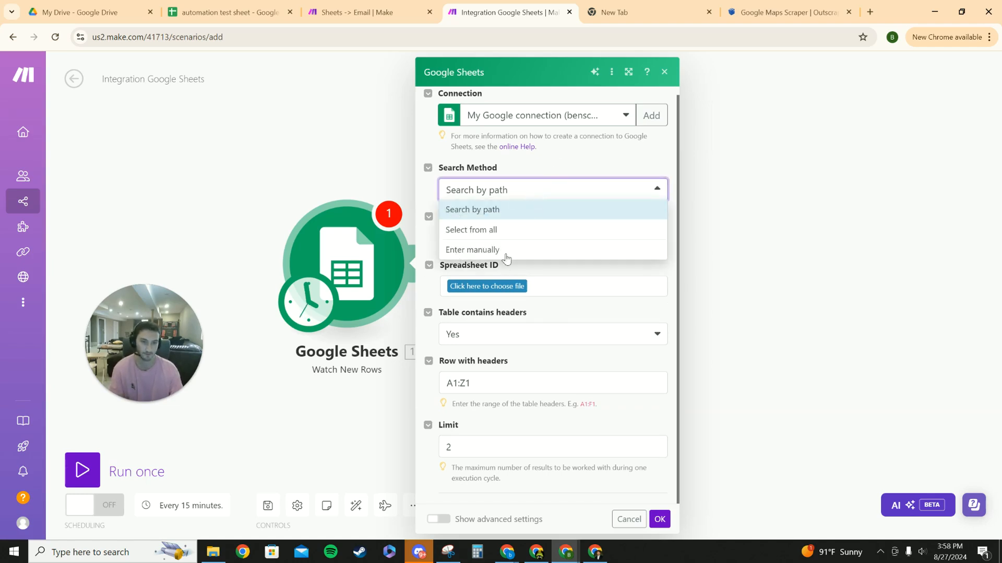
pyautogui.click(535, 164)
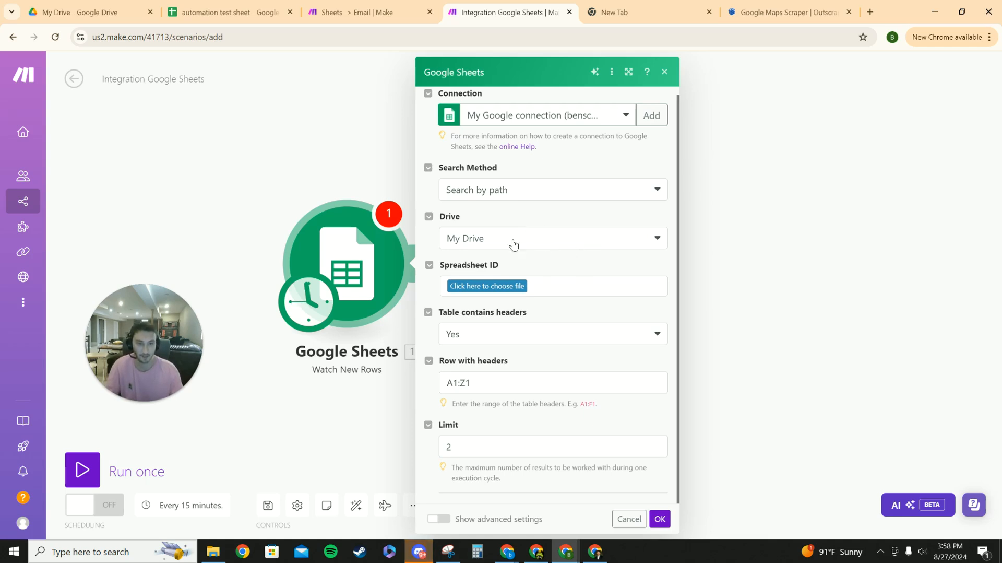
# - Set the trigger's drive to Shared with me and choose the automation test sheet as the spreadsheet
pyautogui.click(495, 287)
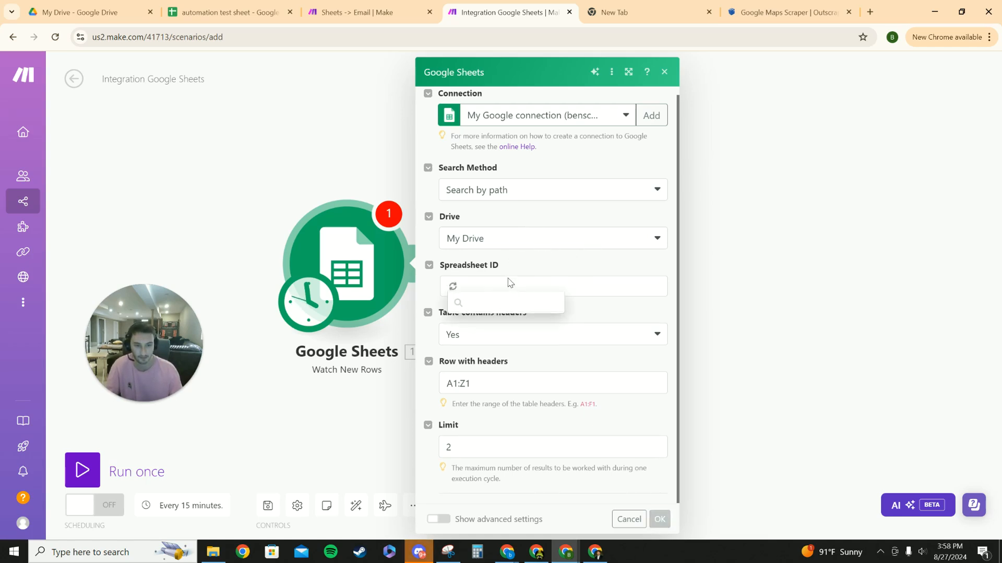
pyautogui.click(502, 241)
pyautogui.click(413, 304)
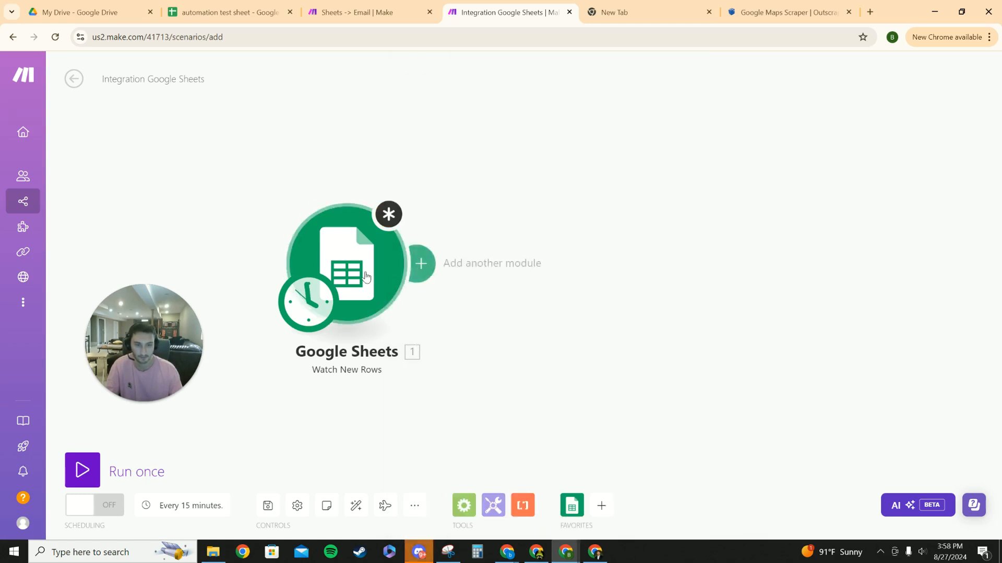
pyautogui.click(393, 268)
pyautogui.click(487, 286)
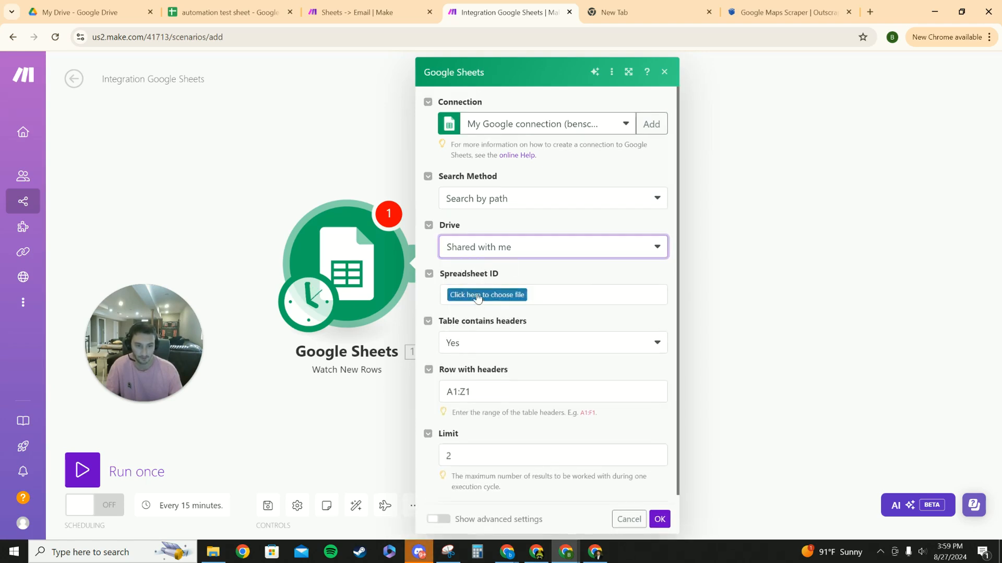
pyautogui.click(485, 297)
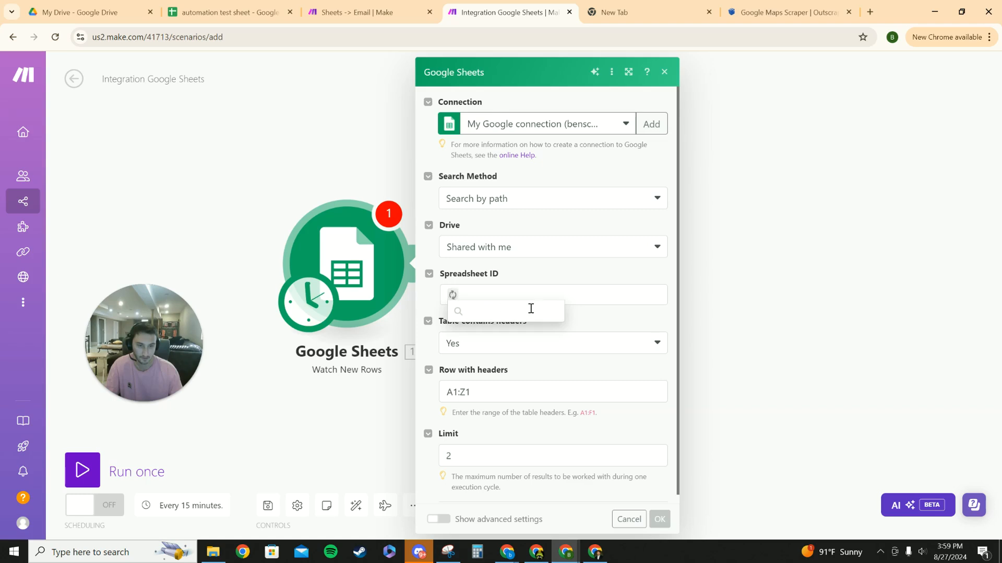
pyautogui.click(506, 338)
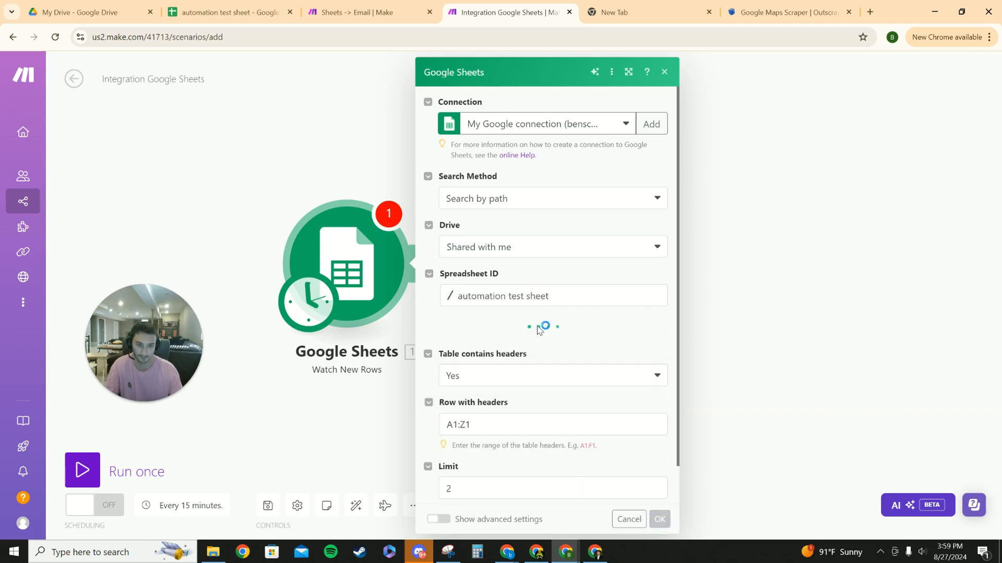
# - Select Sheet1 as the sheet name, set the limit to 1, and save the trigger's settings
pyautogui.scroll(-1, 590, 335)
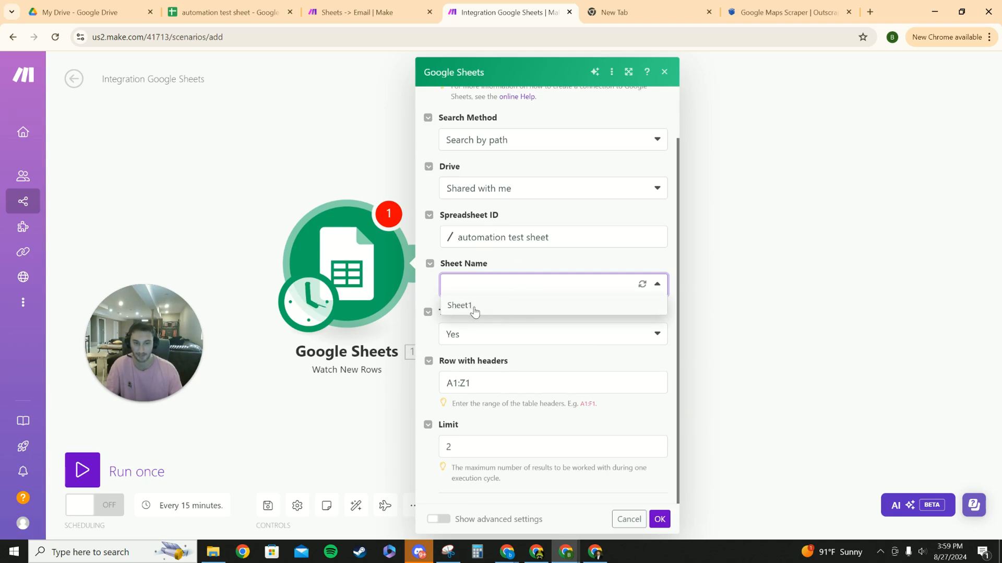
pyautogui.click(463, 308)
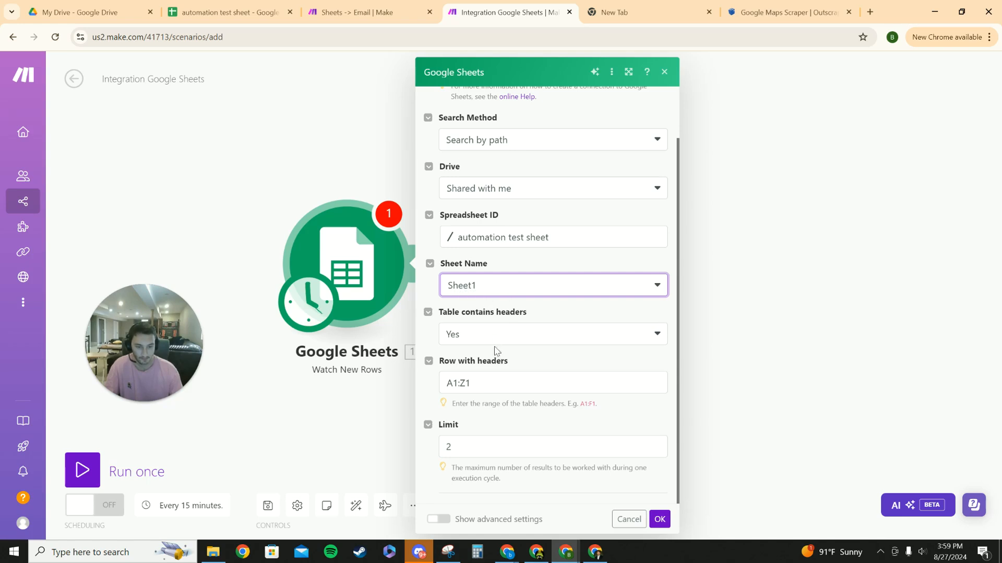
pyautogui.click(467, 447)
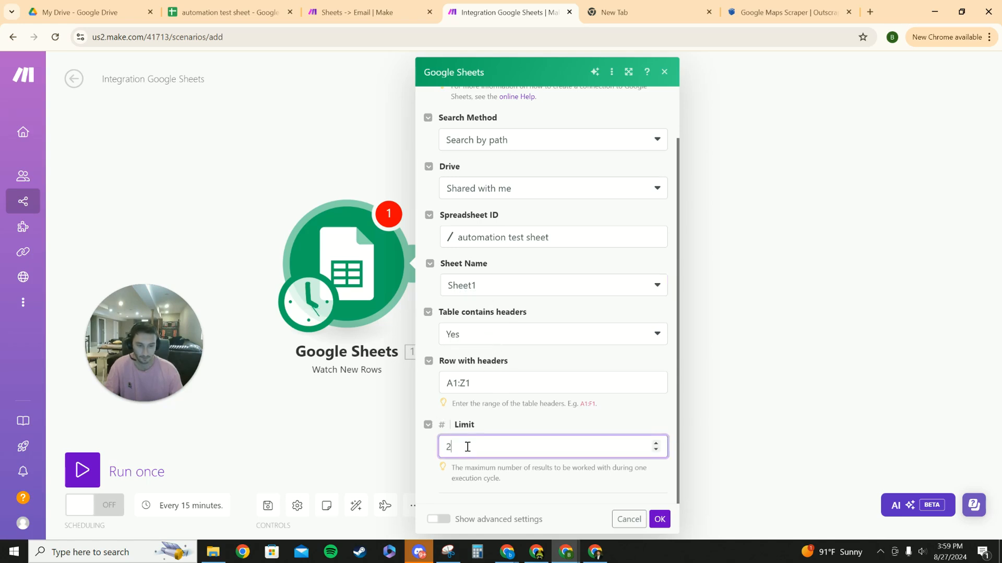
pyautogui.press('BackSpace')
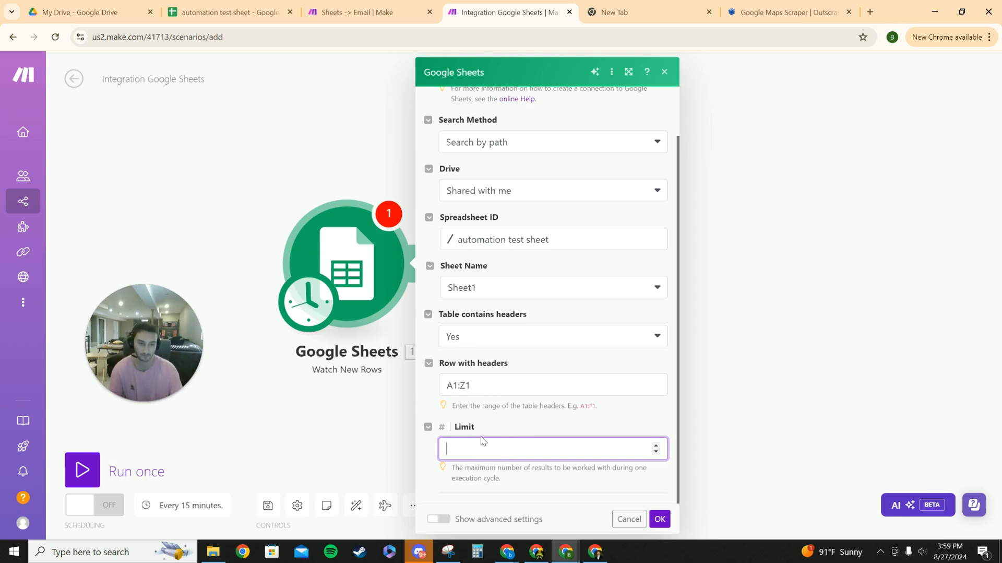
pyautogui.write('1')
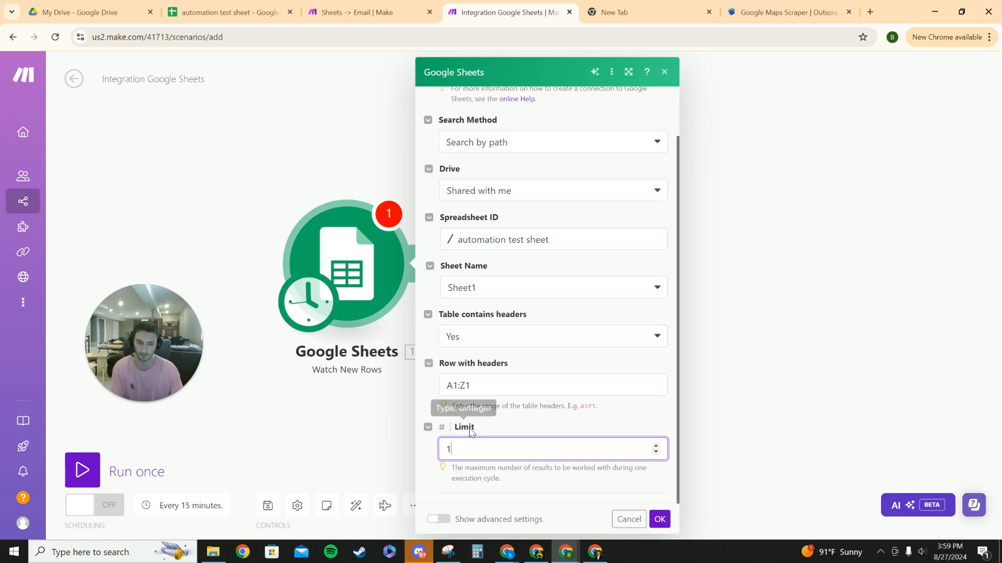
pyautogui.click(660, 518)
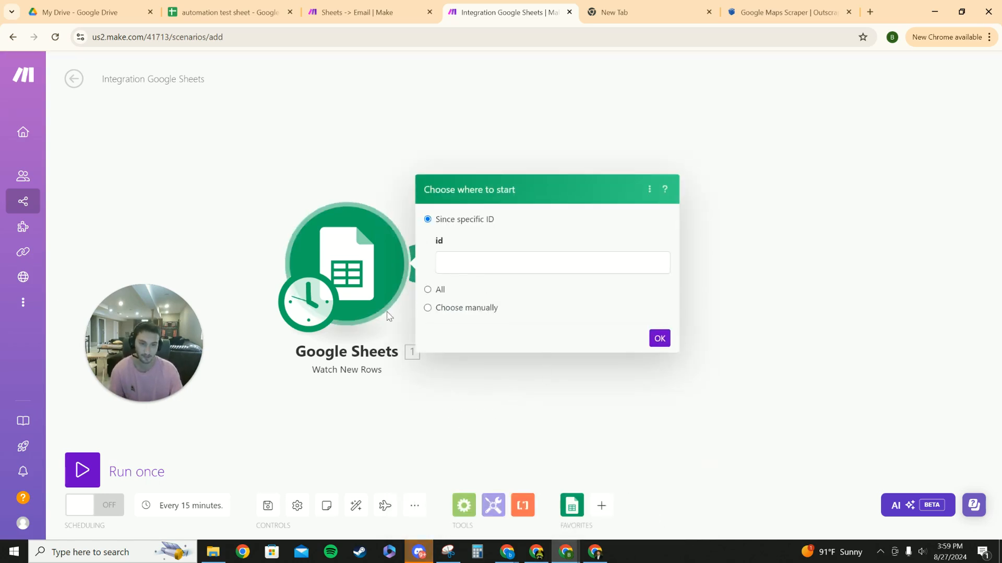
# - Enter 0 as the specific ID from which the trigger starts
pyautogui.click(655, 340)
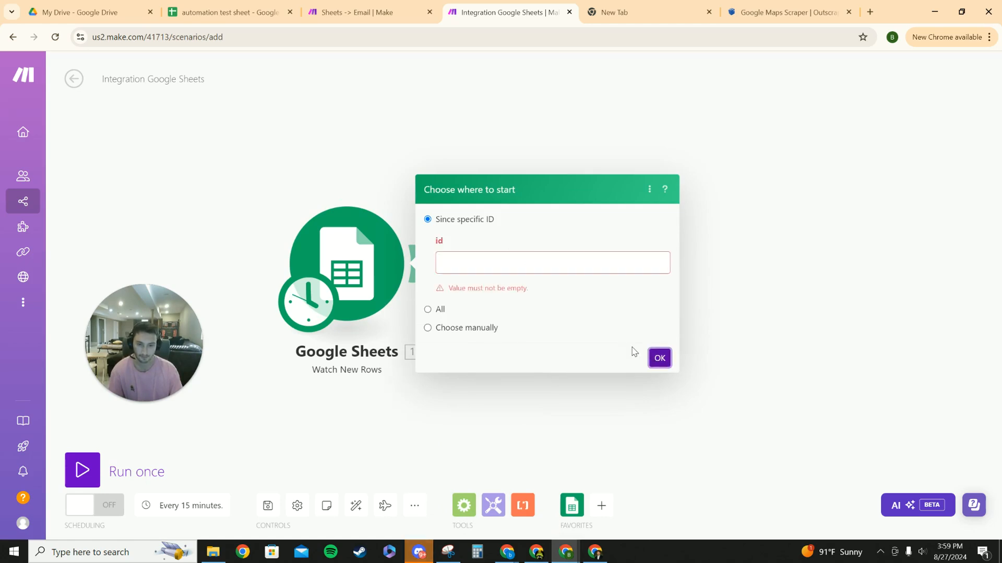
pyautogui.click(505, 262)
pyautogui.write('1')
pyautogui.click(659, 266)
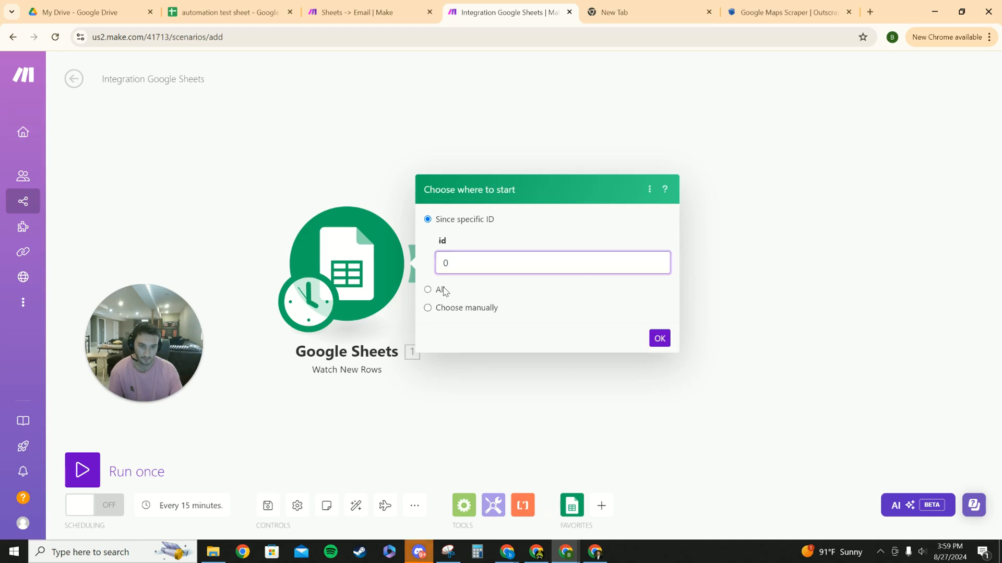
# - Examine the All and Choose manually options for where the trigger starts, including the list of rows
pyautogui.click(443, 290)
pyautogui.click(484, 255)
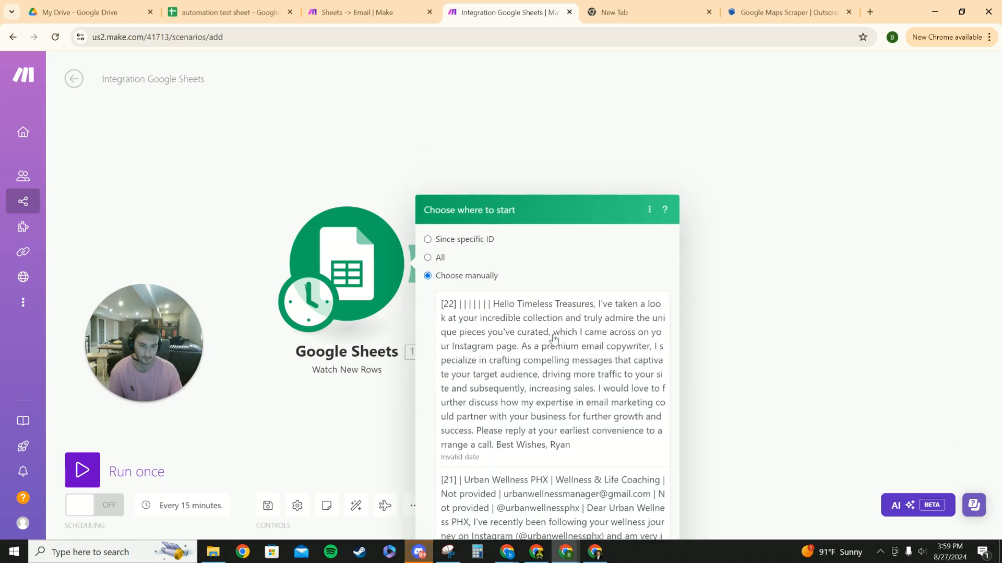
pyautogui.click(443, 121)
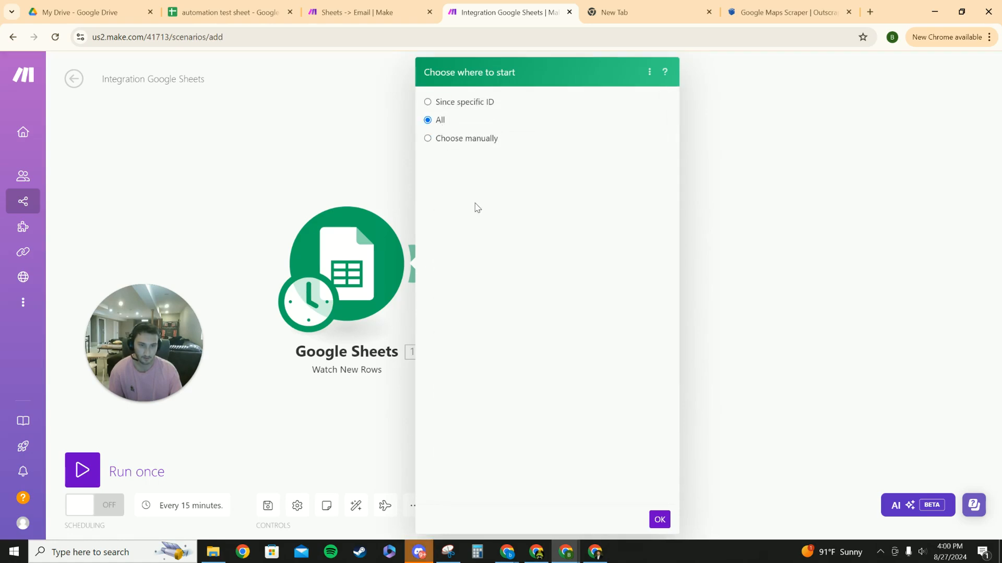
pyautogui.click(464, 105)
pyautogui.click(533, 264)
pyautogui.click(605, 313)
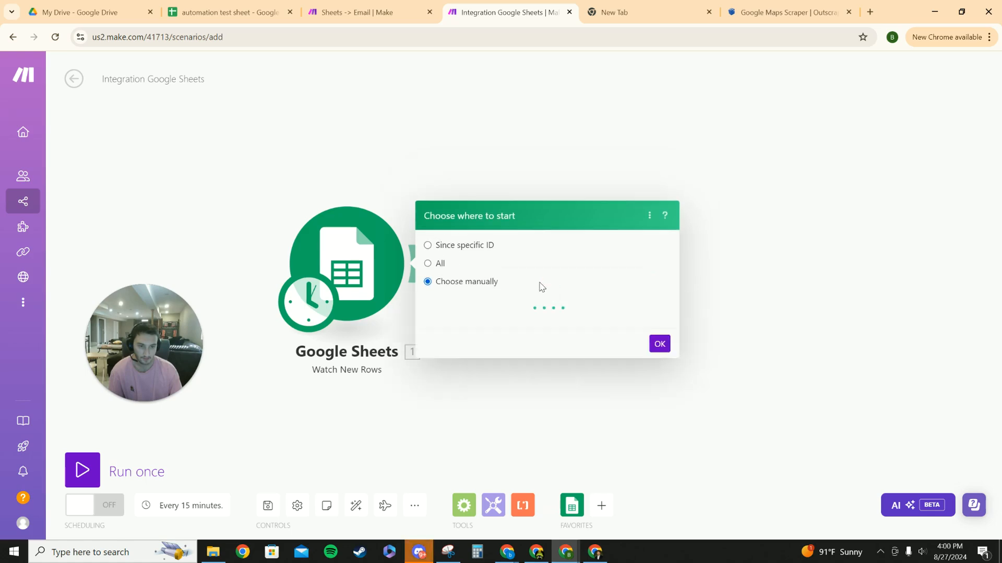
# - Confirm Since specific ID as the trigger's starting point and return to the finished Sheets -> Email scenario for reference
pyautogui.click(449, 246)
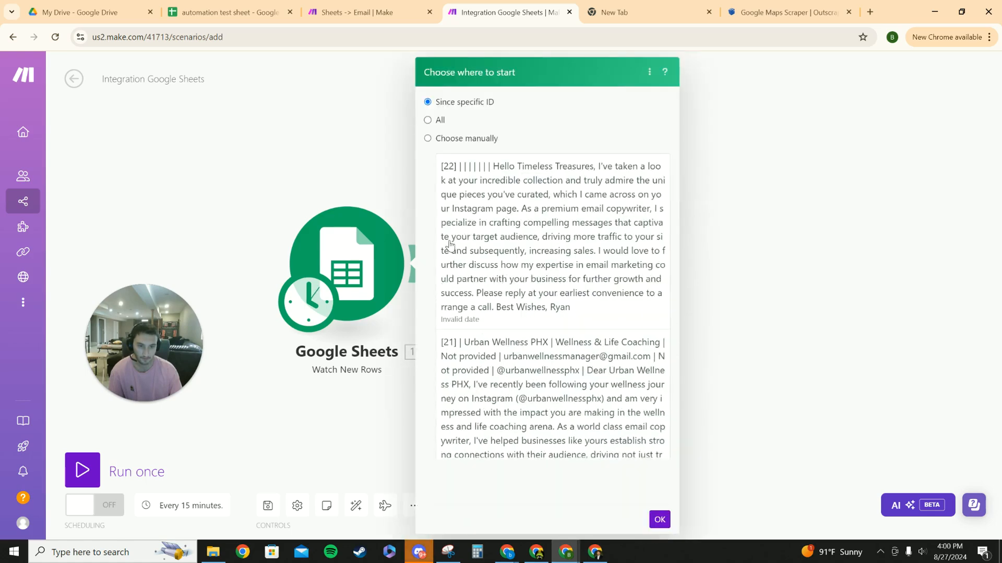
pyautogui.click(660, 340)
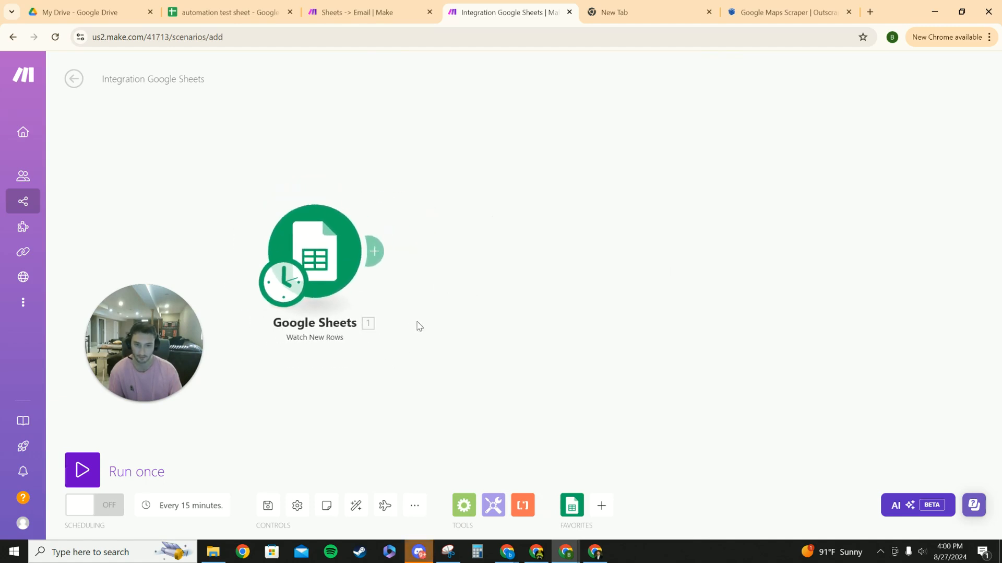
pyautogui.click(328, 12)
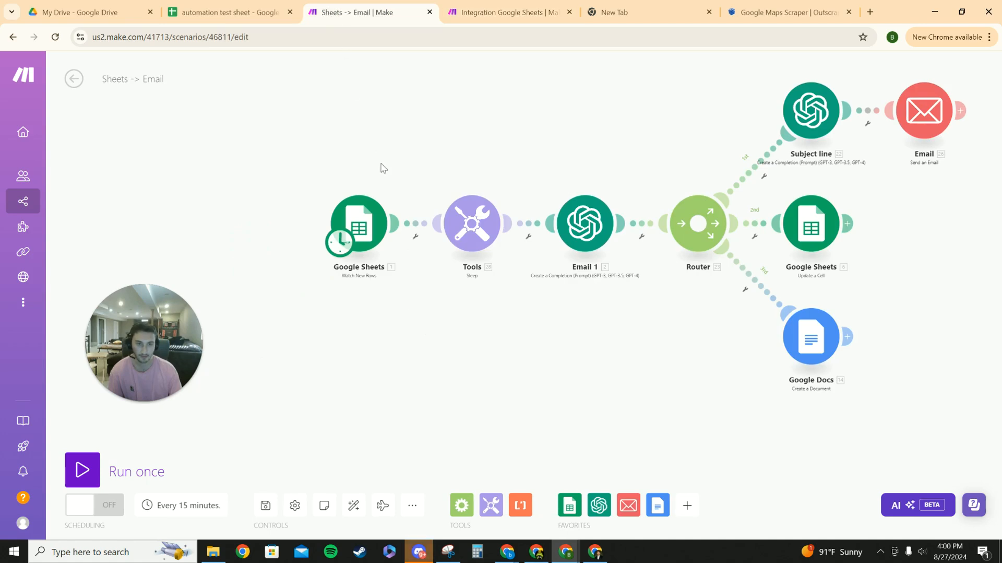
# - Back in the new scenario, add a Tools Sleep module after the Google Sheets trigger
pyautogui.click(429, 134)
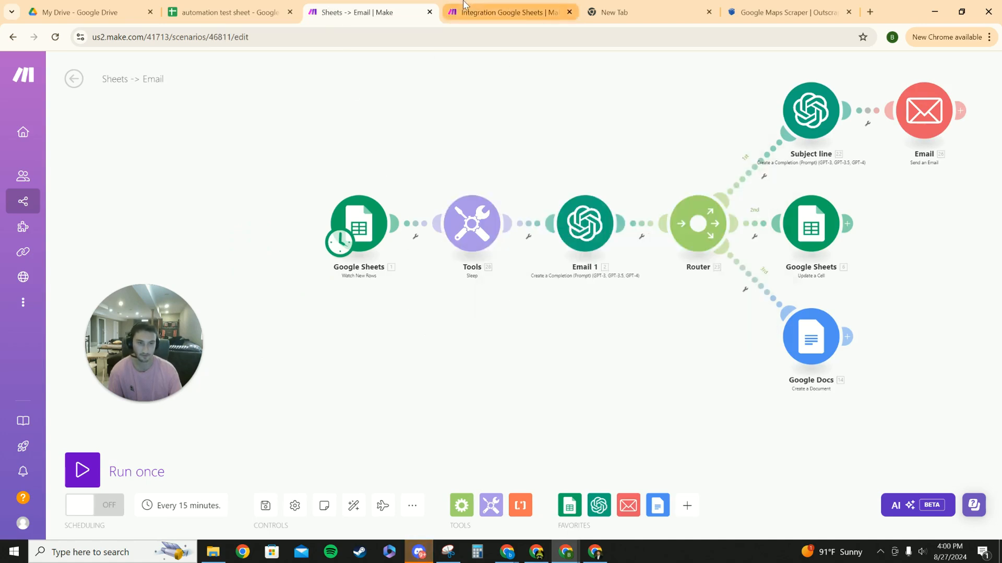
pyautogui.click(509, 12)
pyautogui.click(562, 357)
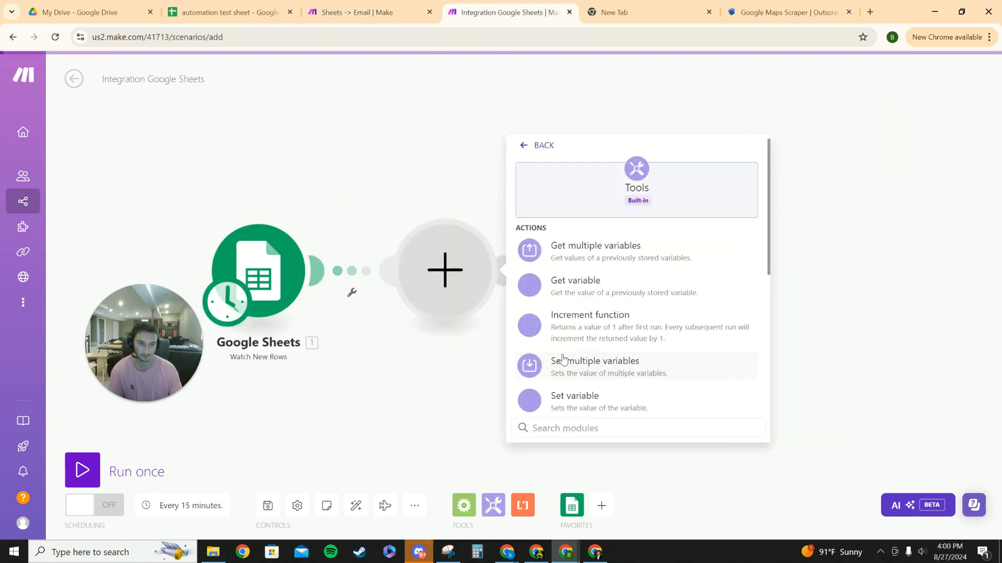
pyautogui.scroll(-5, 571, 383)
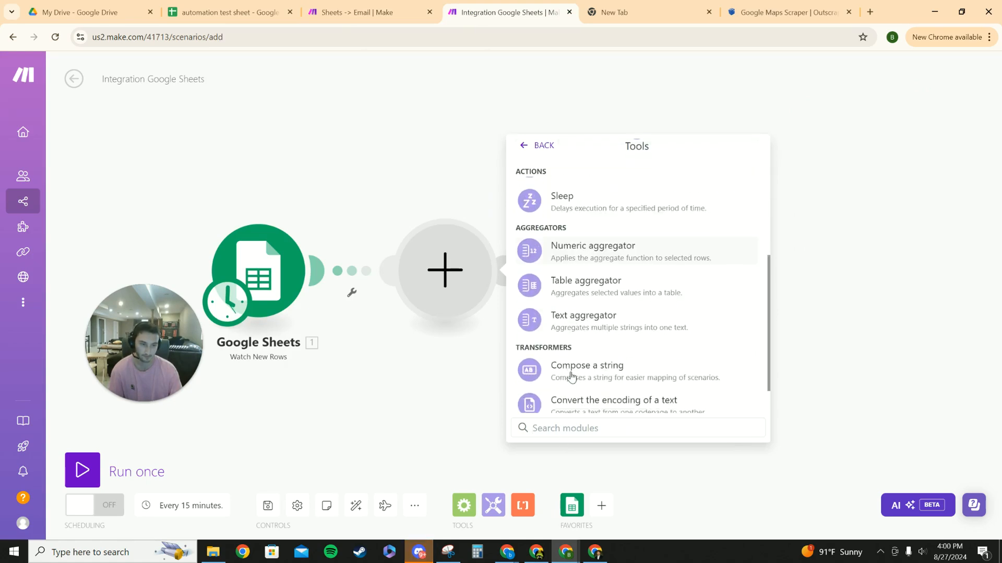
pyautogui.scroll(5, 574, 384)
pyautogui.scroll(-5, 576, 384)
pyautogui.scroll(3, 571, 262)
pyautogui.click(563, 272)
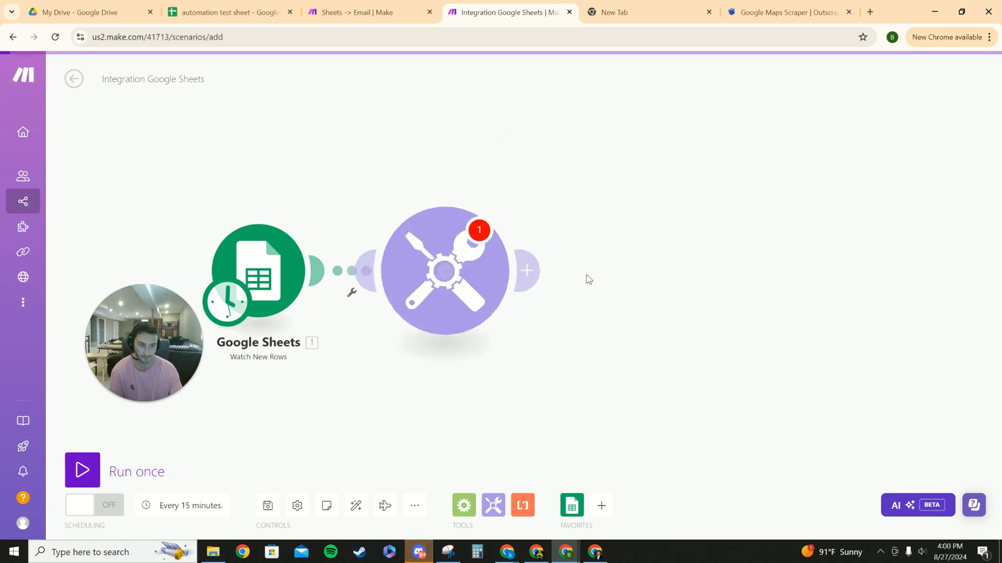
# - Set the Sleep module's delay to 30 seconds, confirm it, and save the scenario
pyautogui.click(556, 262)
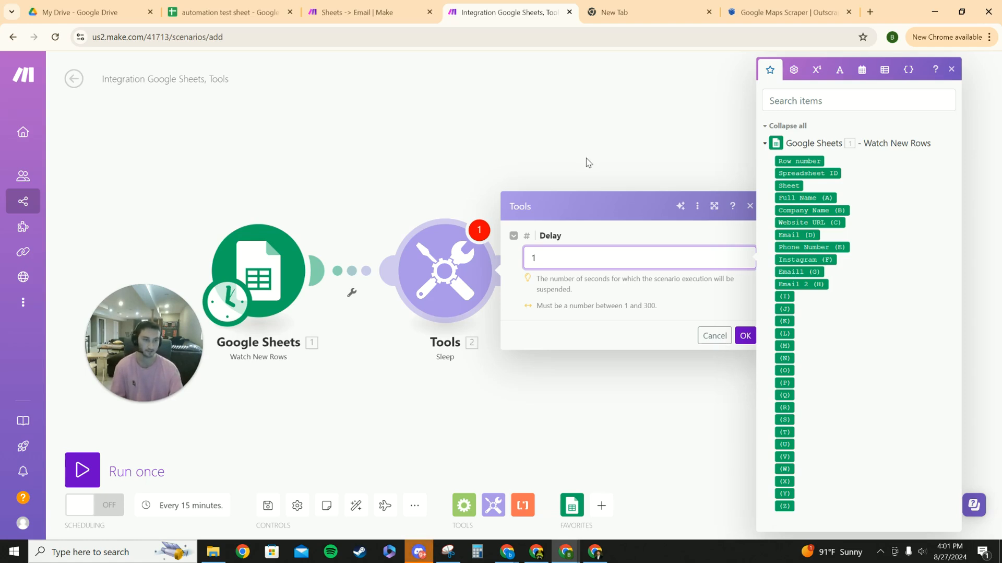
pyautogui.press('BackSpace')
pyautogui.write('30')
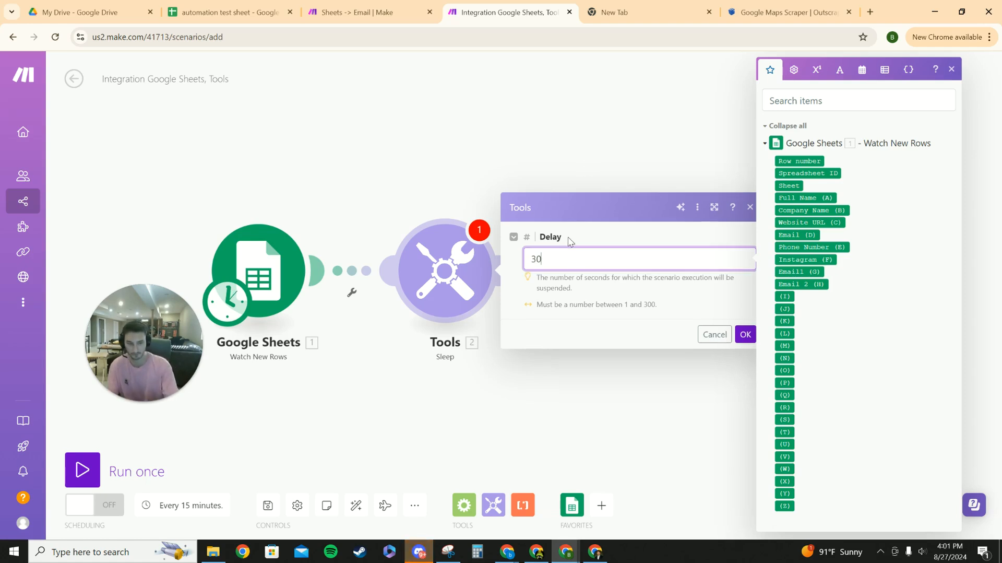
pyautogui.click(745, 334)
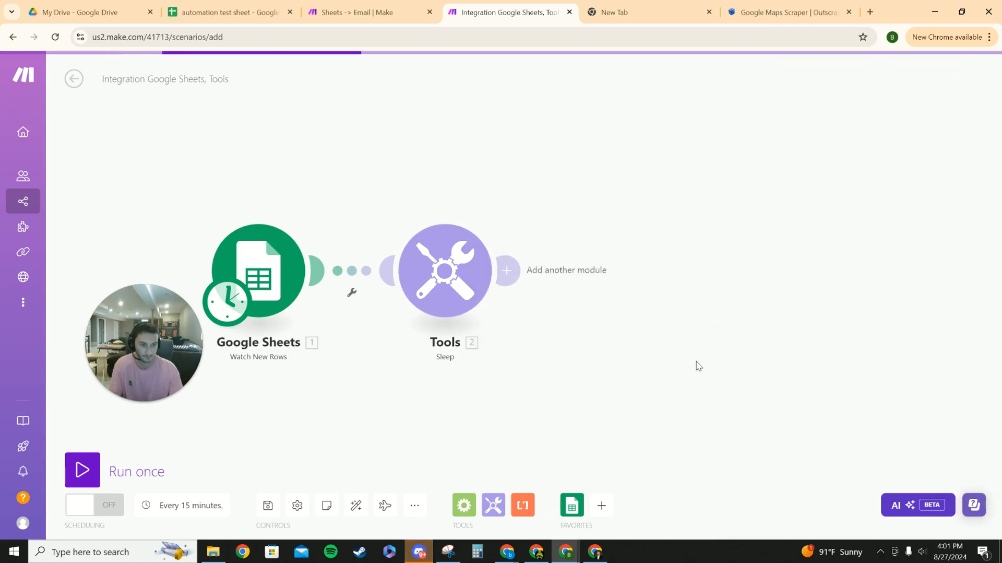
pyautogui.click(267, 505)
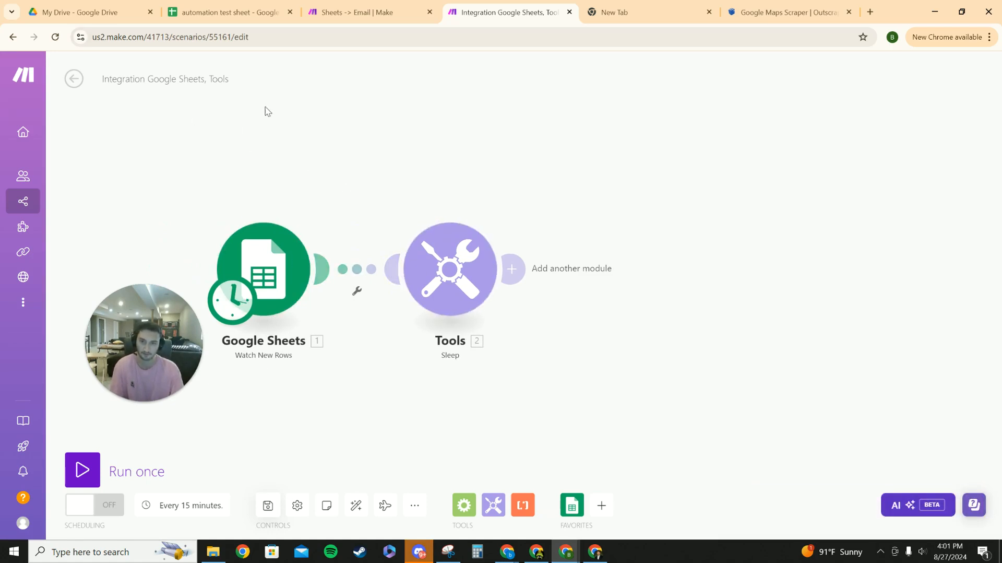
# - Add an OpenAI Create a Completion (Prompt) module after the Sleep module, keeping the Bluemarlinmarketing.agency connection
pyautogui.moveTo(450, 176); pyautogui.dragTo(412, 147)
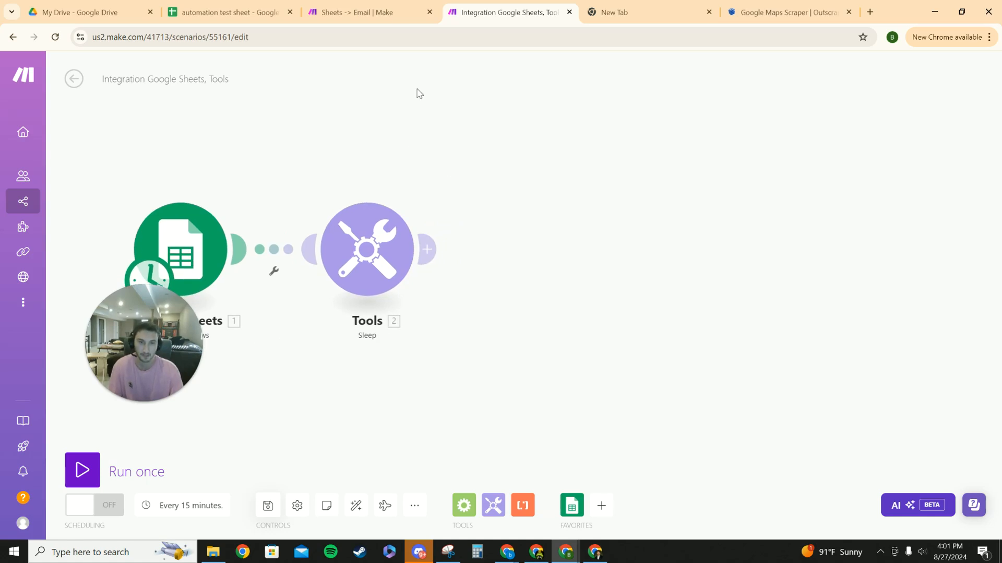
pyautogui.click(366, 11)
pyautogui.click(509, 12)
pyautogui.click(427, 249)
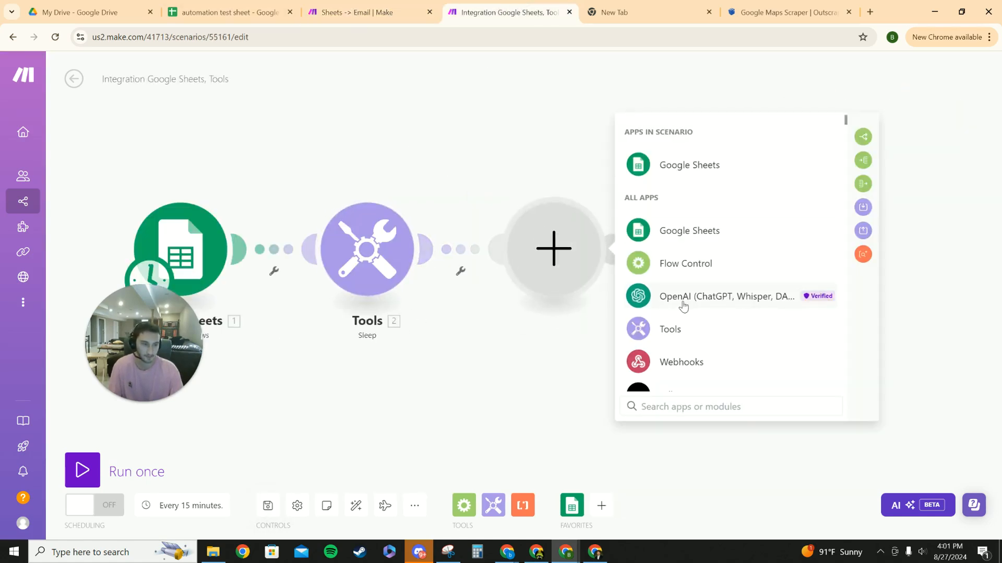
pyautogui.click(684, 306)
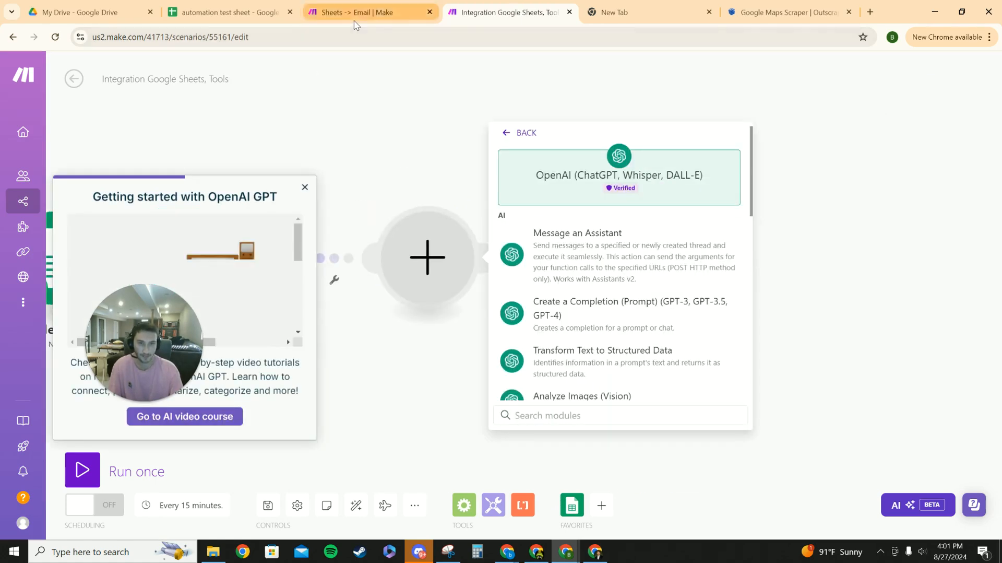
pyautogui.click(354, 21)
pyautogui.click(470, 12)
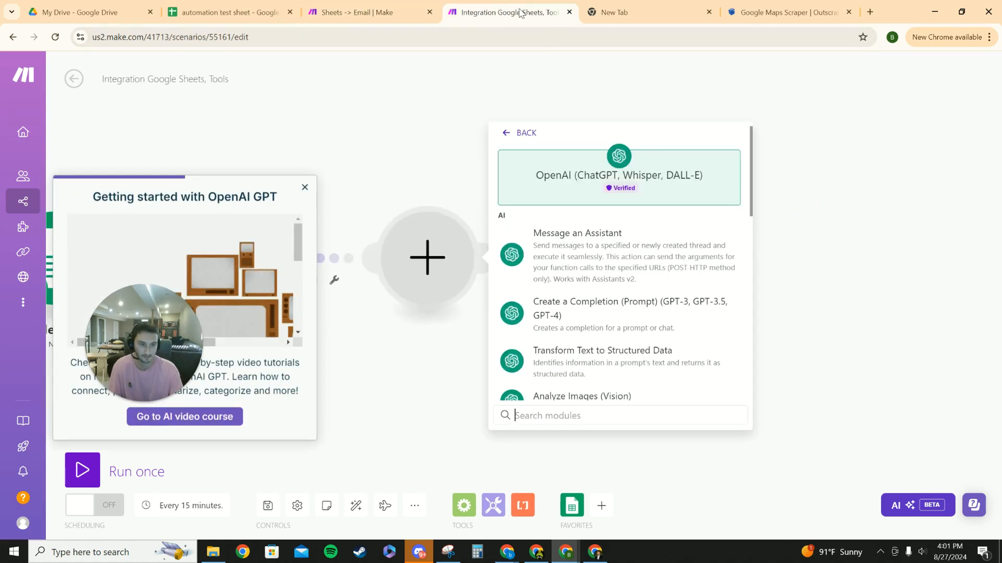
pyautogui.scroll(-1, 607, 275)
pyautogui.click(613, 268)
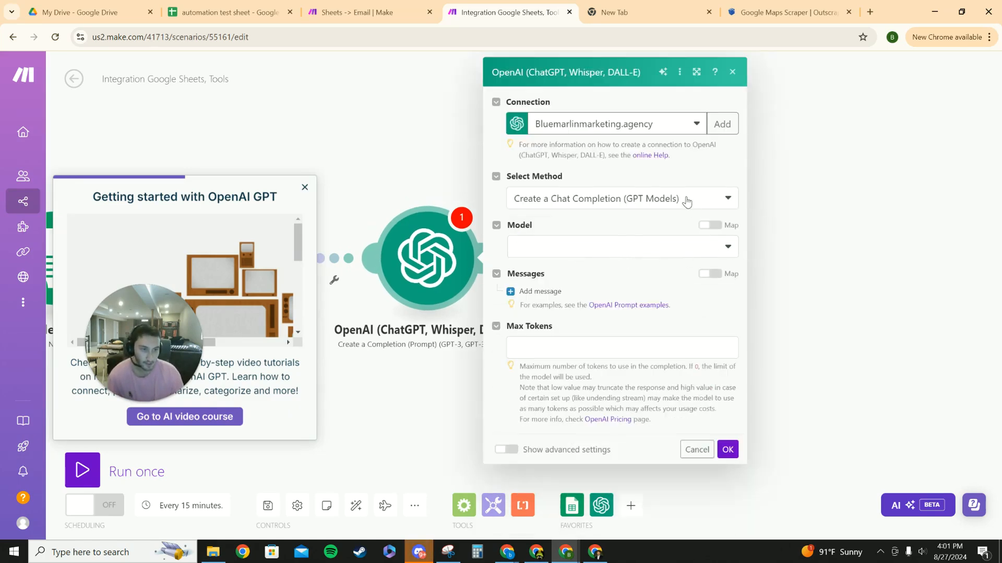
pyautogui.click(698, 127)
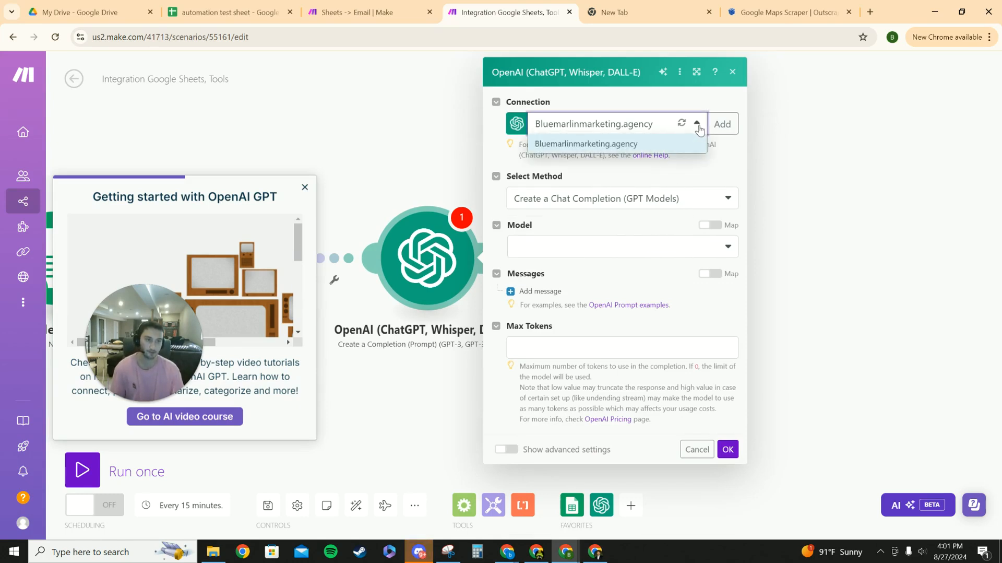
pyautogui.click(733, 160)
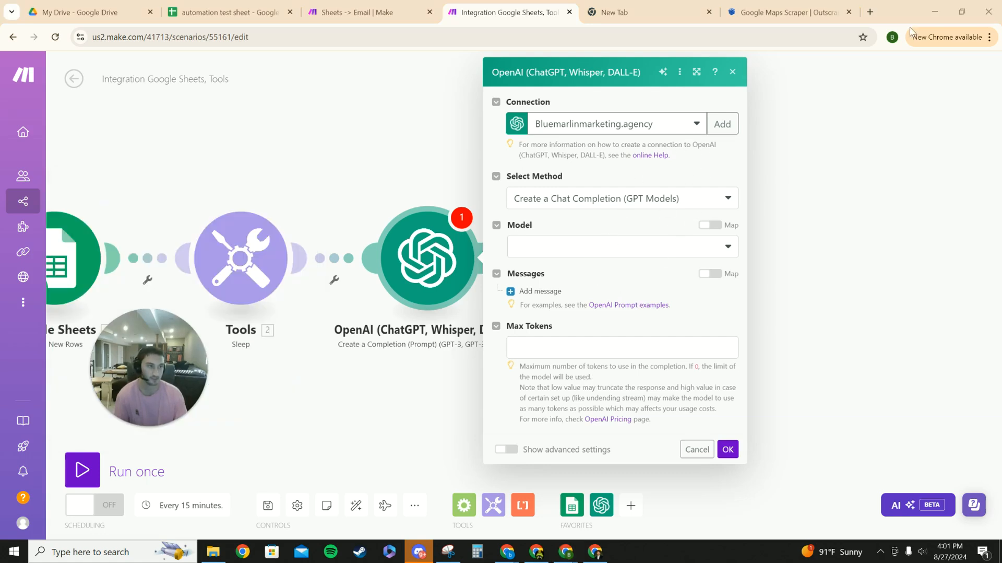
# - Switch to the OpenAI platform in the other browser window and view the dashboard's API keys page
pyautogui.moveTo(507, 551)
pyautogui.click(404, 502)
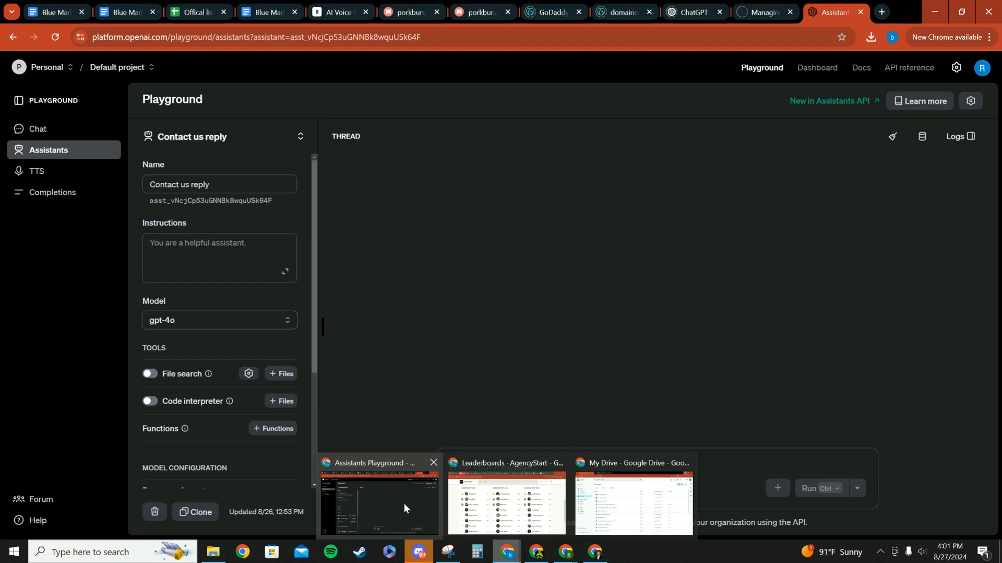
pyautogui.click(763, 12)
pyautogui.click(695, 12)
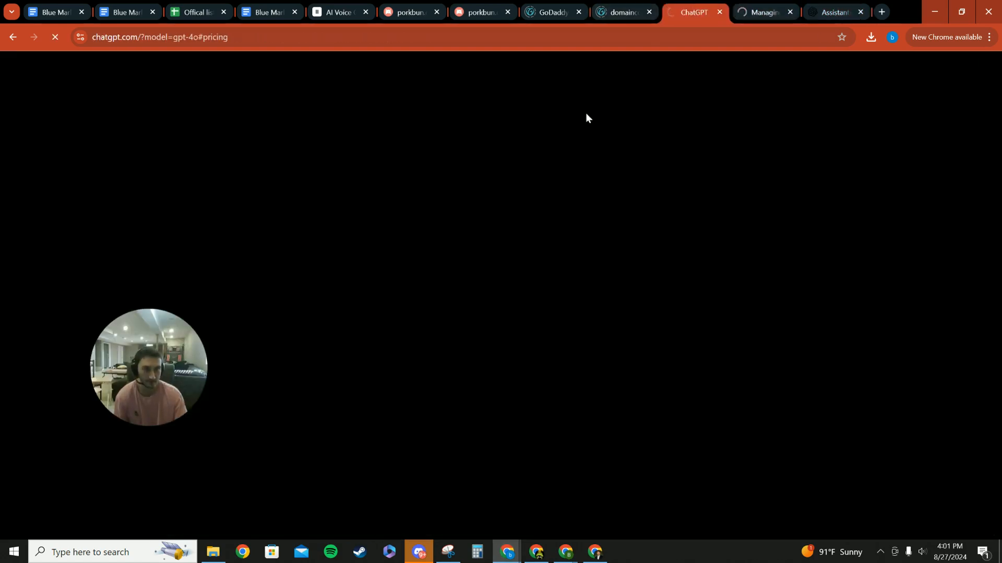
pyautogui.click(835, 12)
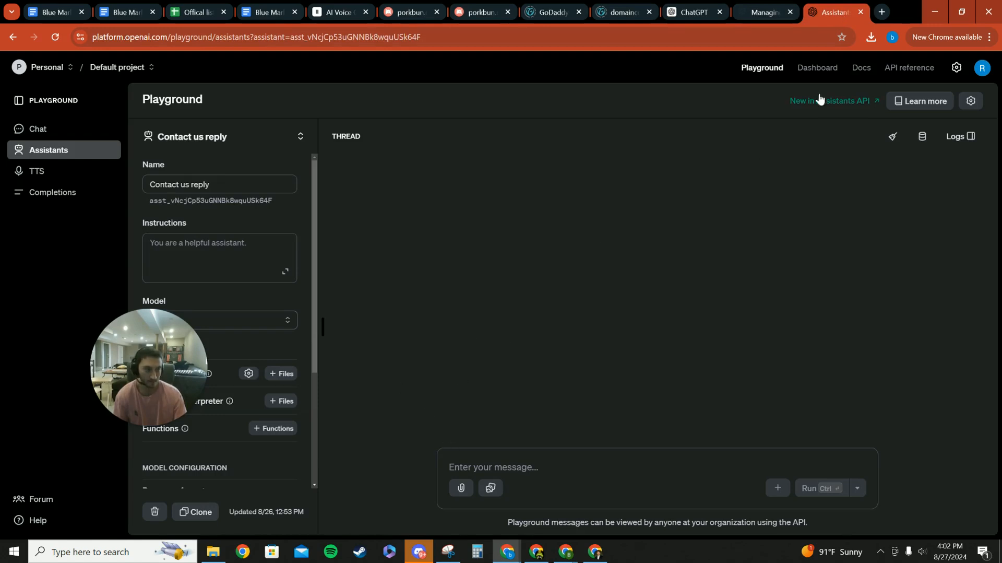
pyautogui.click(814, 71)
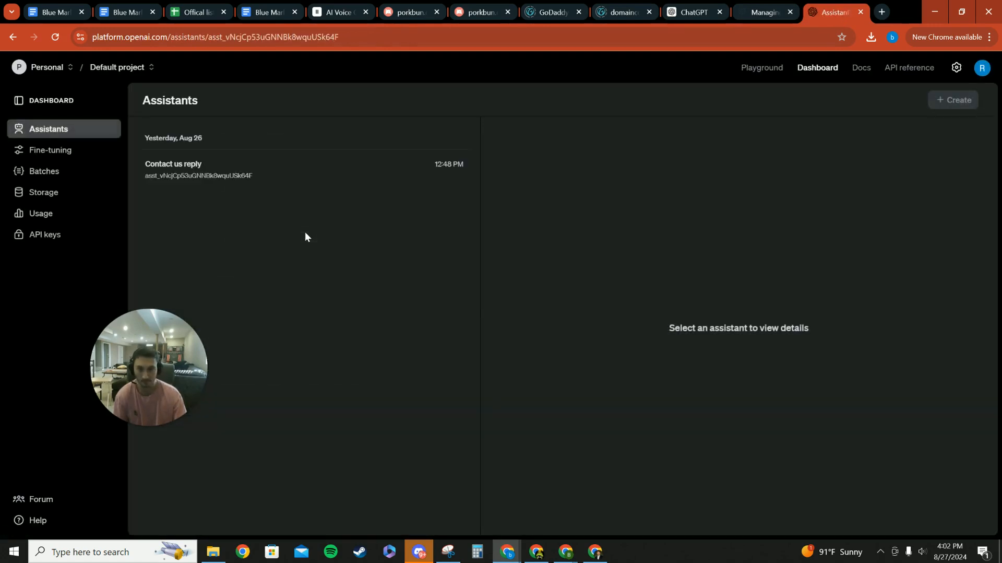
pyautogui.click(50, 286)
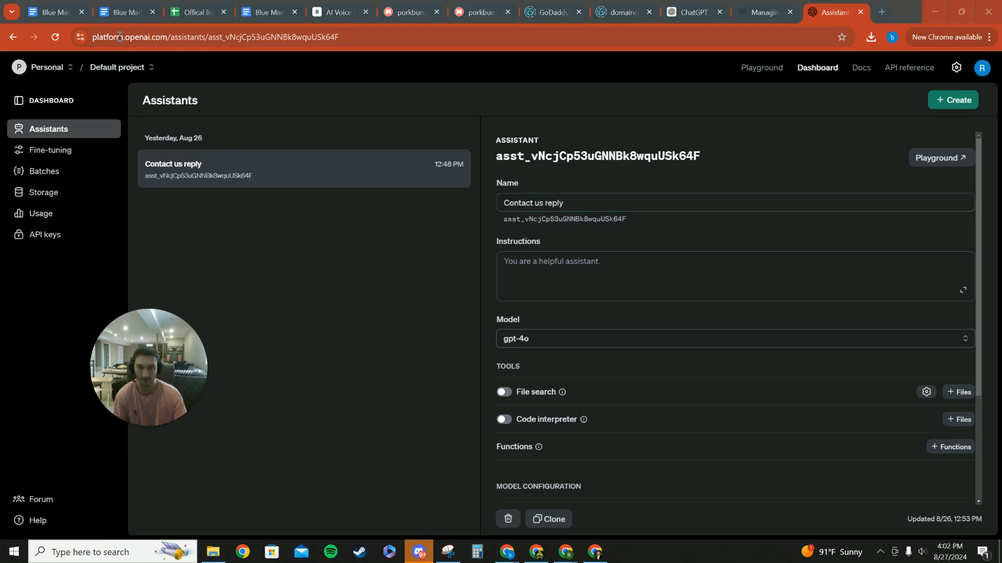
pyautogui.moveTo(92, 38); pyautogui.dragTo(170, 38)
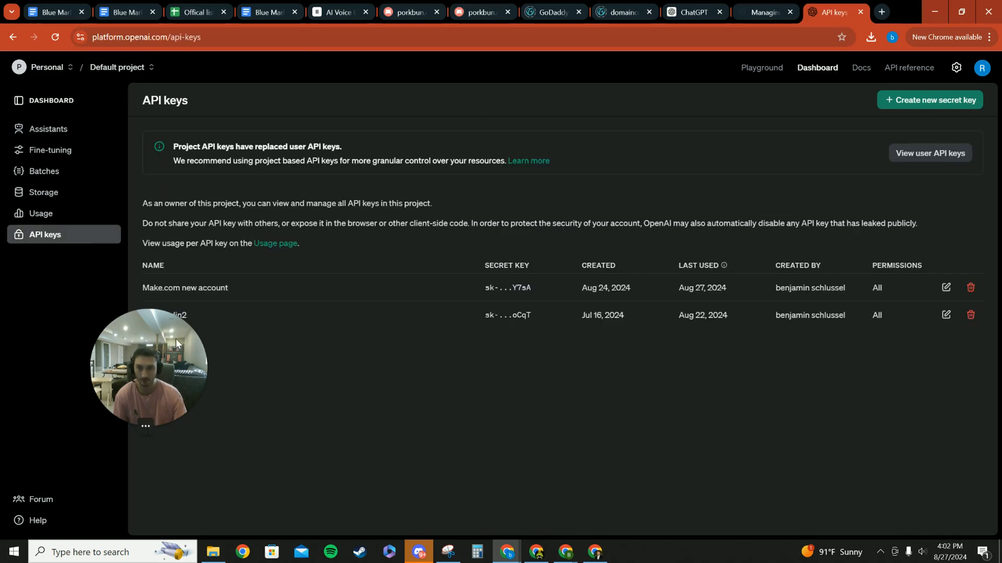
pyautogui.moveTo(177, 341); pyautogui.dragTo(159, 386)
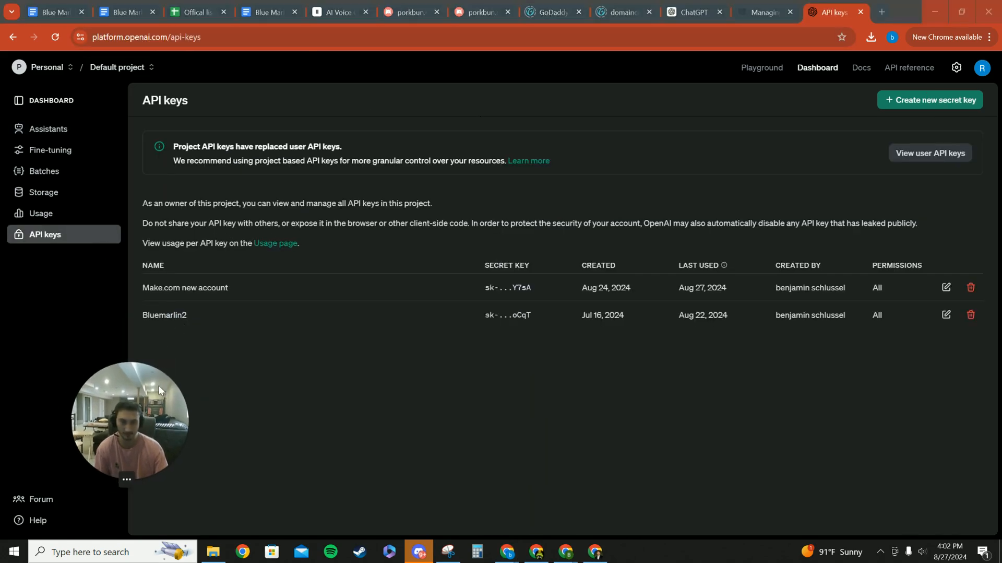
# - Examine the options for creating a new OpenAI secret key, cancel without creating one, and return to the Make scenario
pyautogui.click(930, 104)
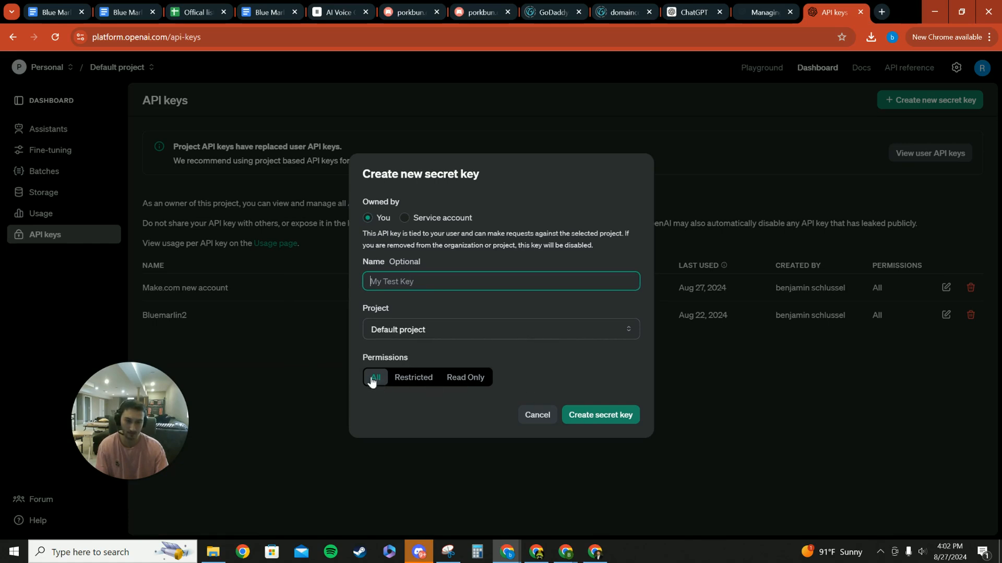
pyautogui.click(543, 415)
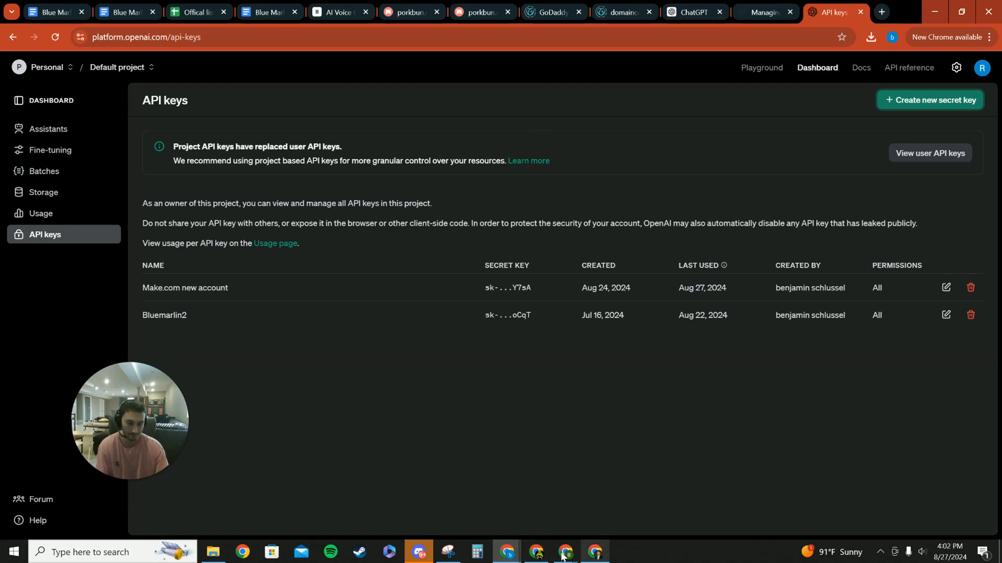
pyautogui.moveTo(566, 552)
pyautogui.click(621, 507)
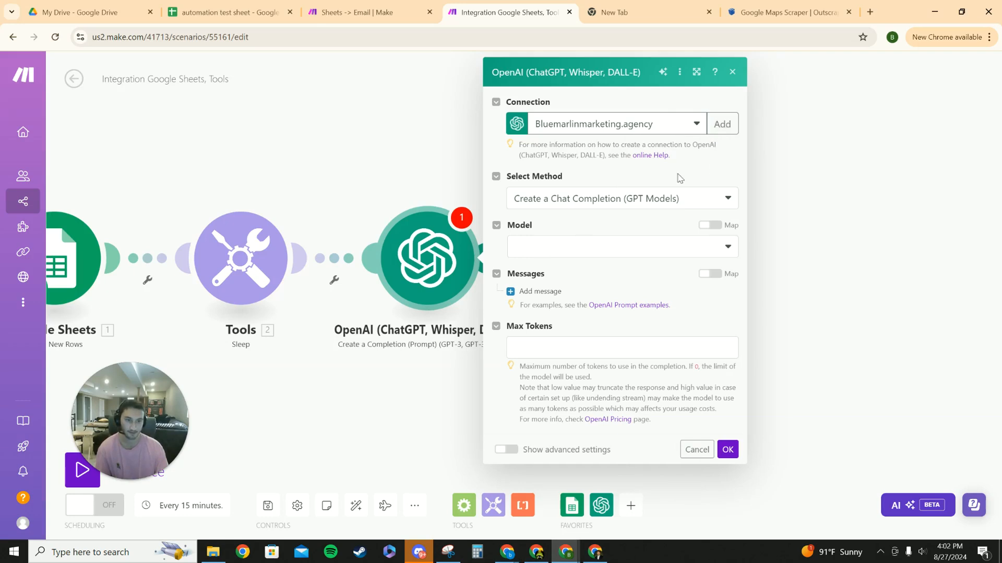
# - Keep Create a Chat Completion (GPT Models) as the method and select gpt-4 as the model
pyautogui.click(734, 202)
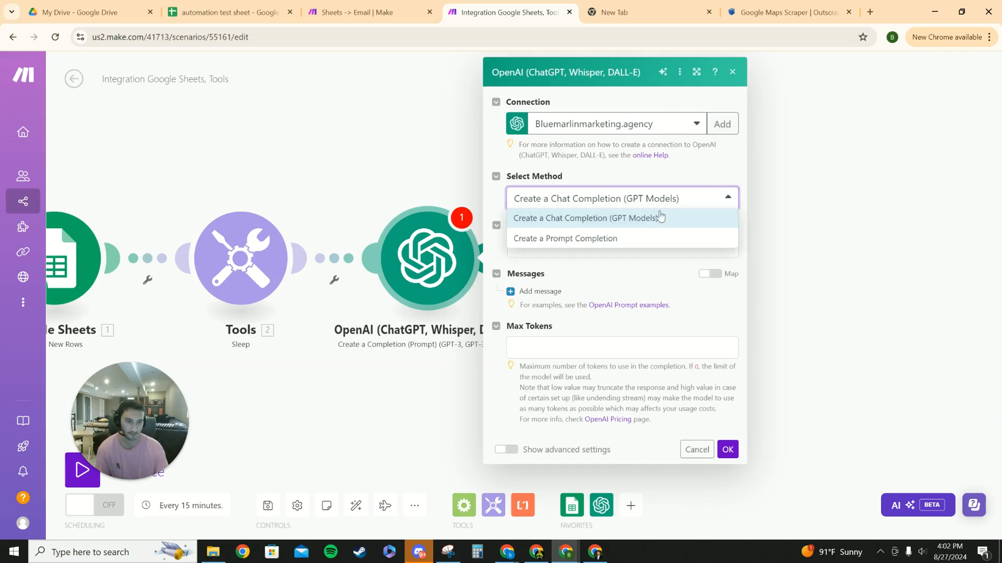
pyautogui.click(678, 177)
pyautogui.click(596, 248)
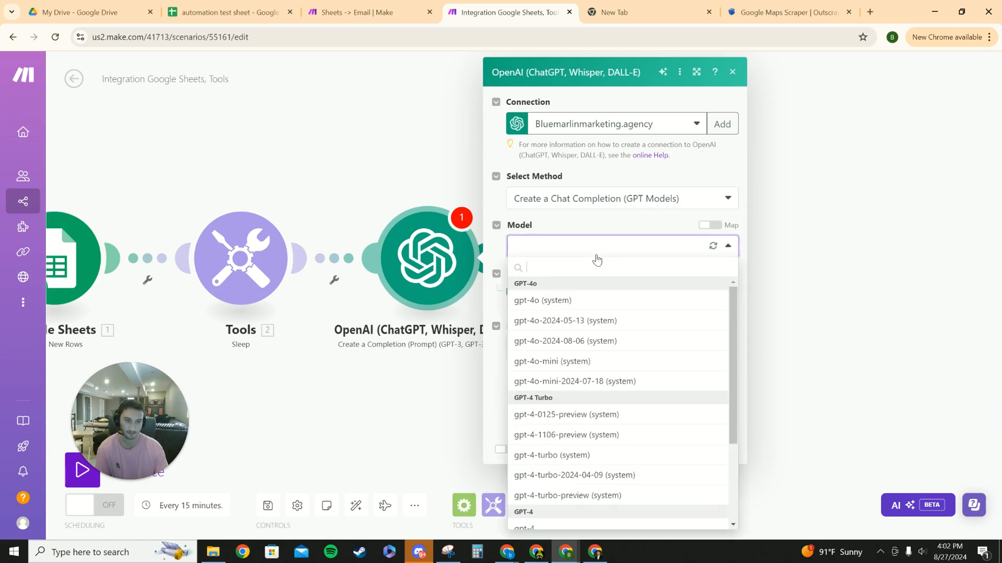
pyautogui.scroll(-2, 578, 323)
pyautogui.scroll(3, 538, 478)
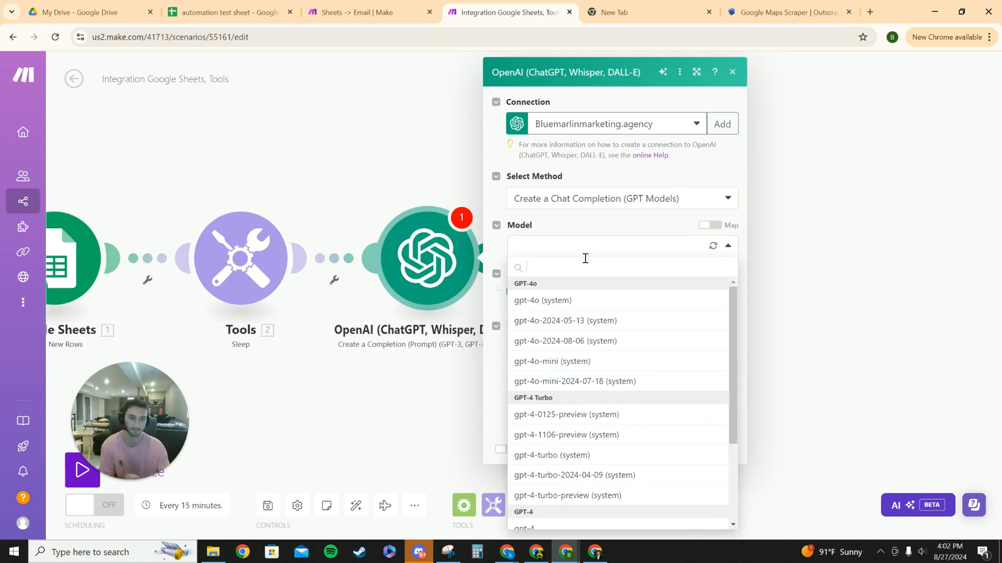
pyautogui.scroll(-1, 584, 412)
pyautogui.scroll(1, 564, 365)
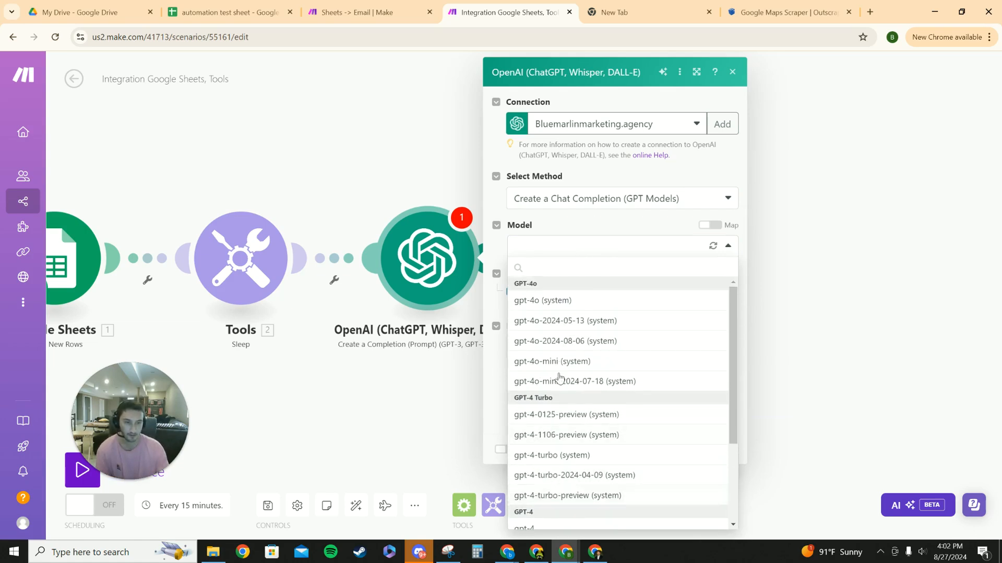
pyautogui.scroll(-2, 559, 365)
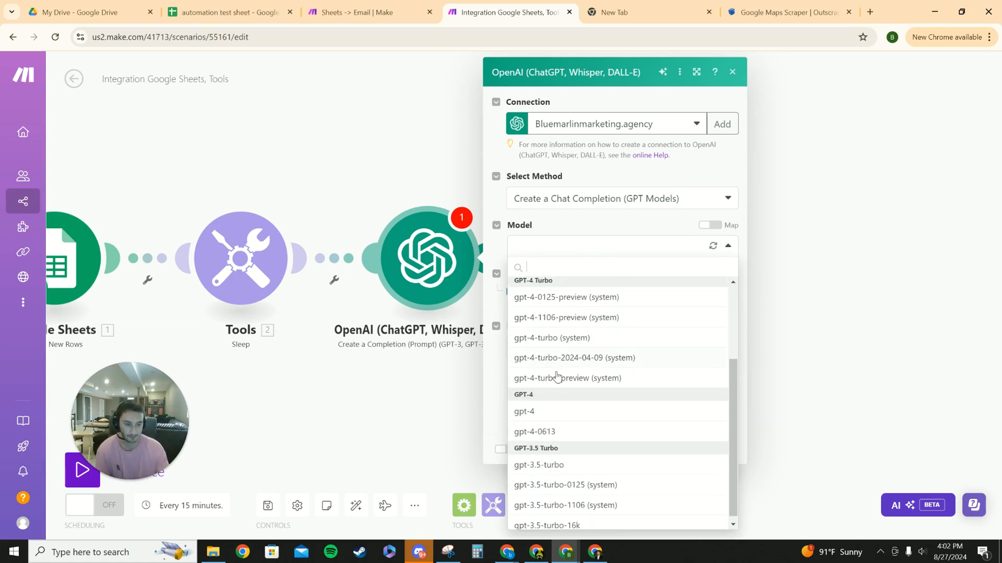
pyautogui.click(552, 410)
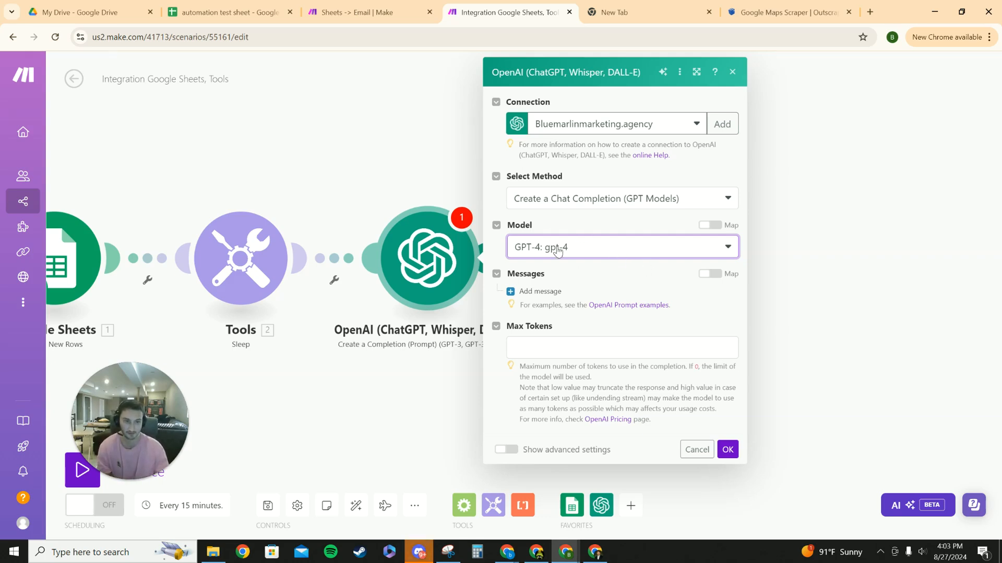
# - Review the list of available GPT models, leaving gpt-4 selected
pyautogui.click(619, 248)
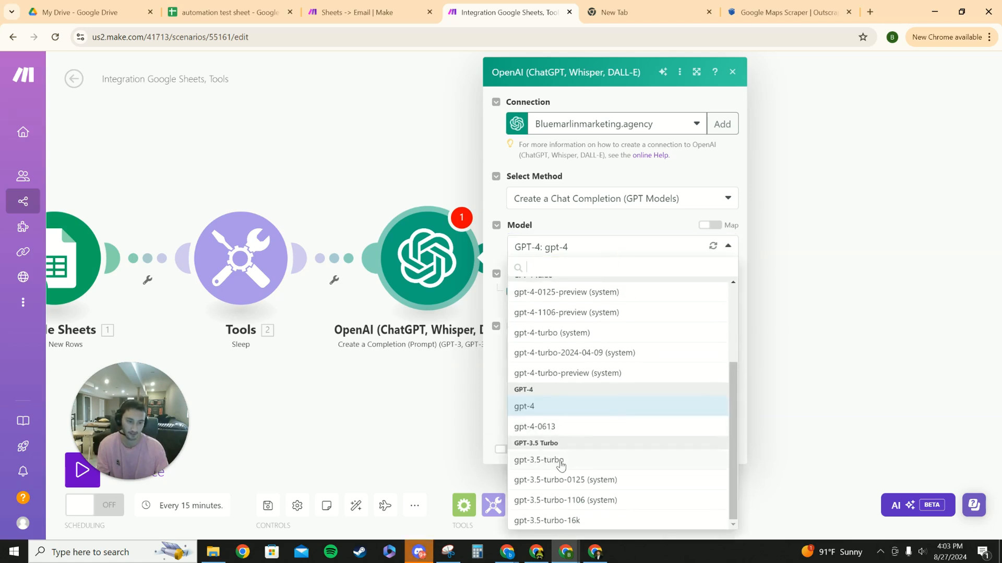
pyautogui.scroll(3, 572, 460)
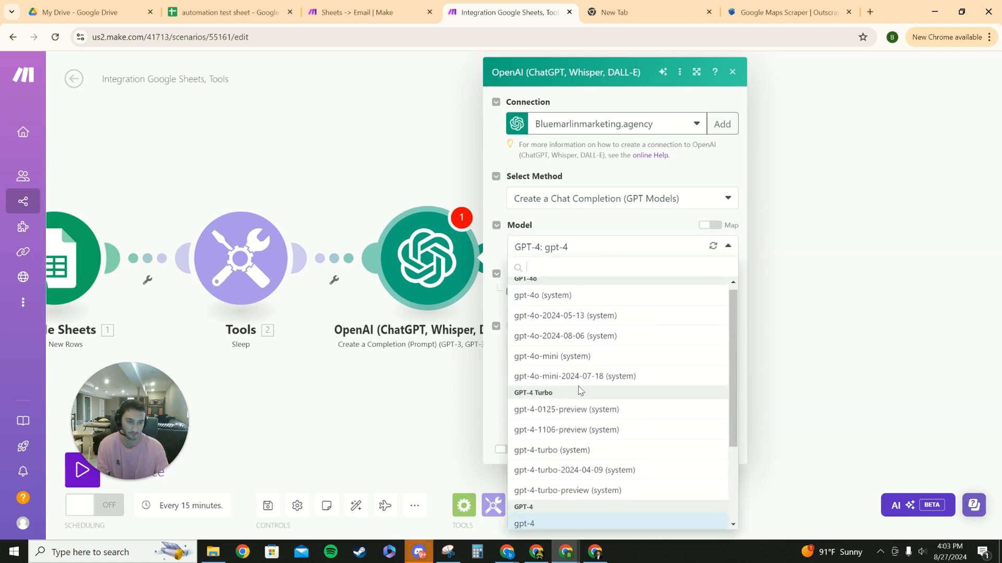
pyautogui.click(497, 253)
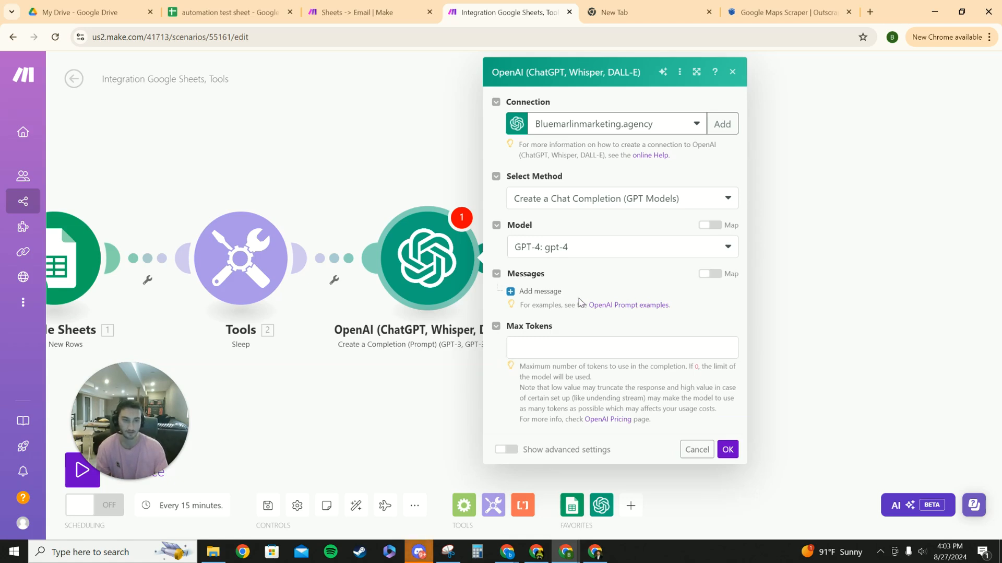
# - Add a message to the OpenAI completion and set its role to User
pyautogui.click(543, 295)
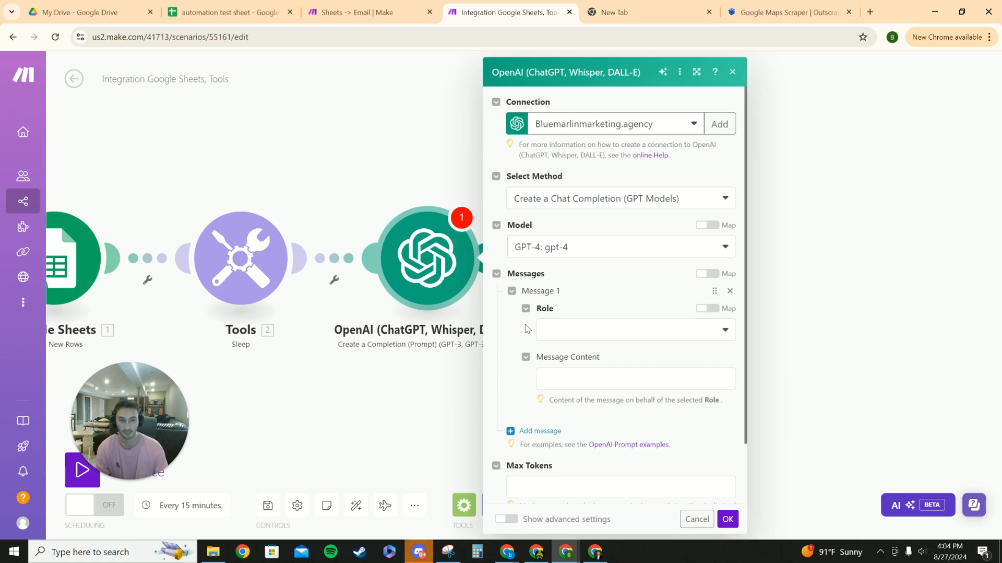
pyautogui.scroll(-1, 627, 283)
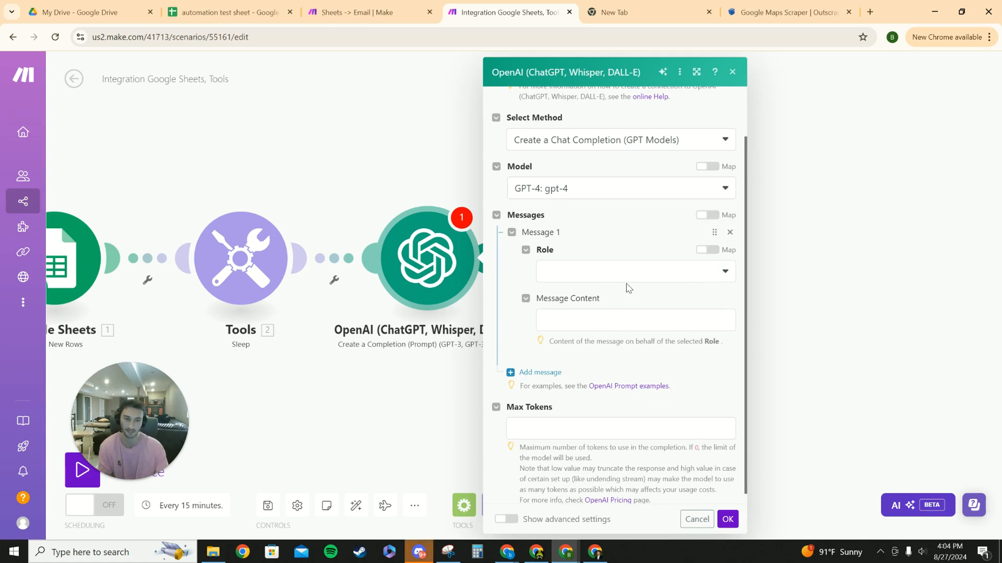
pyautogui.click(649, 283)
pyautogui.click(552, 313)
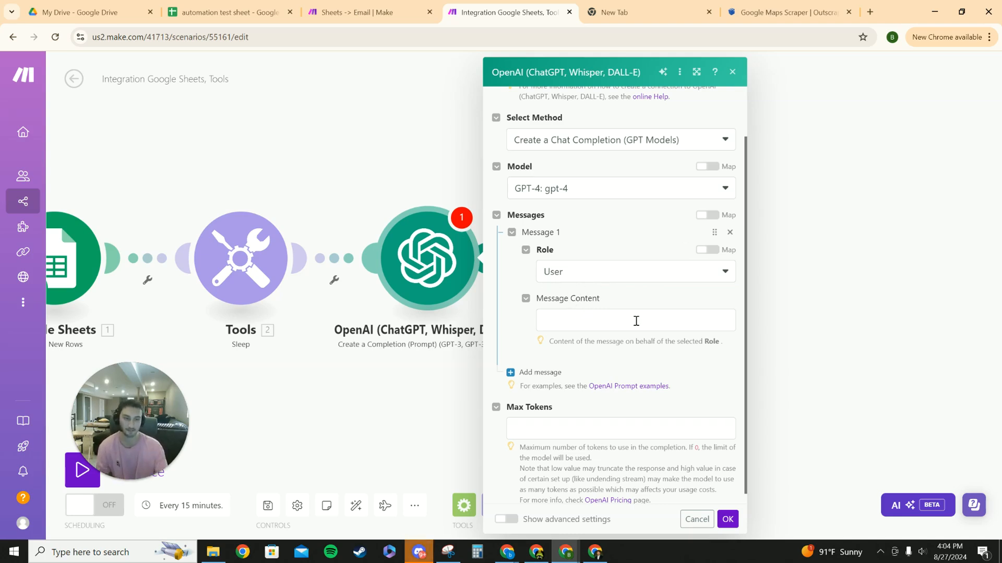
# - Copy the full prompt from the Email 1 module in the Sheets -> Email scenario and return to the new scenario
pyautogui.hotkey('ctrl', 'shift', 'Tab')
pyautogui.hotkey('ctrl', 'shift', 'Tab')
pyautogui.hotkey('ctrl', 'Tab')
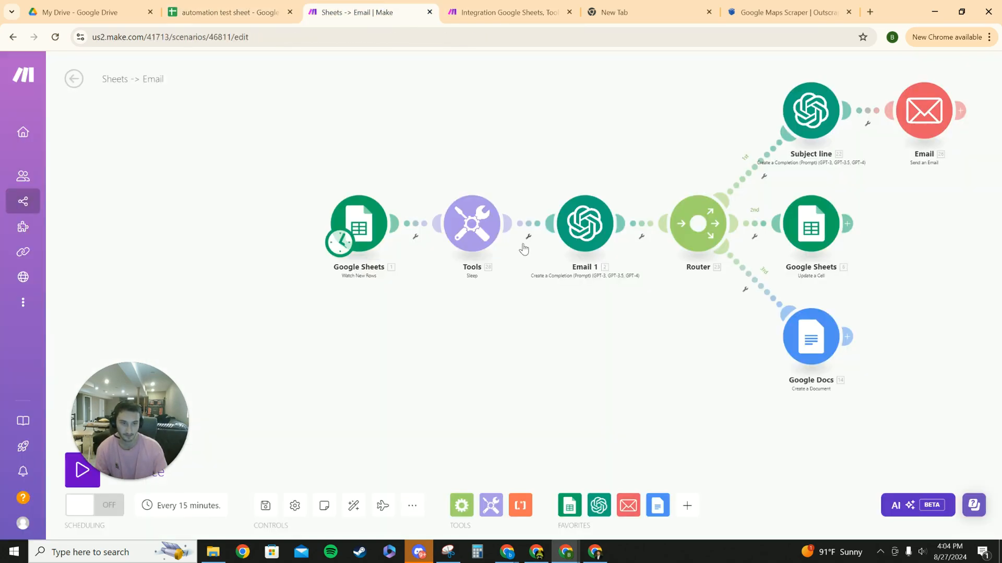
pyautogui.click(585, 223)
pyautogui.scroll(-2, 689, 251)
pyautogui.moveTo(682, 257); pyautogui.dragTo(707, 310)
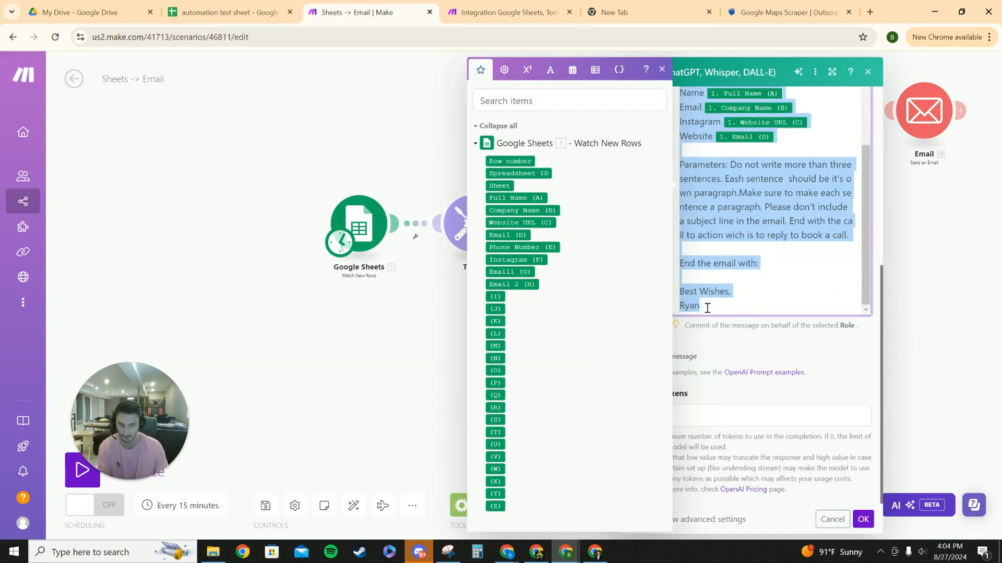
pyautogui.click(864, 519)
pyautogui.click(514, 13)
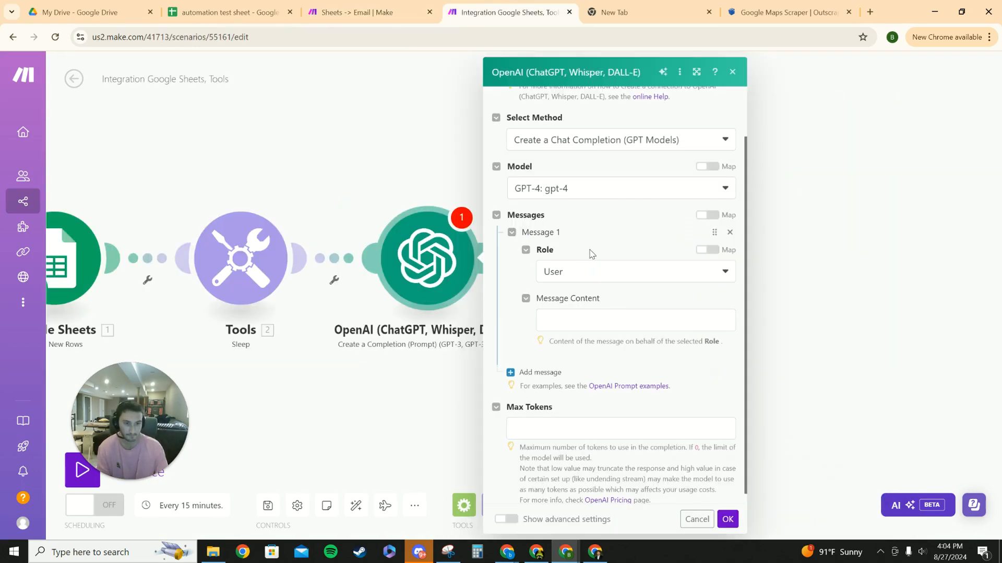
# - Paste the copied email copywriter prompt as Message 1's content and read through it
pyautogui.click(579, 319)
pyautogui.hotkey('ctrl', 'v')
pyautogui.click(541, 290)
pyautogui.scroll(1, 541, 291)
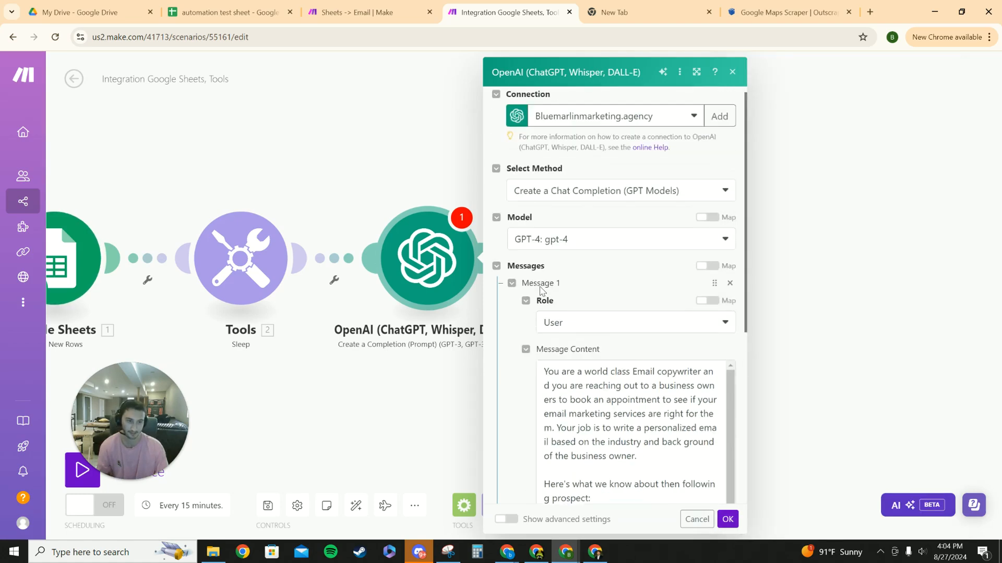
pyautogui.scroll(-2, 609, 310)
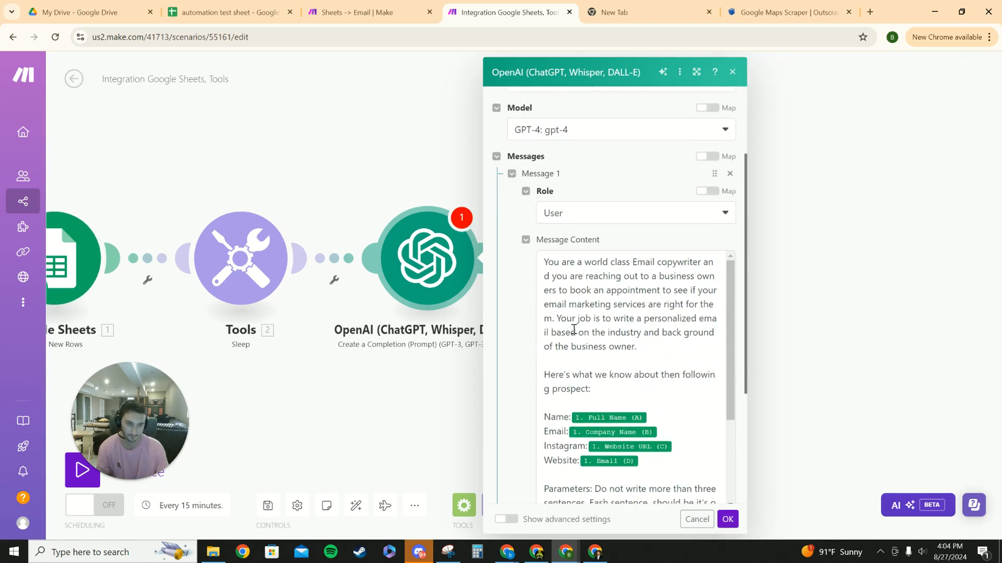
pyautogui.scroll(-3, 620, 345)
pyautogui.scroll(3, 673, 363)
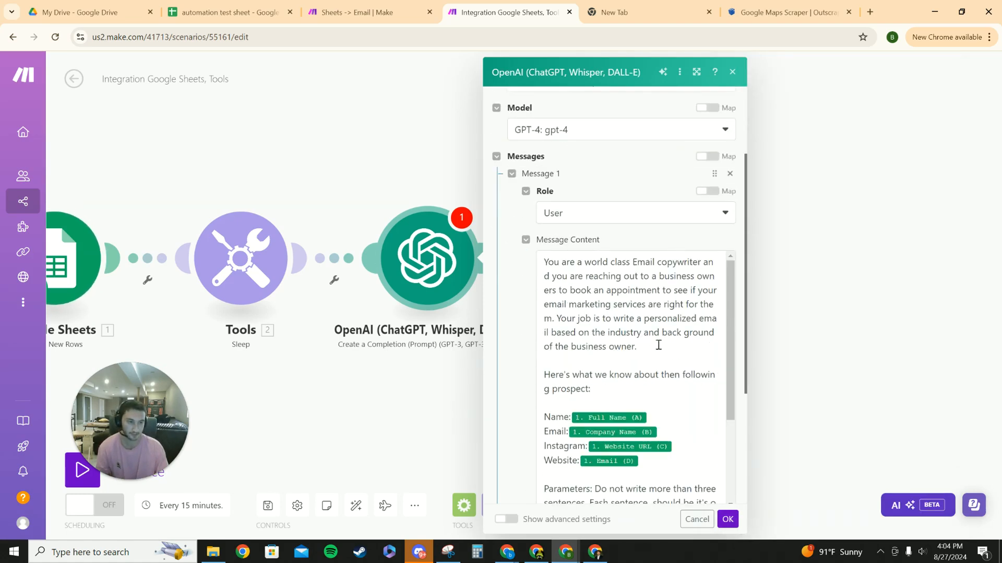
pyautogui.moveTo(545, 260); pyautogui.dragTo(704, 262)
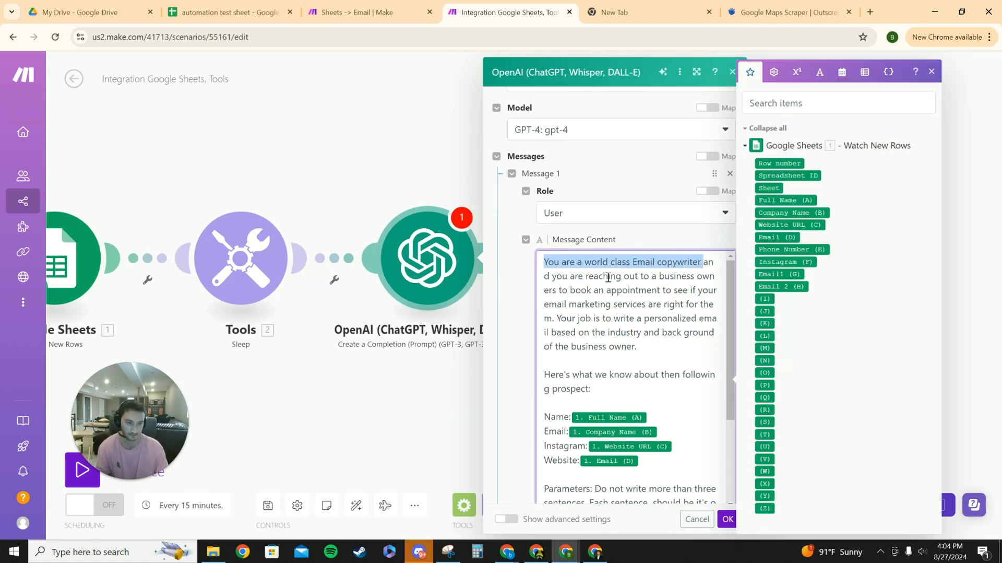
pyautogui.click(659, 231)
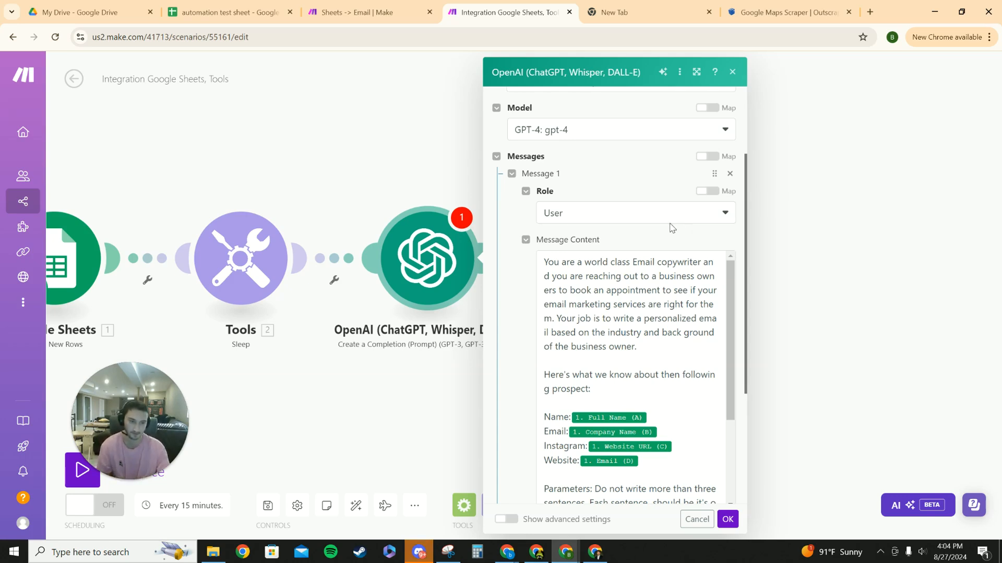
pyautogui.scroll(-1, 600, 369)
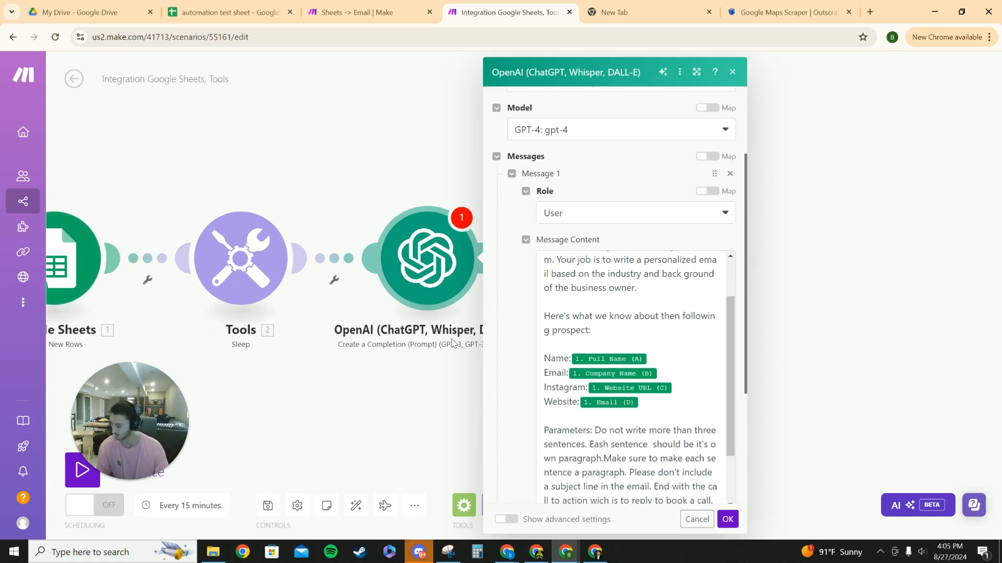
# - Replace the Company Name (B) variable on the prompt's Email line with the sheet's Email (D) variable
pyautogui.click(659, 360)
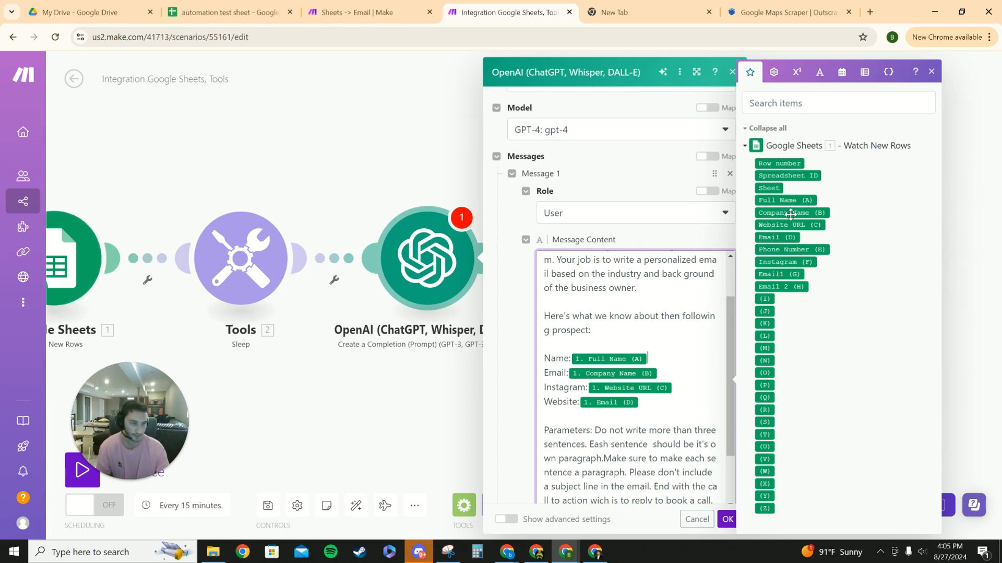
pyautogui.moveTo(801, 200)
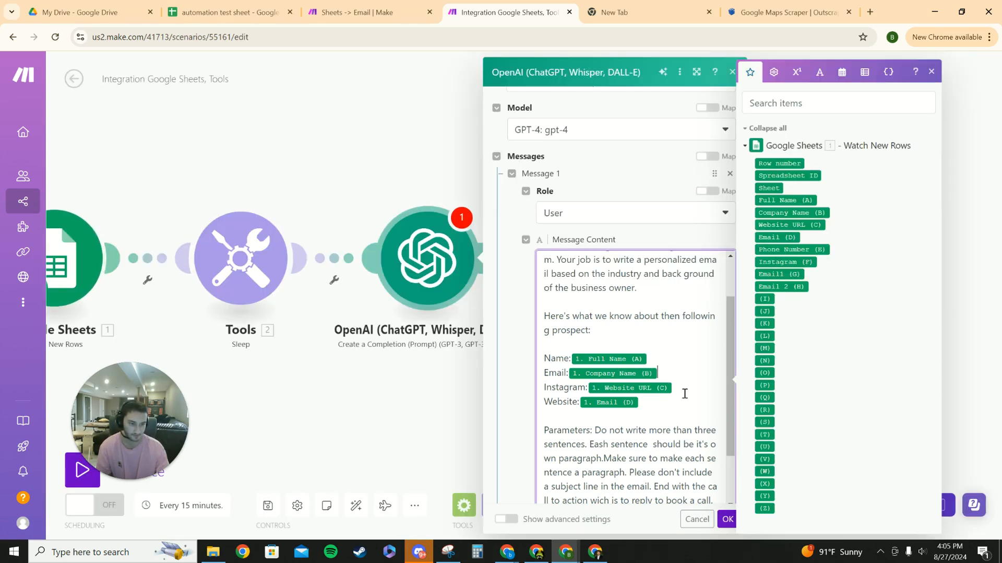
pyautogui.click(673, 375)
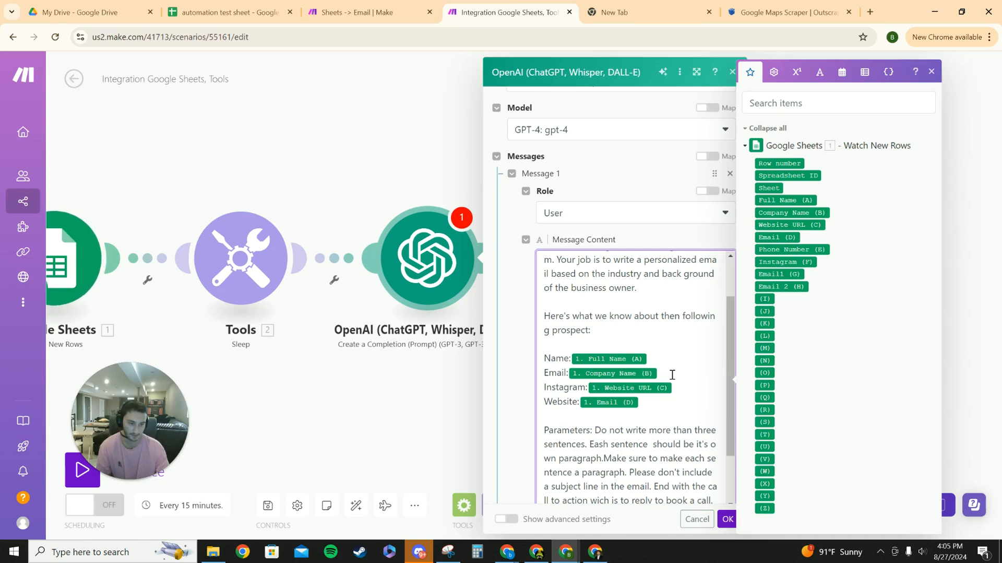
pyautogui.press('BackSpace')
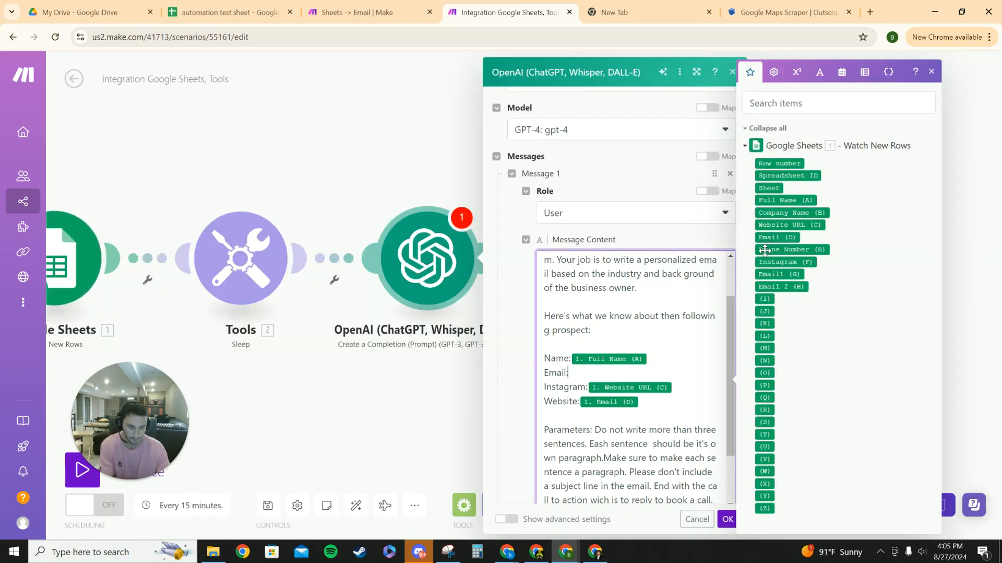
pyautogui.click(775, 237)
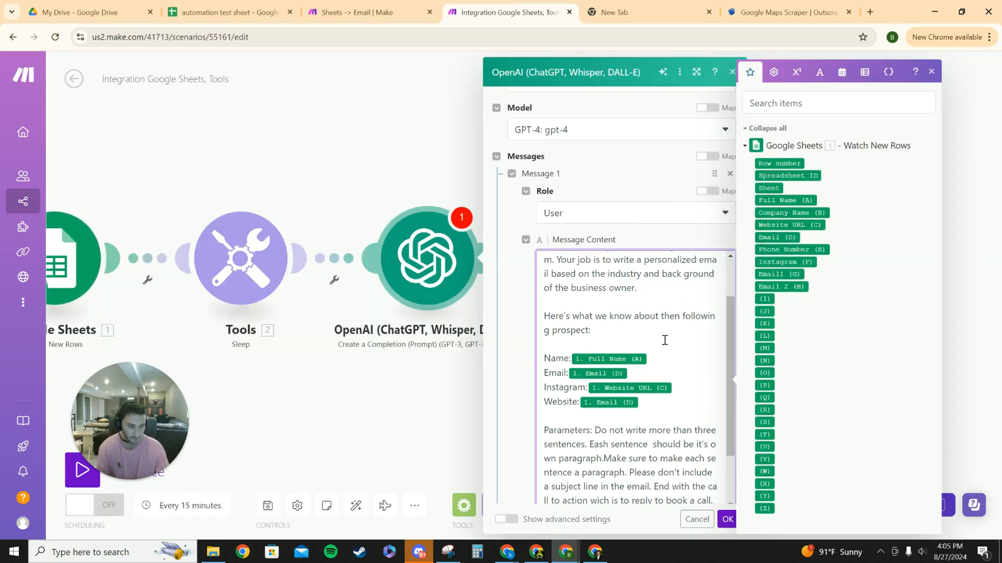
pyautogui.scroll(-2, 665, 342)
pyautogui.click(725, 519)
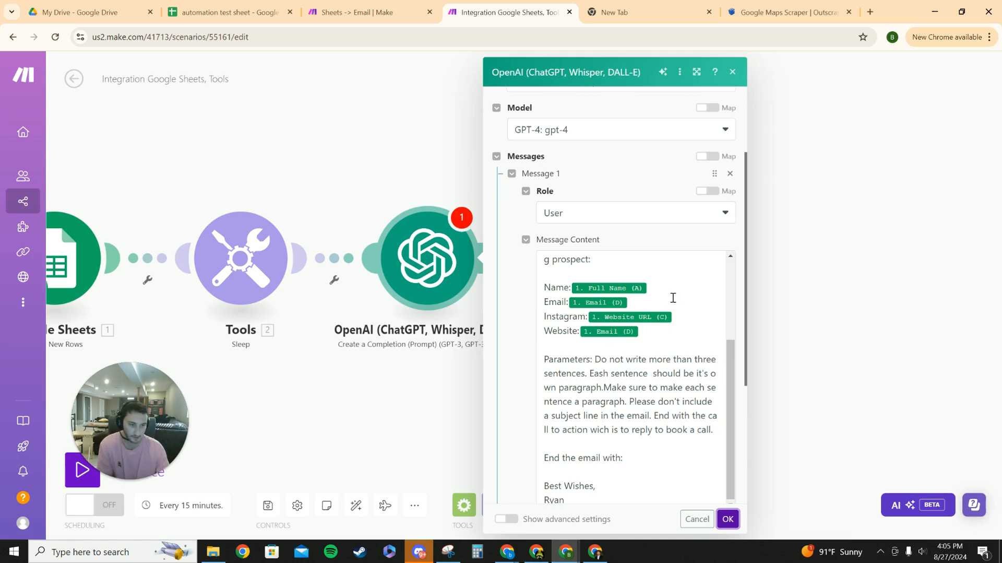
# - Insert the missing space before "Make sure" in the prompt's Parameters paragraph and review the email sign-off lines
pyautogui.click(601, 390)
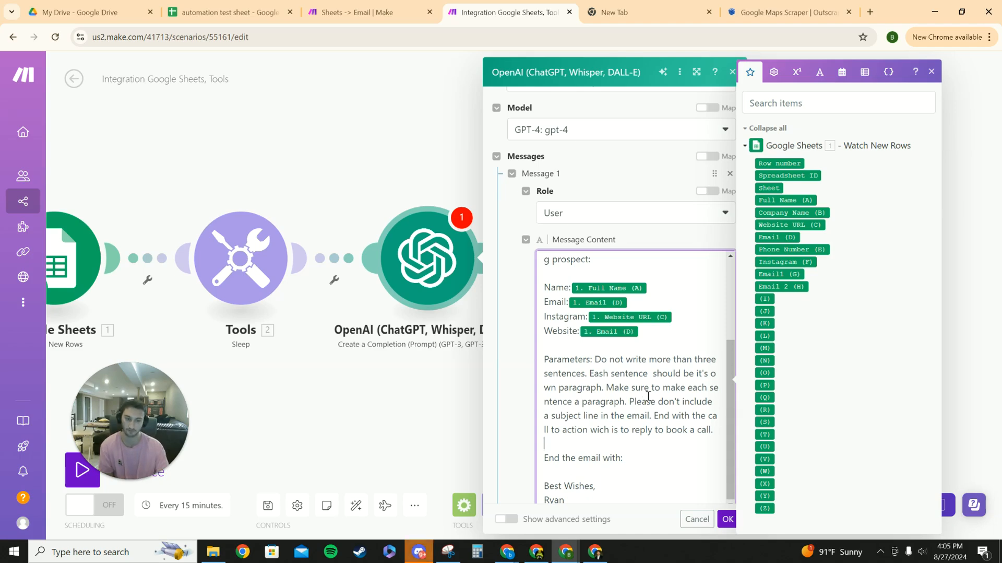
pyautogui.click(613, 439)
pyautogui.moveTo(542, 459); pyautogui.dragTo(539, 496)
pyautogui.click(627, 469)
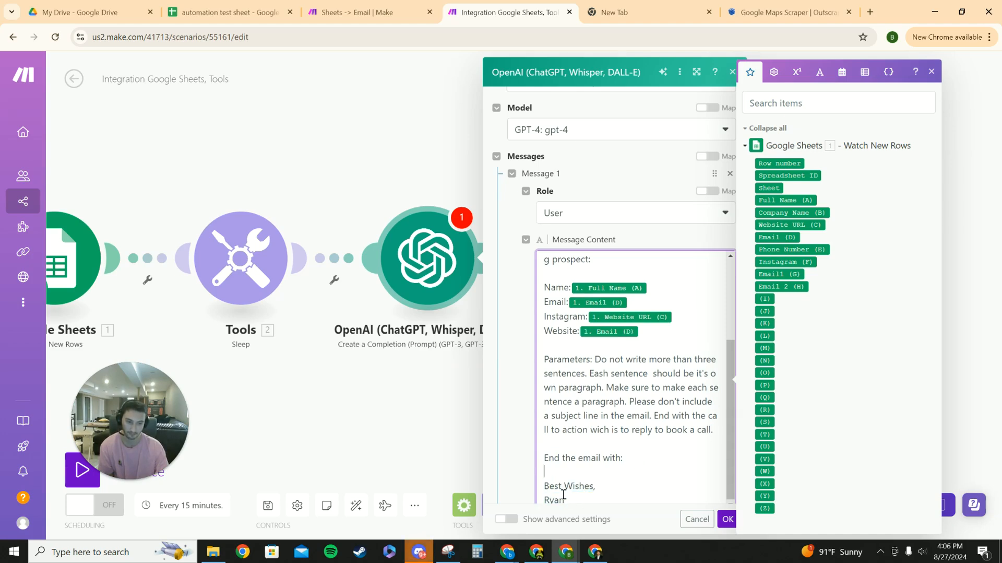
# - Set Max Tokens to 4000 and save the OpenAI module's settings
pyautogui.click(727, 519)
pyautogui.scroll(-1, 721, 302)
pyautogui.scroll(-3, 721, 302)
pyautogui.click(578, 400)
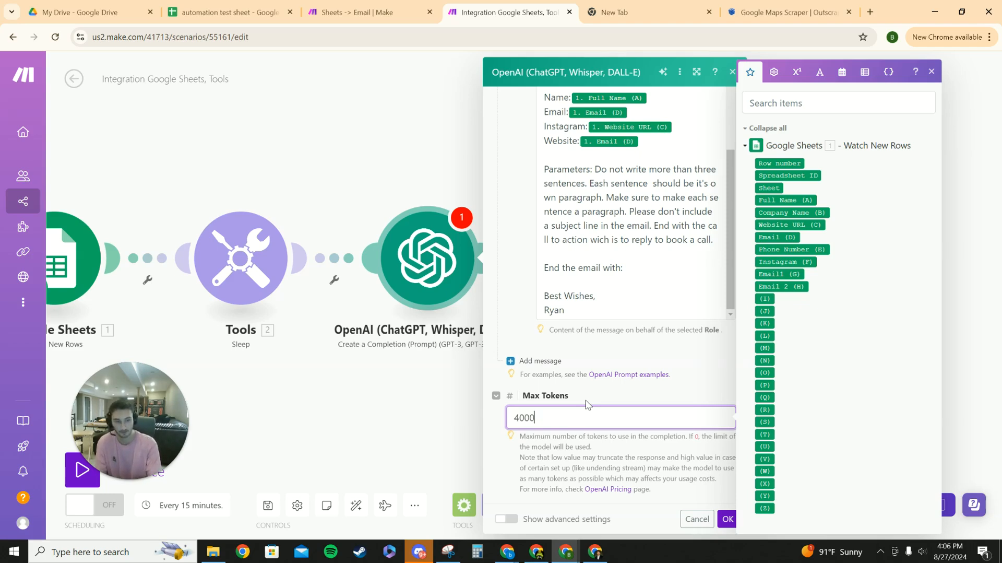
pyautogui.click(694, 389)
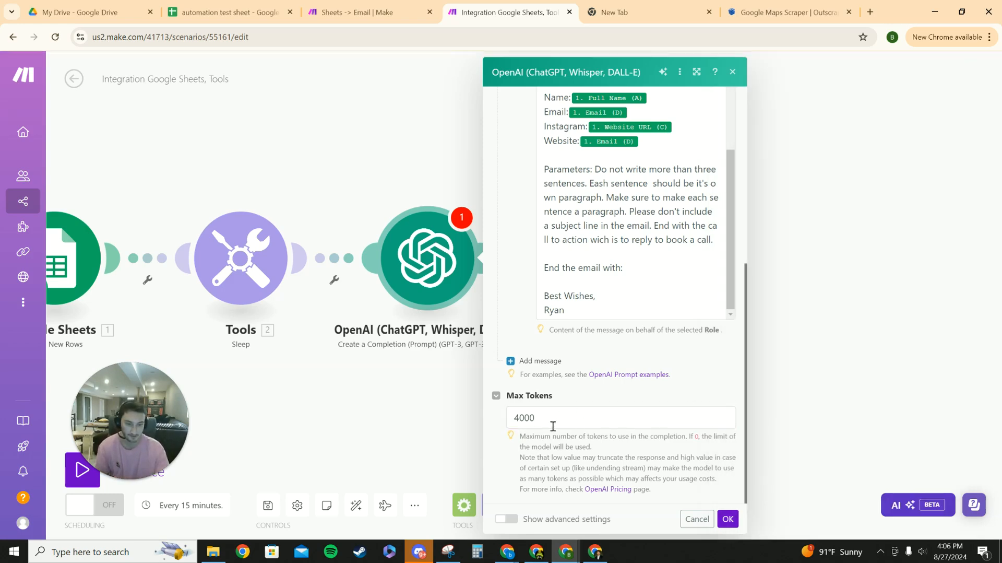
pyautogui.doubleClick(529, 421)
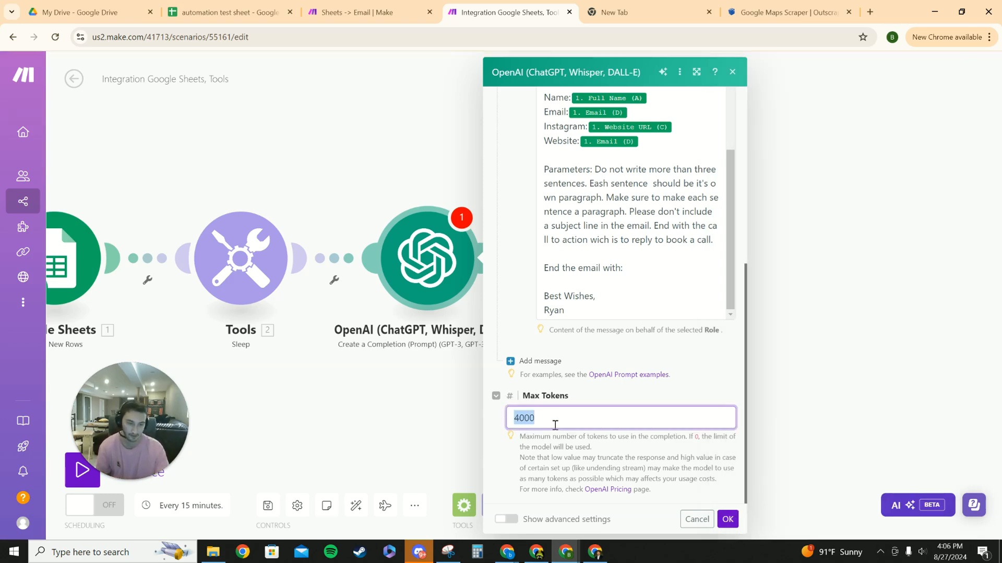
pyautogui.click(675, 406)
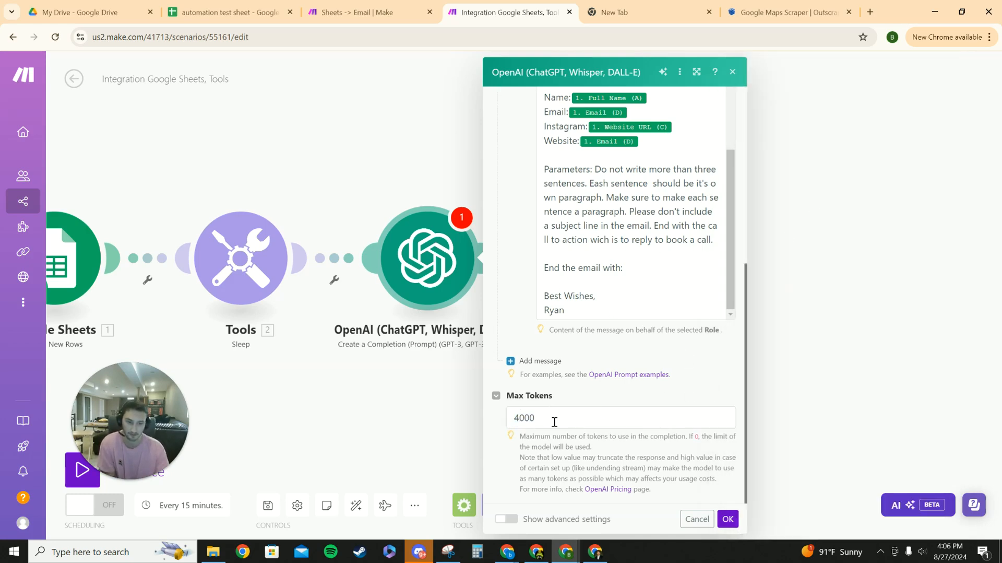
pyautogui.click(728, 518)
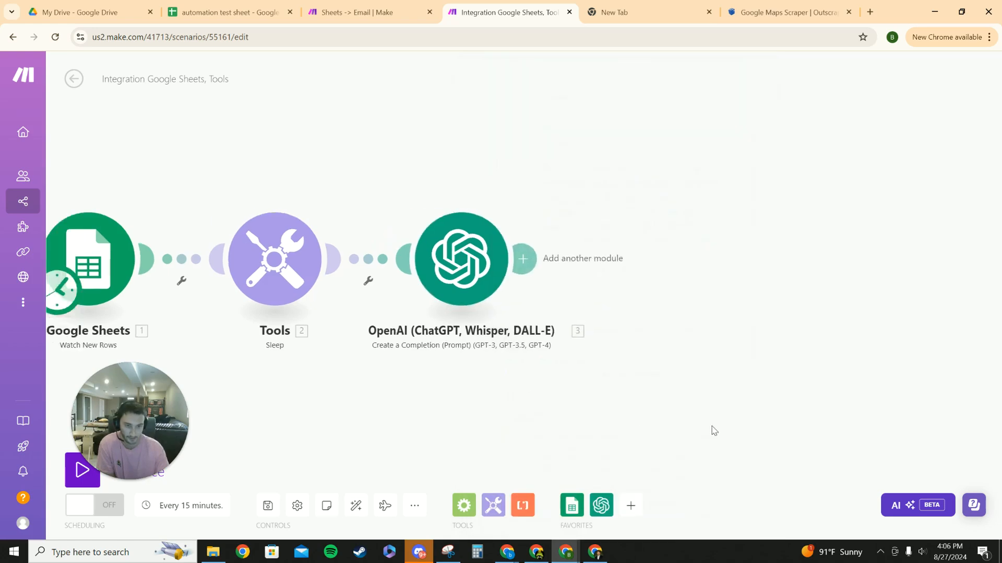
# - Reopen the OpenAI module to check its saved prompt, and close it without changes
pyautogui.click(520, 275)
pyautogui.scroll(-5, 658, 254)
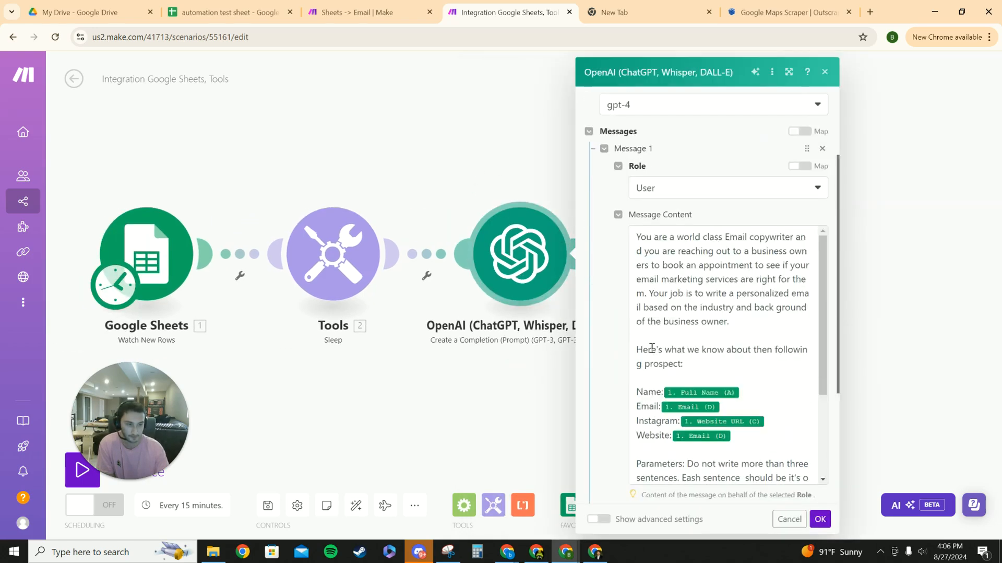
pyautogui.click(534, 405)
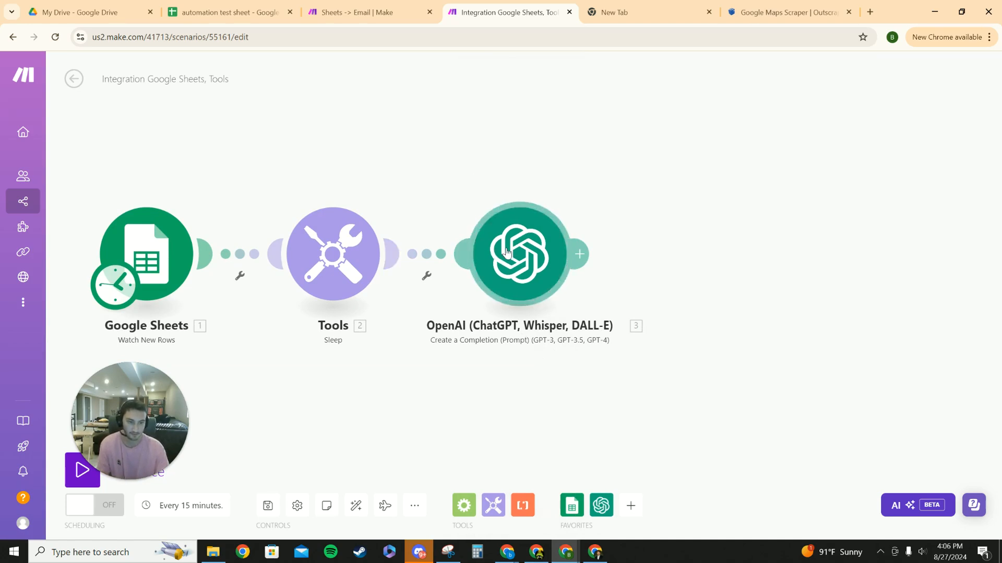
# - Rename the OpenAI module to "Email body"
pyautogui.rightClick(532, 271)
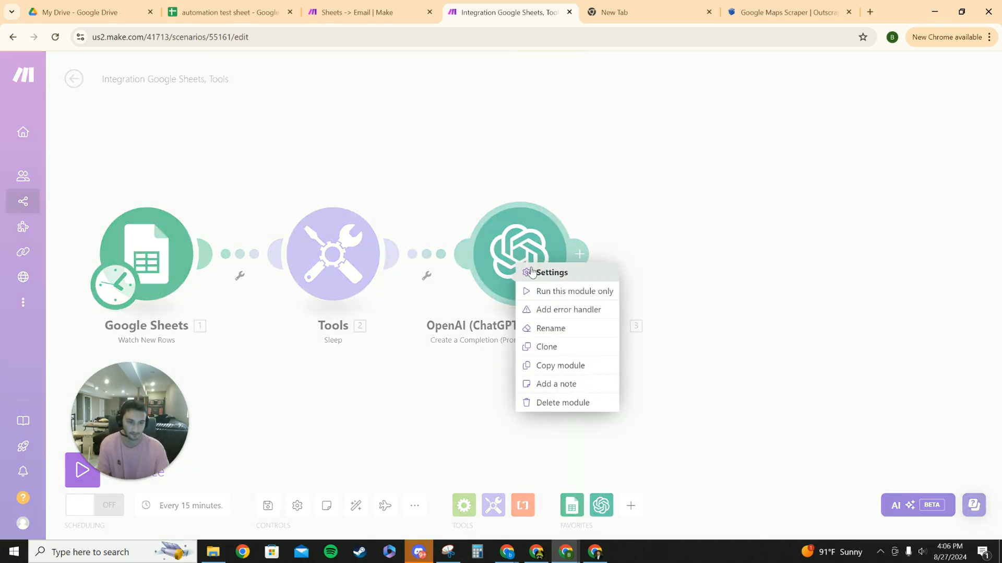
pyautogui.click(564, 327)
pyautogui.write('Emai')
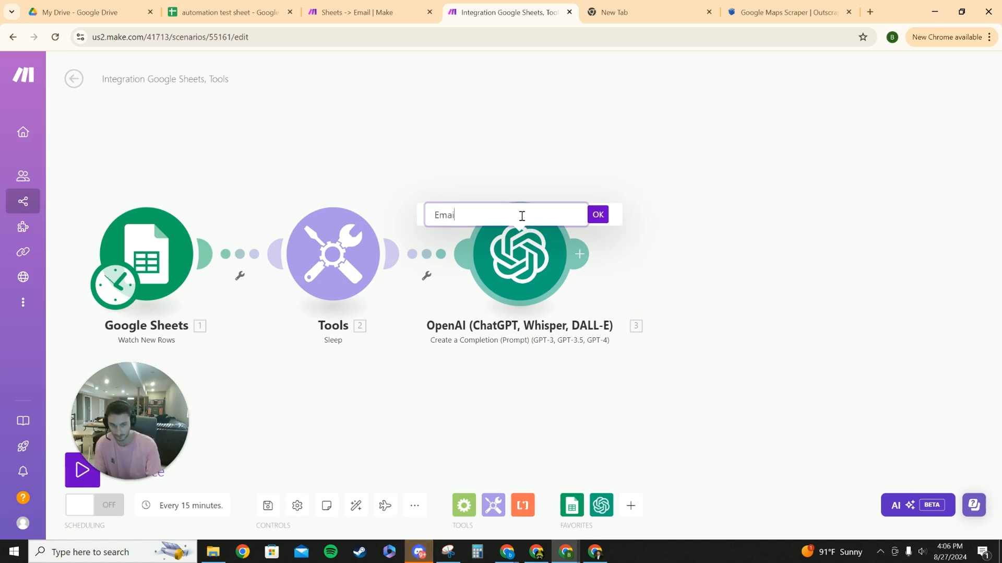
pyautogui.write('l body')
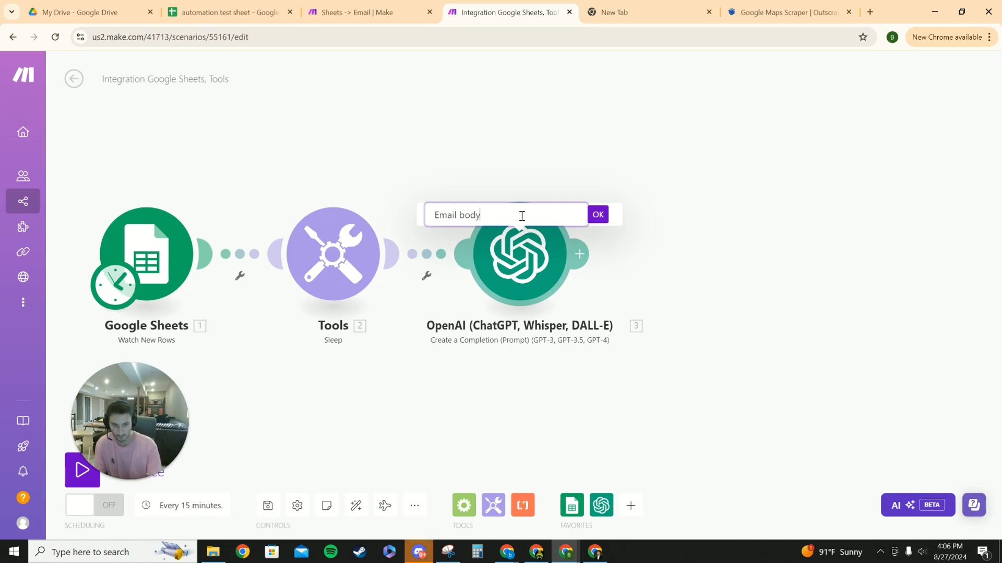
pyautogui.click(598, 214)
pyautogui.rightClick(143, 253)
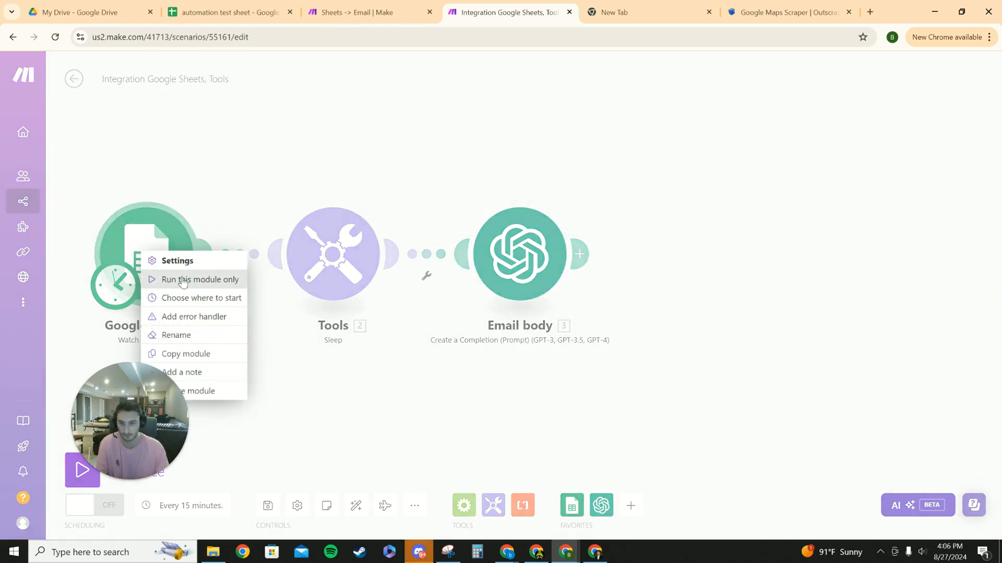
pyautogui.click(282, 155)
pyautogui.moveTo(412, 188); pyautogui.dragTo(478, 187)
pyautogui.rightClick(411, 252)
pyautogui.click(672, 253)
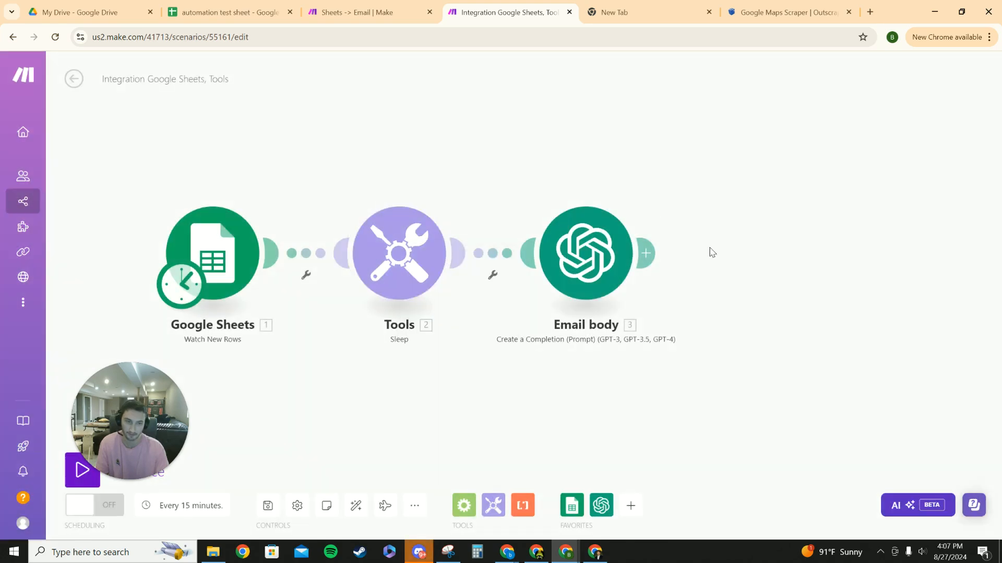
# - Compare with the Sheets -> Email scenario and add a Flow Control Router after the Email body module
pyautogui.click(366, 12)
pyautogui.click(465, 10)
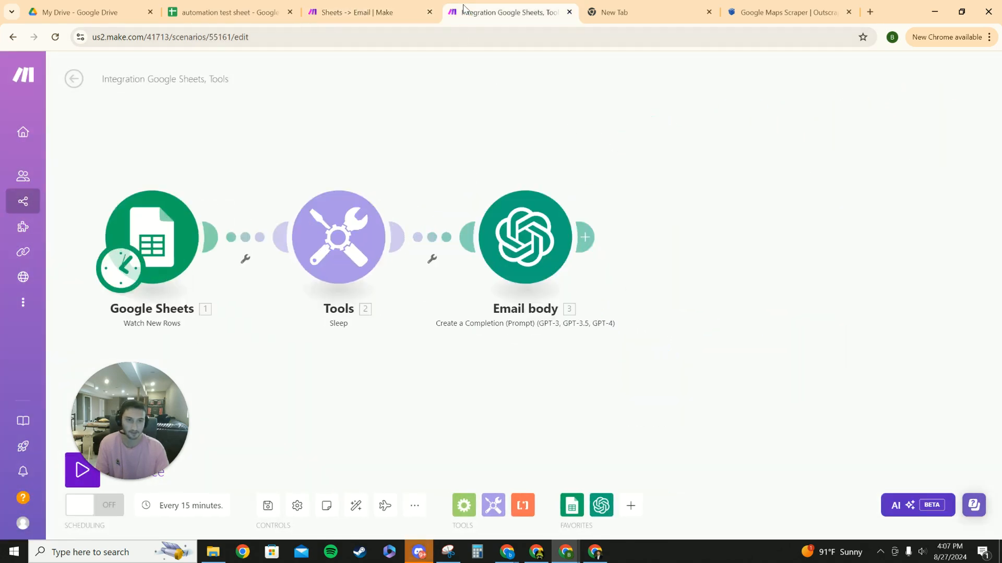
pyautogui.click(695, 242)
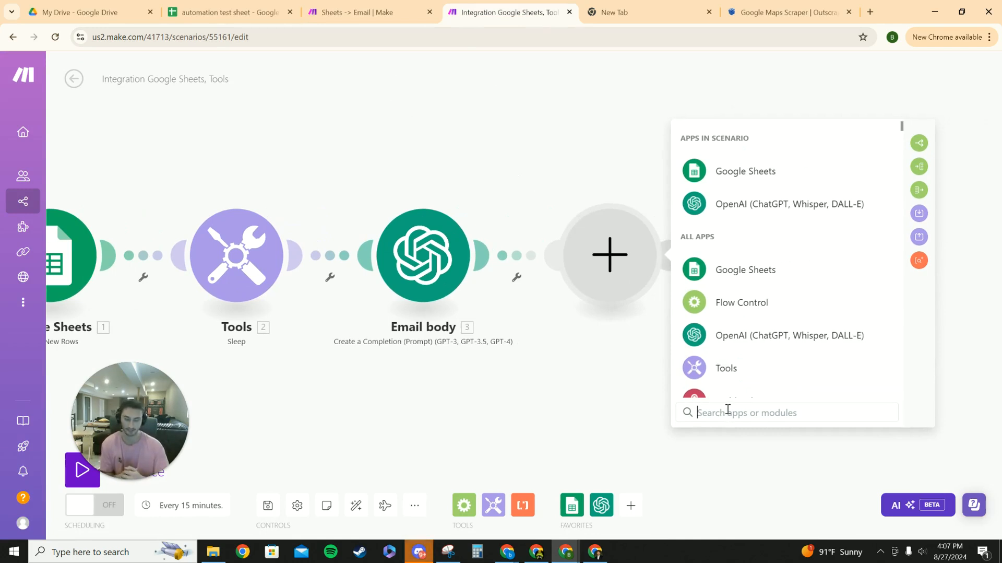
pyautogui.click(747, 303)
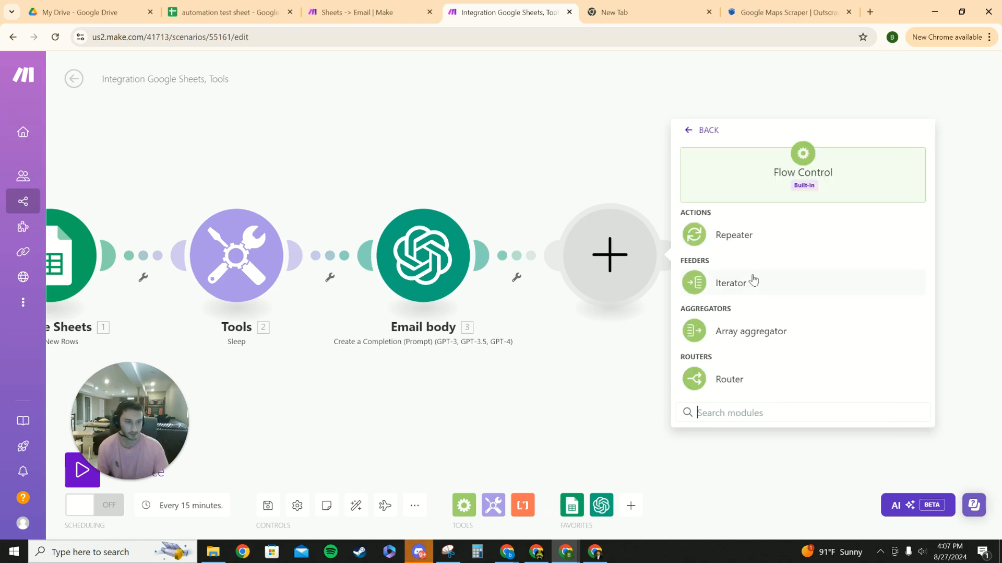
pyautogui.click(723, 380)
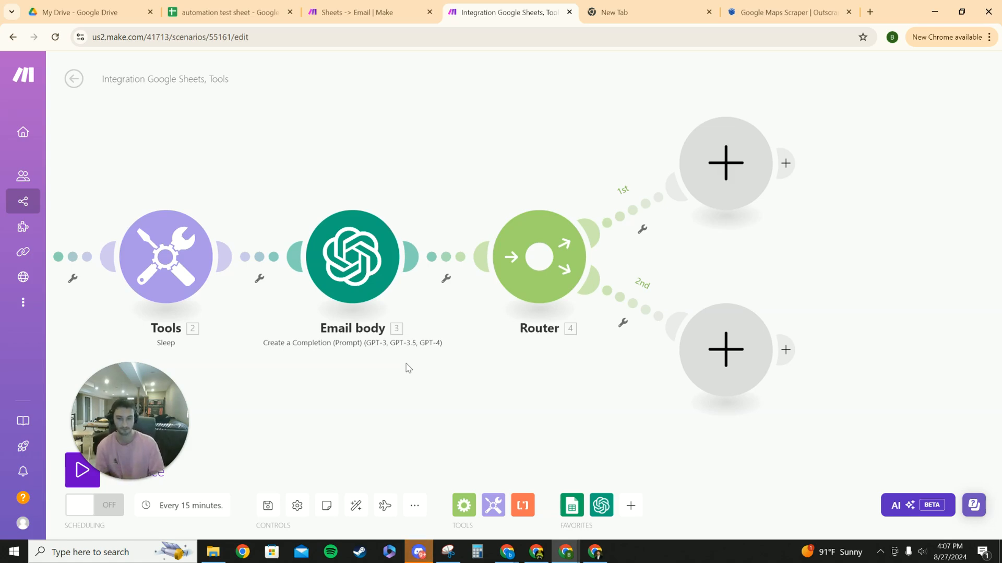
# - Add a third route to the Router and spread out the empty modules on its branches
pyautogui.moveTo(409, 369); pyautogui.dragTo(371, 381)
pyautogui.moveTo(707, 192); pyautogui.dragTo(686, 140)
pyautogui.moveTo(715, 360); pyautogui.dragTo(720, 260)
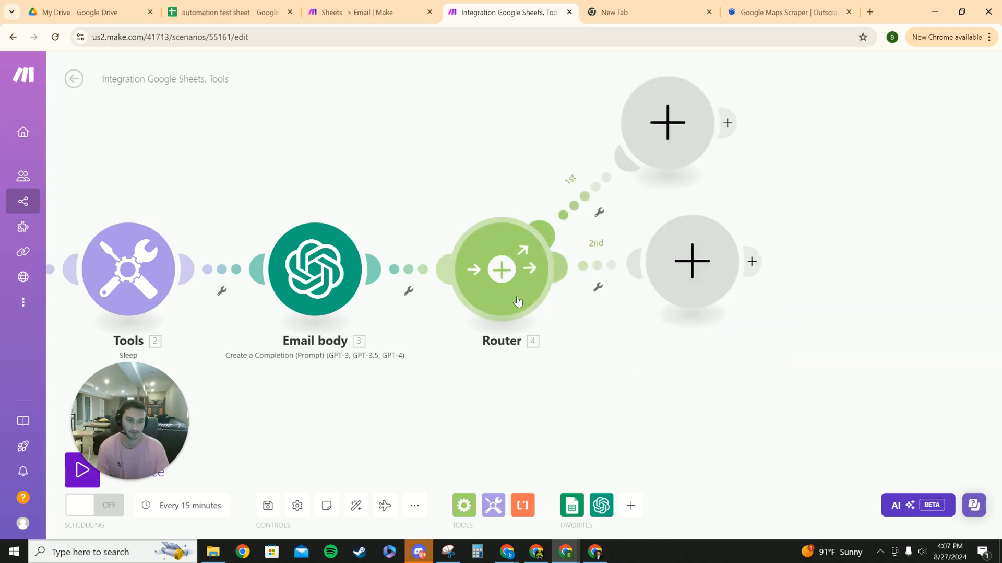
pyautogui.click(518, 301)
pyautogui.moveTo(797, 371)
pyautogui.mouseDown()
pyautogui.moveTo(770, 399)
pyautogui.moveTo(797, 390)
pyautogui.mouseUp()
pyautogui.moveTo(359, 413); pyautogui.dragTo(510, 380)
pyautogui.scroll(-3, 430, 246)
pyautogui.scroll(-2, 438, 261)
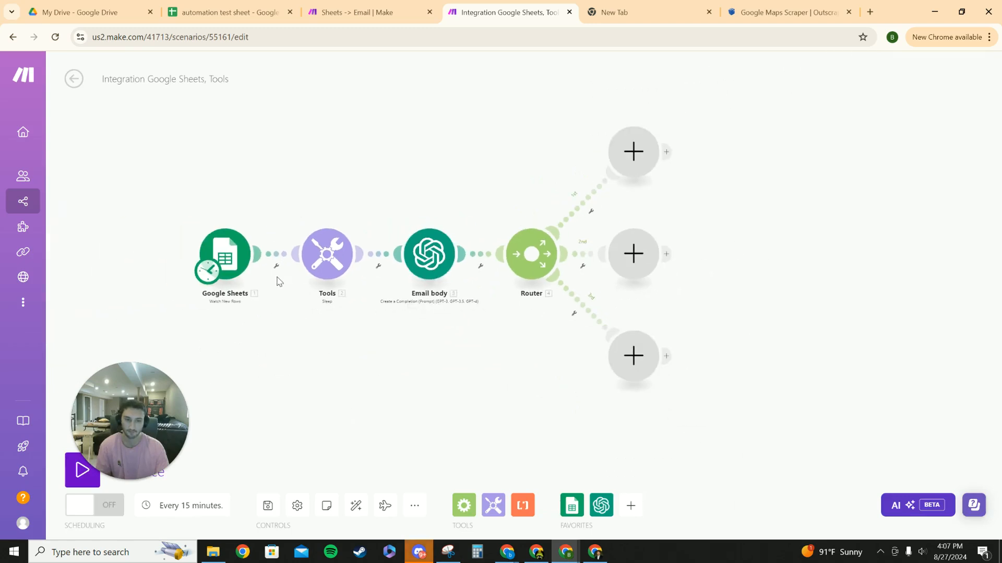
pyautogui.moveTo(408, 373); pyautogui.dragTo(321, 363)
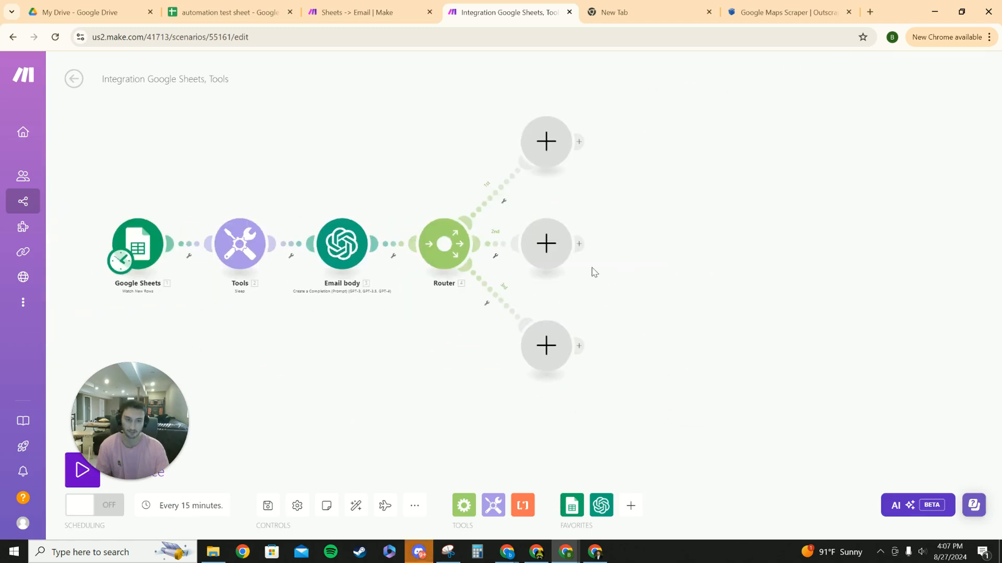
pyautogui.moveTo(566, 258); pyautogui.dragTo(623, 251)
pyautogui.moveTo(696, 322); pyautogui.dragTo(688, 330)
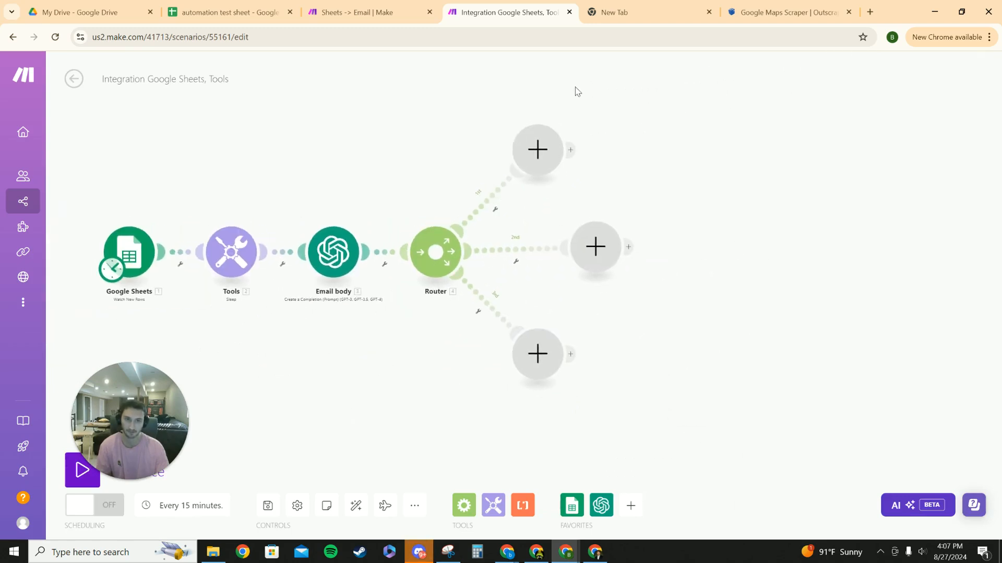
# - Check the original Sheets -> Email scenario and add a Google Docs Create a Document module on the Router's third route
pyautogui.click(375, 11)
pyautogui.click(517, 12)
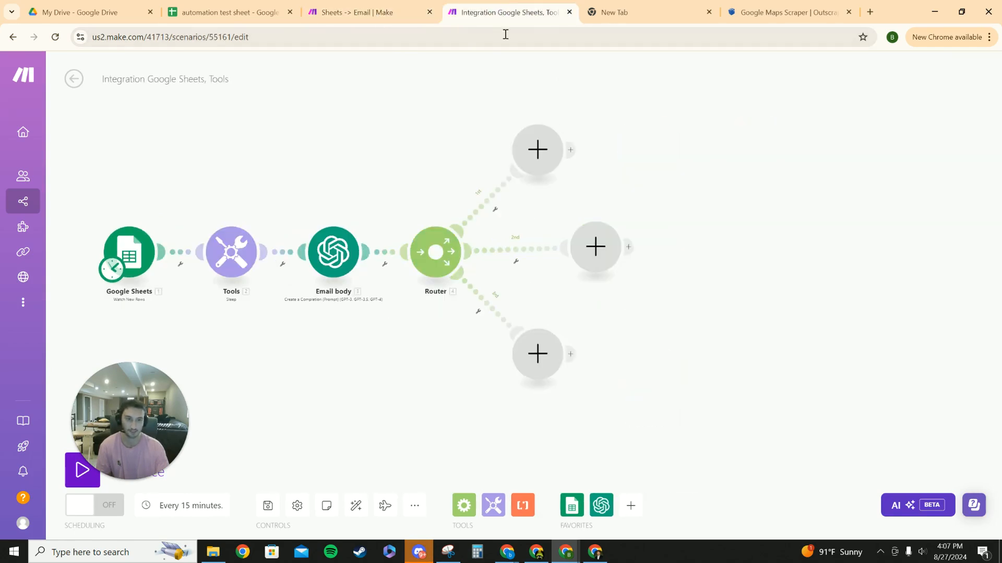
pyautogui.click(541, 350)
pyautogui.write('goo')
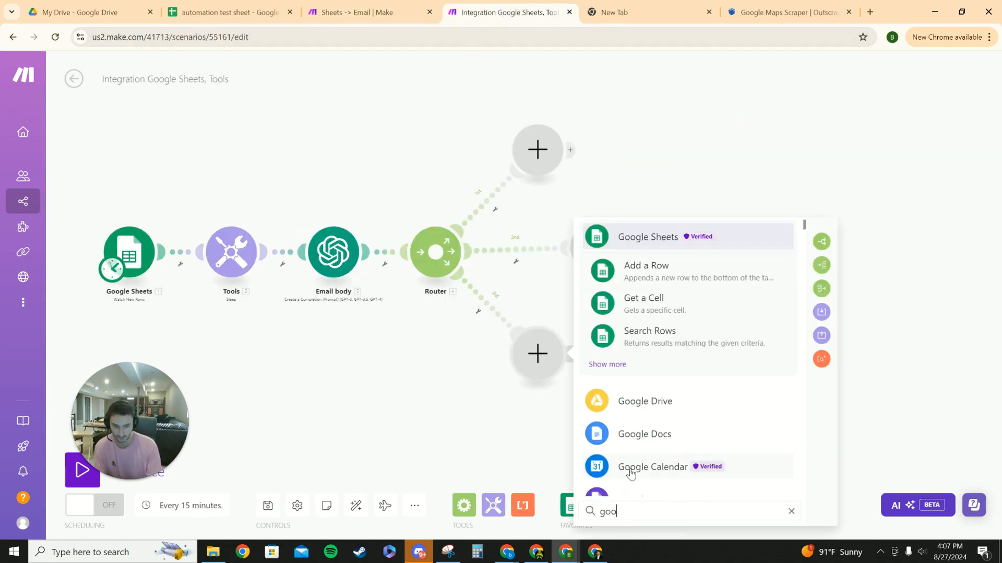
pyautogui.click(650, 441)
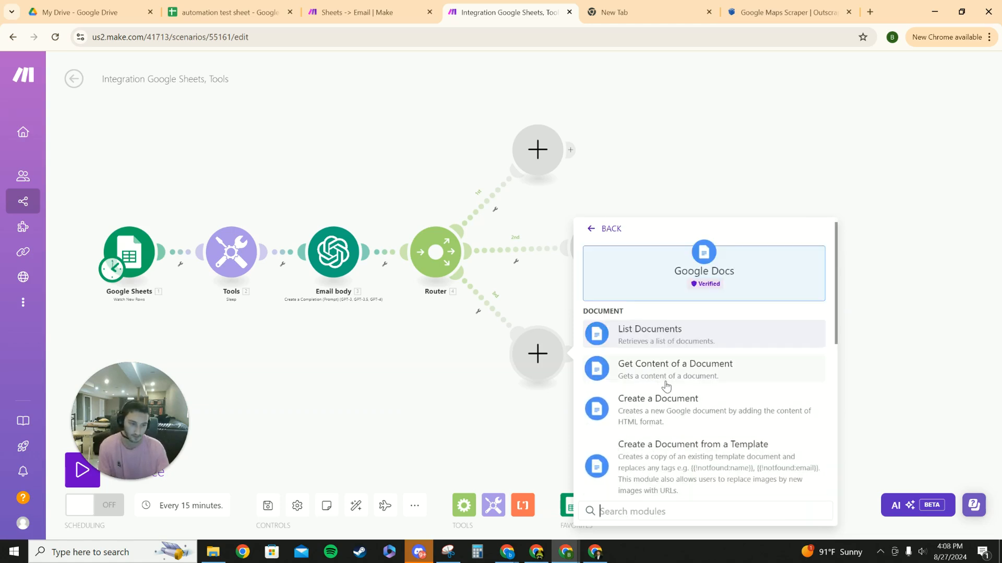
pyautogui.click(344, 10)
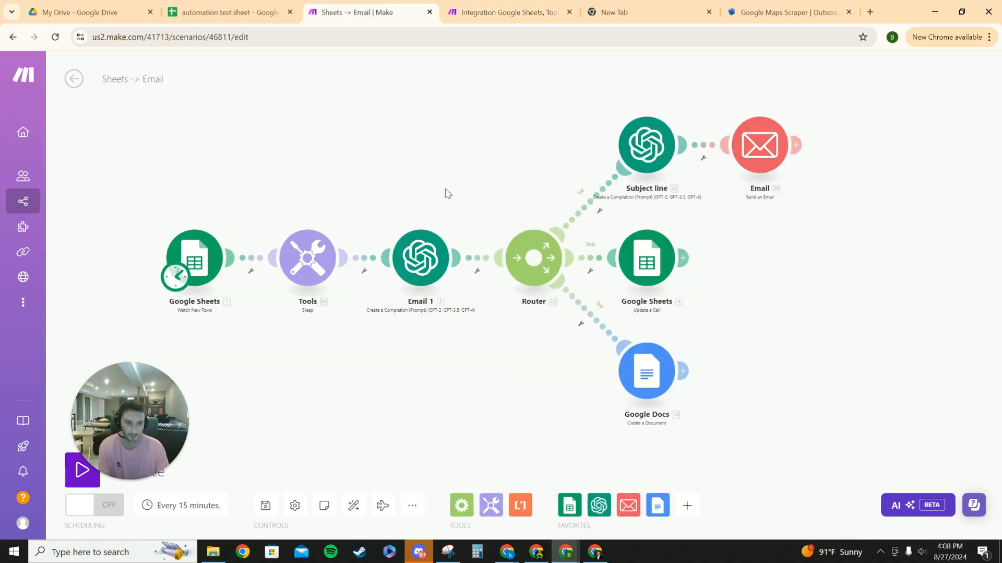
pyautogui.click(486, 6)
pyautogui.scroll(-1, 688, 354)
pyautogui.click(663, 365)
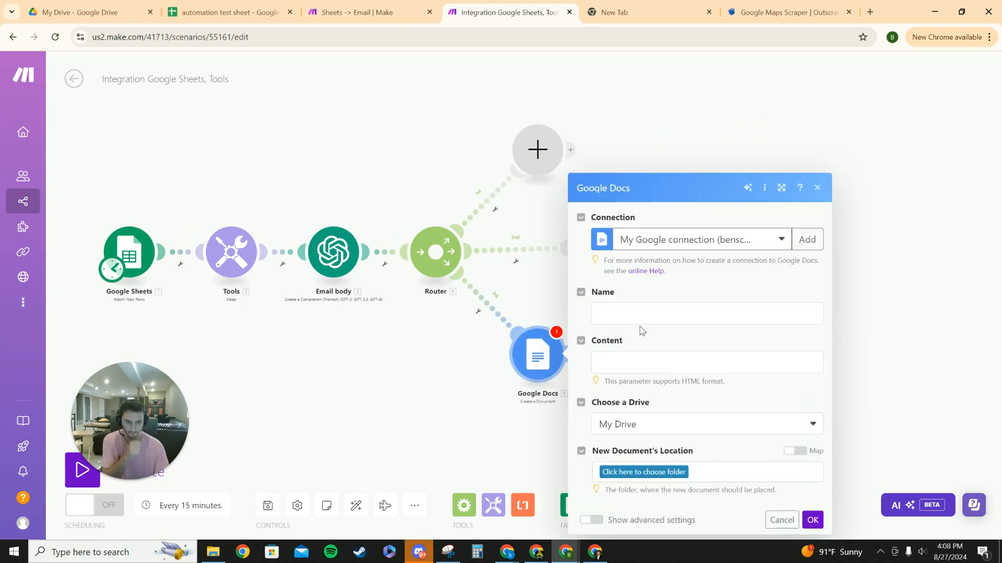
# - Name the new document "Cold Email : " followed by the Full Name (A) value from the Google Sheets trigger
pyautogui.click(779, 240)
pyautogui.click(797, 282)
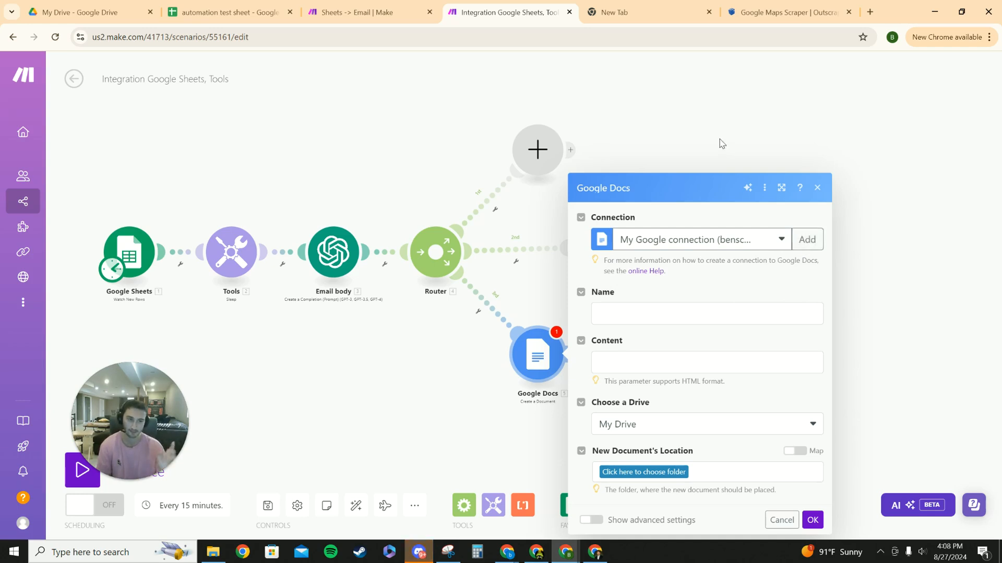
pyautogui.click(653, 290)
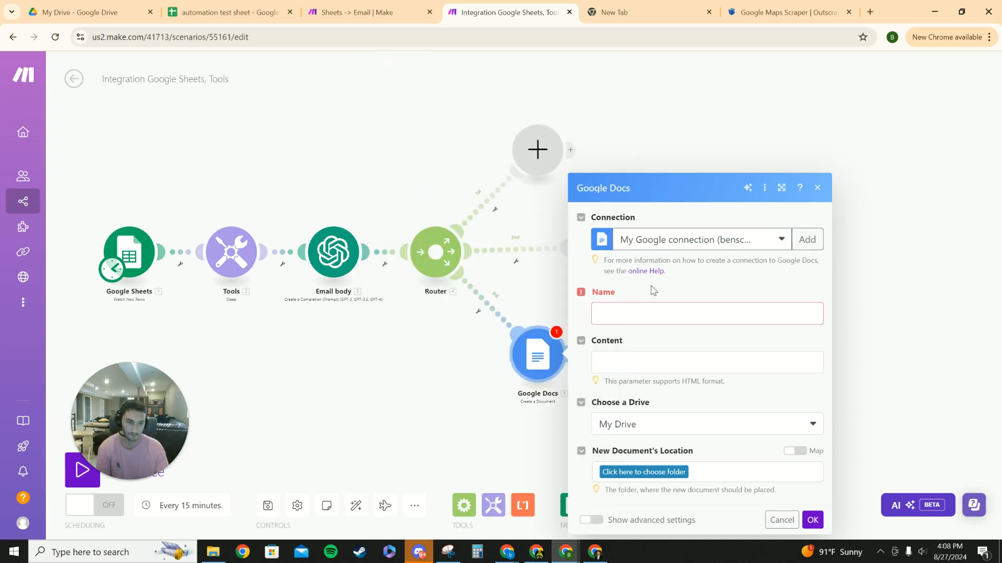
pyautogui.click(631, 322)
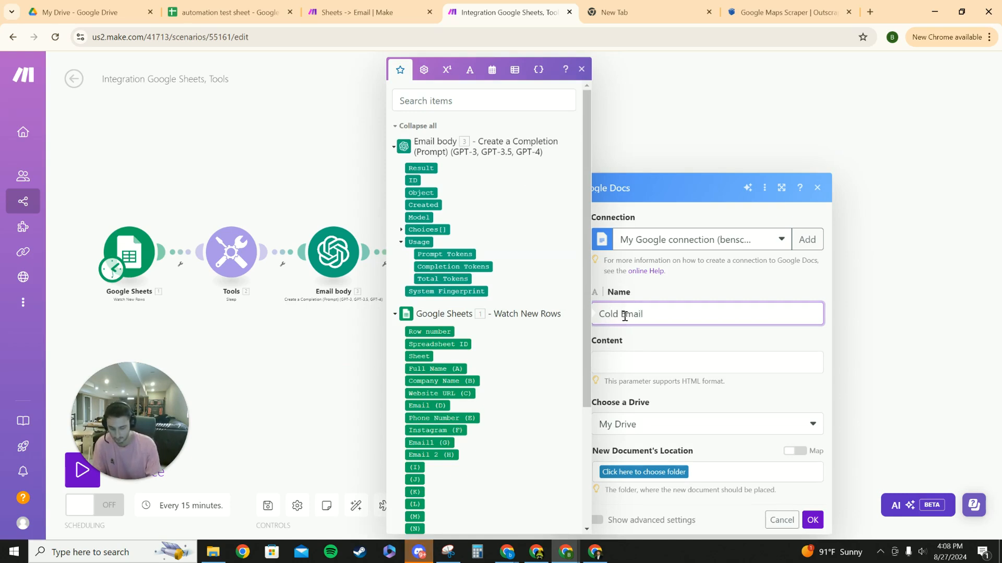
pyautogui.scroll(-1, 497, 291)
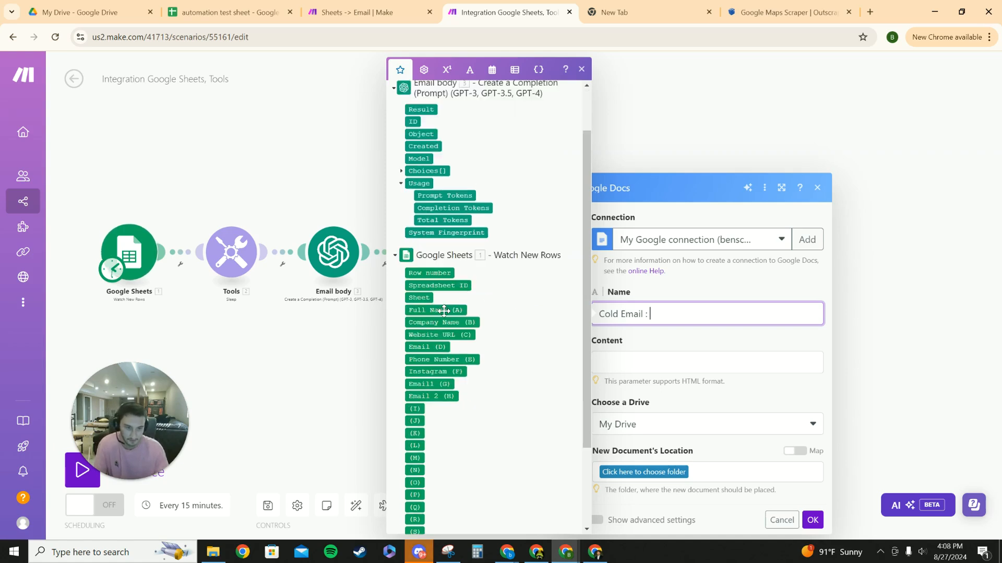
pyautogui.click(444, 309)
pyautogui.click(697, 294)
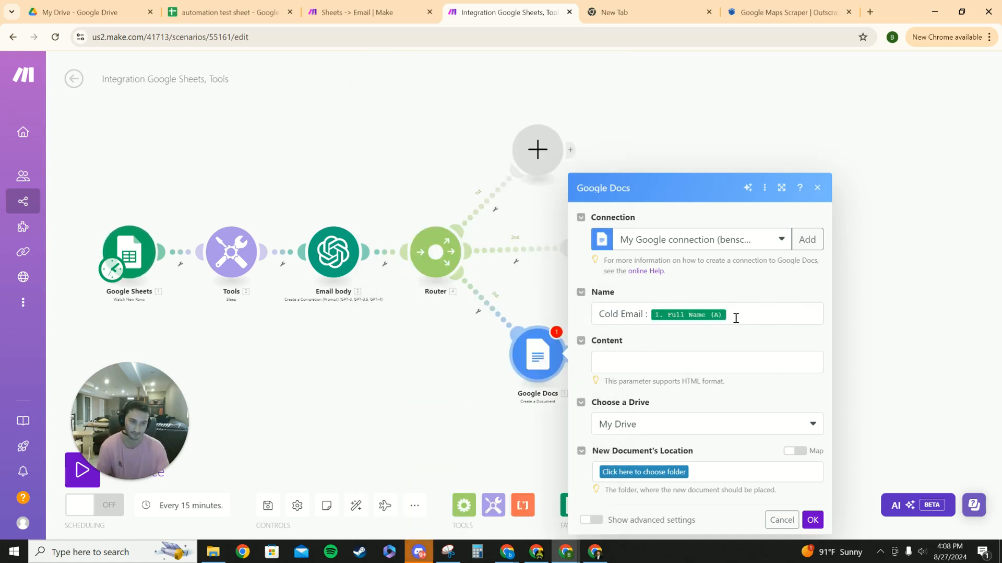
# - Map the document's content to Choices[]: Message.Content from the Email body module
pyautogui.click(657, 363)
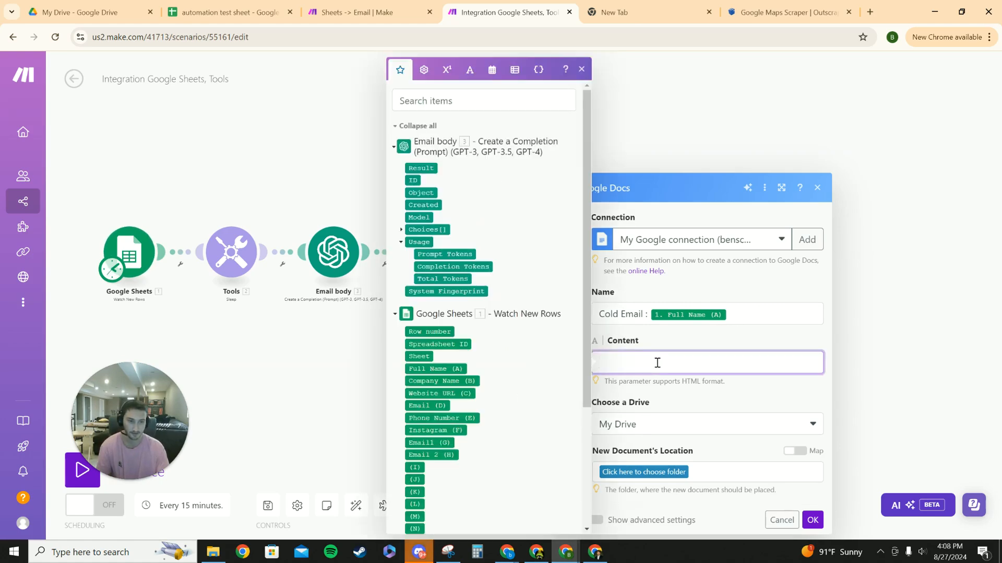
pyautogui.scroll(-1, 522, 316)
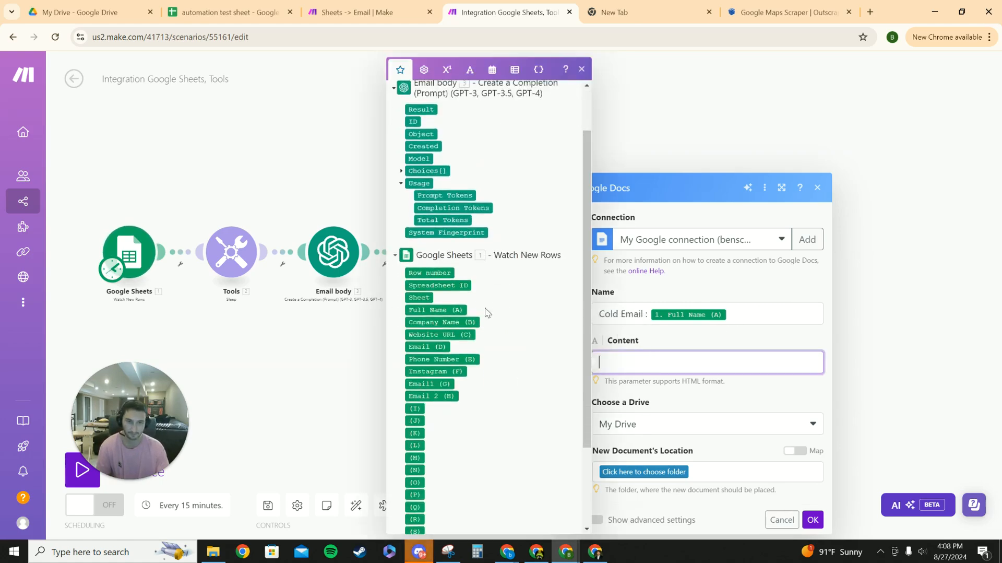
pyautogui.scroll(1, 480, 308)
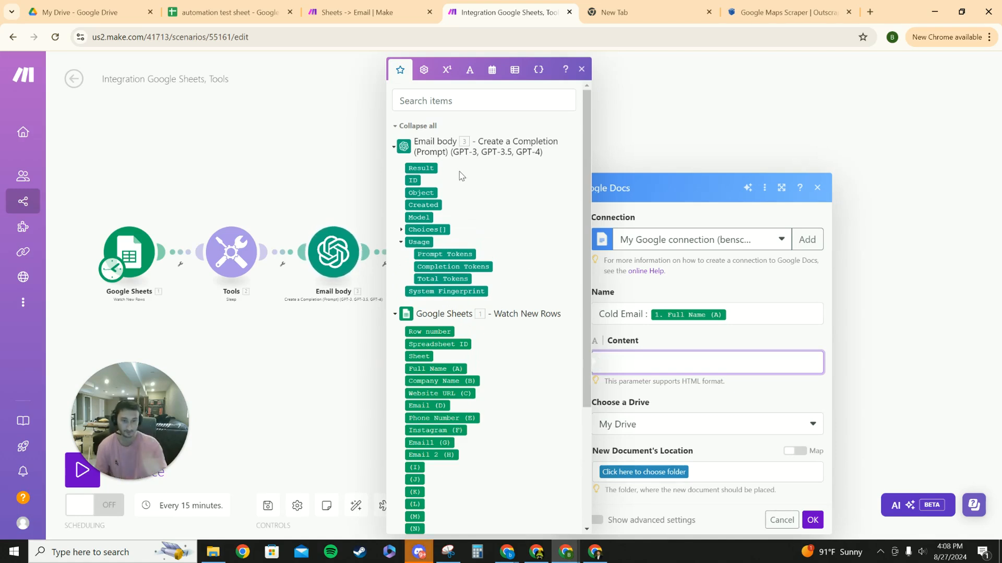
pyautogui.click(401, 231)
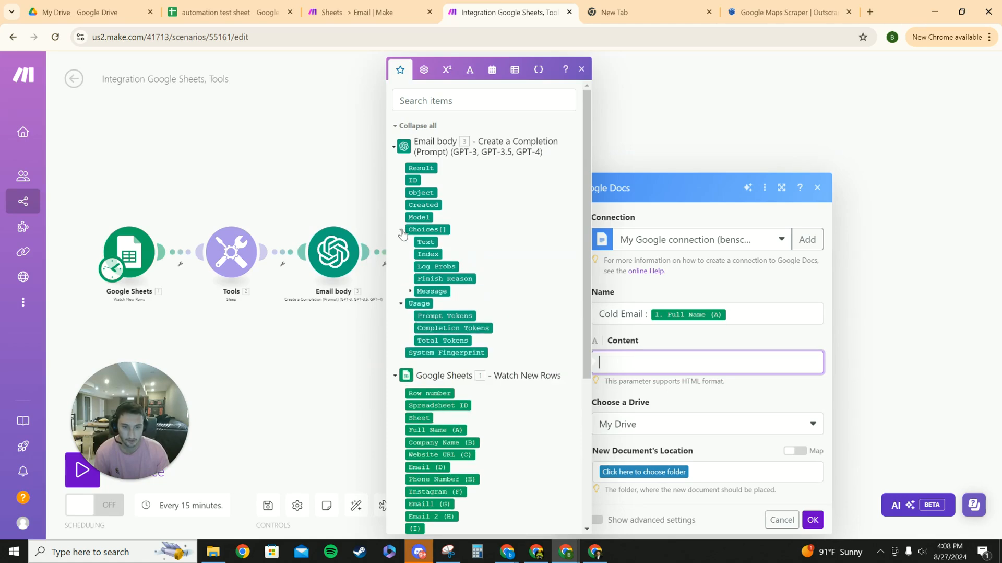
pyautogui.click(410, 293)
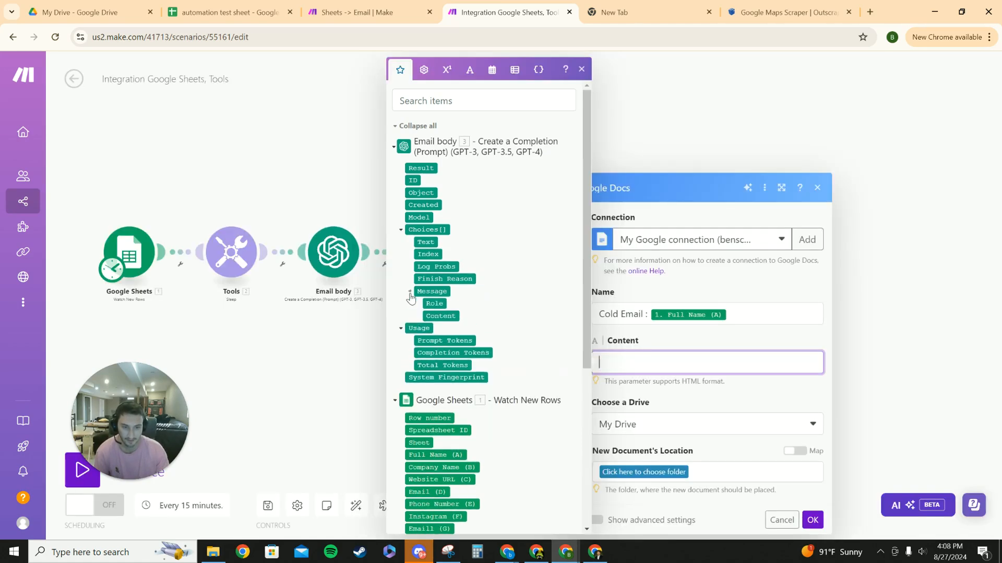
pyautogui.click(442, 316)
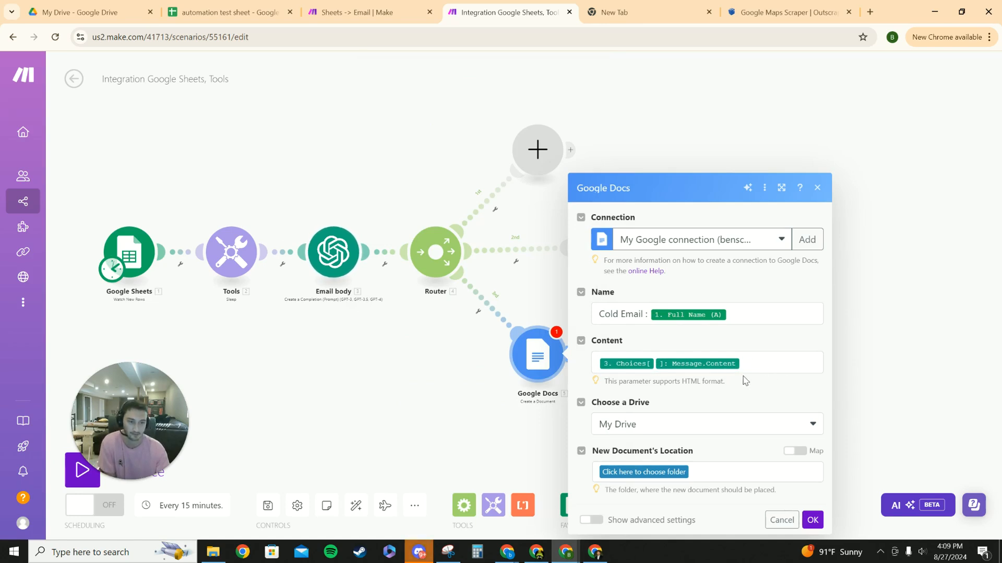
# - Review the prompt and settings of the Email body module and close it
pyautogui.click(344, 252)
pyautogui.scroll(-2, 415, 221)
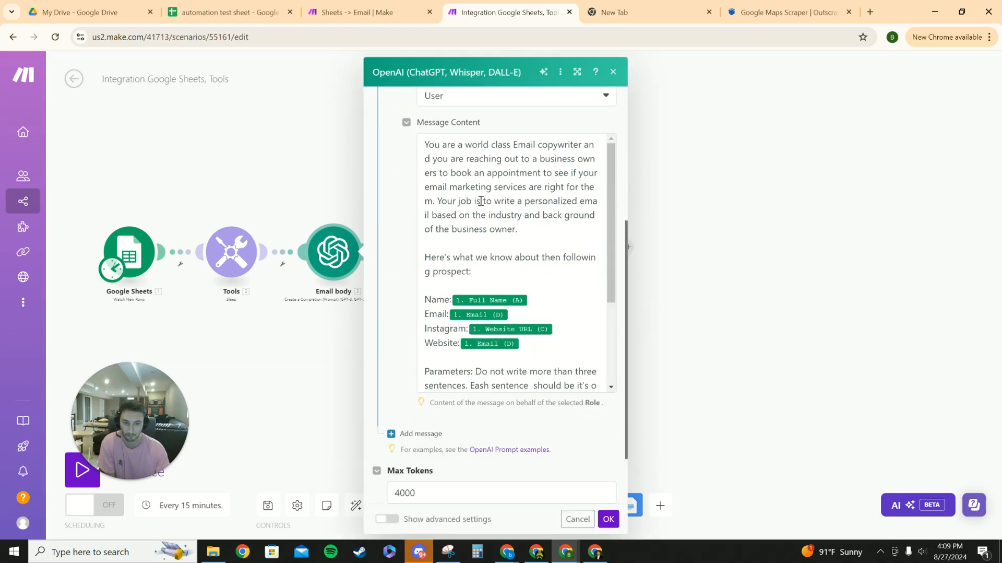
pyautogui.scroll(-3, 470, 339)
pyautogui.click(609, 519)
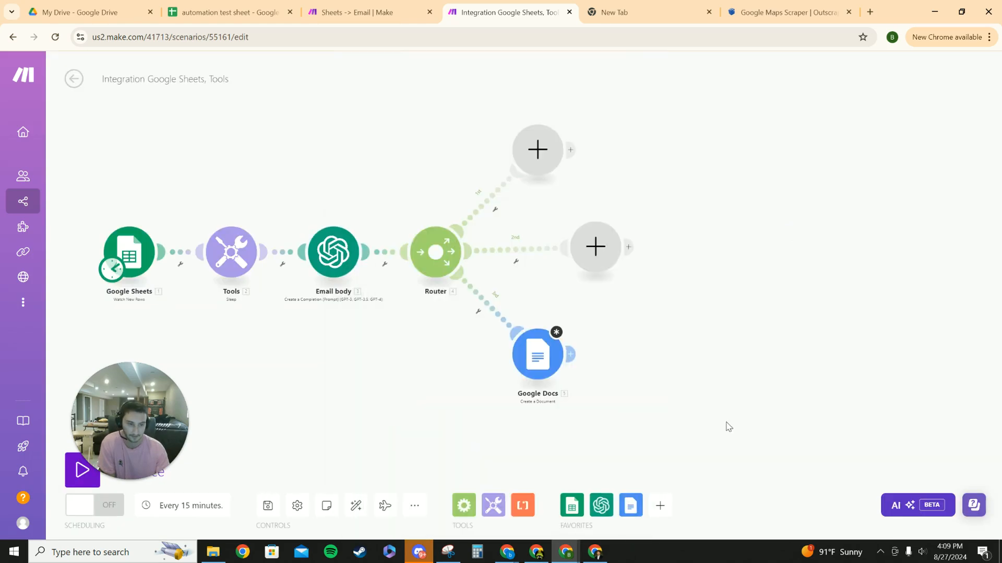
# - Reopen the Google Docs module and try Shared With Me and Google Shared Drive as the new document's drive
pyautogui.click(538, 355)
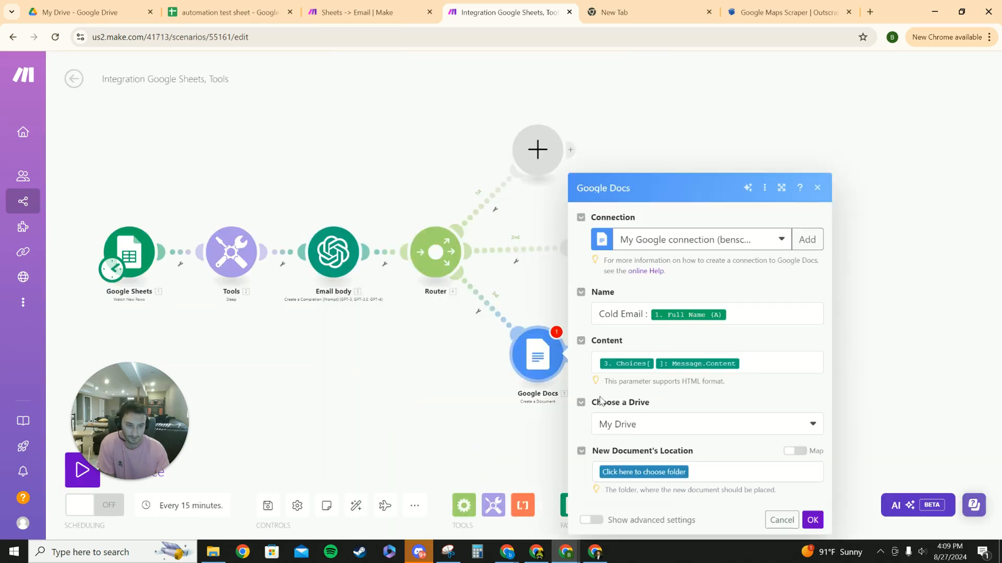
pyautogui.click(673, 435)
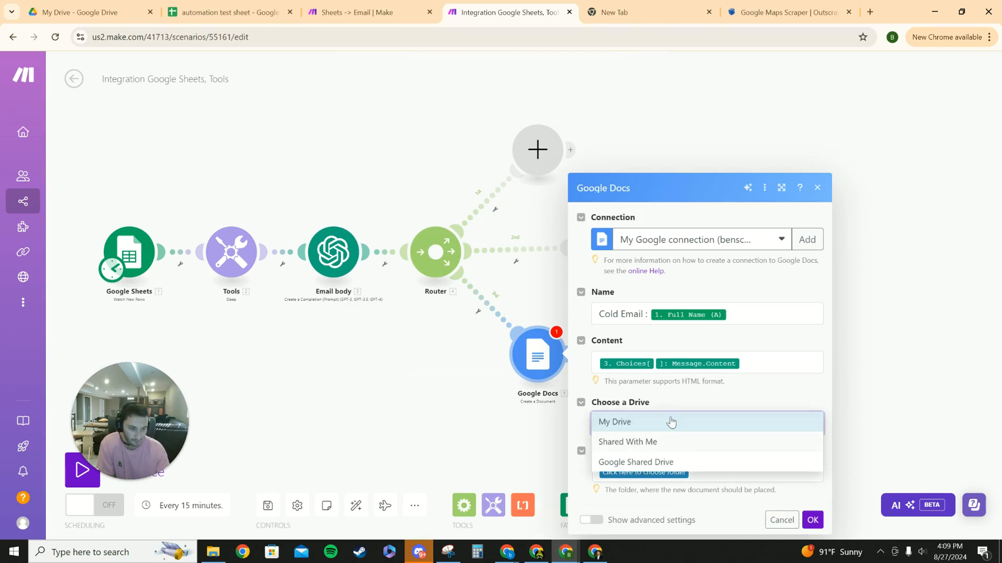
pyautogui.click(662, 442)
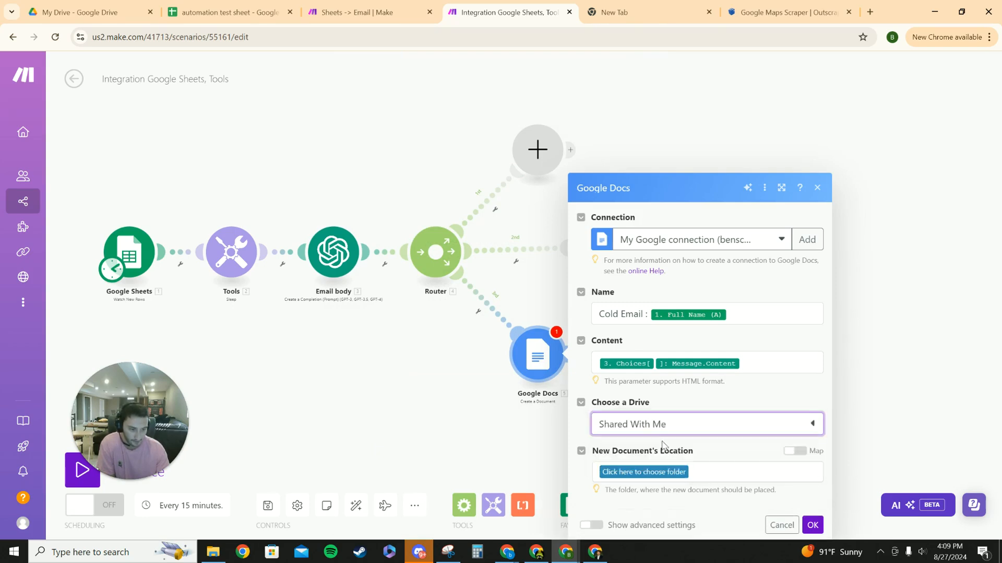
pyautogui.click(655, 477)
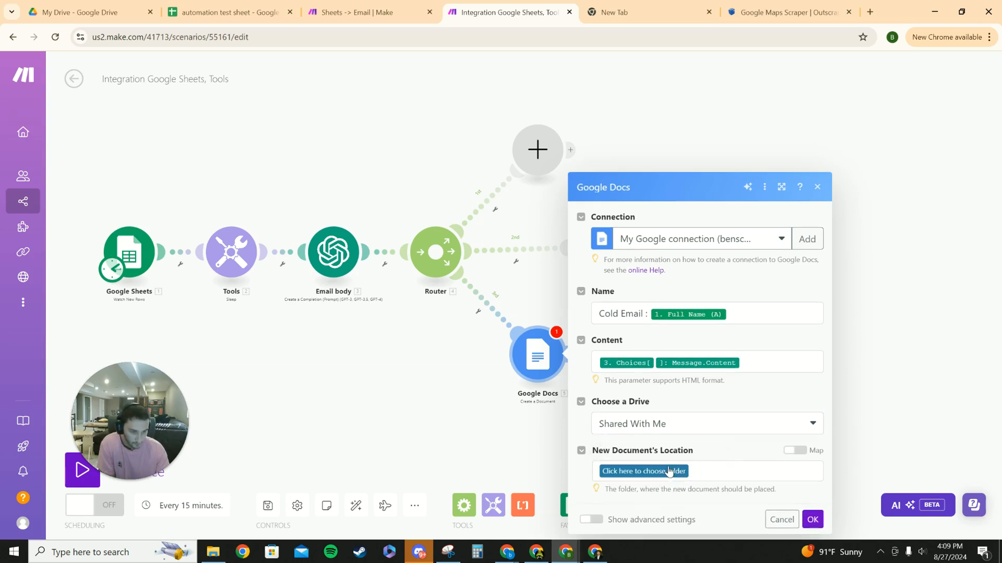
pyautogui.click(670, 430)
pyautogui.click(641, 462)
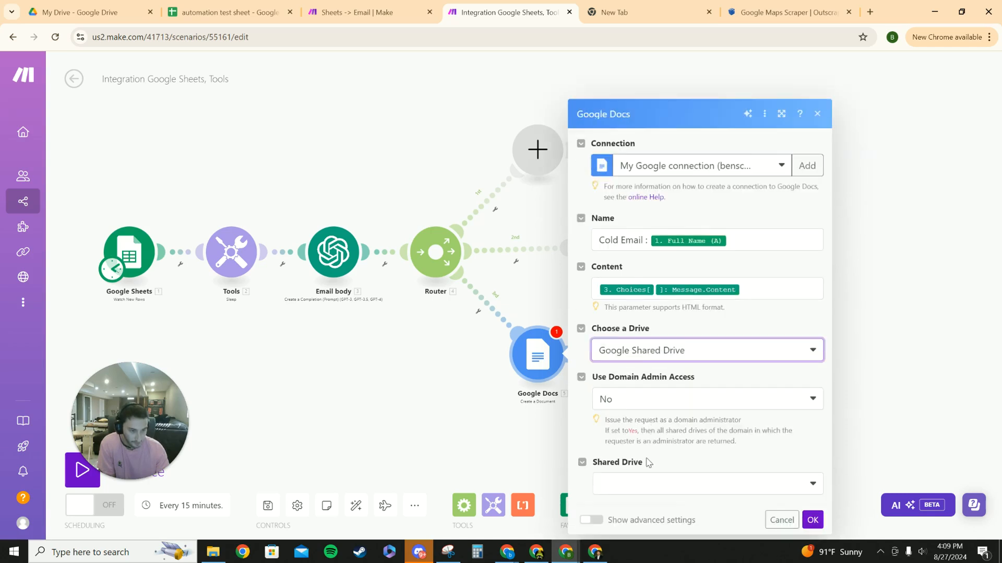
pyautogui.click(645, 483)
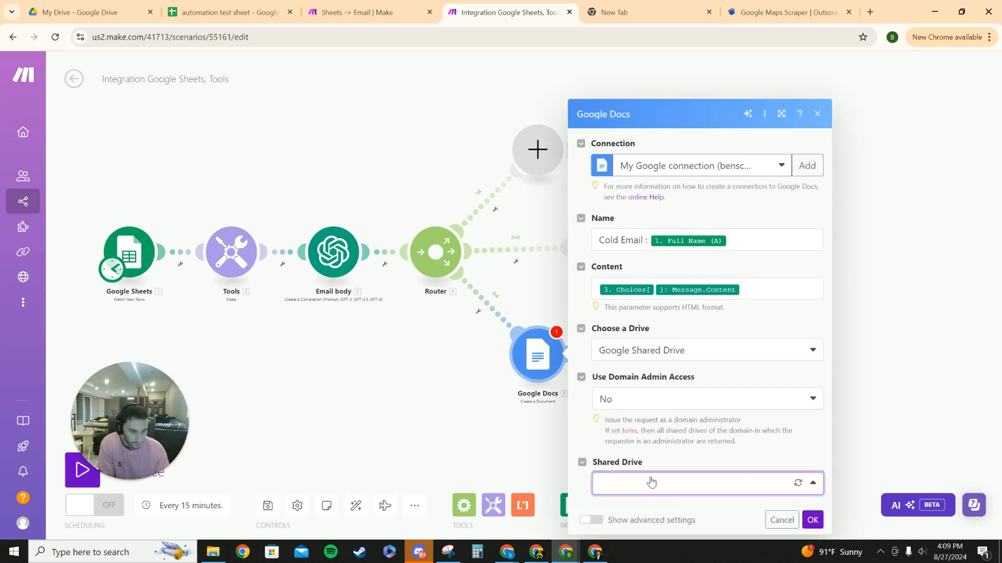
pyautogui.click(797, 482)
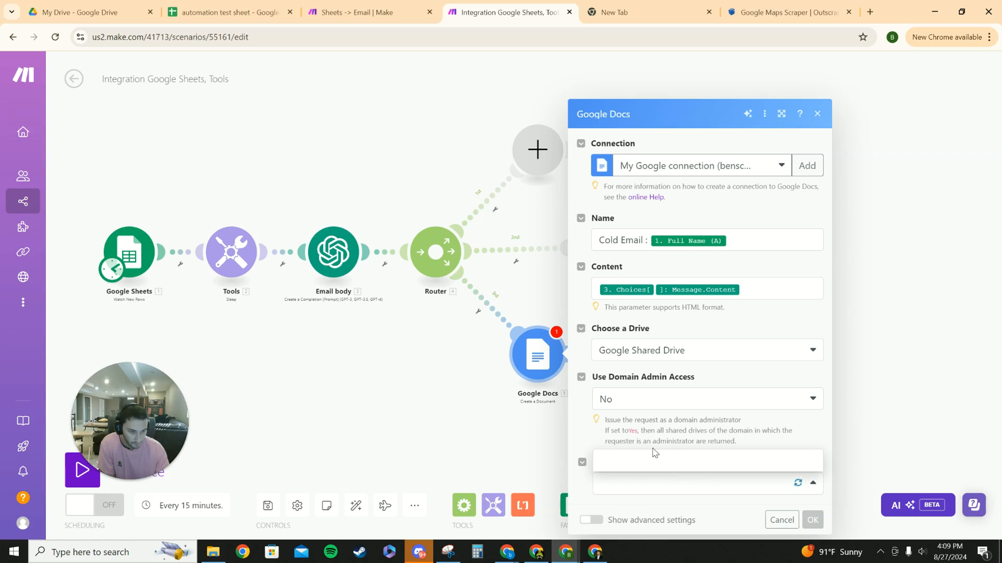
# - Set the Google Docs module's drive to My Drive and its new document location to the Email Documents folder, and save the settings
pyautogui.click(662, 353)
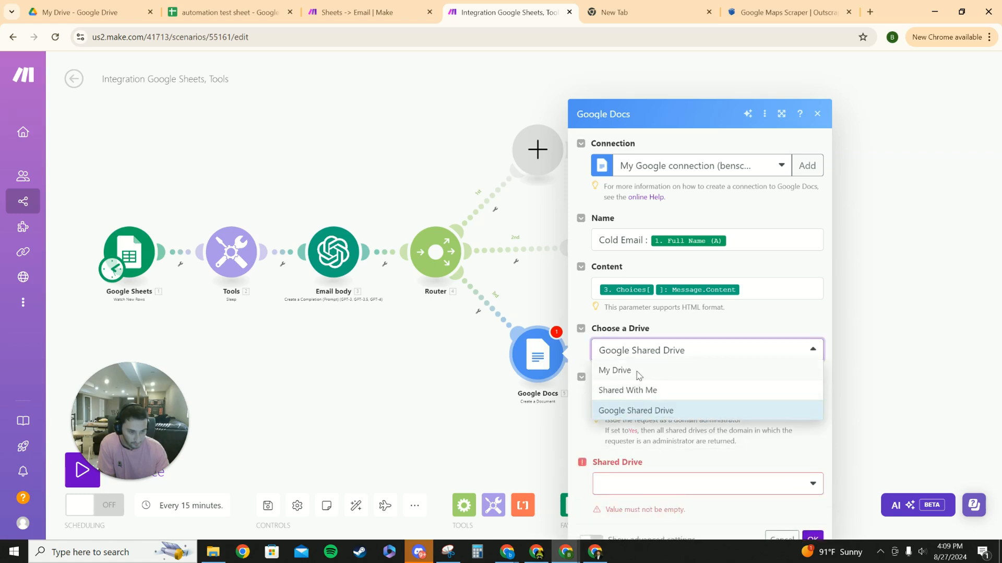
pyautogui.click(635, 372)
pyautogui.click(634, 471)
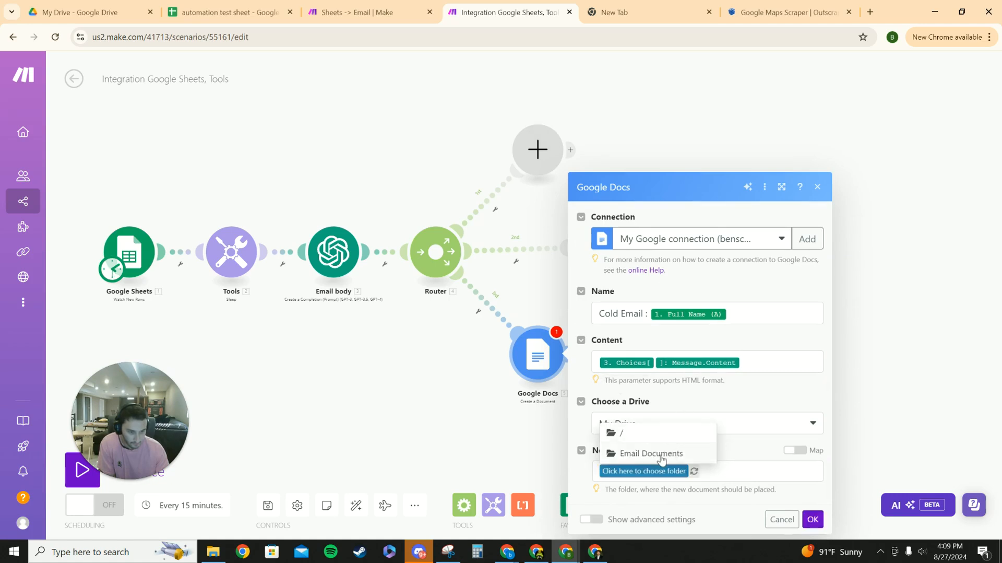
pyautogui.click(661, 456)
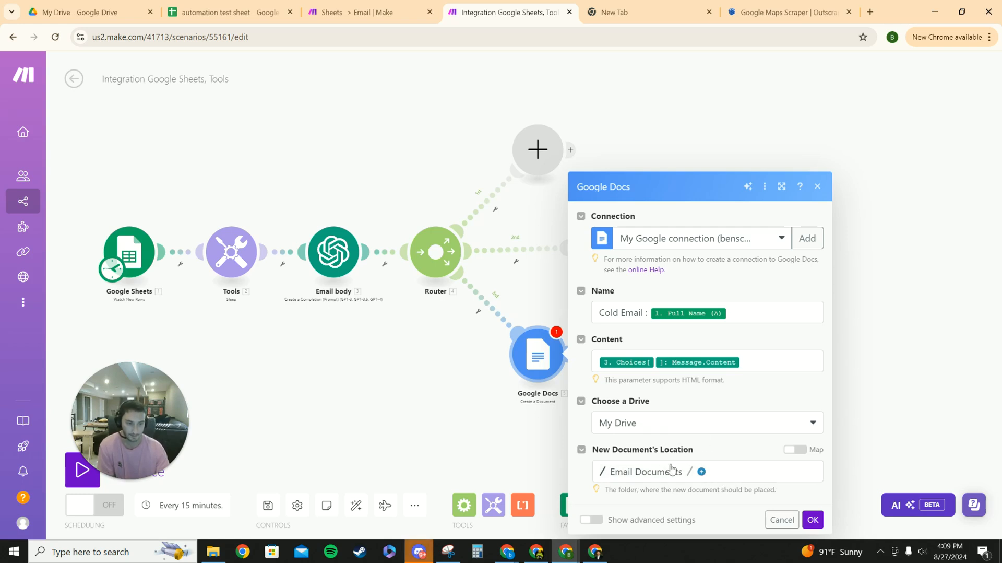
pyautogui.click(813, 519)
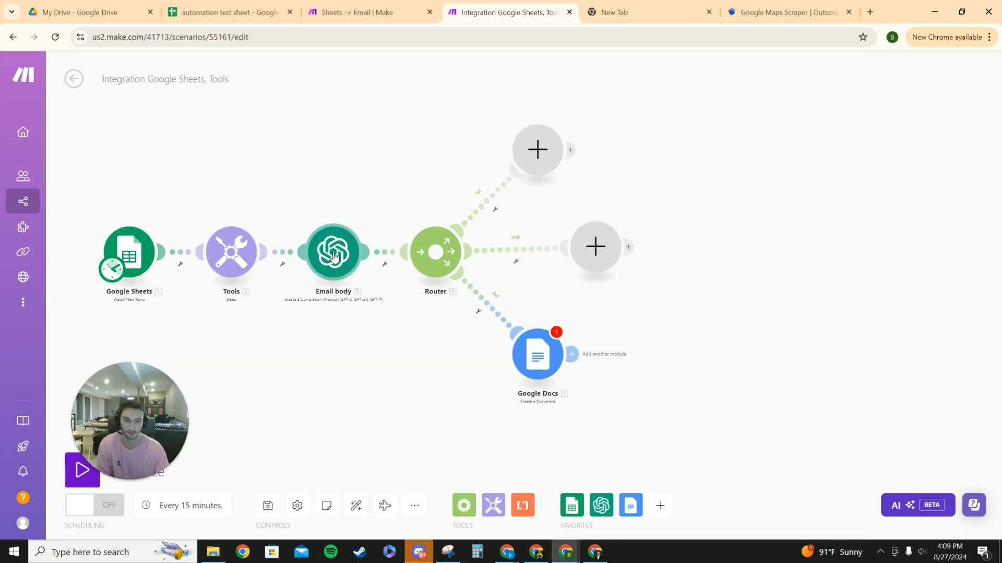
# - Dismiss the extra empty module after Google Docs, then reopen the Google Docs module and save its settings again
pyautogui.click(572, 354)
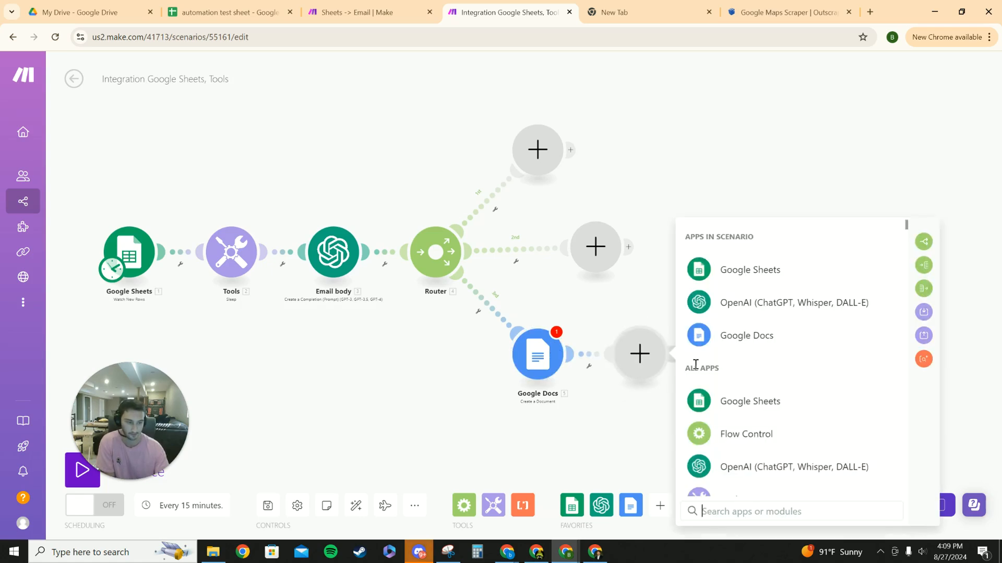
pyautogui.click(647, 312)
pyautogui.click(536, 357)
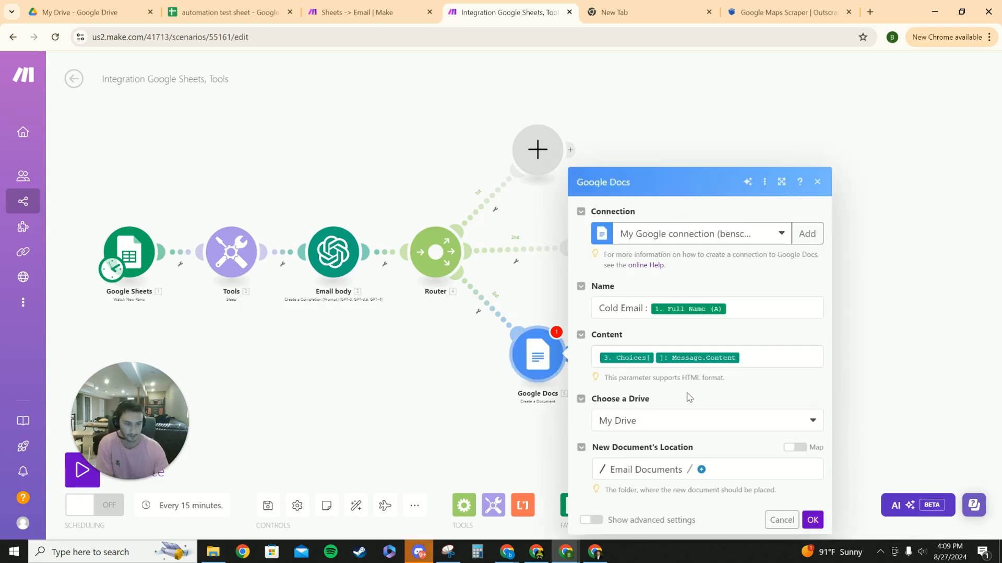
pyautogui.click(813, 520)
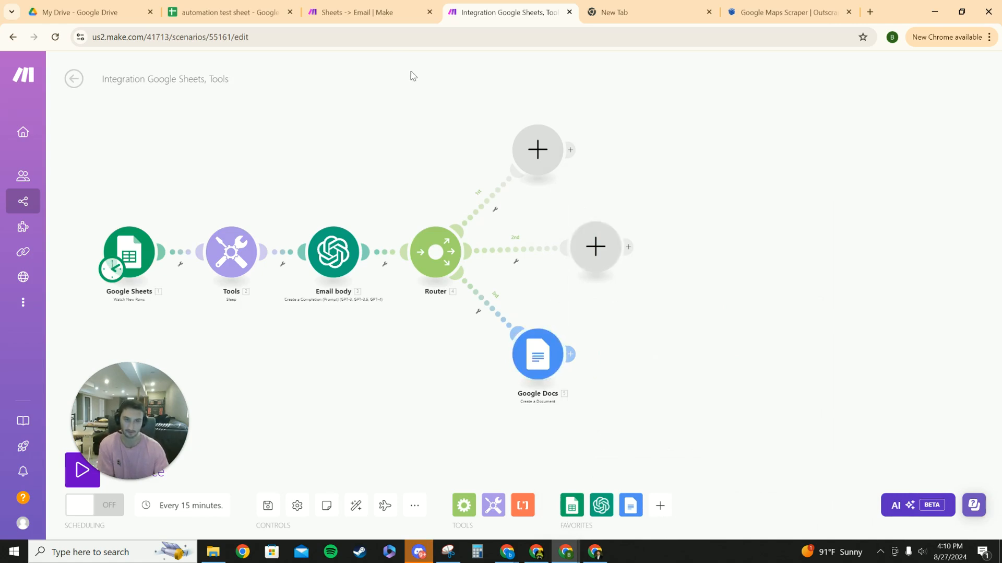
# - Add a Google Sheets Update a Cell module to the Router's second route, checking the module type against the Sheets -> Email scenario
pyautogui.click(368, 12)
pyautogui.click(491, 7)
pyautogui.click(588, 247)
pyautogui.click(705, 296)
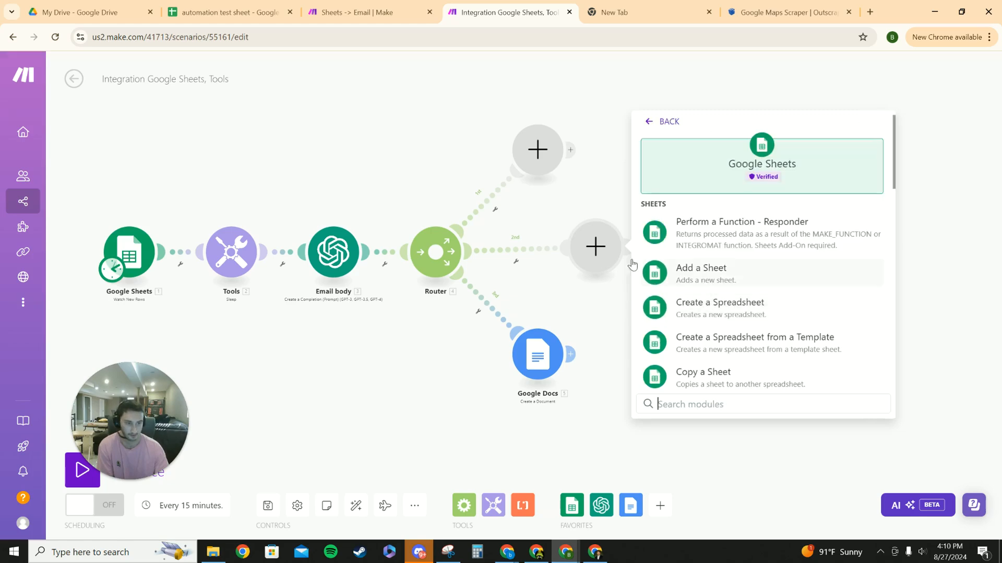
pyautogui.scroll(-5, 667, 313)
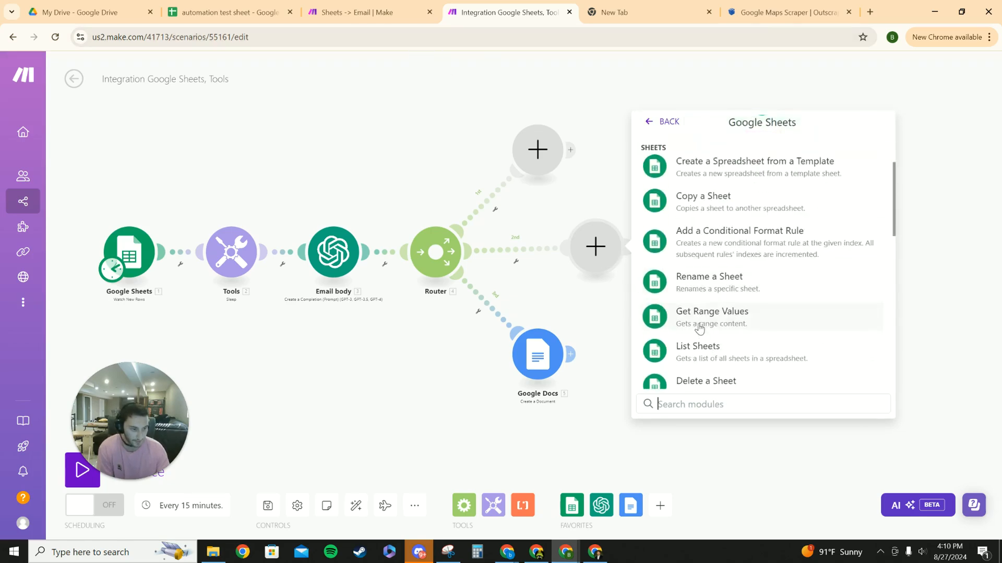
pyautogui.click(413, 13)
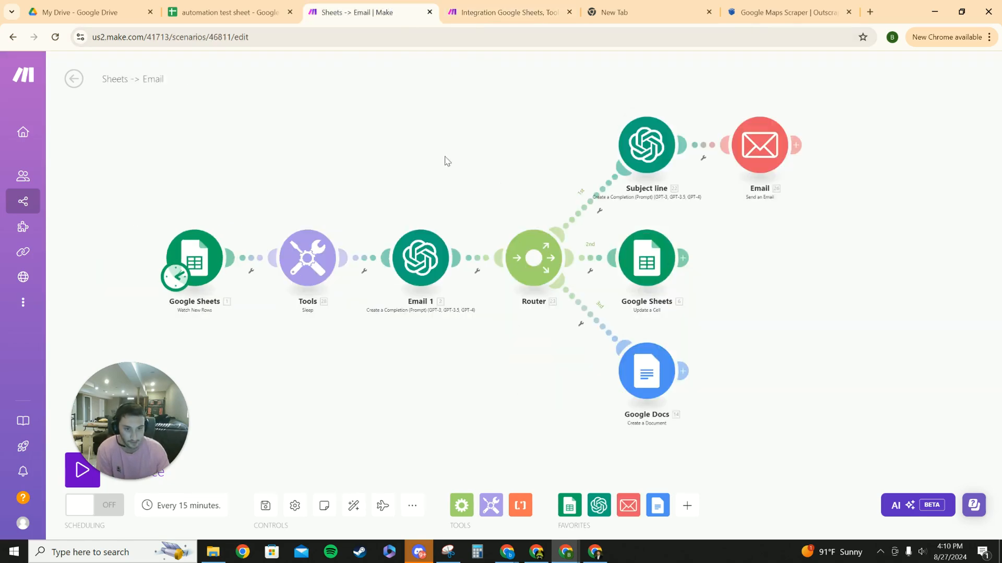
pyautogui.click(496, 12)
pyautogui.scroll(-5, 716, 303)
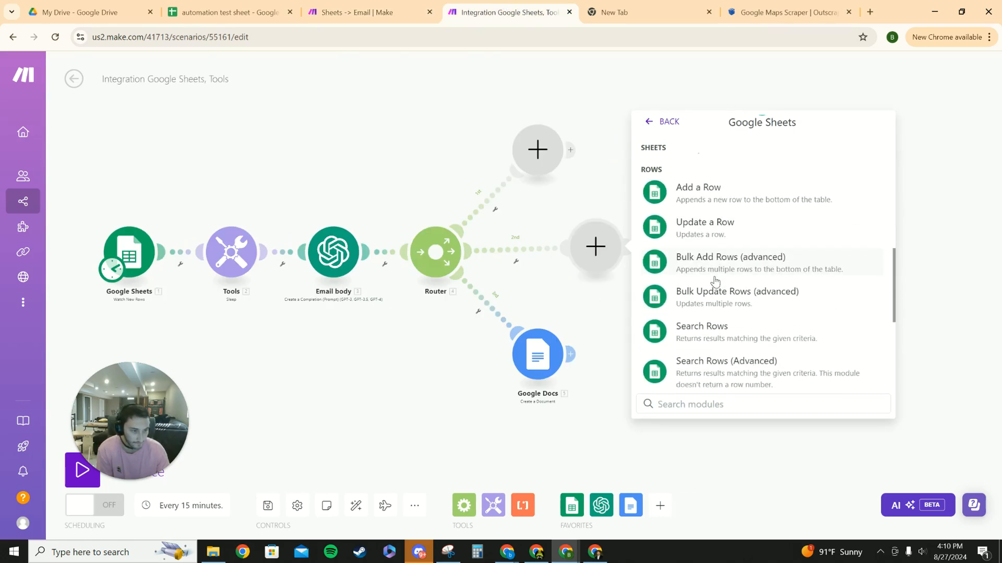
pyautogui.click(723, 305)
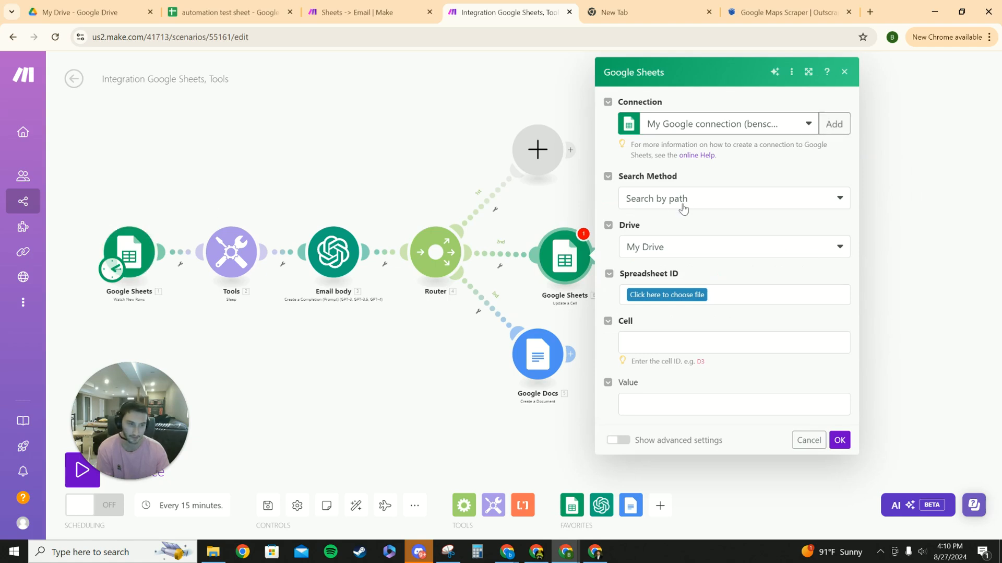
# - Point the Update a Cell module to Sheet1 of the automation test sheet in the Shared with me drive
pyautogui.click(672, 255)
pyautogui.click(672, 287)
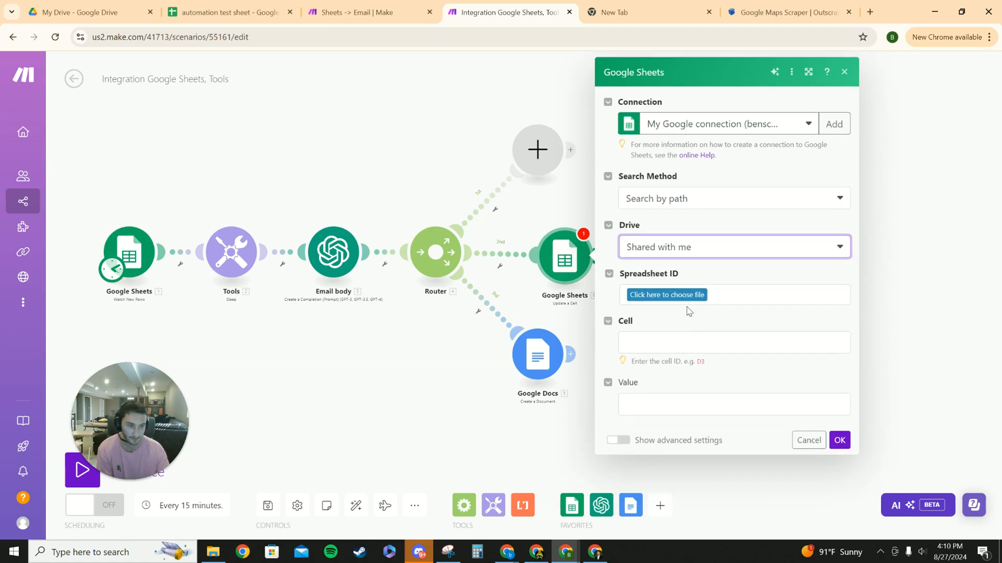
pyautogui.click(684, 294)
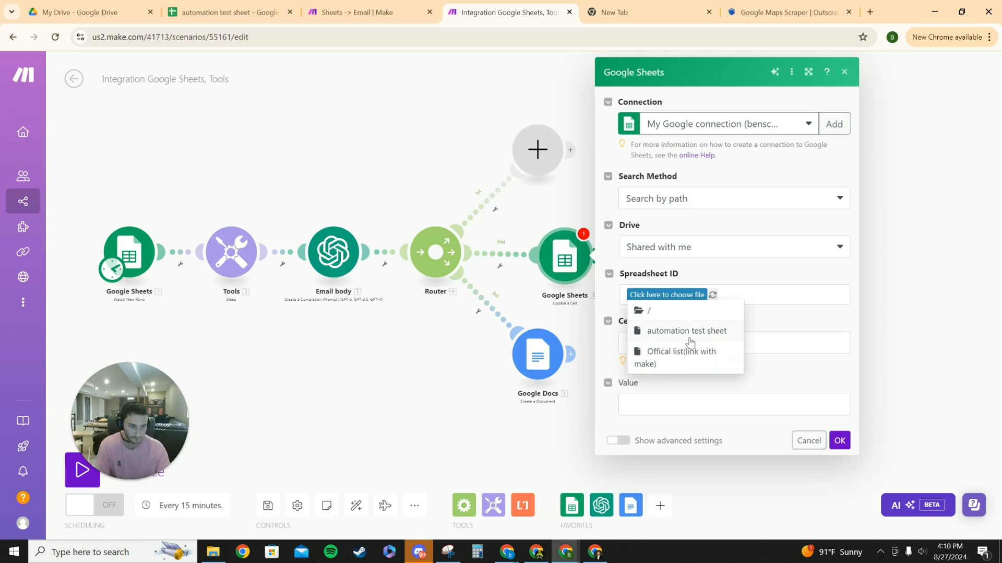
pyautogui.click(688, 331)
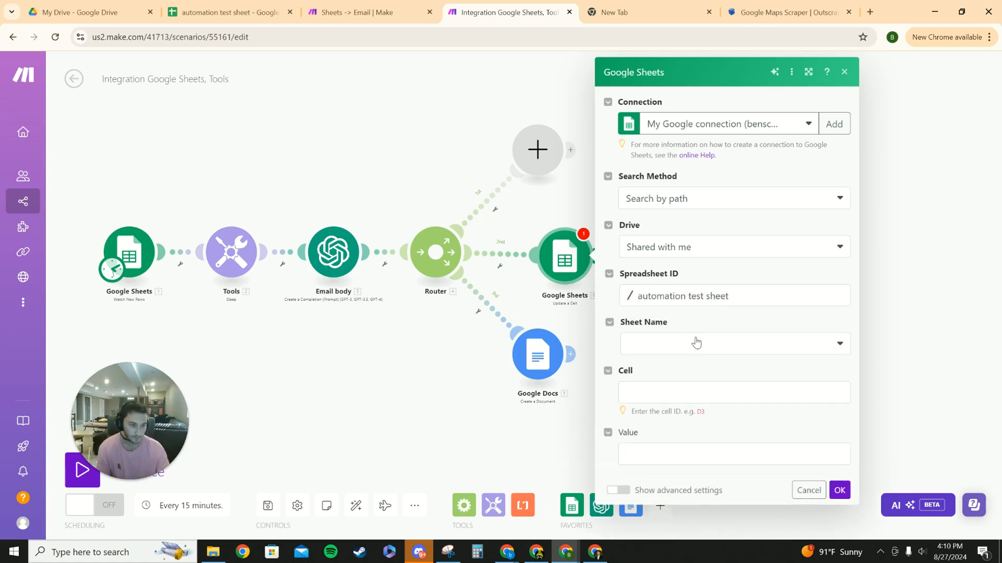
pyautogui.click(710, 345)
pyautogui.click(652, 363)
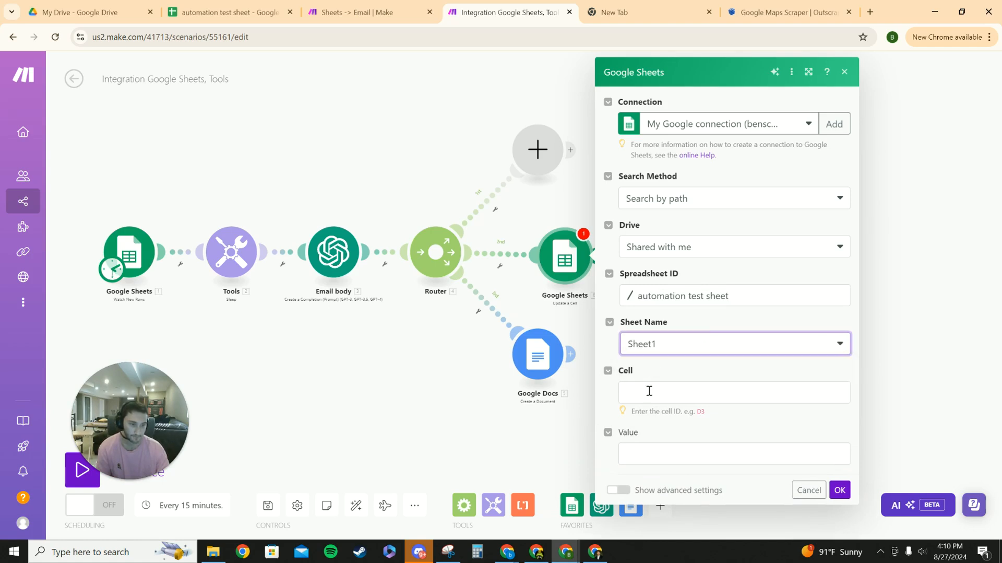
# - Check the Cell and Value mappings of the Update a Cell module in the Sheets -> Email scenario
pyautogui.click(649, 389)
pyautogui.click(680, 368)
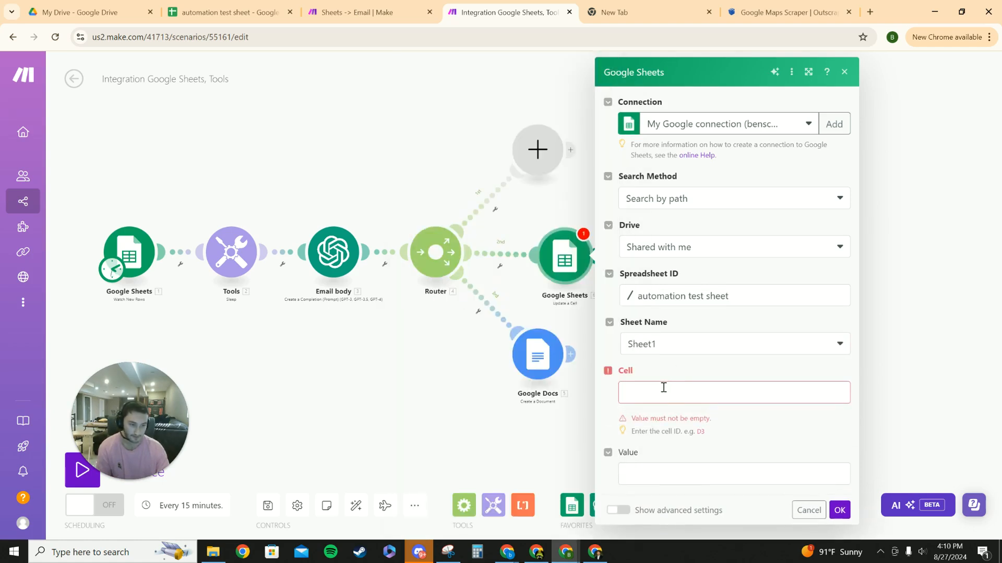
pyautogui.hotkey('ctrl', 'shift', 'Tab')
pyautogui.click(644, 256)
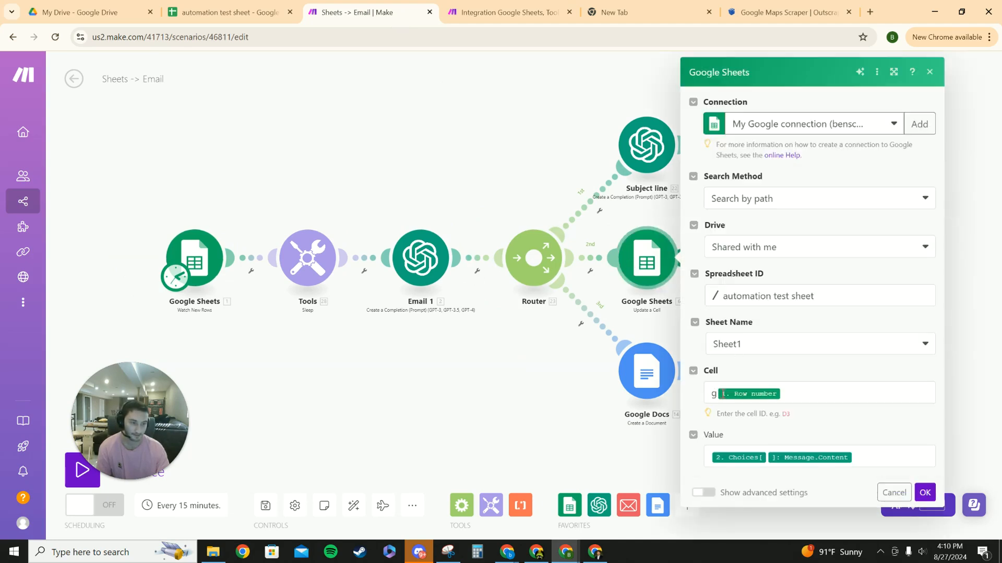
pyautogui.click(715, 394)
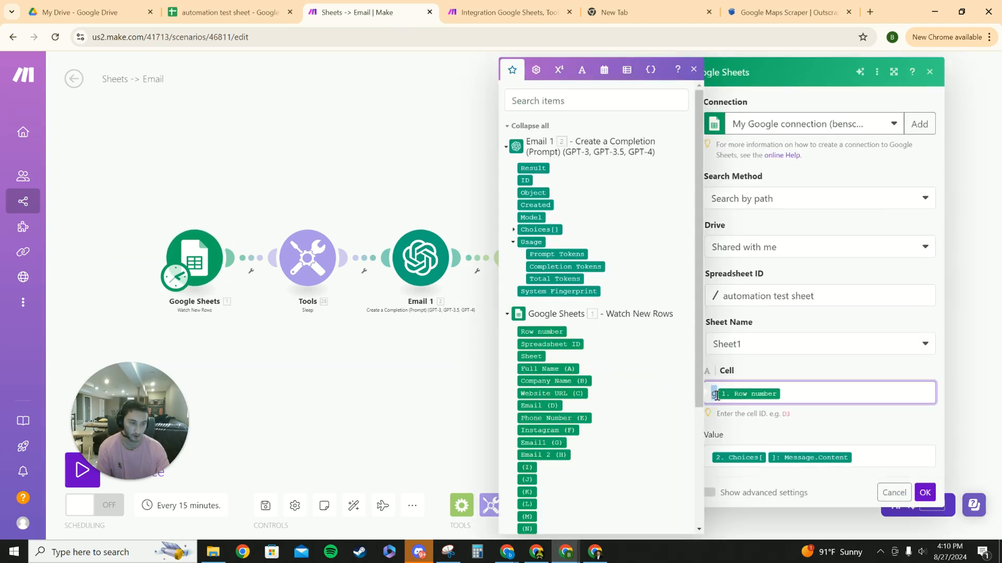
pyautogui.click(762, 370)
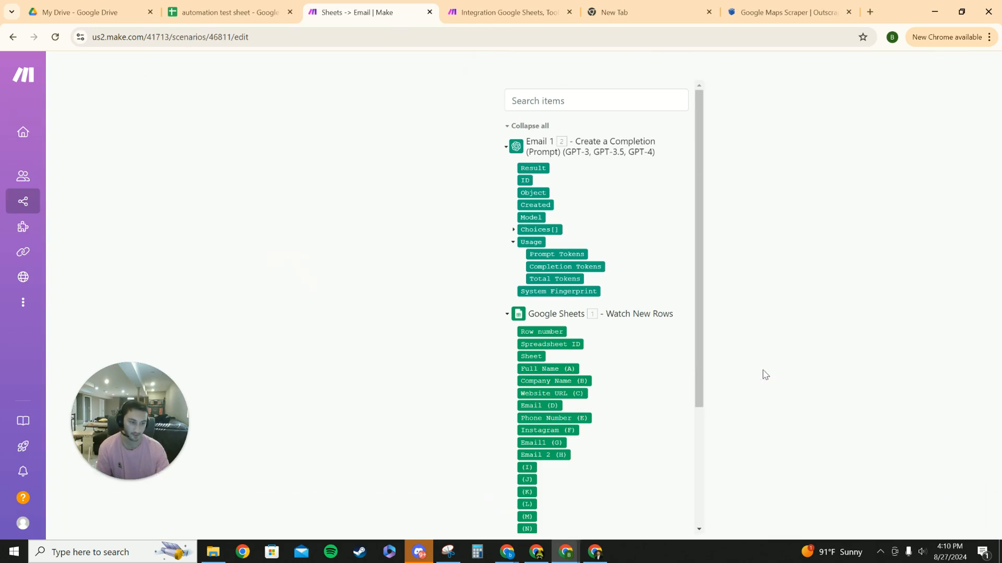
pyautogui.click(555, 357)
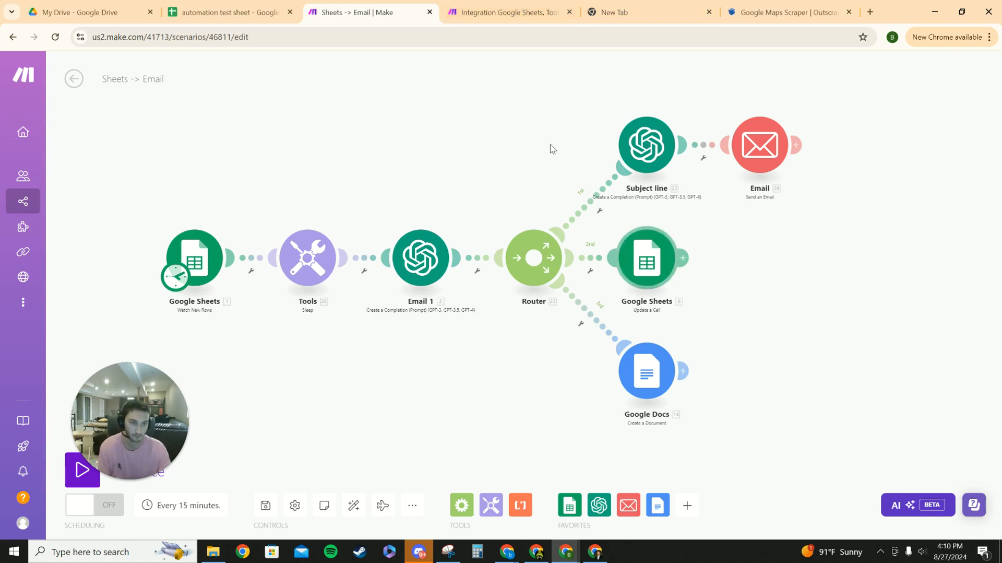
# - In the new scenario, enter the column letter g as the Cell of the Update a Cell module
pyautogui.click(491, 13)
pyautogui.click(658, 392)
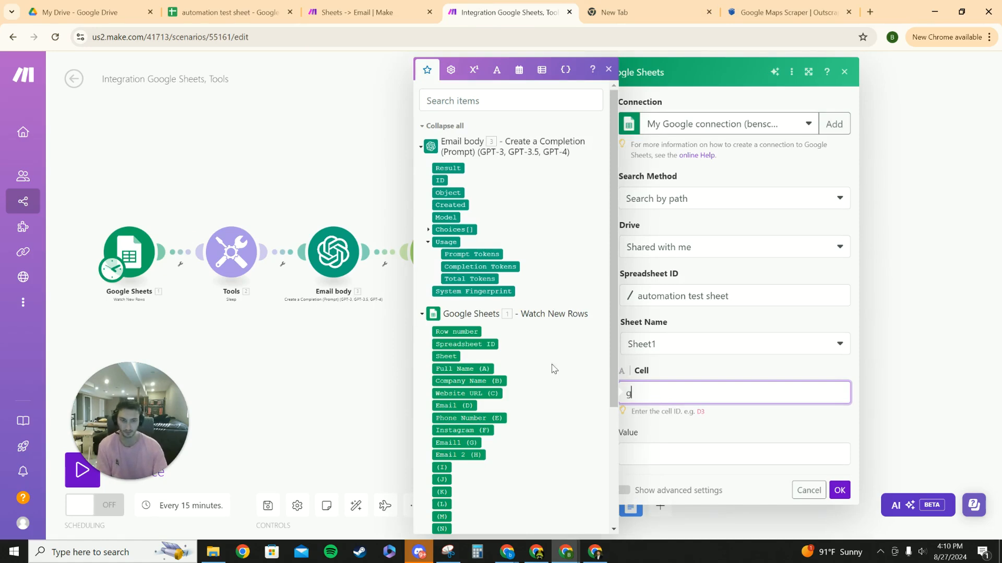
# - Append Choices[]: Message.Content from the Email body module to the Cell value after g
pyautogui.scroll(-1, 483, 362)
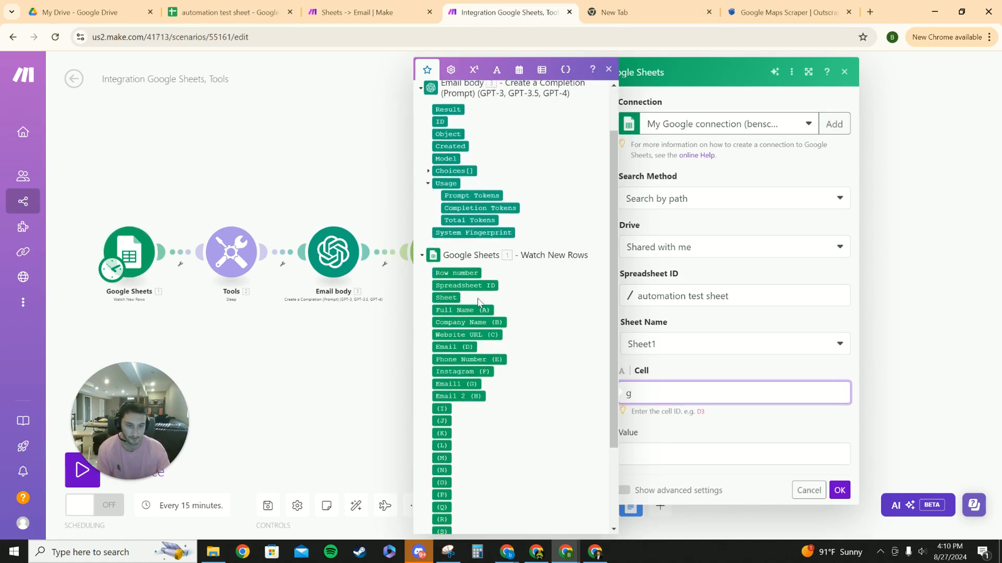
pyautogui.scroll(1, 462, 231)
pyautogui.click(429, 243)
pyautogui.click(429, 242)
pyautogui.click(428, 230)
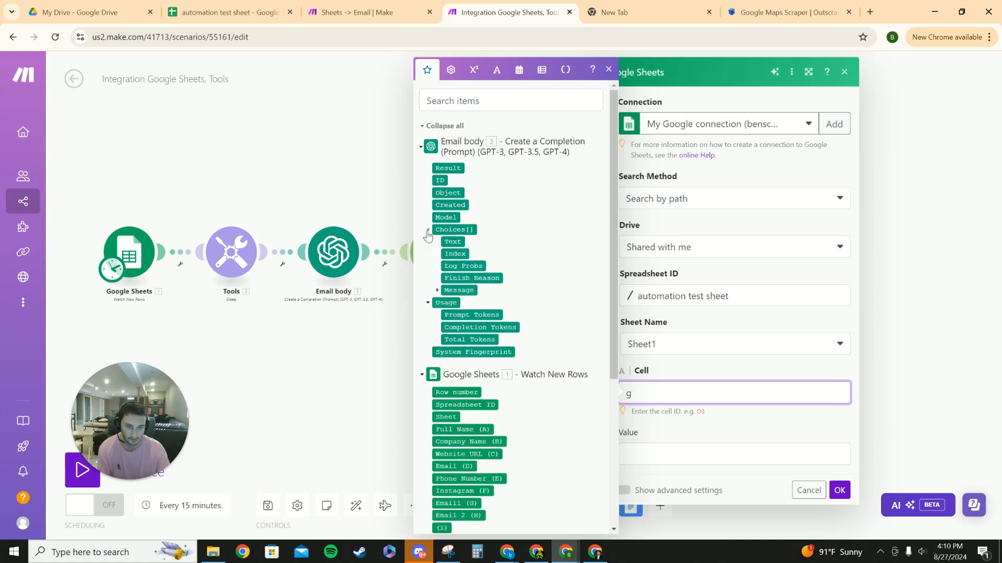
pyautogui.click(437, 290)
pyautogui.click(458, 313)
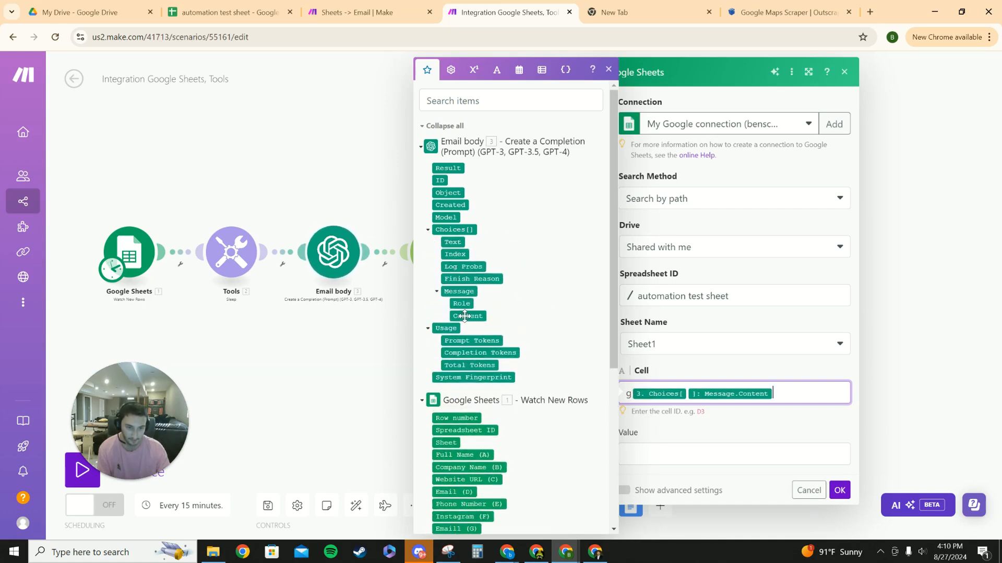
pyautogui.click(687, 374)
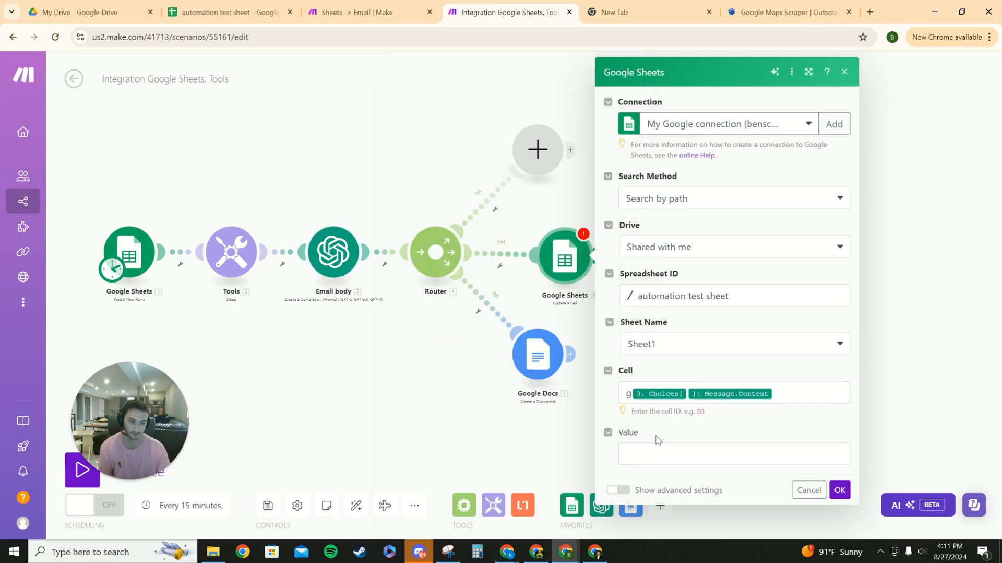
# - Review the column layout and the Email1 entries in the automation test sheet
pyautogui.click(224, 13)
pyautogui.scroll(-10, 418, 329)
pyautogui.scroll(10, 460, 330)
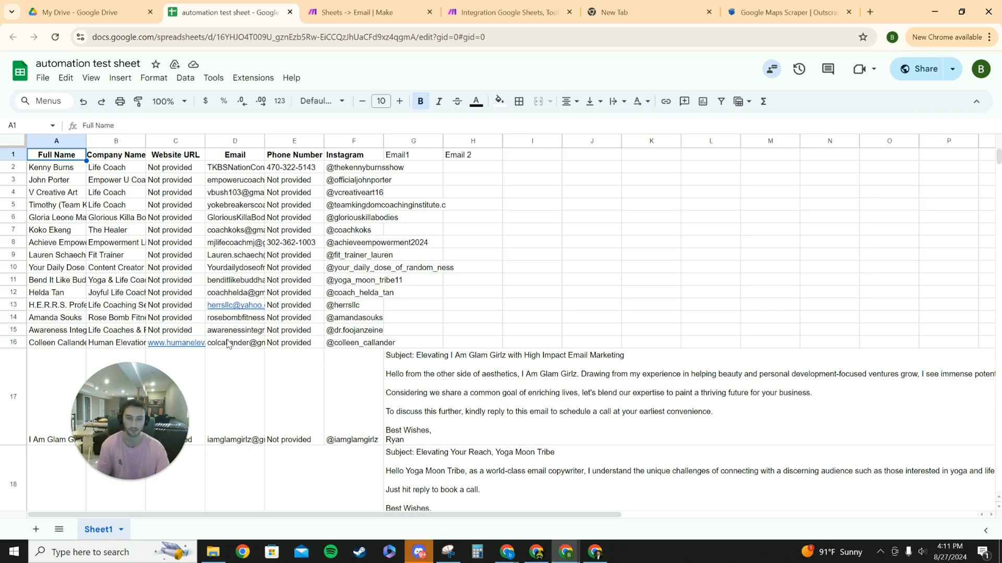
pyautogui.moveTo(233, 334)
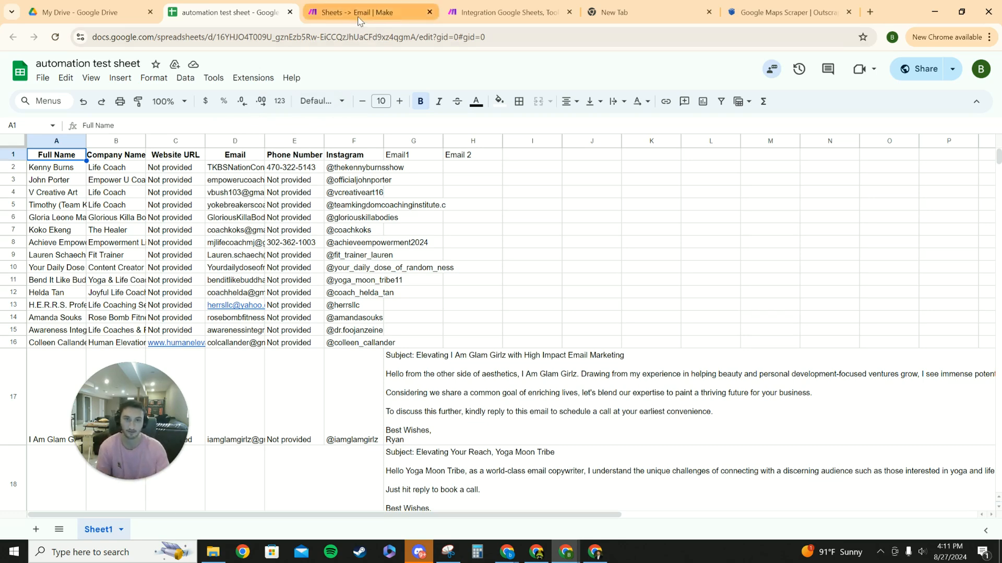
# - Compare the new module's Cell and Value fields with those of the Update a Cell module in the Sheets -> Email scenario
pyautogui.click(504, 12)
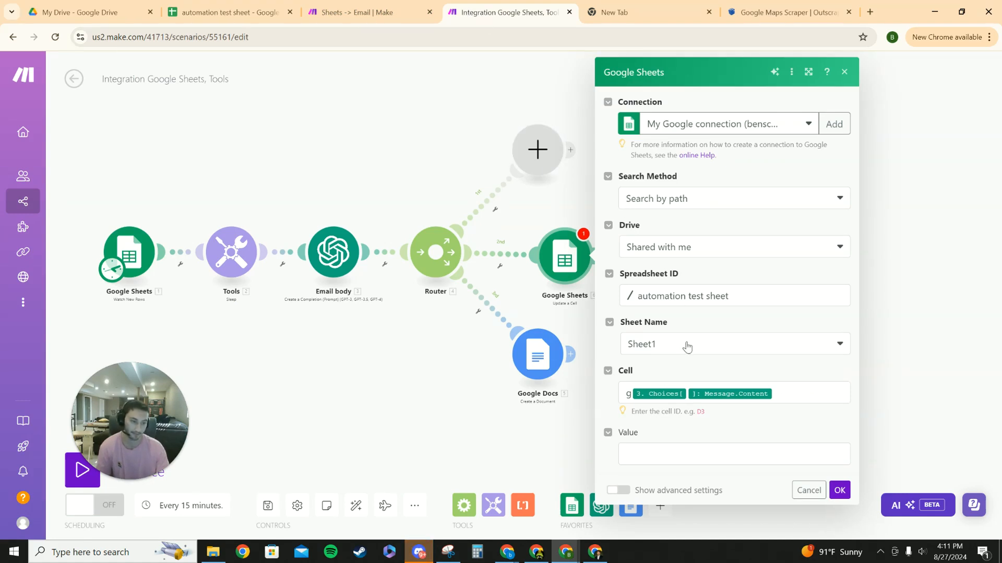
pyautogui.click(656, 455)
pyautogui.click(731, 436)
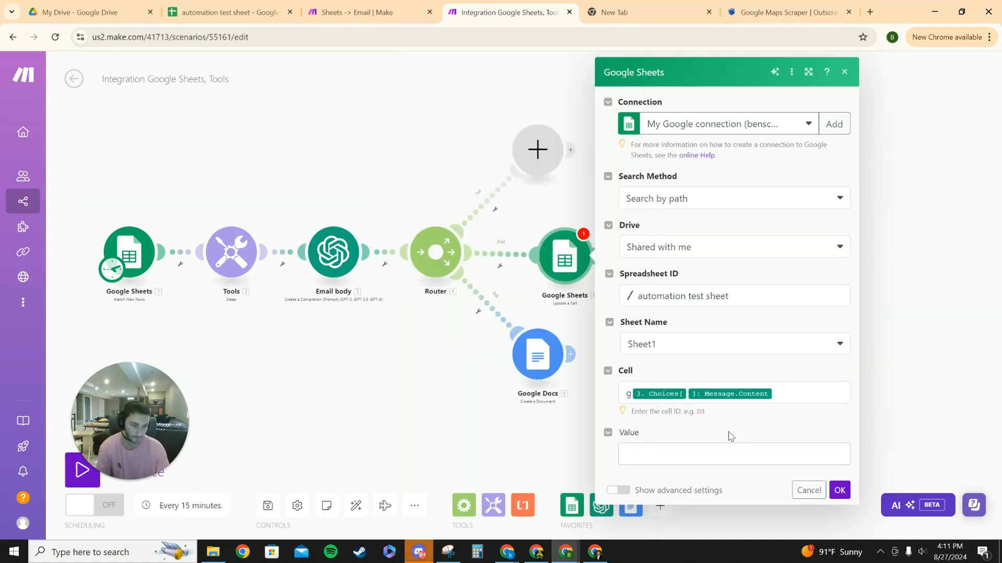
pyautogui.hotkey('ctrl', 'shift', 'Tab')
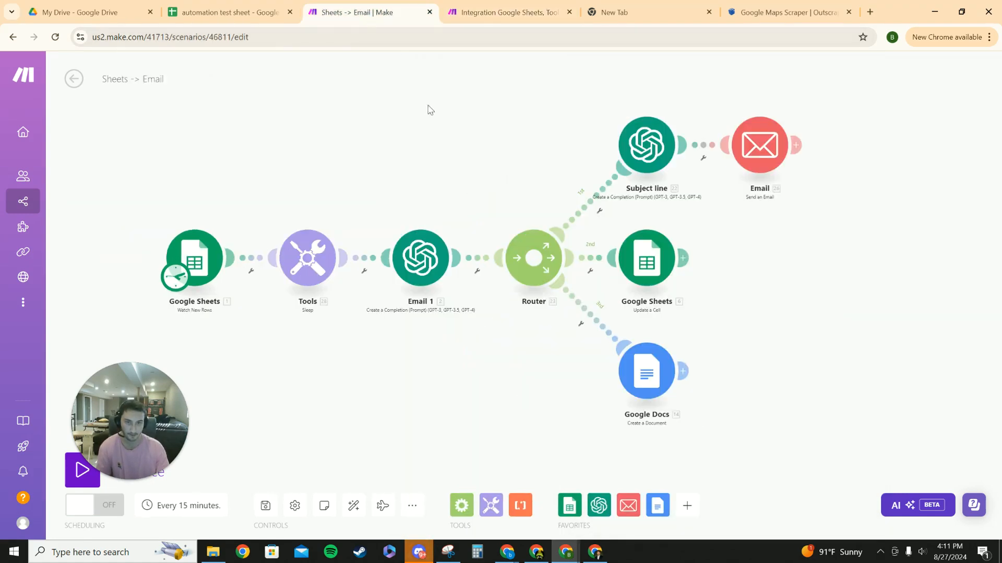
pyautogui.click(645, 269)
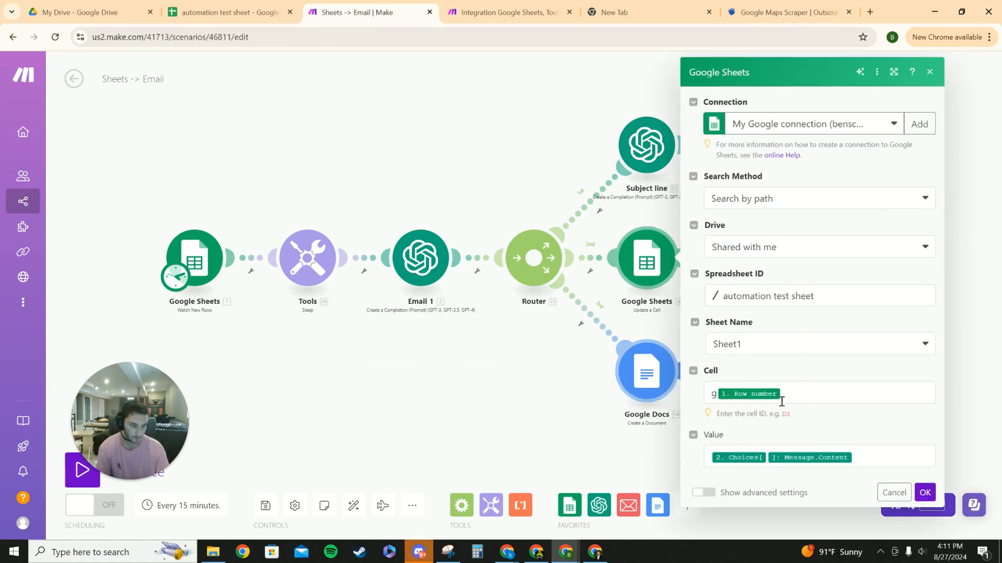
pyautogui.hotkey('ctrl', 'Tab')
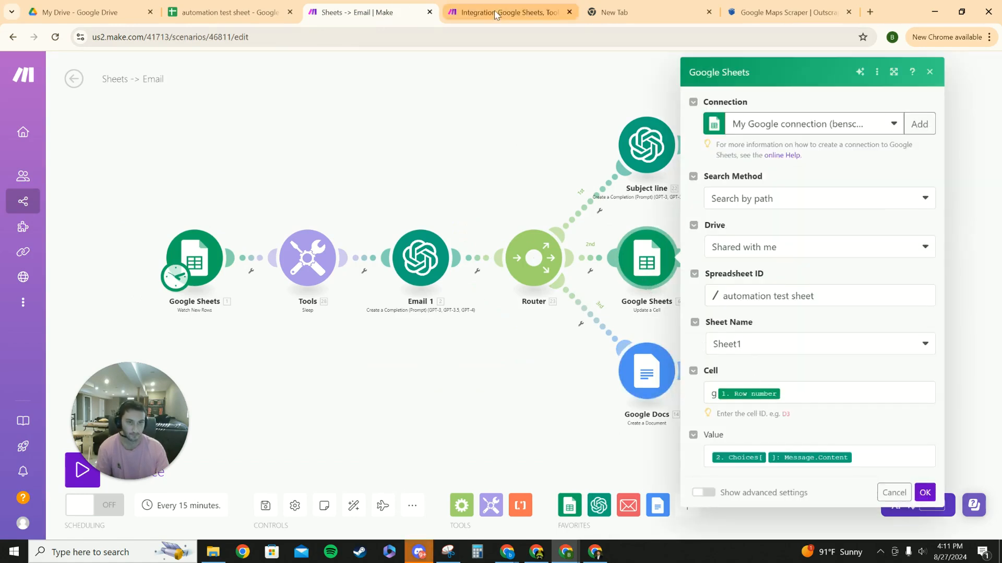
# - In the new scenario, remove the Choices[]: Message.Content mapping after g in the Update a Cell module's Cell value
pyautogui.click(781, 393)
pyautogui.press('BackSpace')
pyautogui.press('BackSpace')
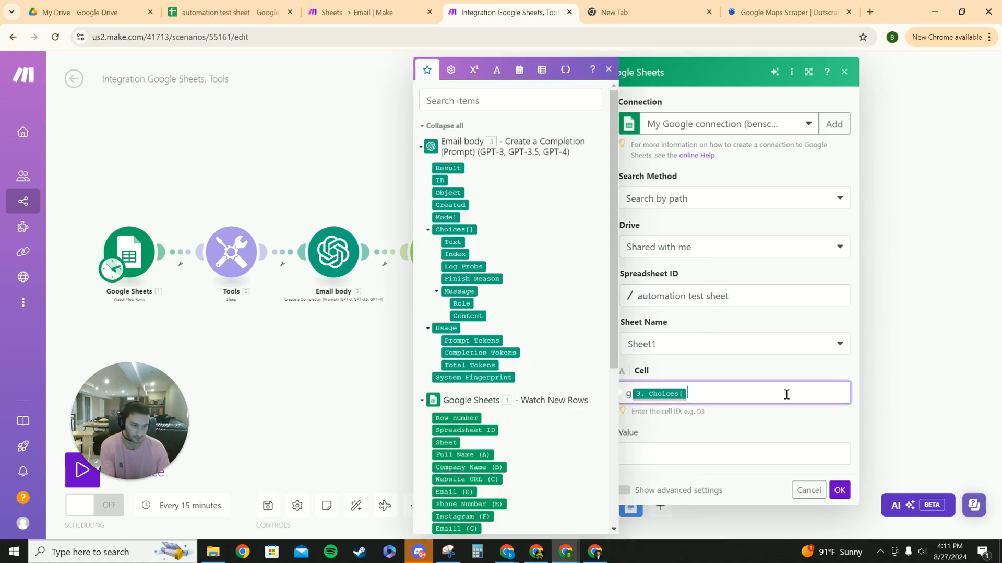
pyautogui.scroll(-5, 522, 380)
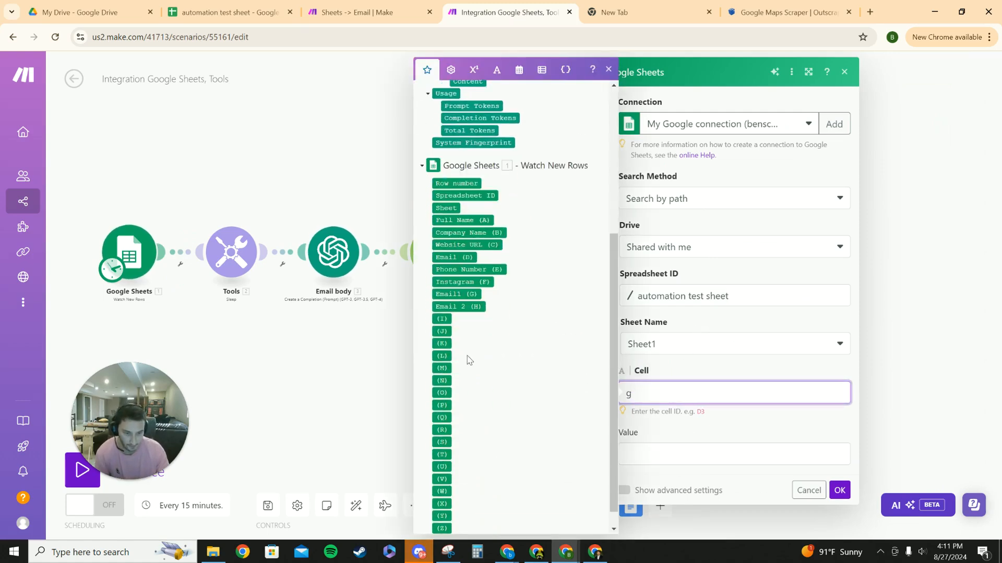
pyautogui.click(468, 294)
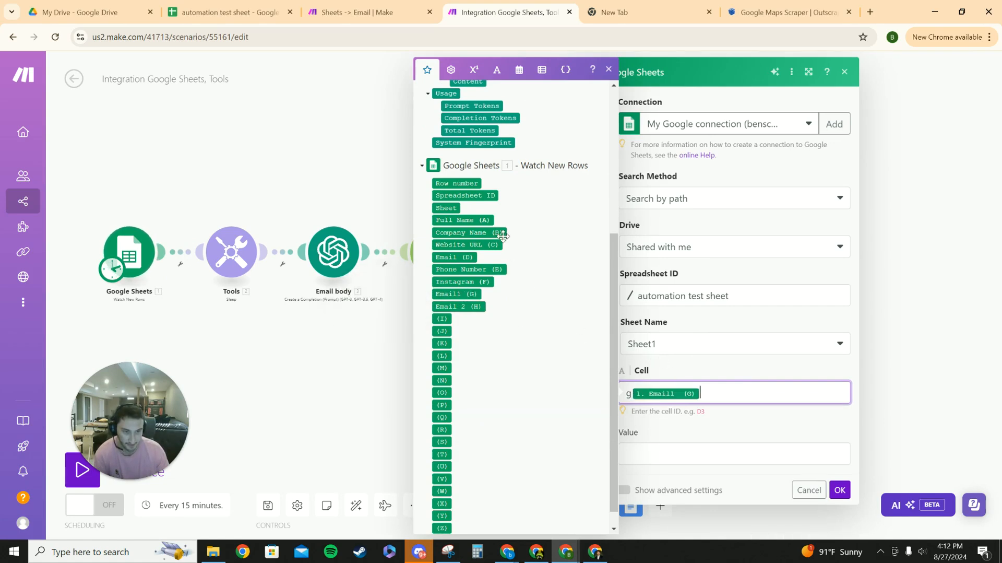
pyautogui.press('BackSpace')
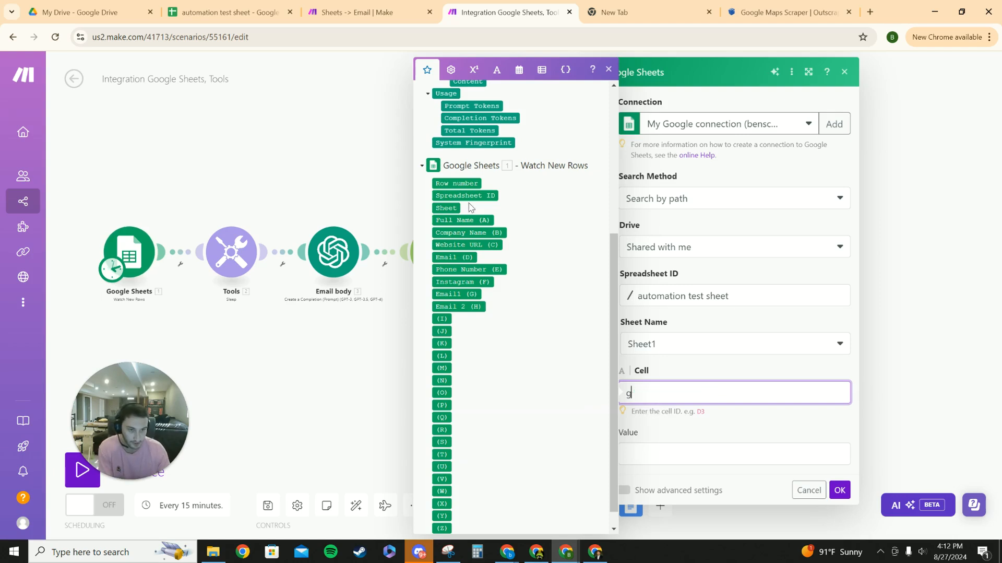
# - Append Row number from the Watch New Rows module after g in the Cell value
pyautogui.click(460, 183)
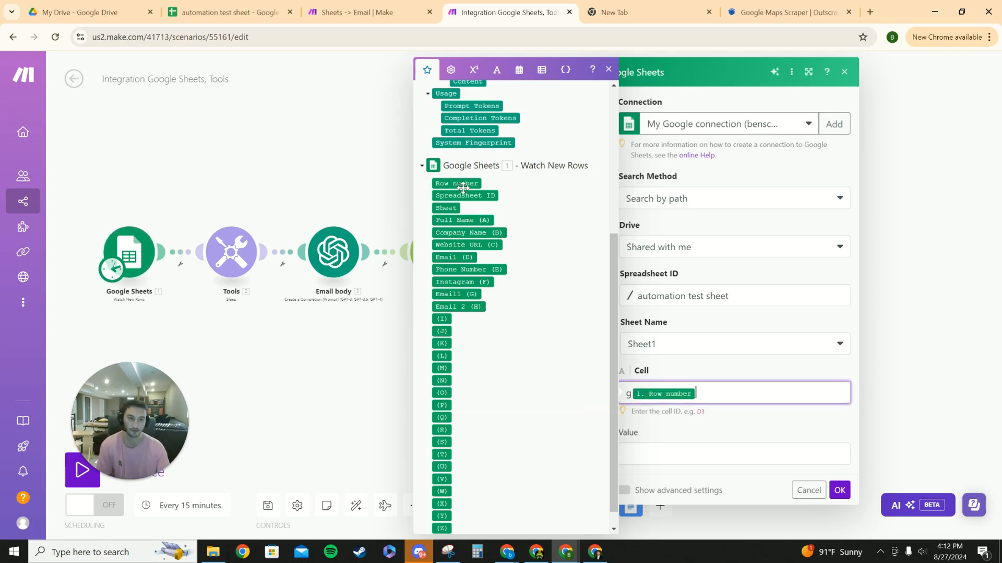
pyautogui.click(685, 362)
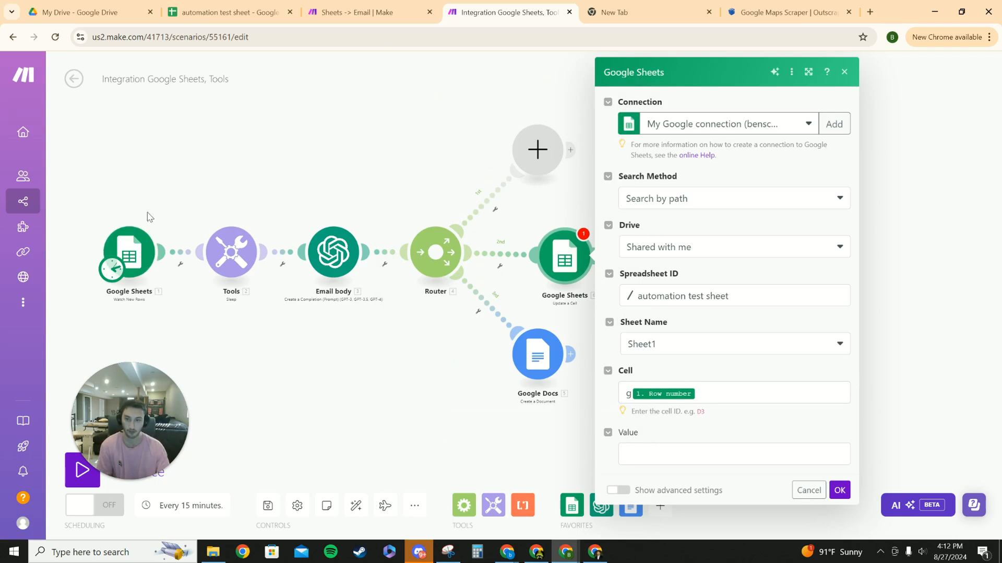
pyautogui.moveTo(627, 394); pyautogui.dragTo(722, 387)
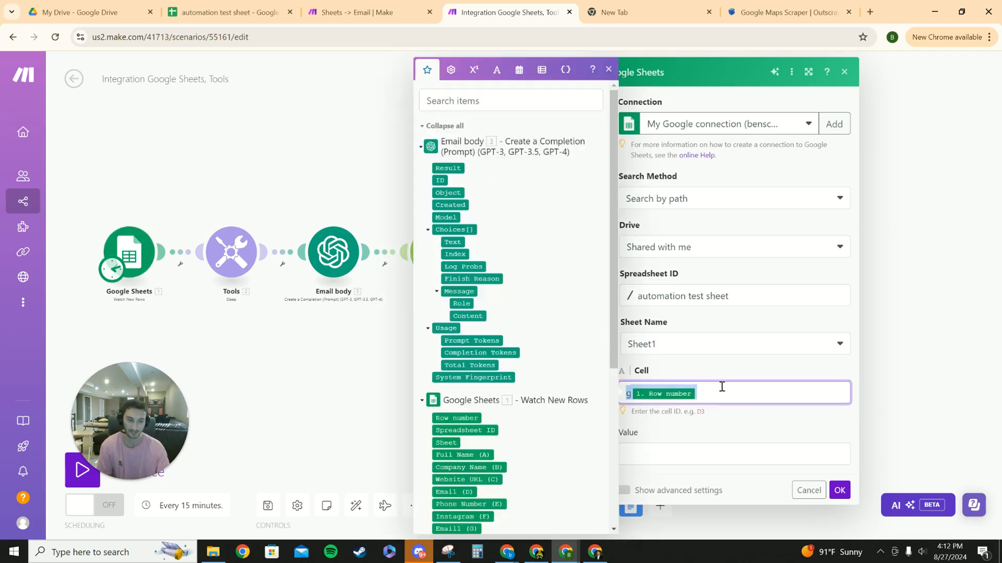
pyautogui.click(714, 350)
pyautogui.click(719, 431)
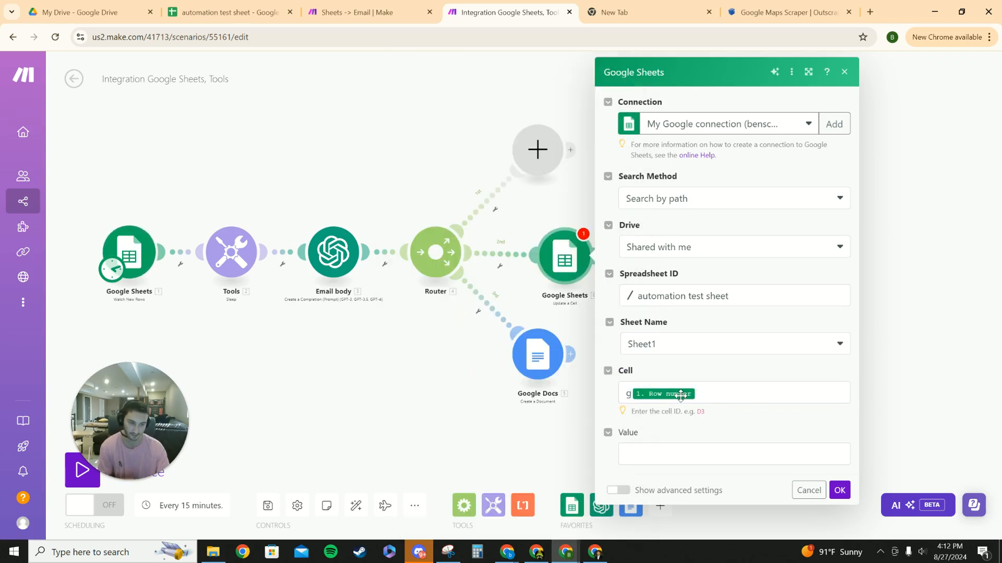
# - Map Choices[]: Message.Content from the Email body module as the Value and save the Update a Cell module
pyautogui.click(647, 451)
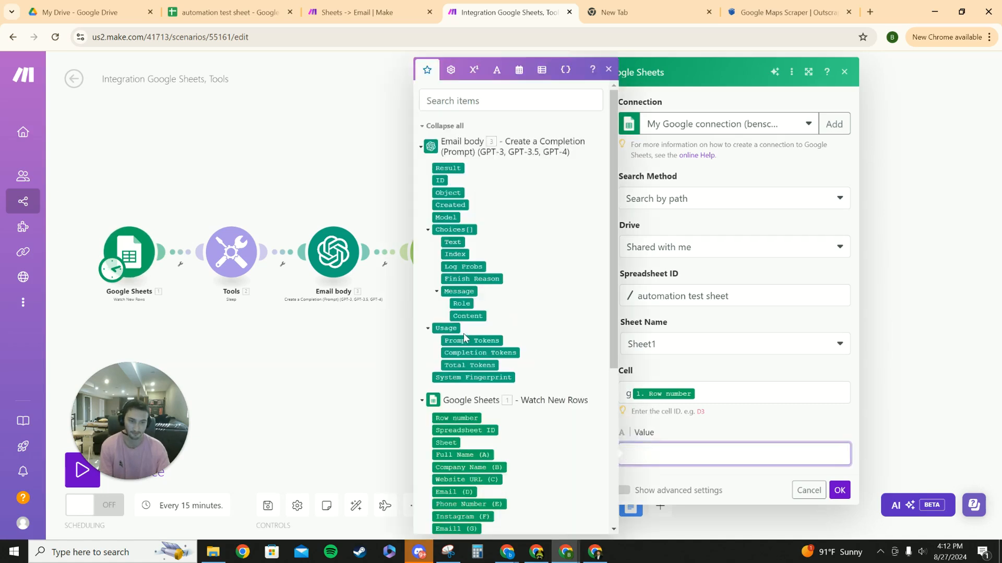
pyautogui.click(464, 316)
pyautogui.click(719, 432)
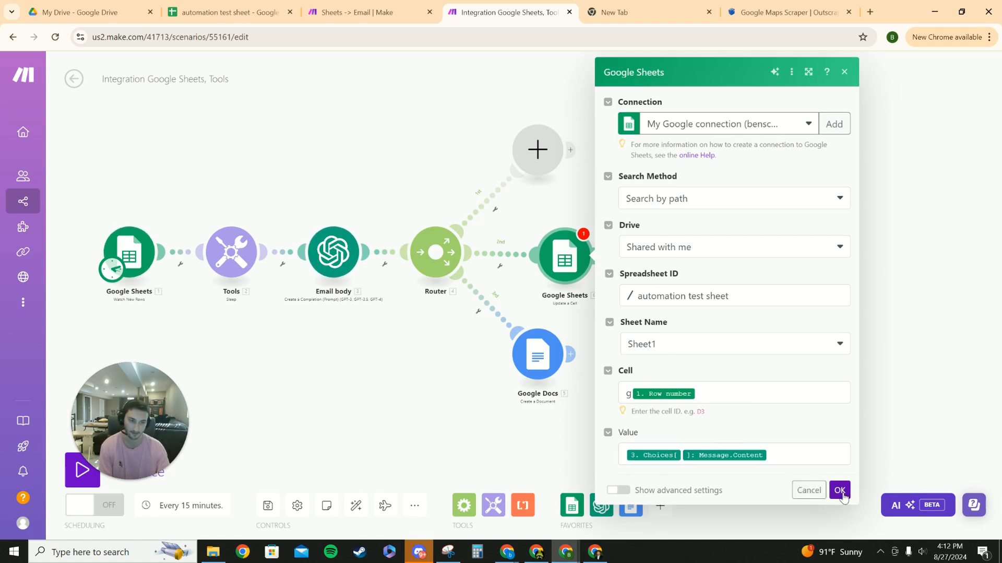
pyautogui.click(840, 490)
# - Add an OpenAI Create a Completion (Prompt) module to the empty first route of the router
pyautogui.moveTo(731, 335); pyautogui.dragTo(706, 364)
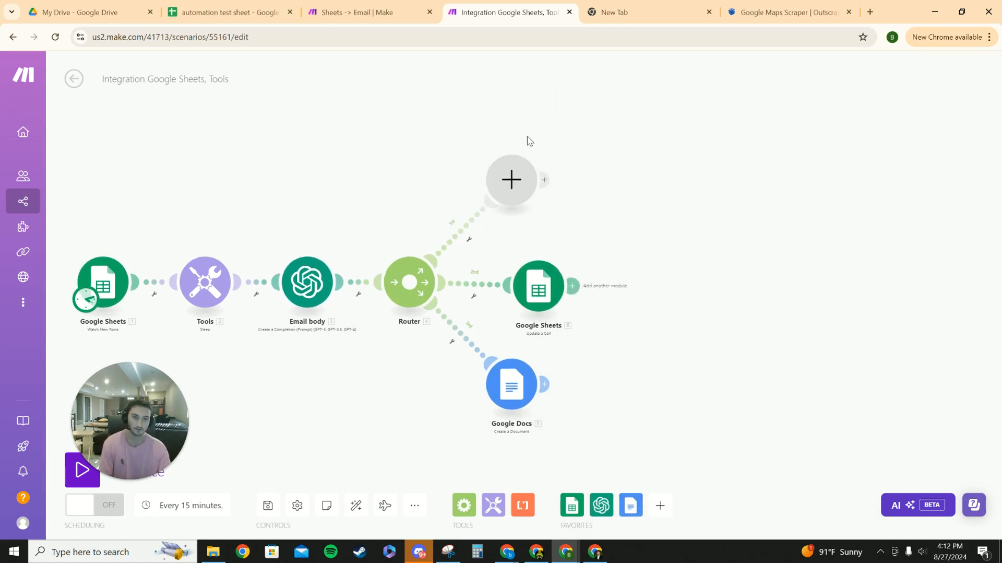
pyautogui.click(511, 178)
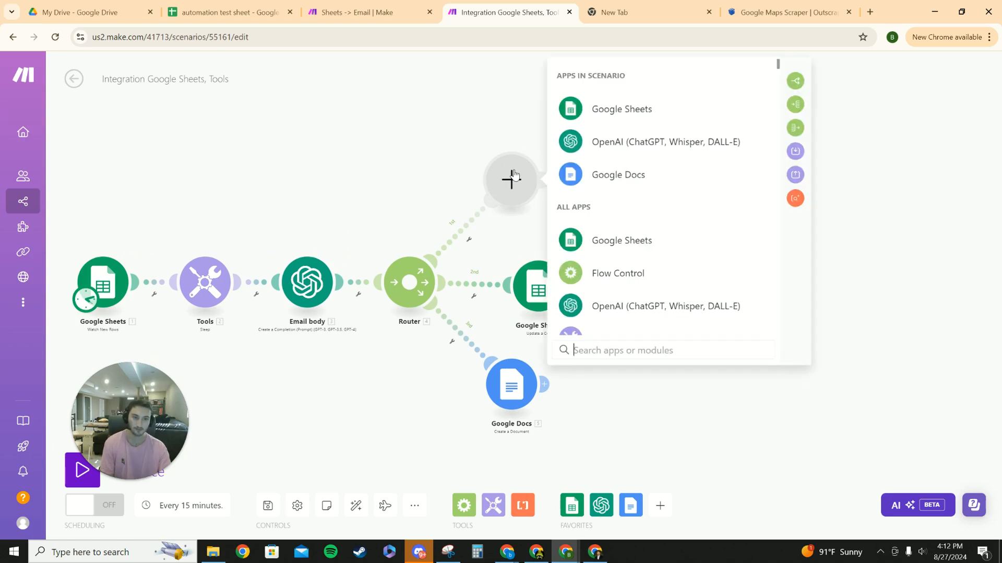
pyautogui.click(622, 142)
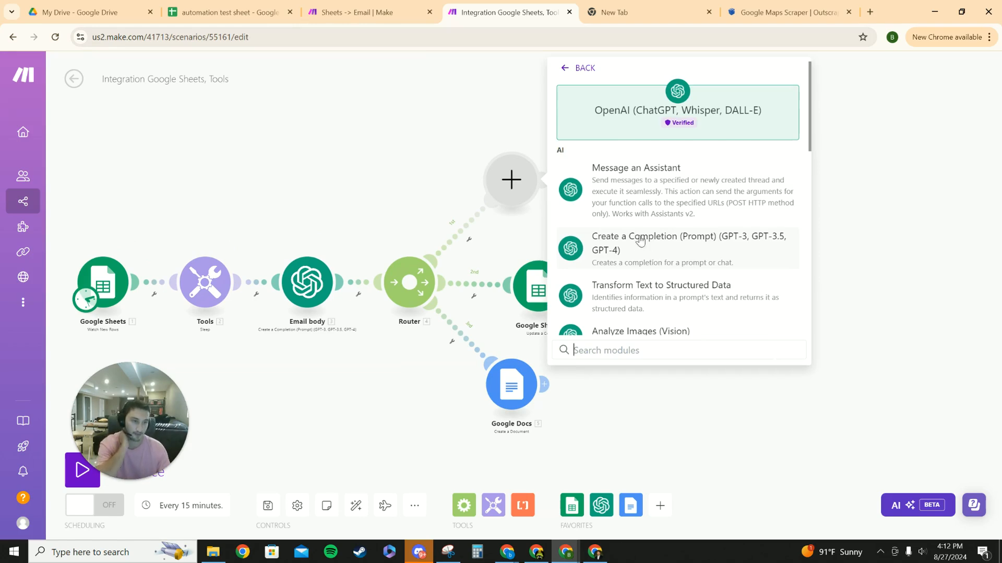
pyautogui.click(656, 244)
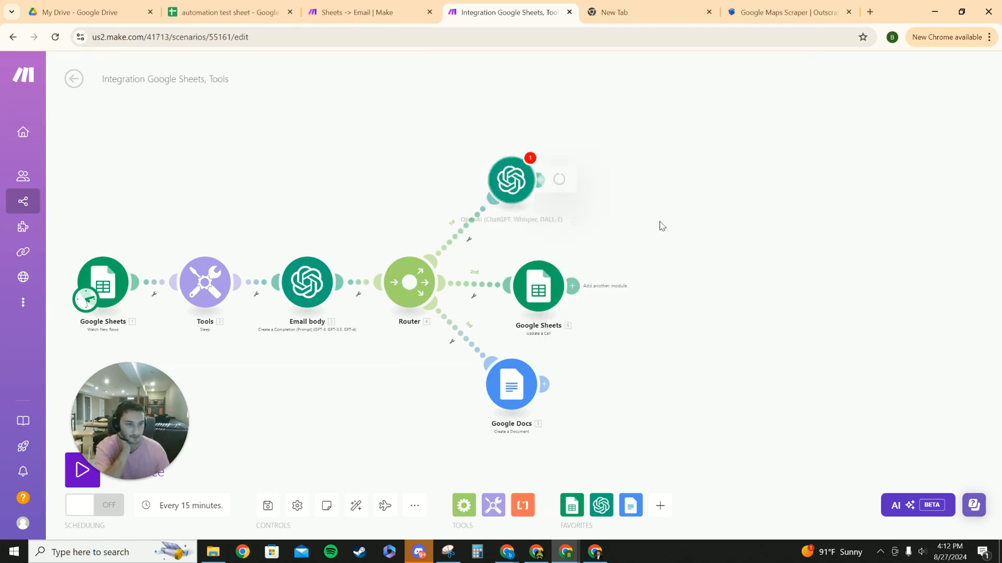
# - Use Create a Chat Completion (GPT Models) in the new OpenAI module, with model gpt-4 and max tokens 4000
pyautogui.click(250, 11)
pyautogui.click(376, 12)
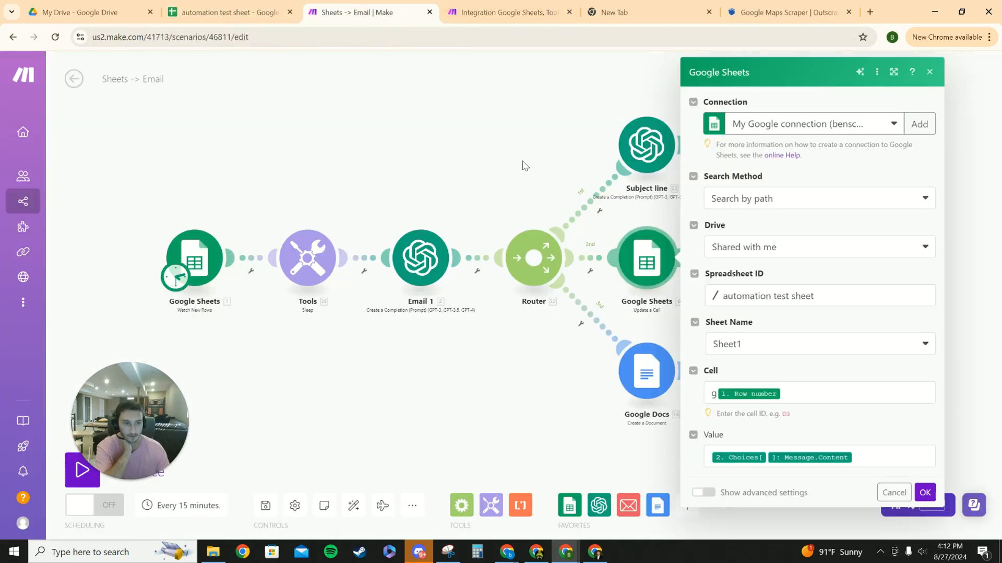
pyautogui.click(509, 11)
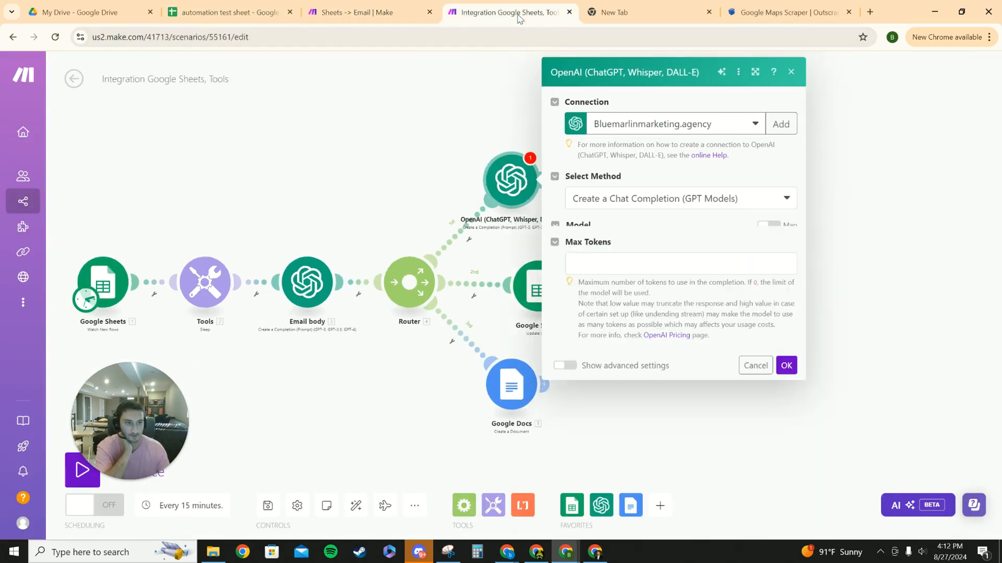
pyautogui.click(778, 199)
pyautogui.click(726, 218)
pyautogui.click(653, 250)
pyautogui.scroll(-3, 605, 298)
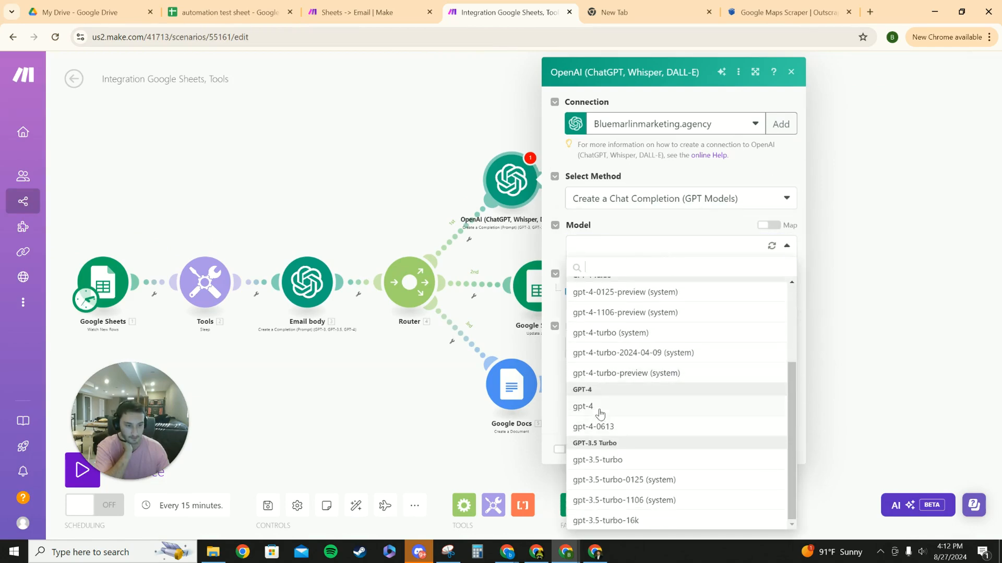
pyautogui.click(600, 408)
pyautogui.click(613, 345)
pyautogui.write('40')
# - Add a message with the User role to the new OpenAI module
pyautogui.click(599, 291)
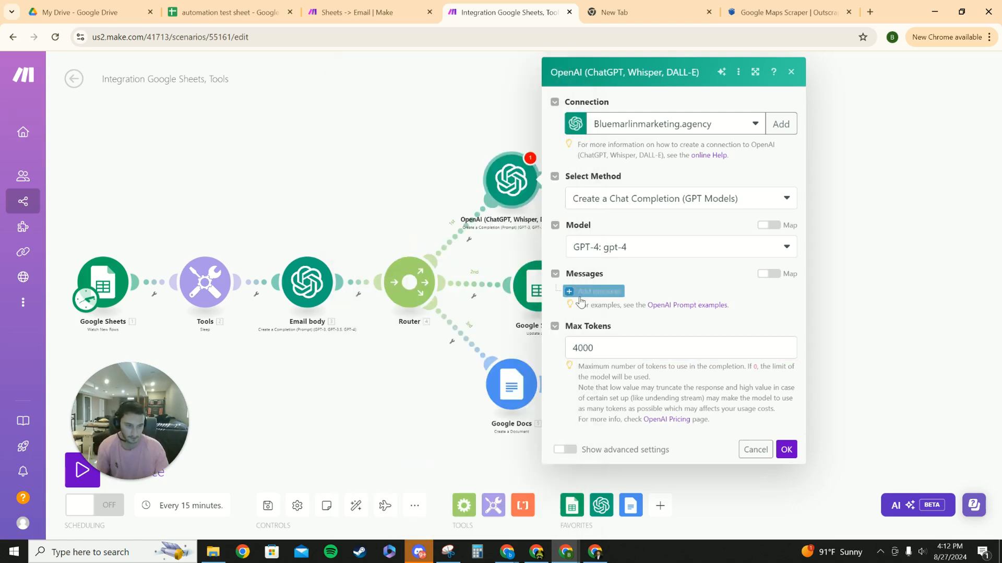
pyautogui.click(606, 332)
pyautogui.click(618, 371)
# - Copy the whole message content of the Subject line module in the Sheets -> Email scenario
pyautogui.click(377, 12)
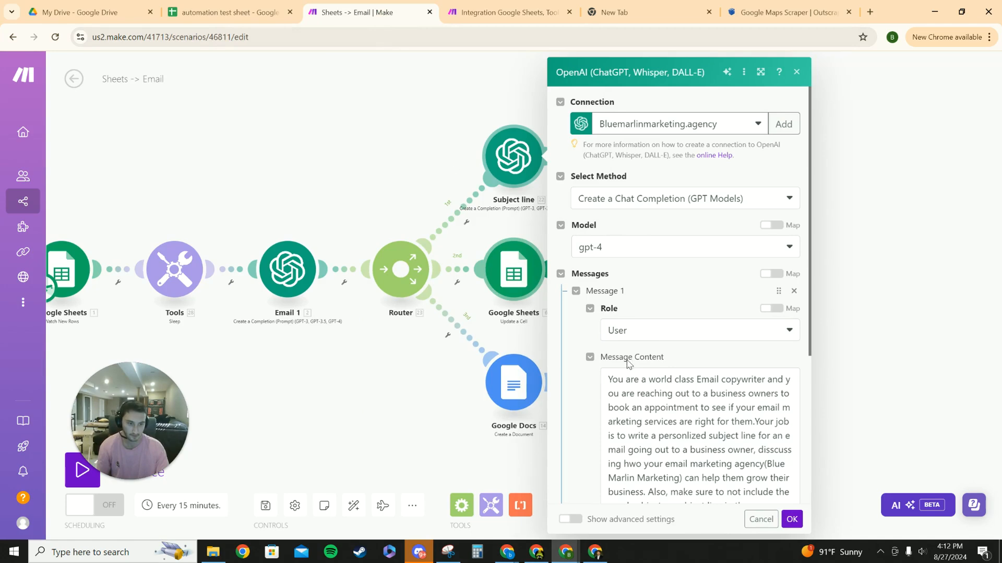
pyautogui.scroll(-3, 611, 330)
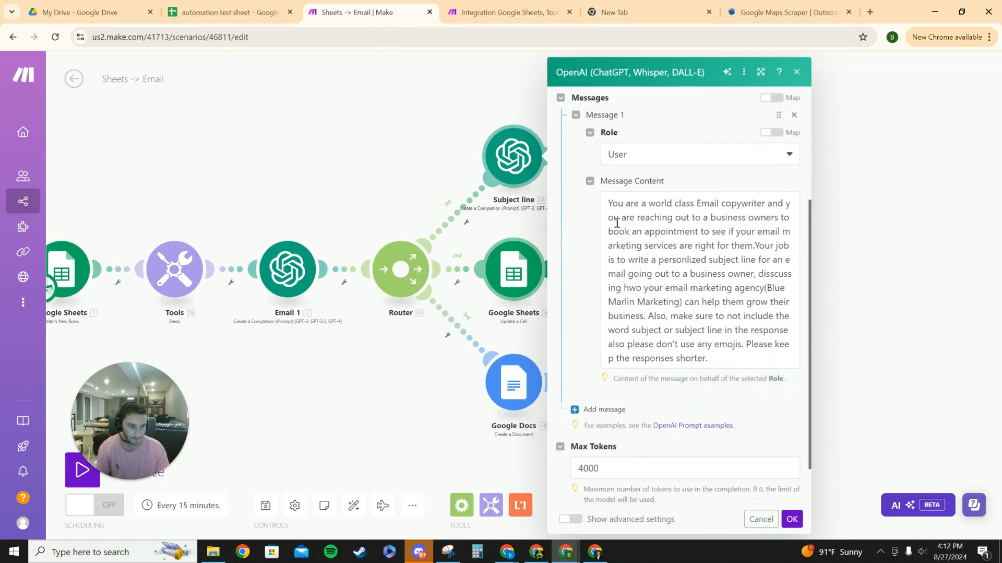
pyautogui.moveTo(608, 210); pyautogui.dragTo(734, 365)
pyautogui.hotkey('ctrl', 'c')
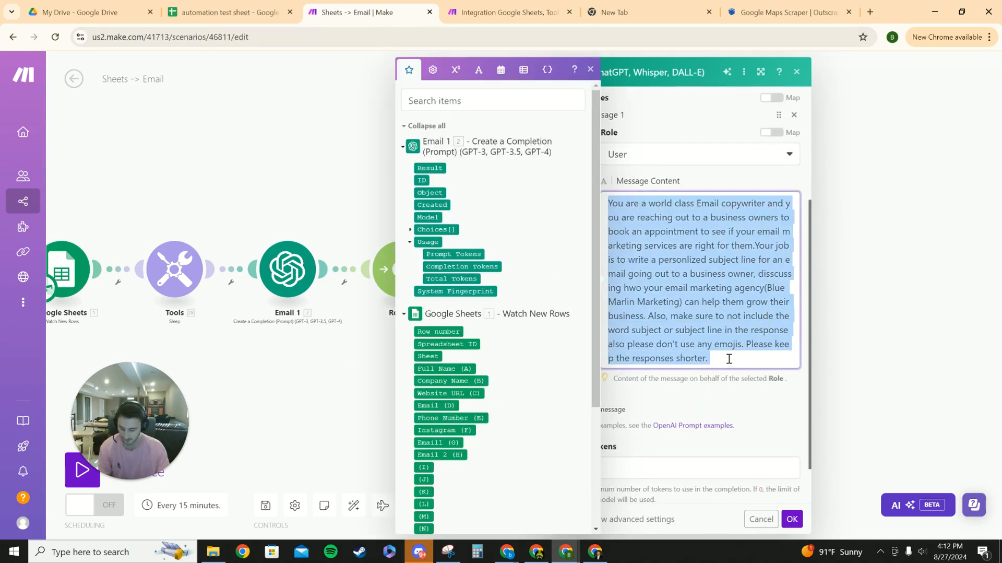
# - Paste the copied subject line prompt as the User message content in the new scenario's OpenAI module
pyautogui.hotkey('ctrl', 'Tab')
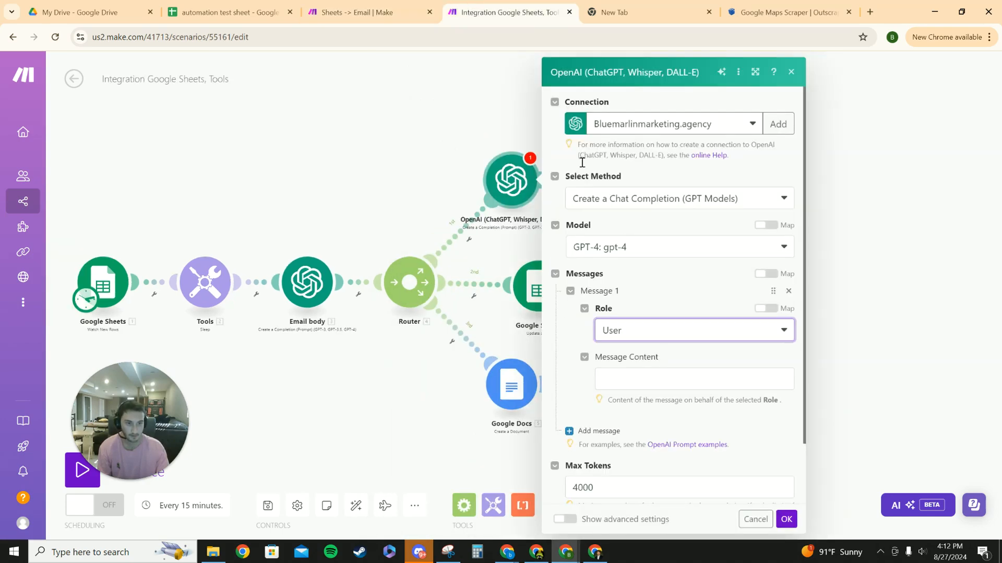
pyautogui.click(623, 377)
pyautogui.hotkey('ctrl', 'v')
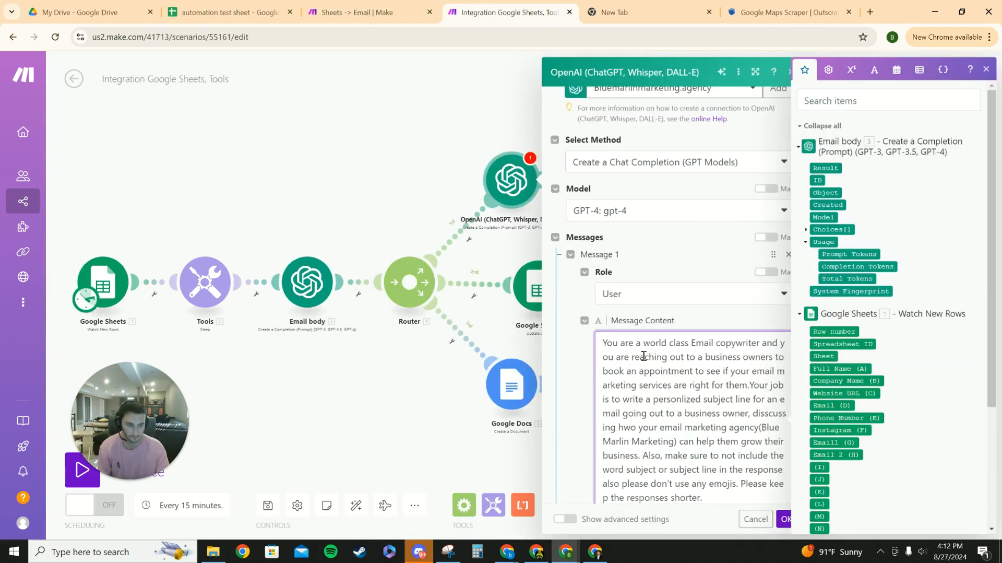
pyautogui.scroll(-1, 640, 353)
pyautogui.click(702, 202)
pyautogui.scroll(-1, 710, 339)
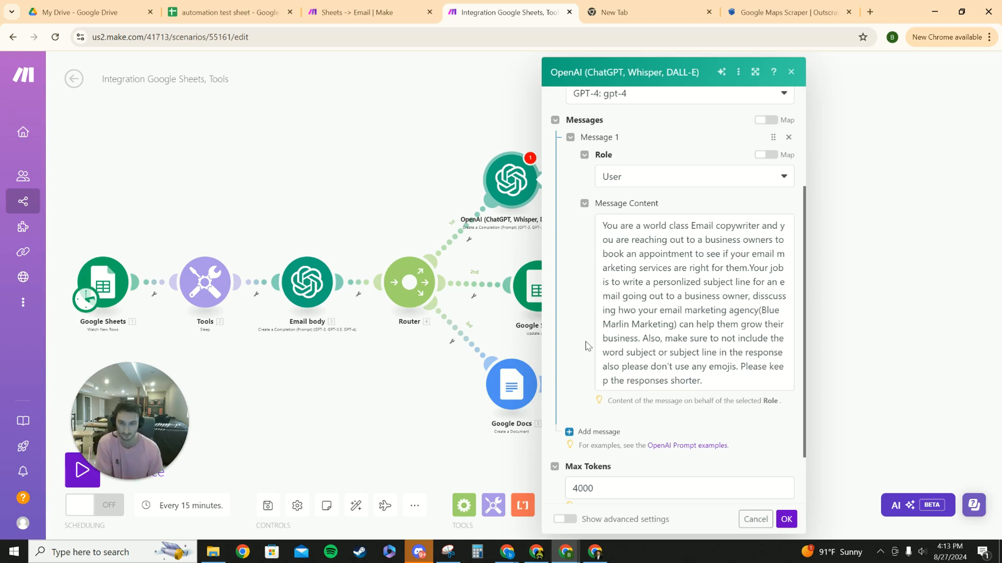
pyautogui.click(394, 379)
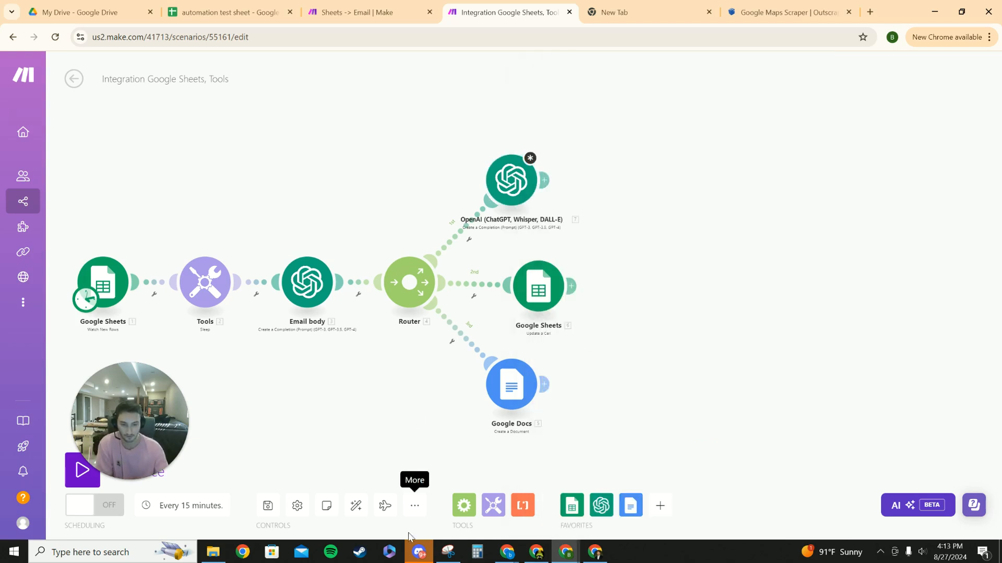
pyautogui.click(416, 505)
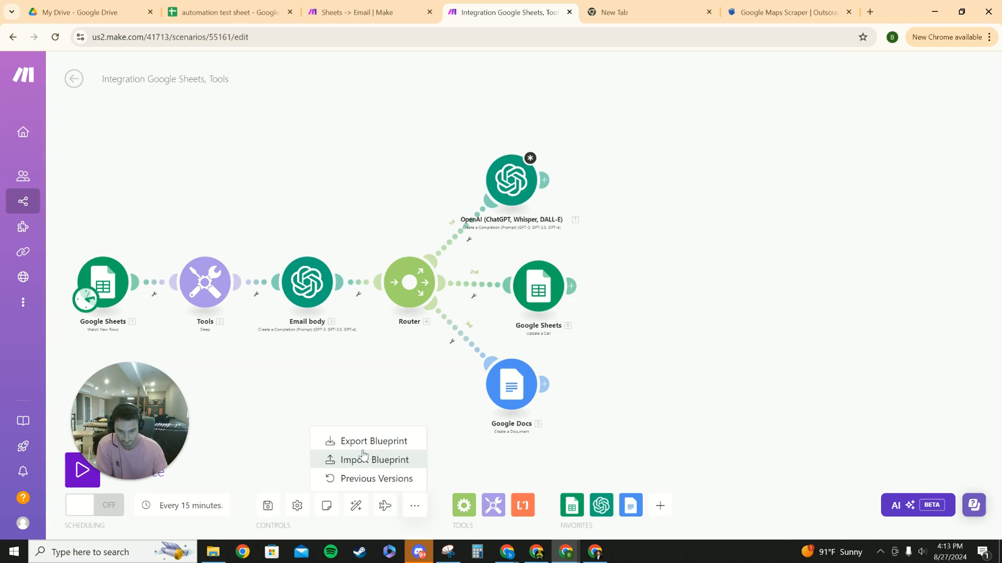
pyautogui.click(335, 410)
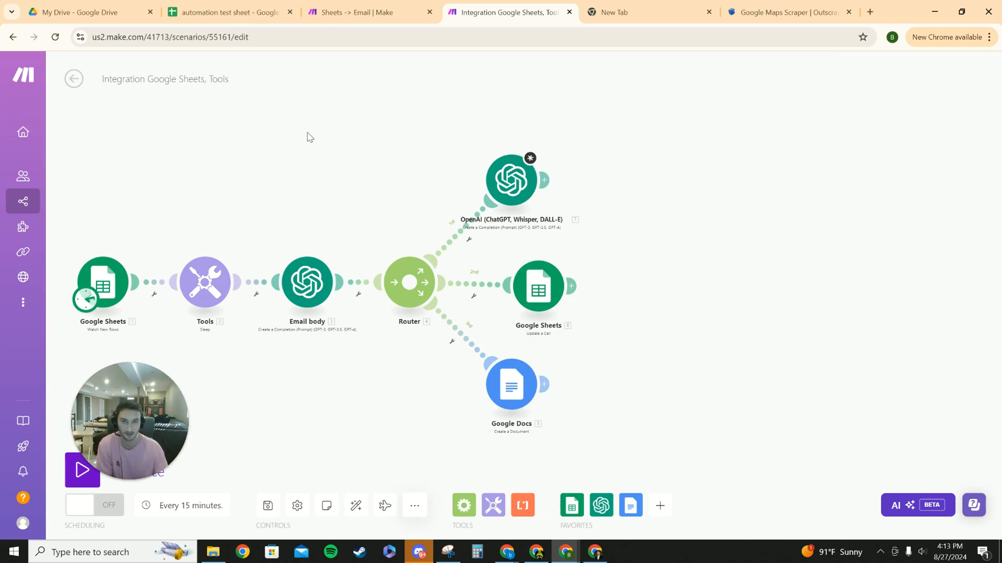
# - Reopen the first route's OpenAI module, review its prompt and model settings, and save them
pyautogui.click(509, 179)
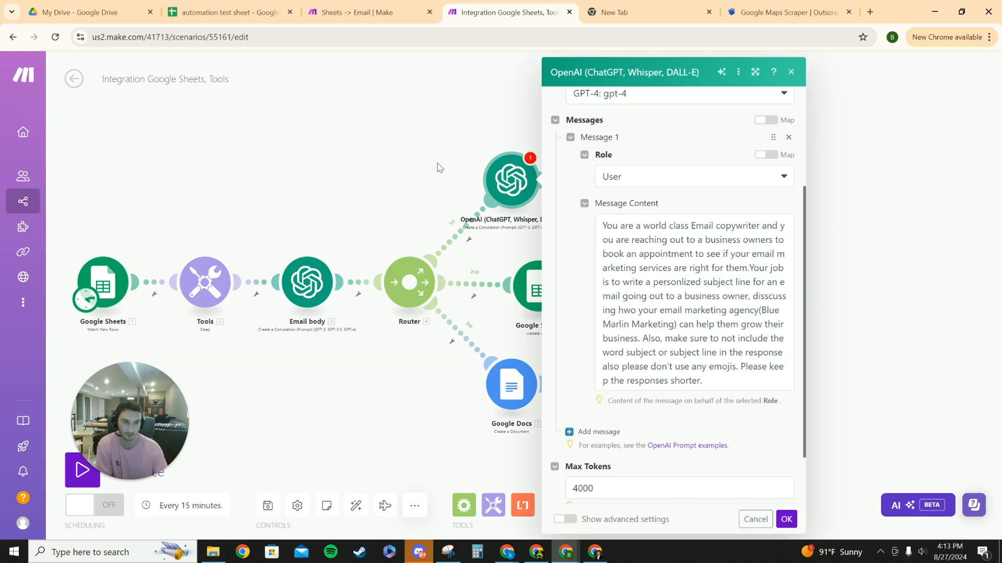
pyautogui.scroll(-2, 734, 312)
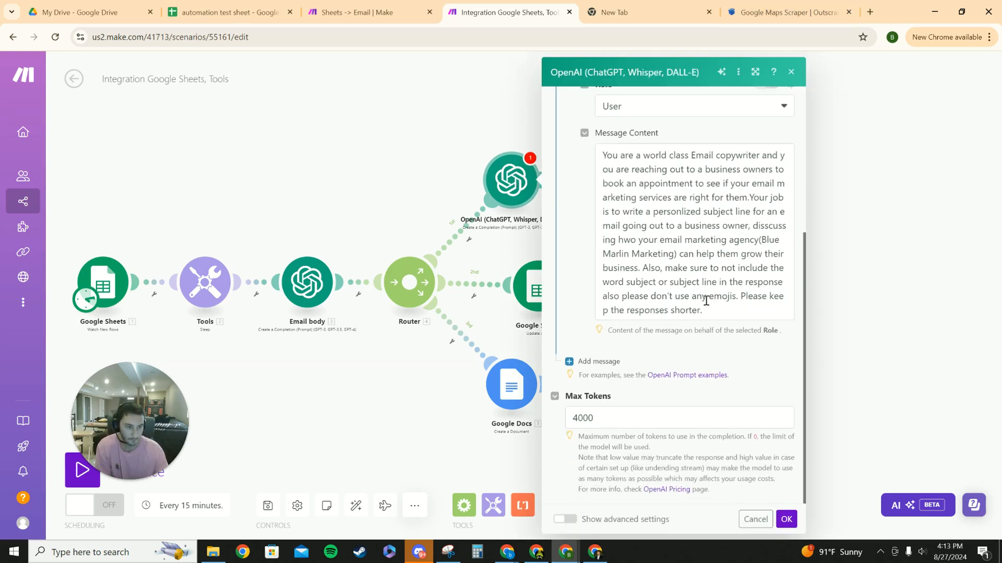
pyautogui.scroll(3, 709, 304)
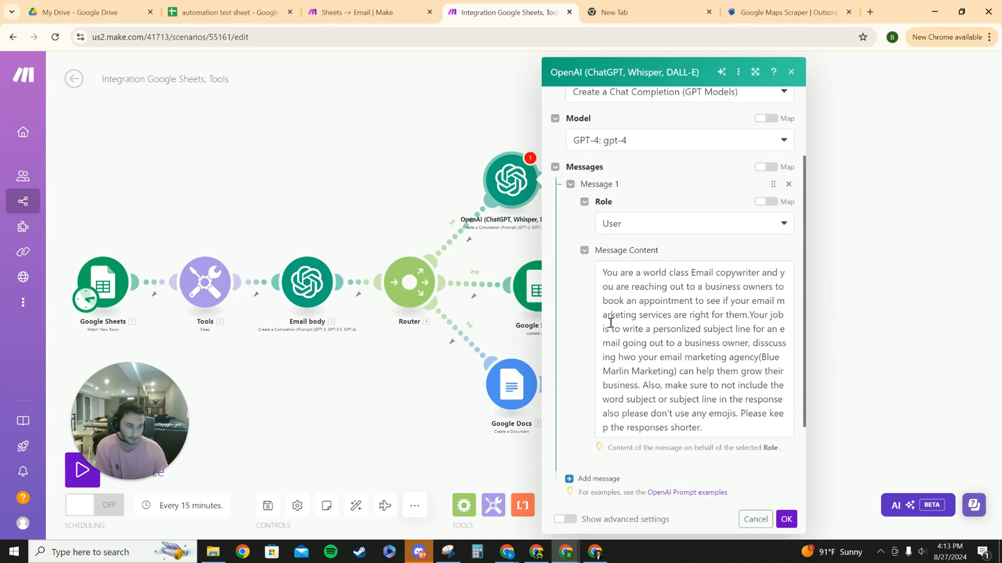
pyautogui.scroll(3, 681, 303)
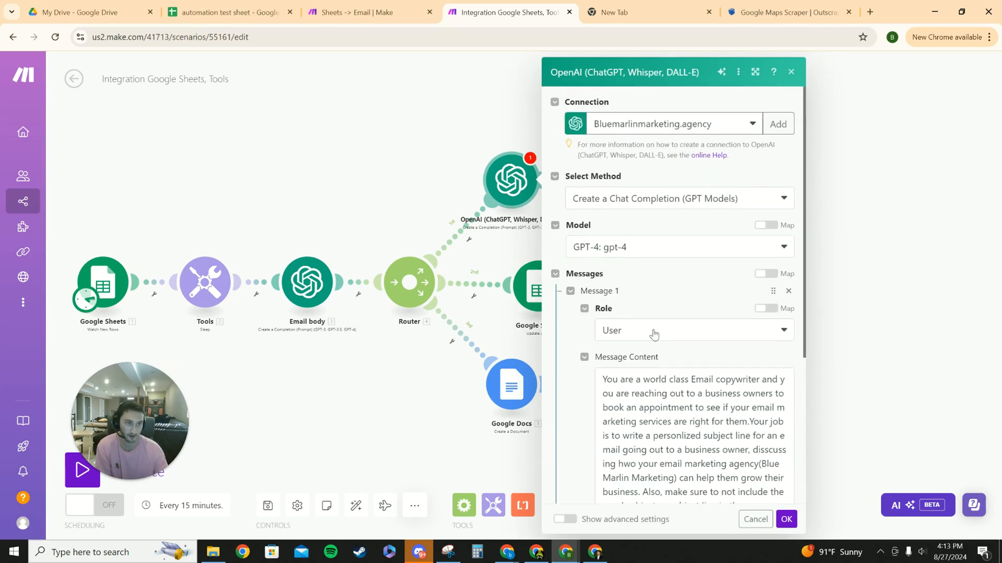
pyautogui.click(787, 517)
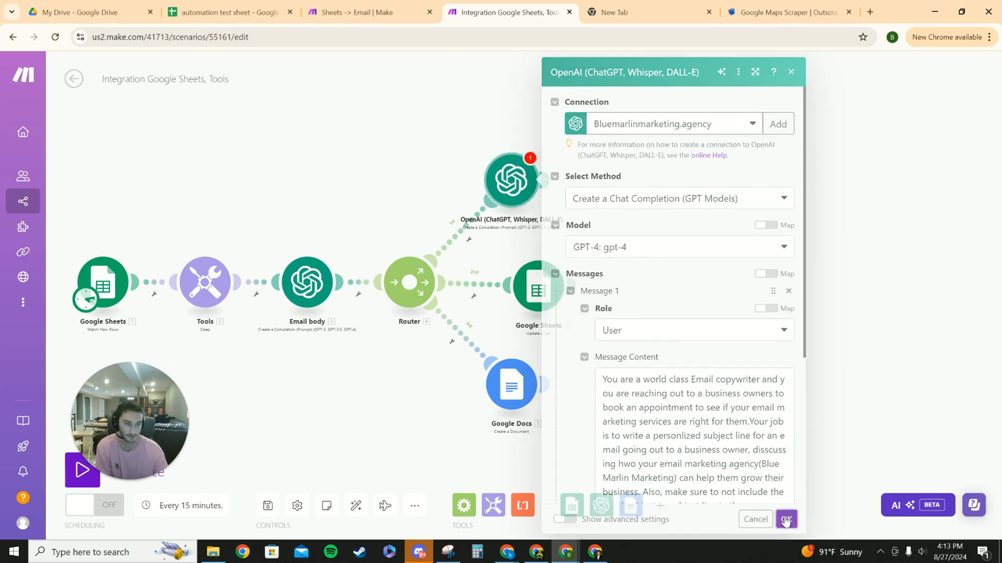
# - Add an Email module with the Send an Email action after the first route's OpenAI module
pyautogui.click(546, 179)
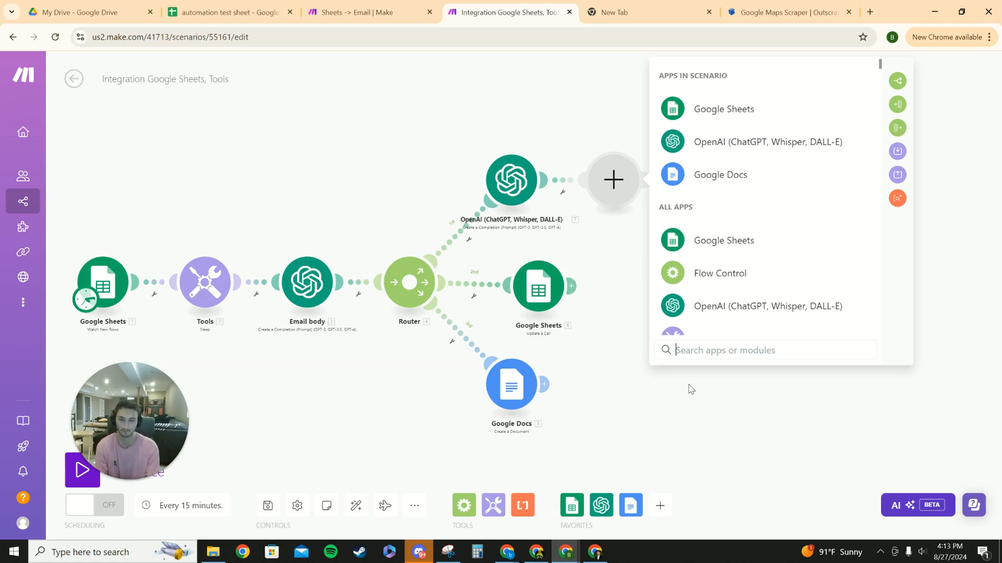
pyautogui.write('m')
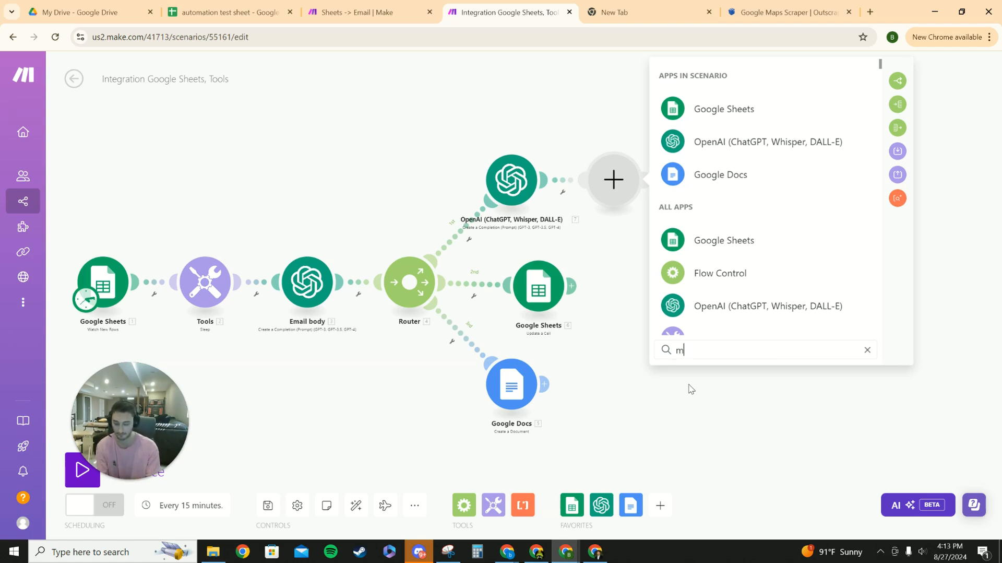
pyautogui.write('ail')
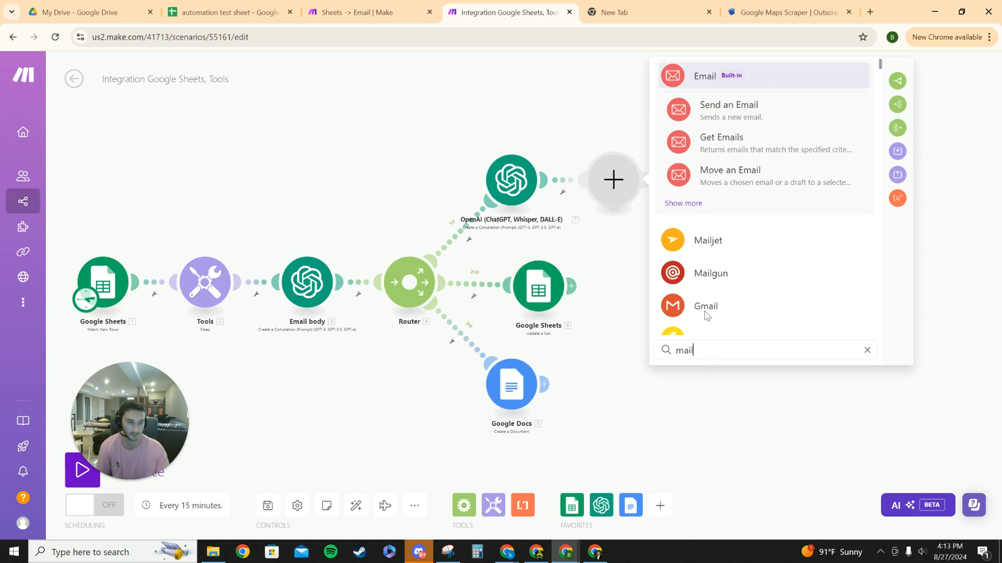
pyautogui.click(728, 112)
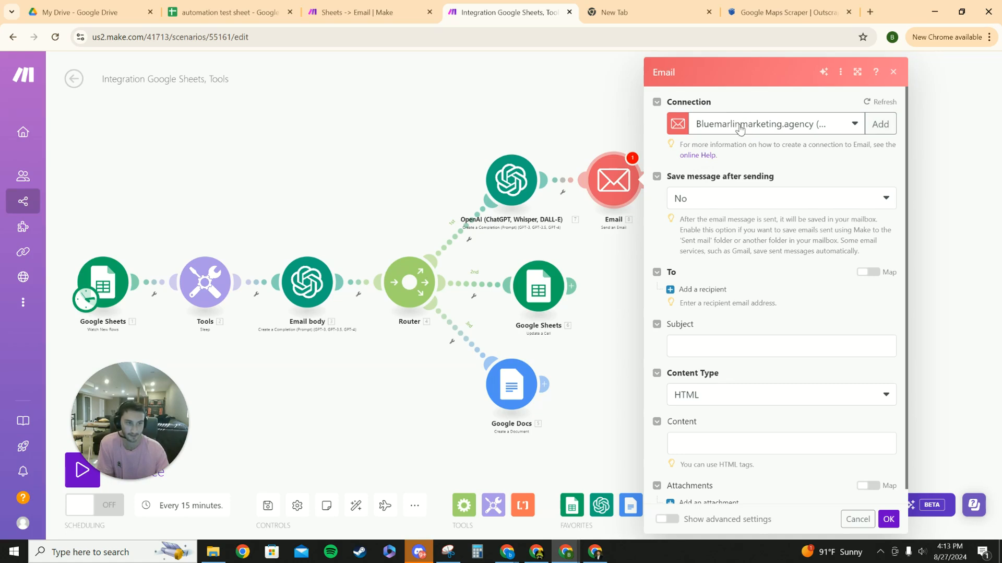
# - Keep saving after sending at No and add one recipient mapped to Email (D) from the watched Google Sheets rows
pyautogui.click(826, 205)
pyautogui.click(830, 167)
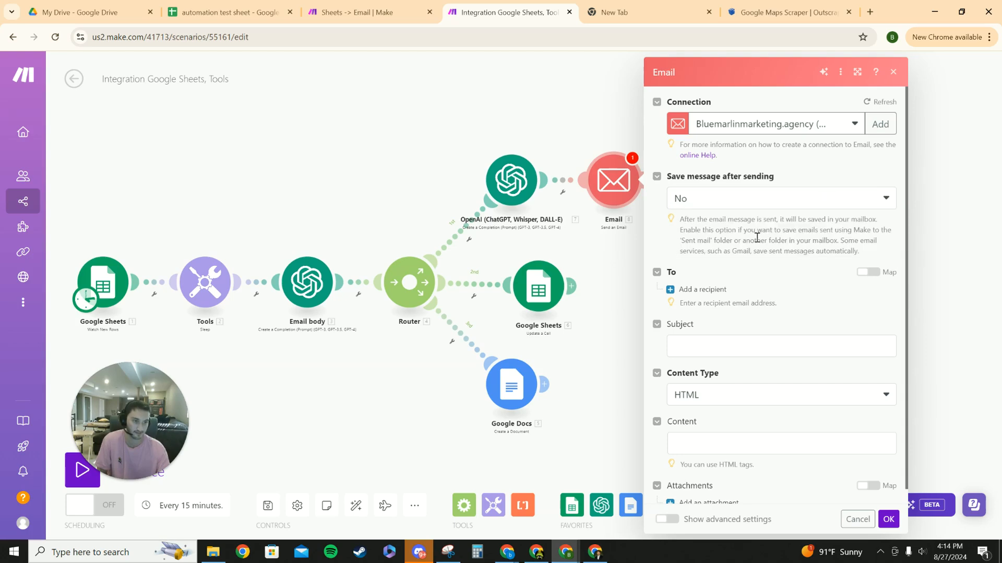
pyautogui.click(695, 290)
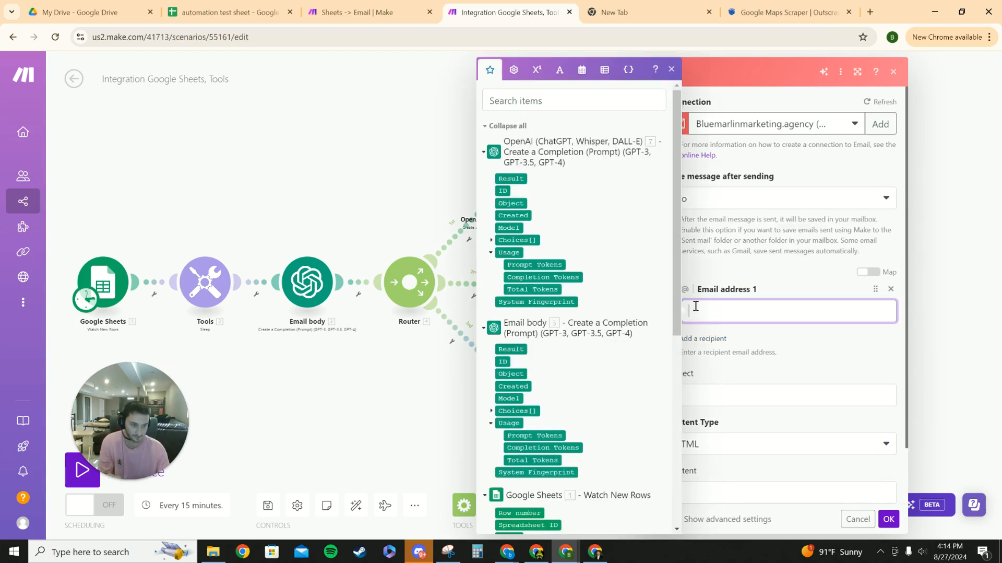
pyautogui.scroll(-1, 571, 315)
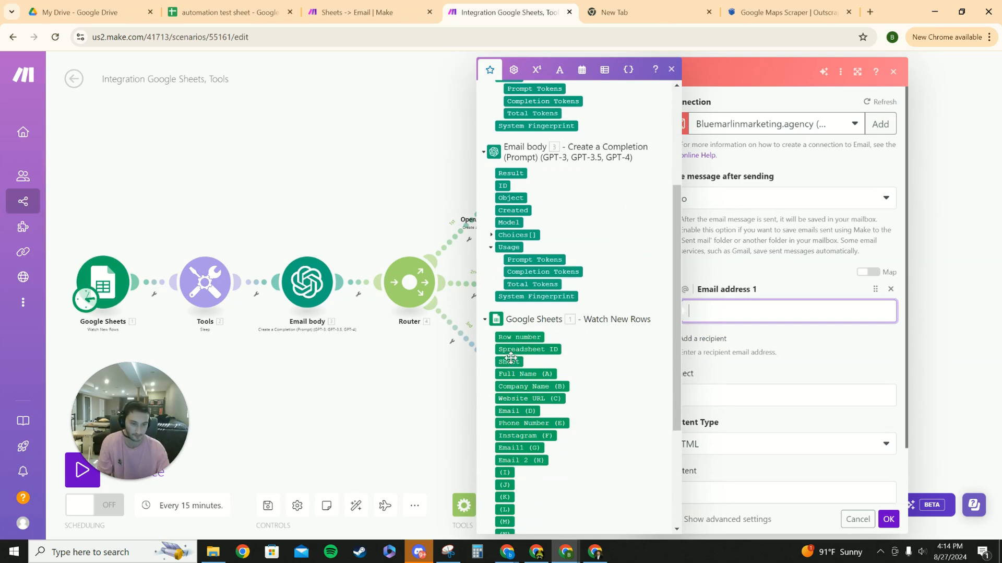
pyautogui.click(521, 412)
pyautogui.scroll(-3, 588, 342)
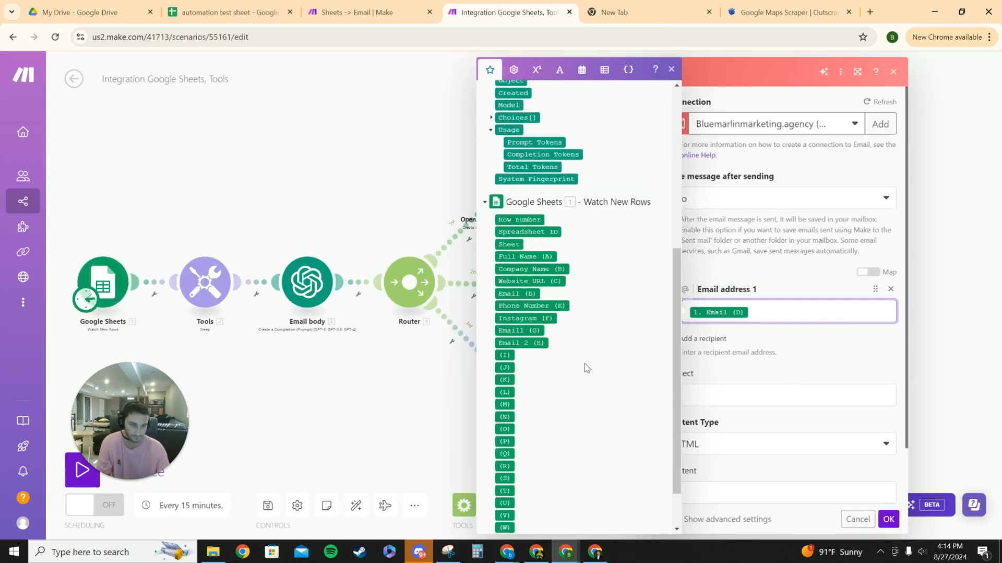
pyautogui.click(787, 274)
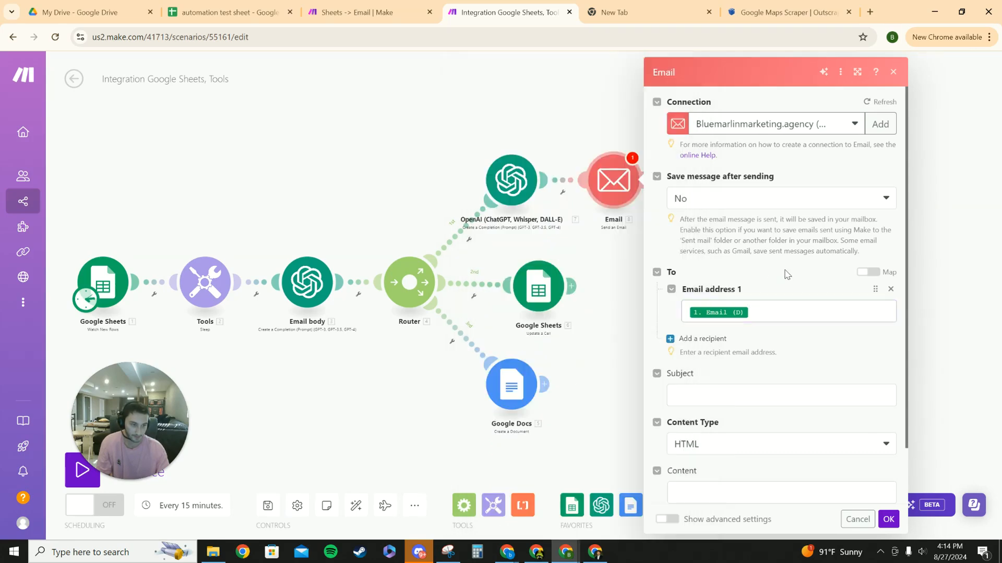
pyautogui.click(680, 397)
pyautogui.scroll(-2, 569, 329)
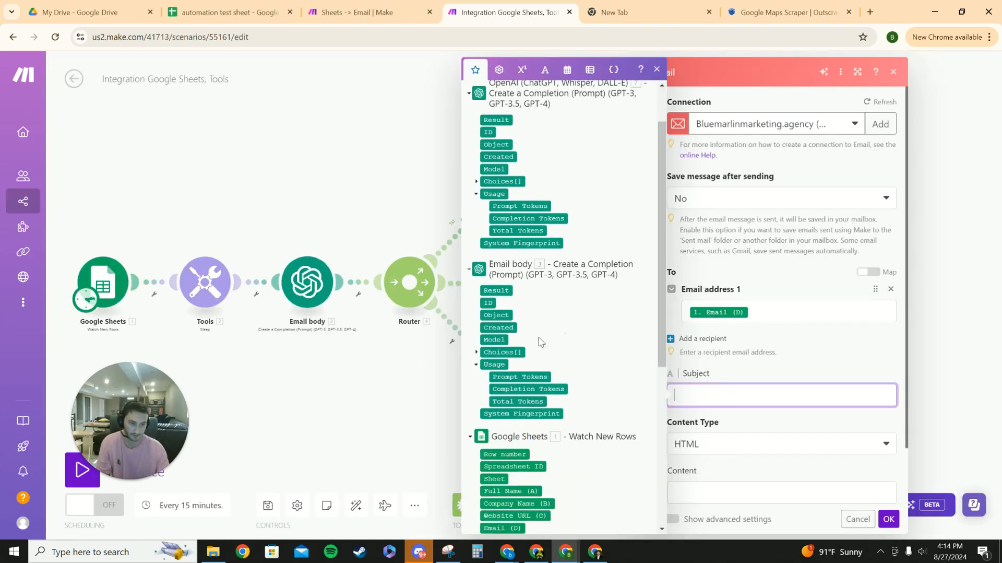
pyautogui.click(423, 303)
pyautogui.click(513, 184)
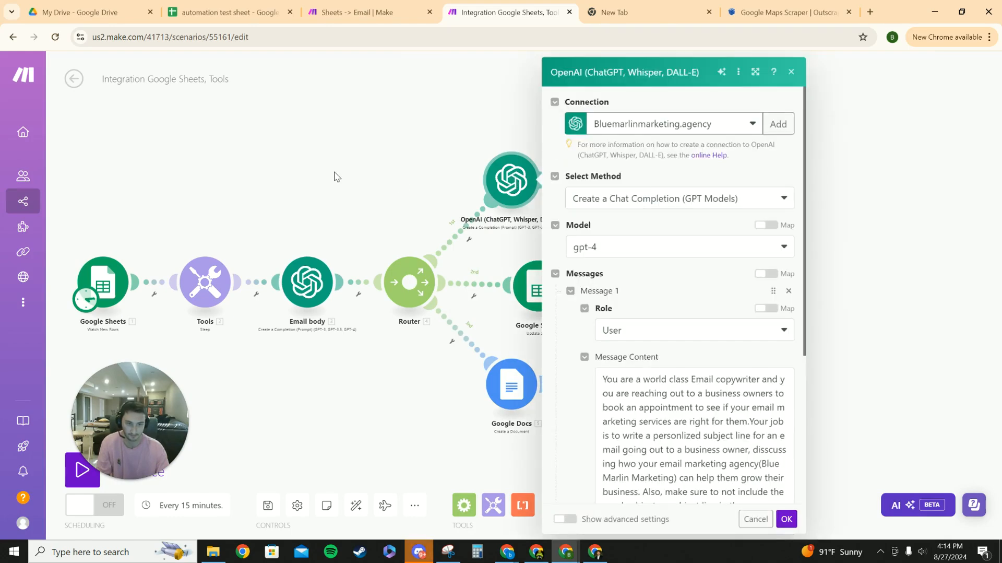
pyautogui.click(337, 177)
# - Rename the first route's OpenAI module as Subjectline
pyautogui.rightClick(517, 182)
pyautogui.click(551, 243)
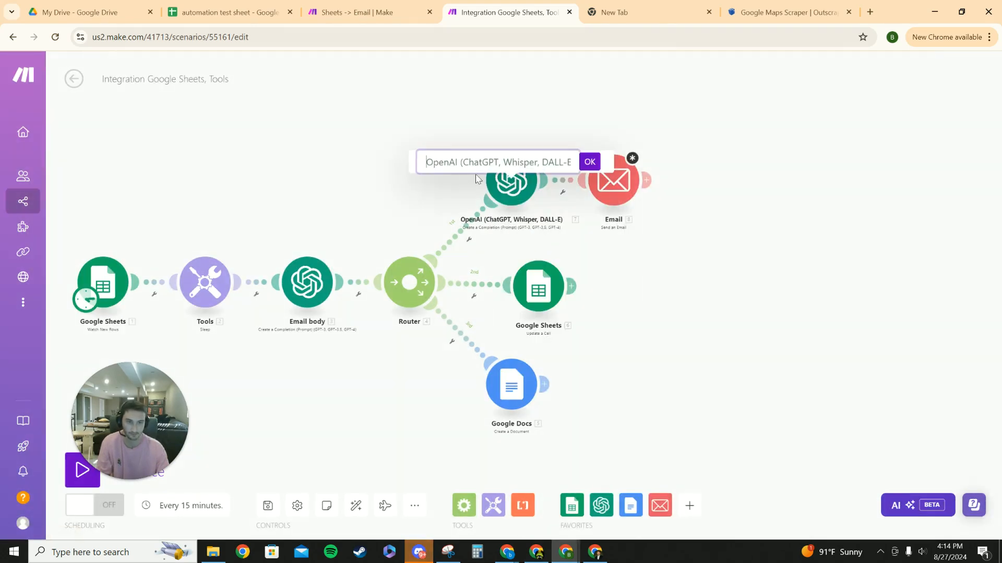
pyautogui.hotkey('ctrl', 'a')
pyautogui.write('Subjectline')
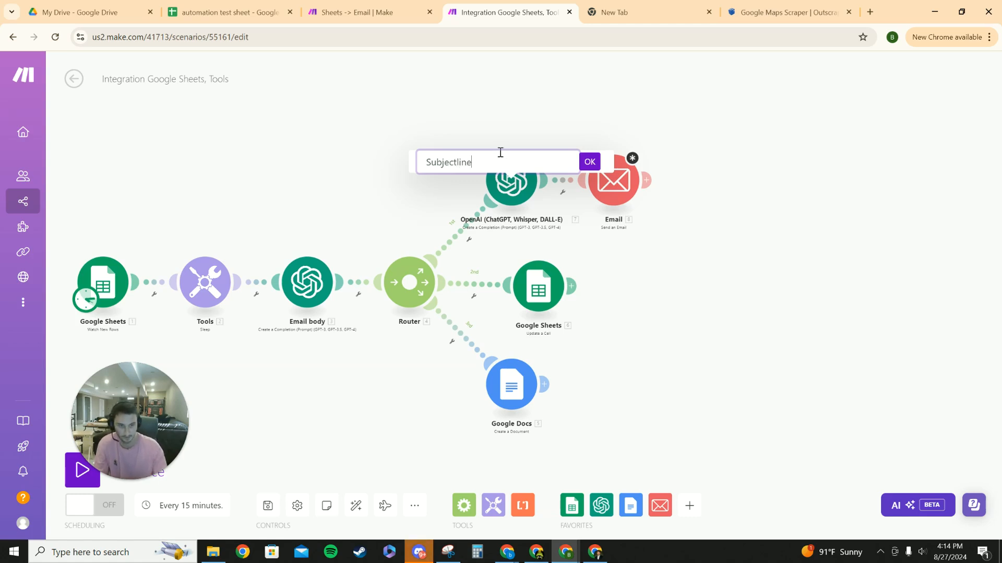
pyautogui.click(589, 162)
pyautogui.click(615, 181)
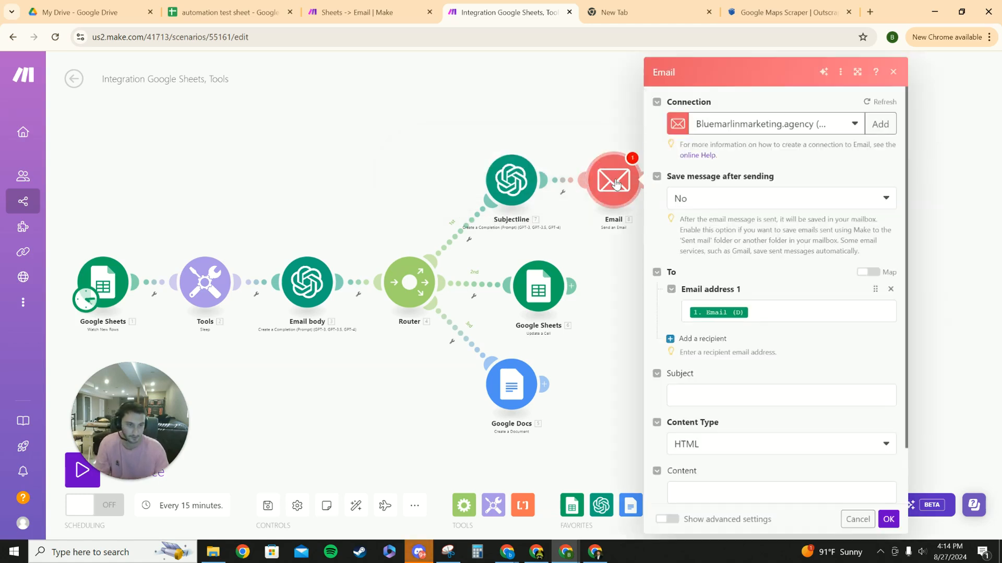
pyautogui.scroll(-2, 731, 288)
pyautogui.click(709, 345)
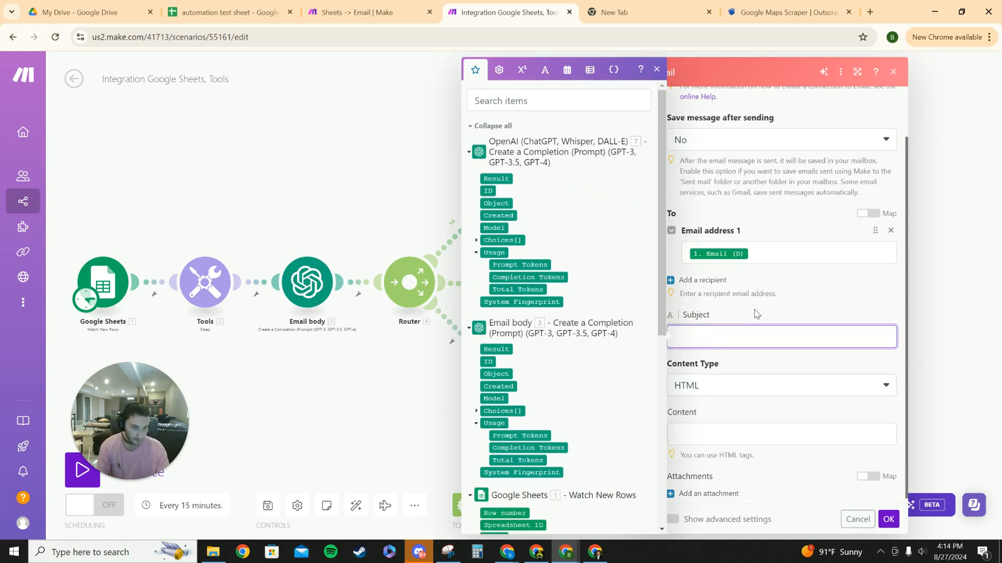
pyautogui.scroll(-1, 516, 189)
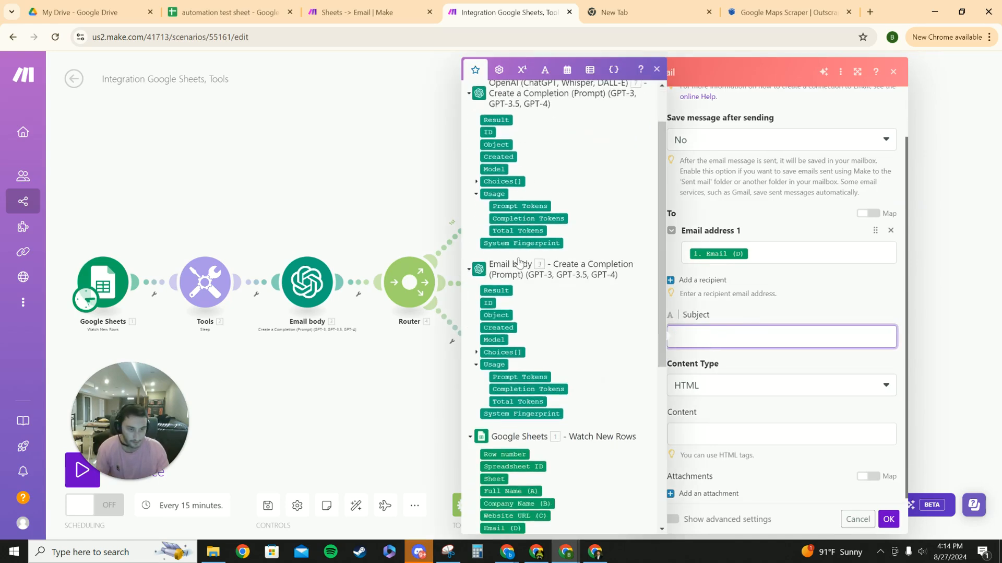
pyautogui.scroll(1, 567, 274)
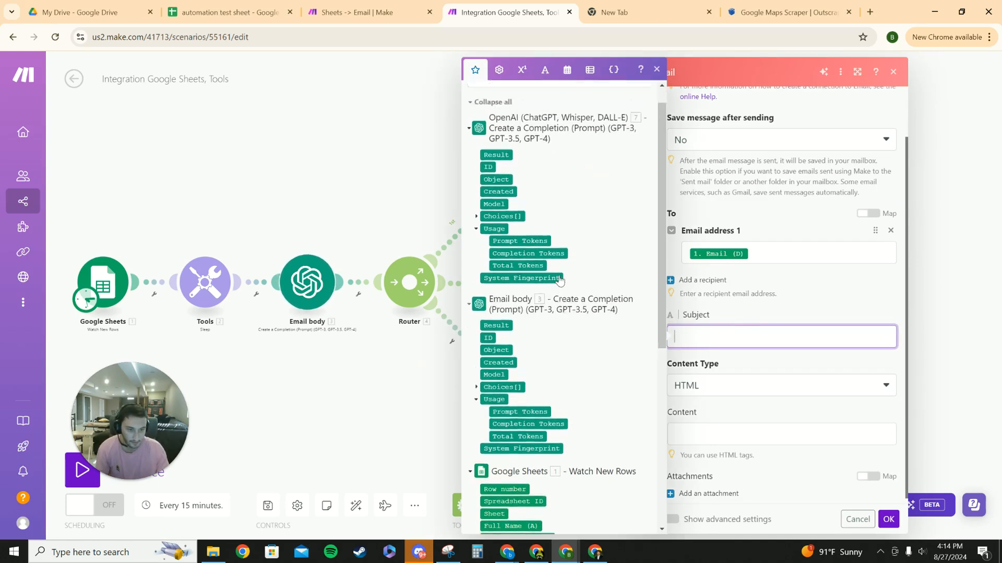
pyautogui.click(354, 188)
pyautogui.click(623, 185)
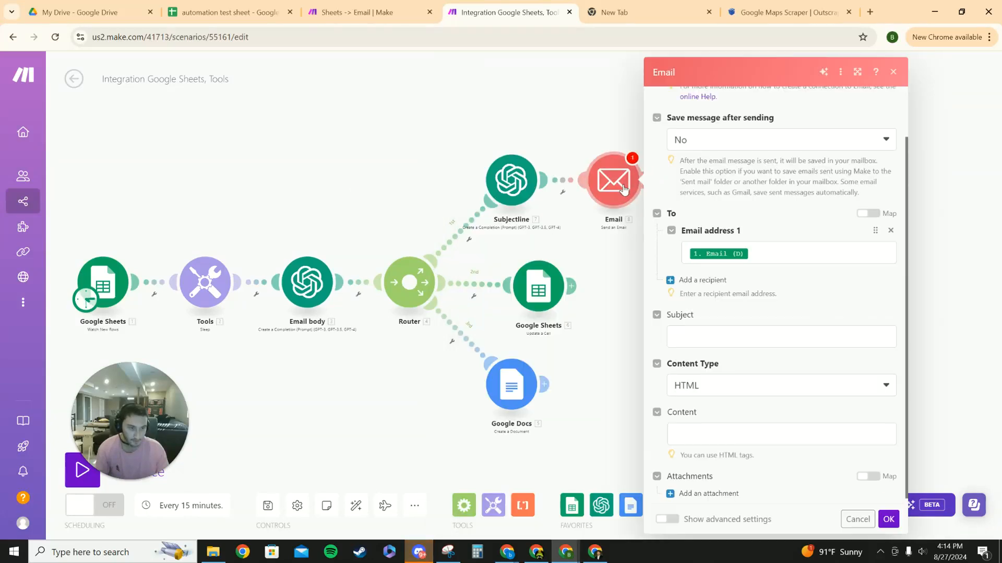
pyautogui.click(680, 330)
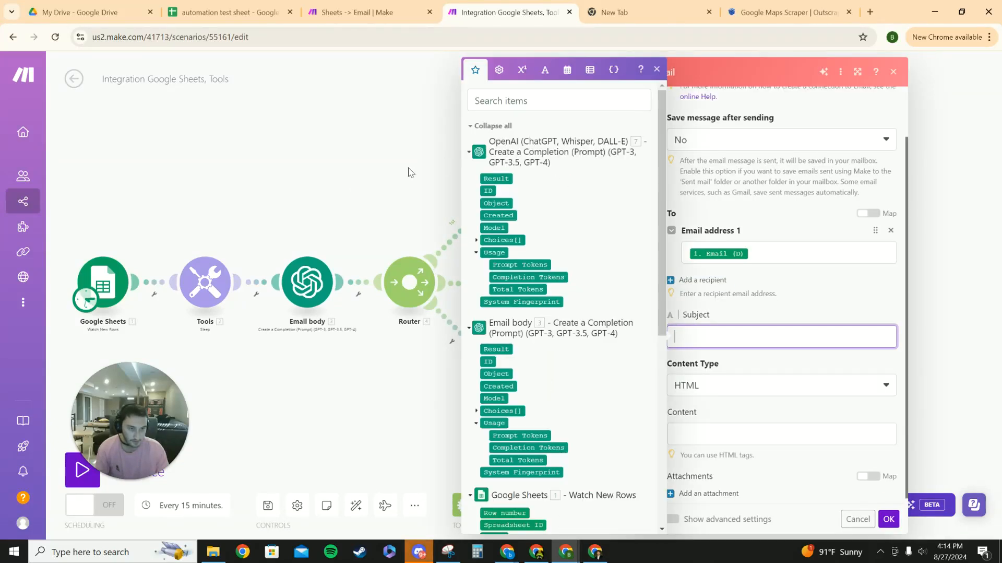
pyautogui.click(445, 165)
pyautogui.click(512, 180)
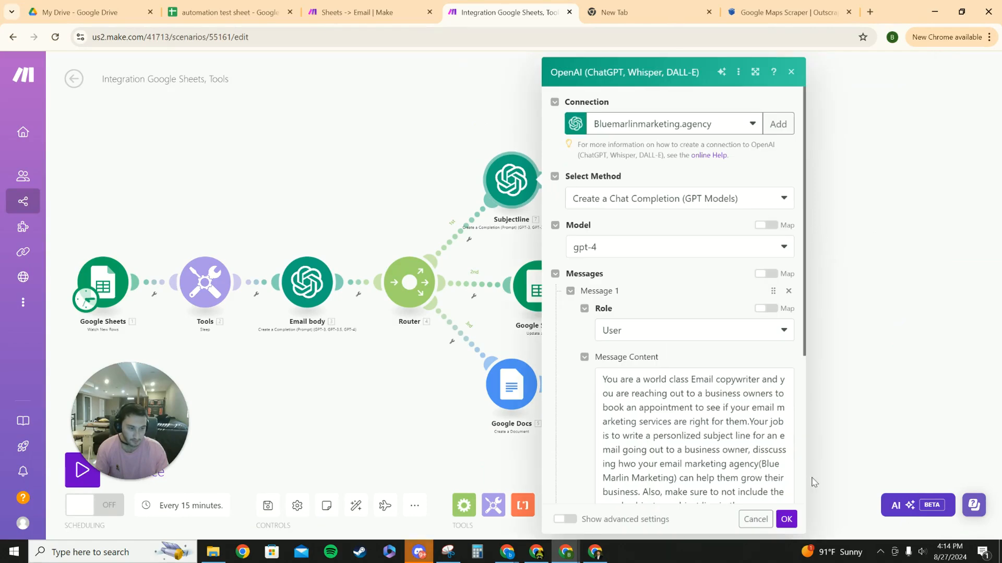
pyautogui.click(787, 519)
# - Map the Email module's Subject to the Choices message content produced by the Subjectline OpenAI module
pyautogui.click(614, 180)
pyautogui.click(697, 395)
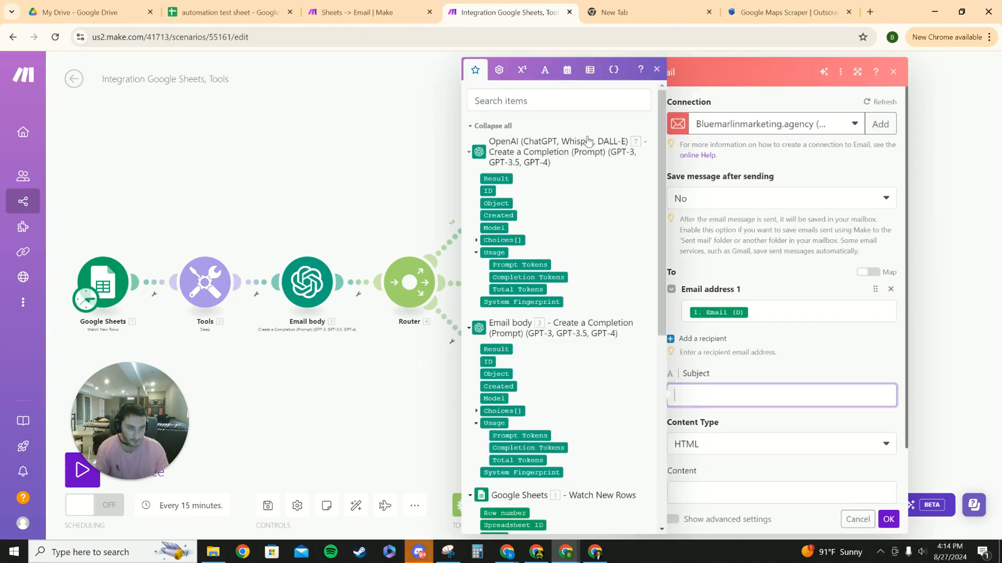
pyautogui.scroll(-4, 531, 293)
pyautogui.scroll(5, 490, 166)
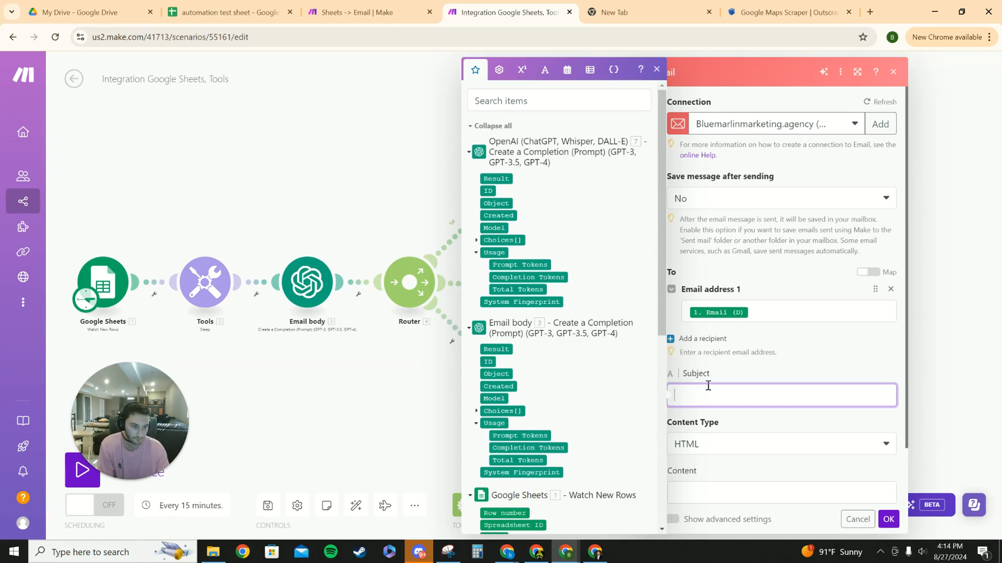
pyautogui.click(476, 241)
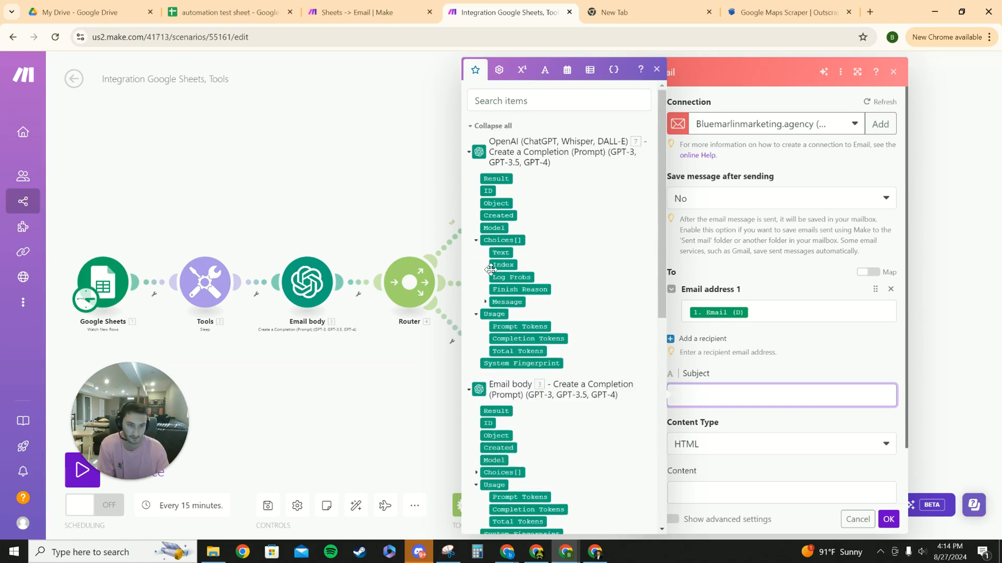
pyautogui.click(485, 302)
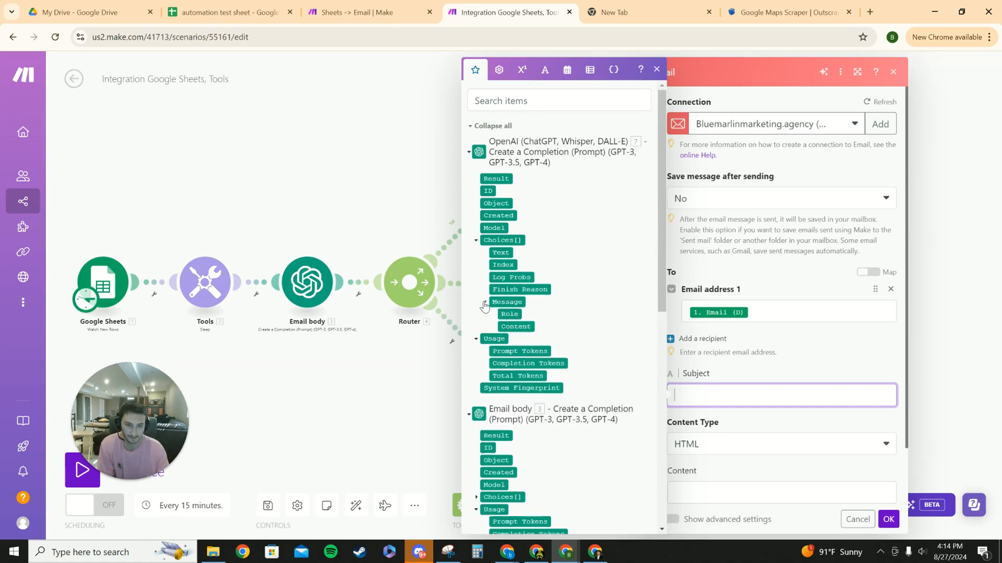
pyautogui.click(516, 324)
pyautogui.click(790, 359)
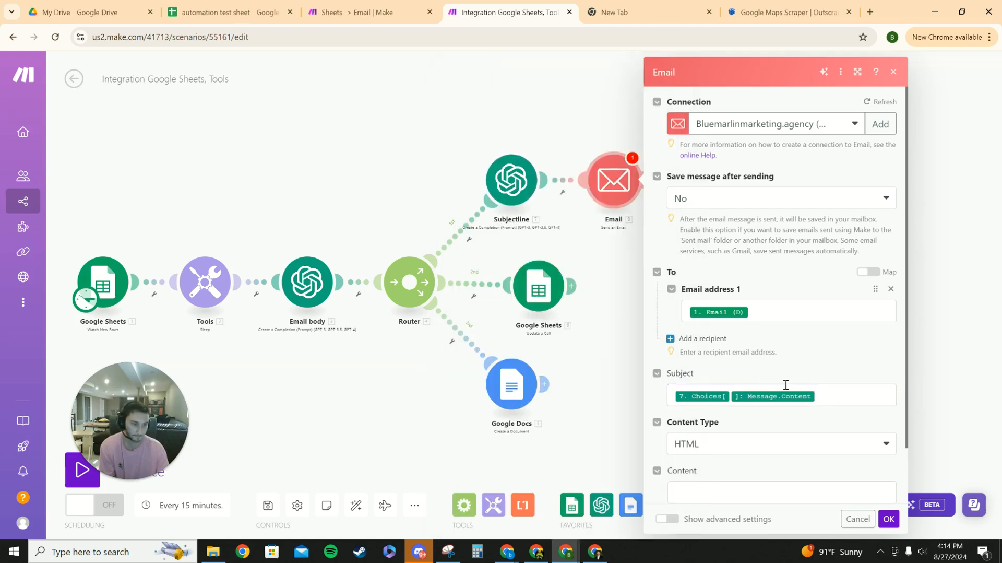
# - Set the email's content type to Plaintext
pyautogui.scroll(-1, 719, 442)
pyautogui.click(730, 383)
pyautogui.click(697, 418)
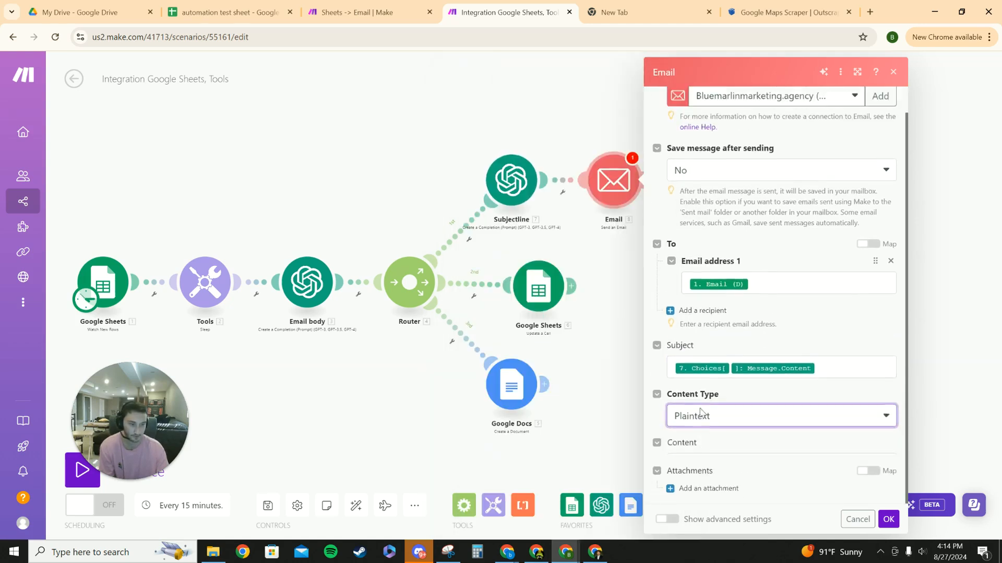
# - Map the email's Content to the Choices message content produced by the Email body module
pyautogui.click(700, 440)
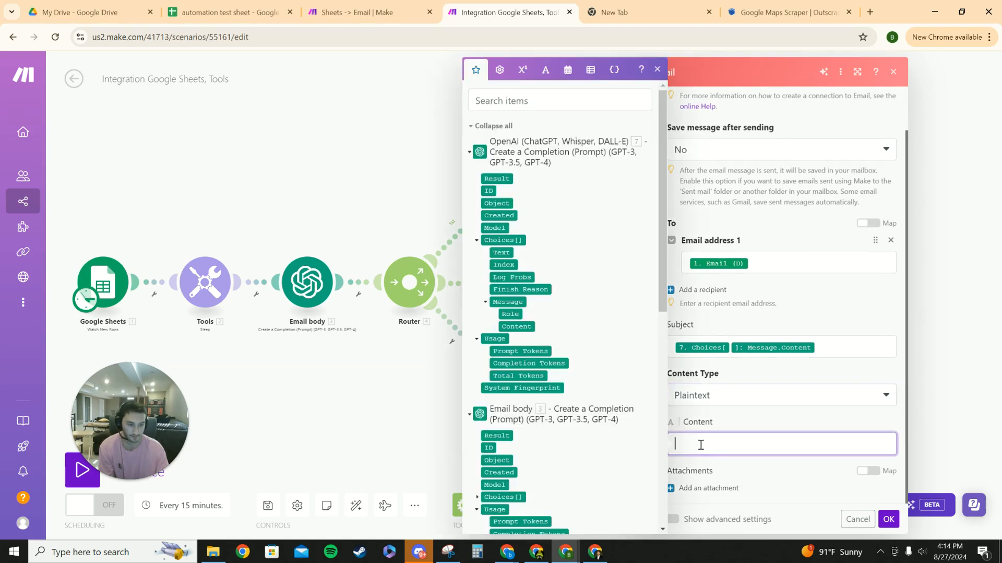
pyautogui.click(739, 421)
pyautogui.click(709, 441)
pyautogui.scroll(-2, 501, 293)
pyautogui.scroll(-2, 507, 290)
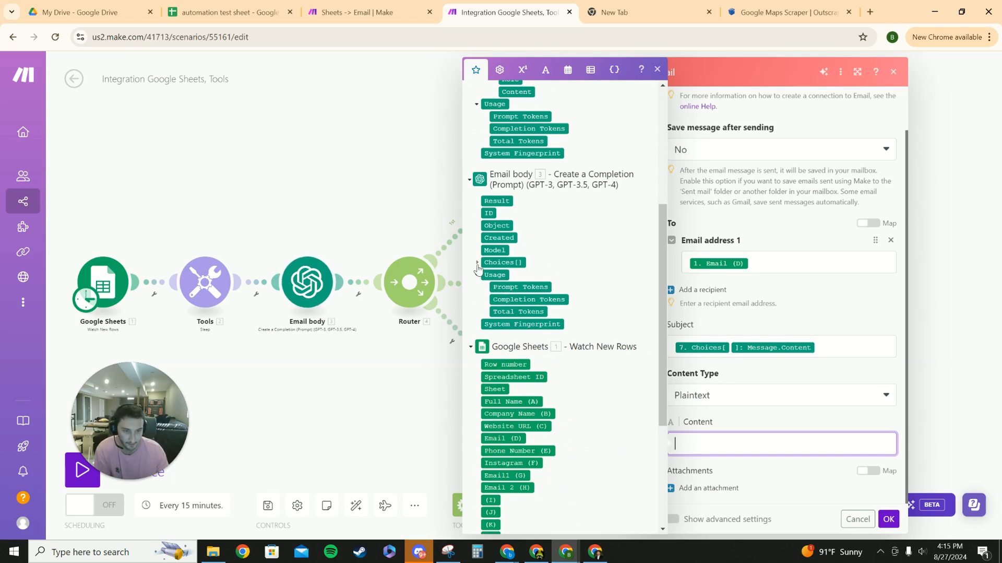
pyautogui.click(477, 263)
pyautogui.click(486, 325)
pyautogui.click(516, 348)
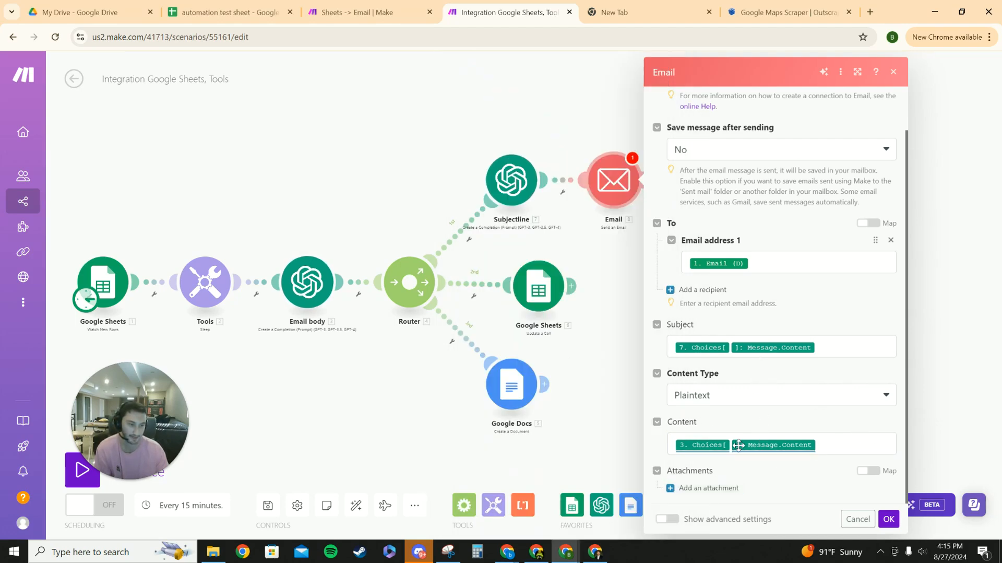
# - Review the Email module's recipient, subject and content mappings, and save its settings
pyautogui.scroll(2, 747, 259)
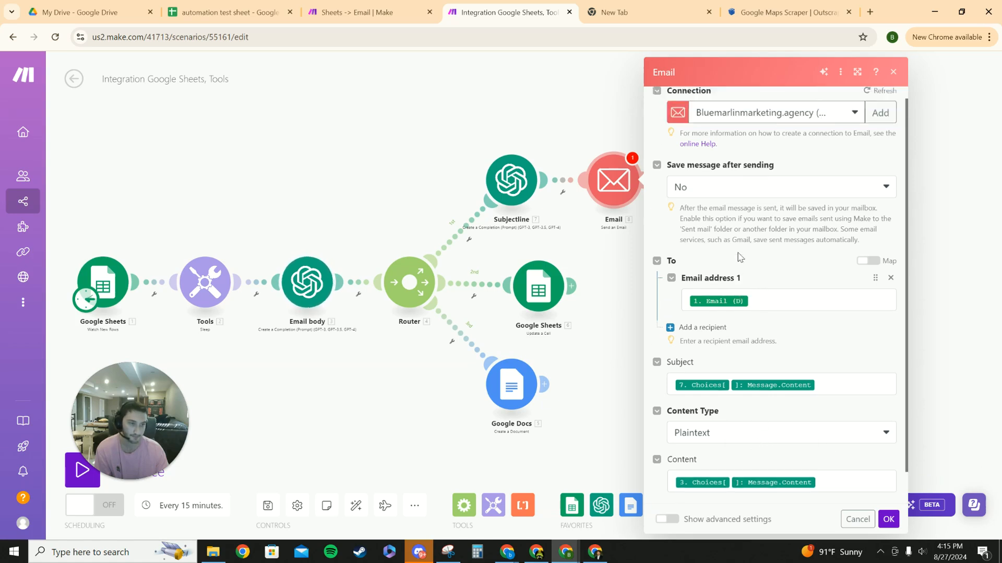
pyautogui.scroll(-2, 809, 340)
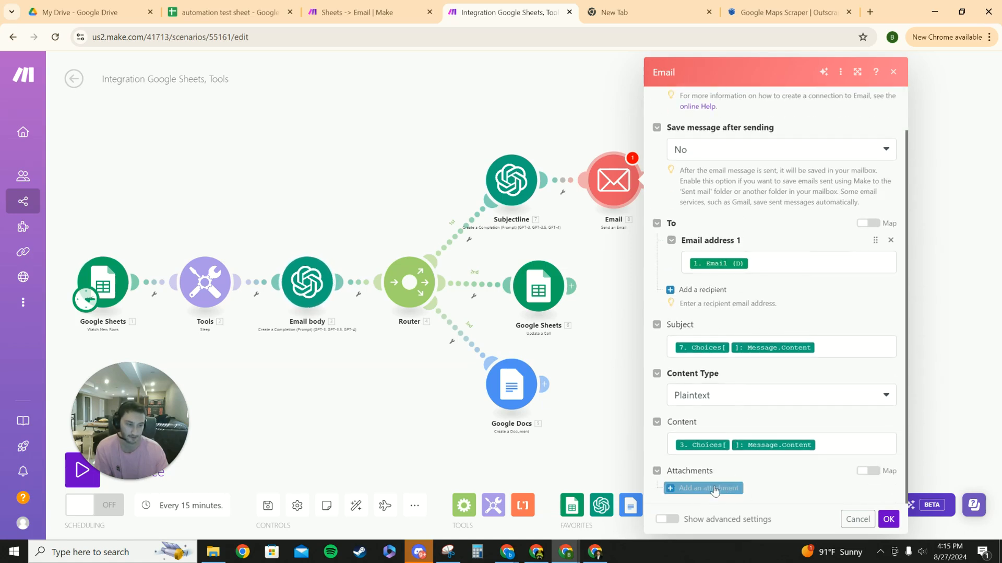
pyautogui.scroll(1, 752, 488)
pyautogui.scroll(-1, 836, 498)
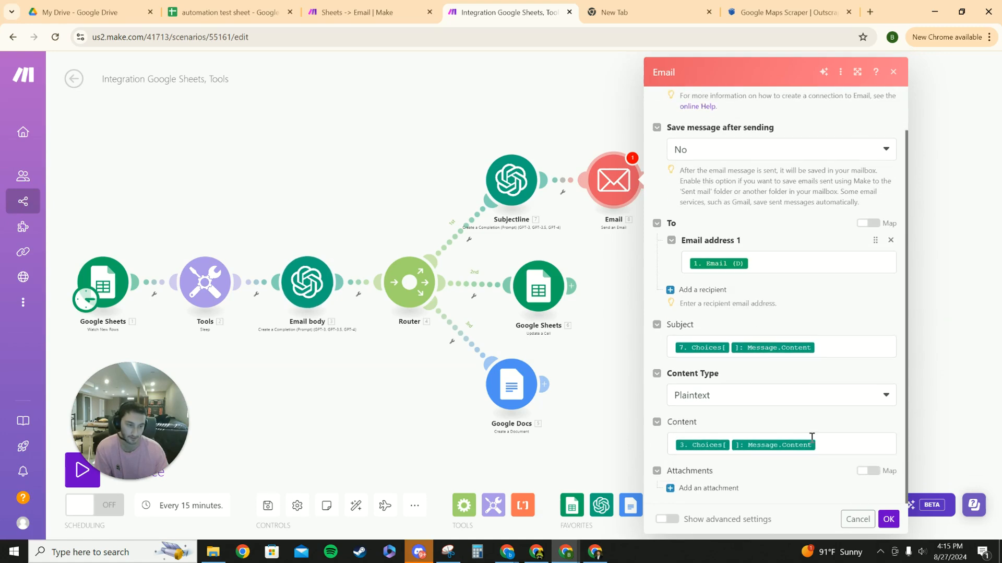
pyautogui.click(890, 519)
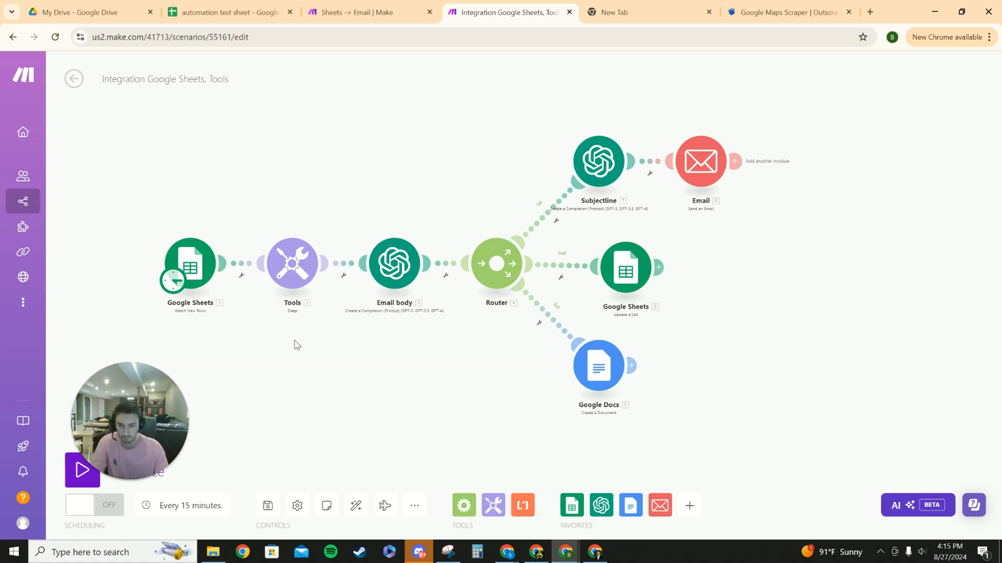
# - Switch to the automation test sheet in Google Sheets
pyautogui.moveTo(393, 115); pyautogui.dragTo(359, 112)
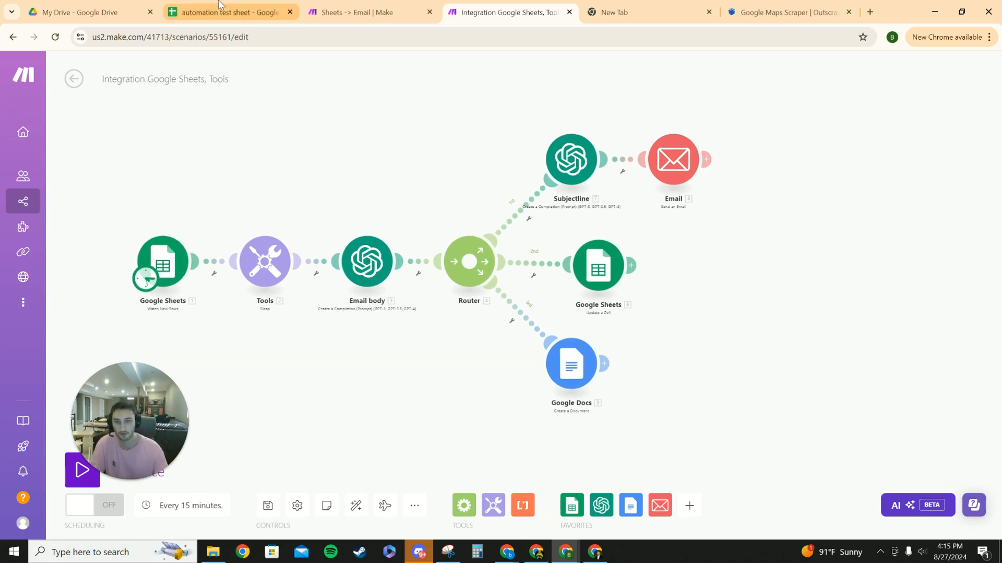
pyautogui.click(232, 11)
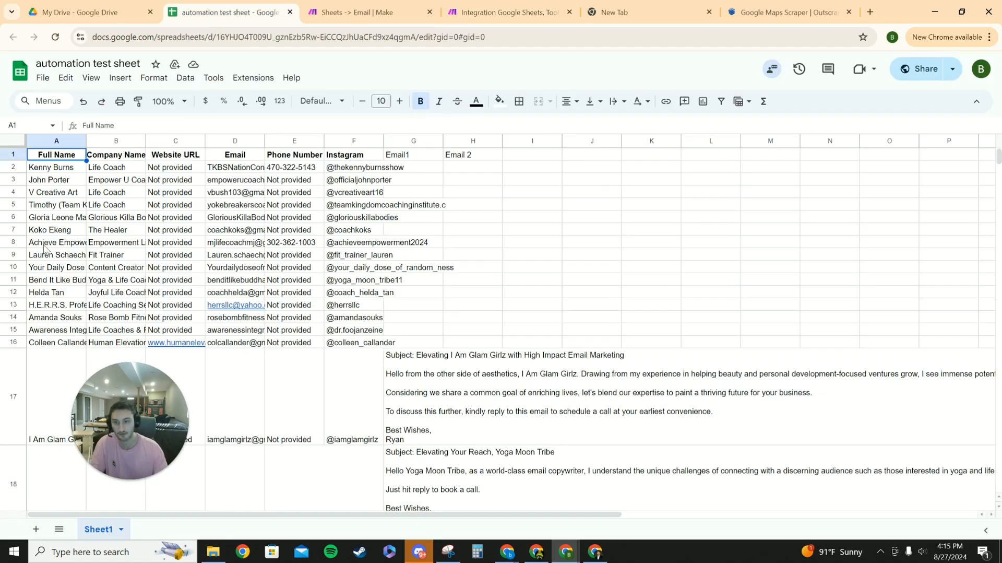
# - Examine the lead rows and generated Email1 texts in the automation test sheet
pyautogui.scroll(-15, 44, 250)
pyautogui.scroll(12, 157, 311)
pyautogui.scroll(-4, 124, 300)
pyautogui.scroll(5, 101, 208)
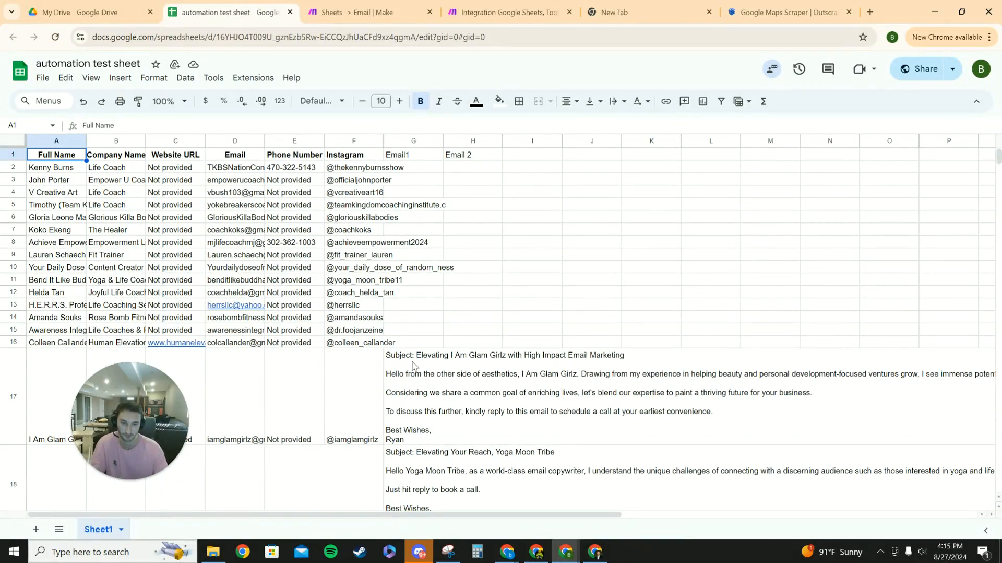
pyautogui.scroll(-5, 412, 373)
pyautogui.scroll(5, 391, 310)
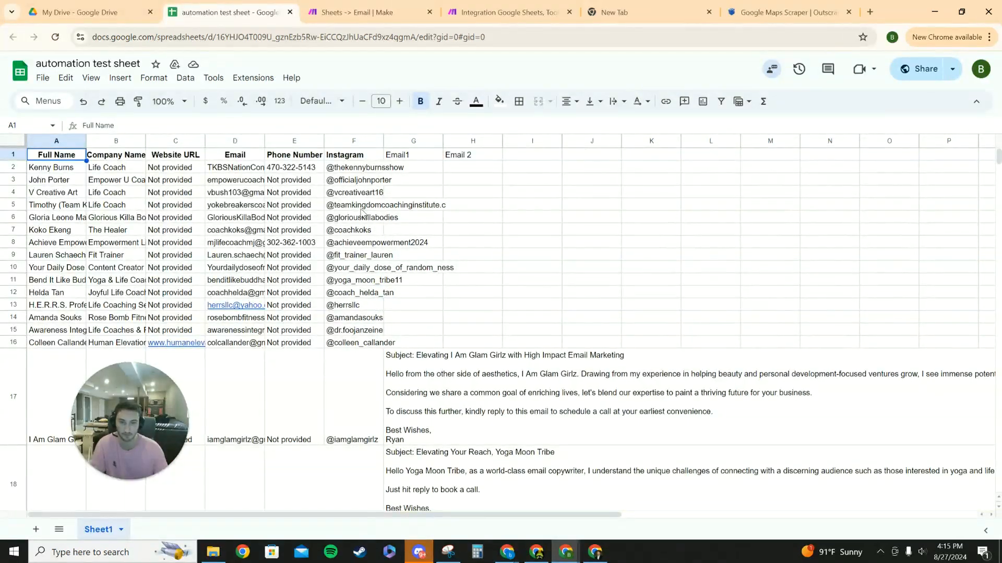
pyautogui.scroll(-3, 365, 272)
pyautogui.scroll(3, 446, 308)
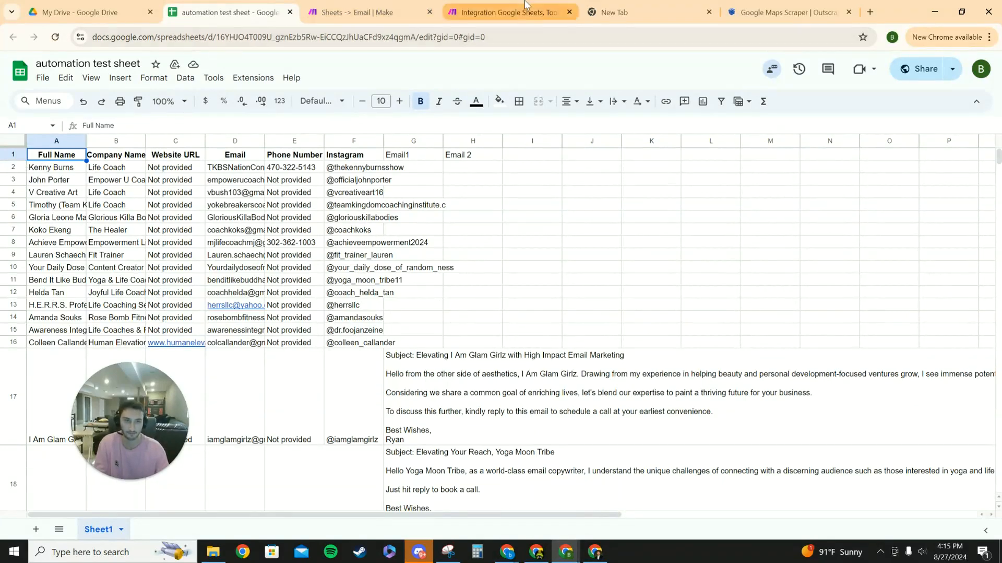
# - Switch to the other Google Drive account and open the "Mena Catering, Inc. - Email 1" document from the Email 1 Documents folder
pyautogui.click(505, 11)
pyautogui.click(365, 12)
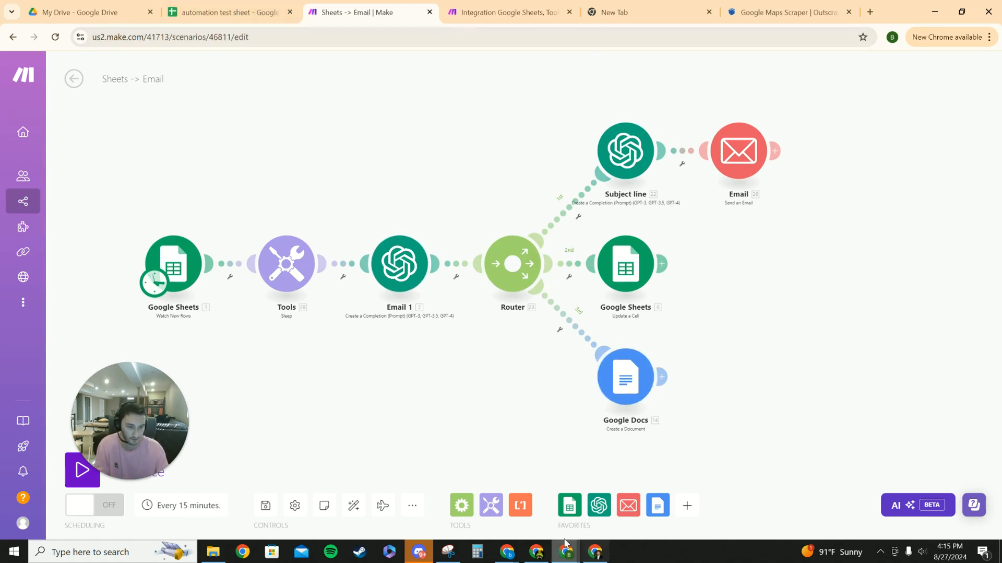
pyautogui.moveTo(507, 551)
pyautogui.click(592, 523)
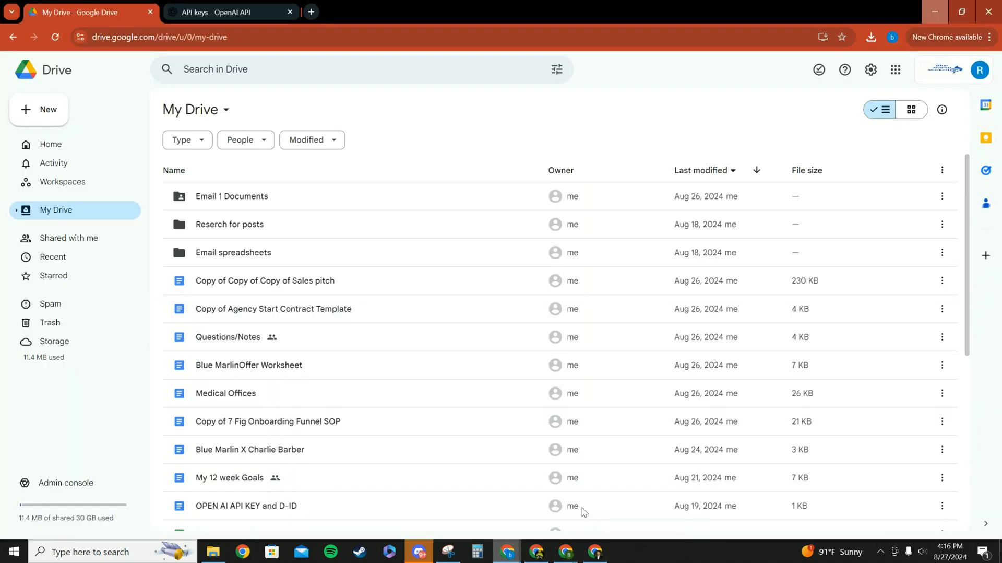
pyautogui.doubleClick(221, 198)
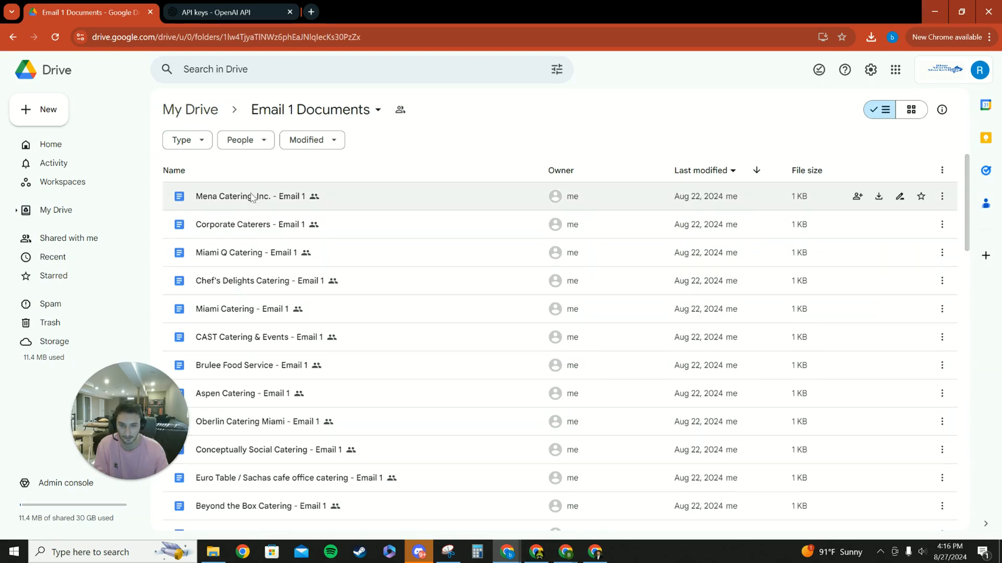
pyautogui.doubleClick(252, 196)
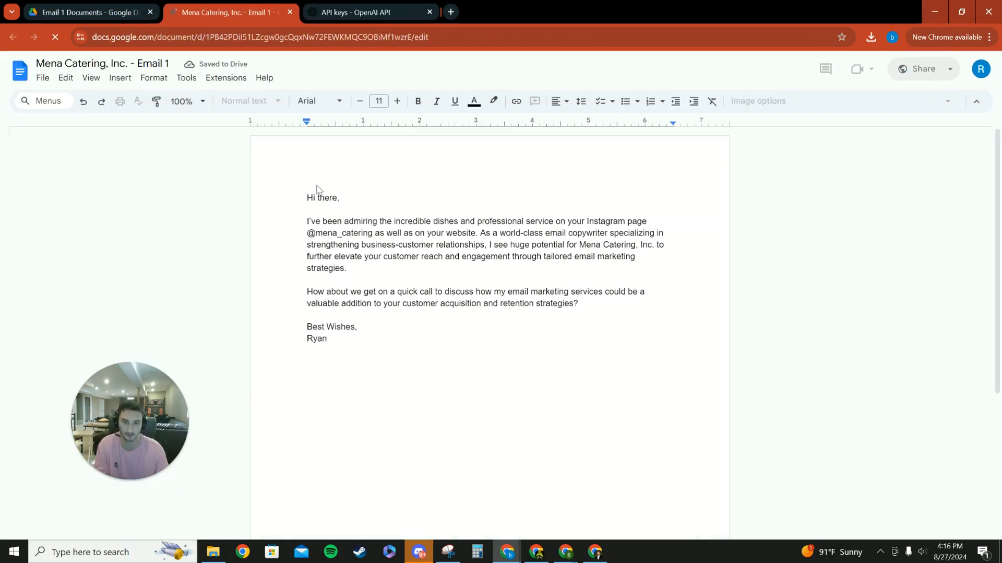
# - Read through the generated Mena Catering email, from the greeting to the call-to-action paragraph and sign-off
pyautogui.moveTo(307, 197); pyautogui.dragTo(382, 343)
pyautogui.click(382, 343)
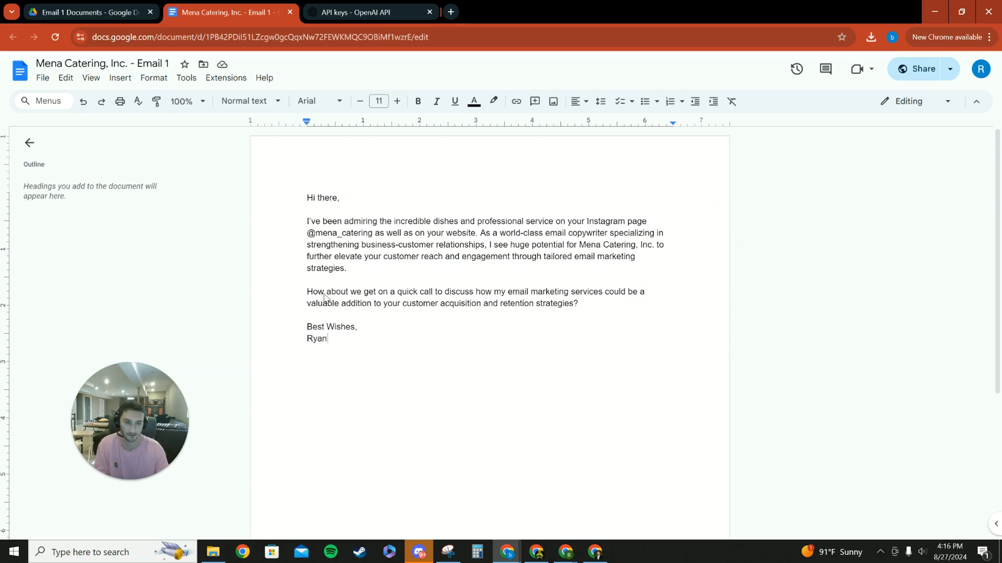
pyautogui.moveTo(315, 295); pyautogui.dragTo(615, 311)
pyautogui.click(297, 313)
pyautogui.moveTo(314, 296); pyautogui.dragTo(530, 292)
pyautogui.click(425, 339)
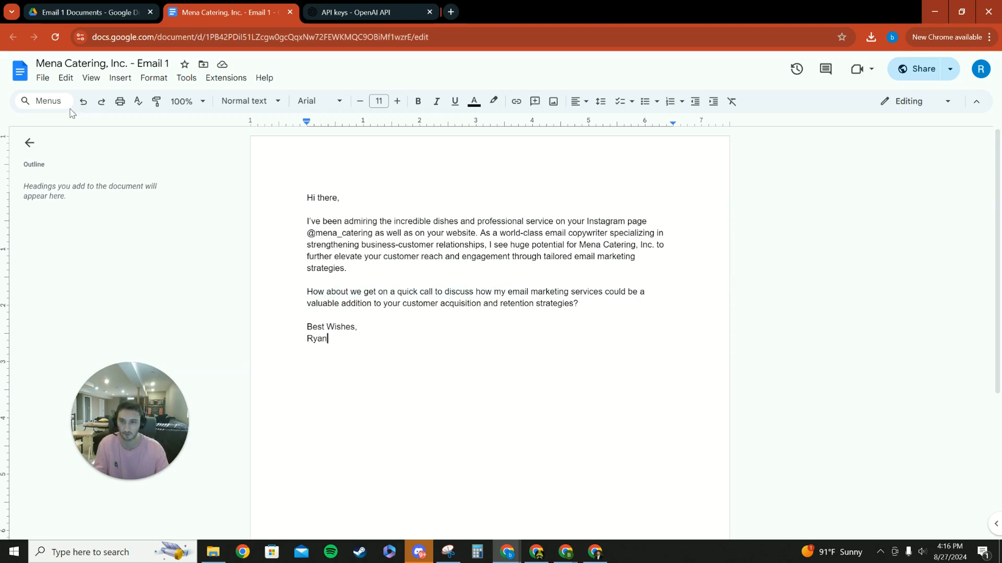
# - Close the Mena Catering document, return to My Drive and go back to the Make scenario window
pyautogui.click(29, 142)
pyautogui.click(288, 13)
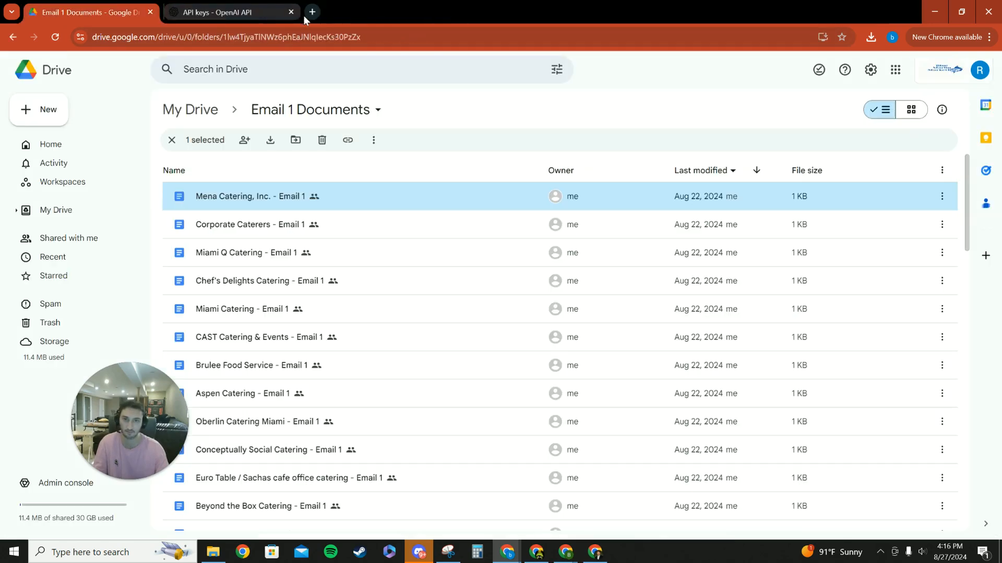
pyautogui.click(172, 140)
pyautogui.click(189, 110)
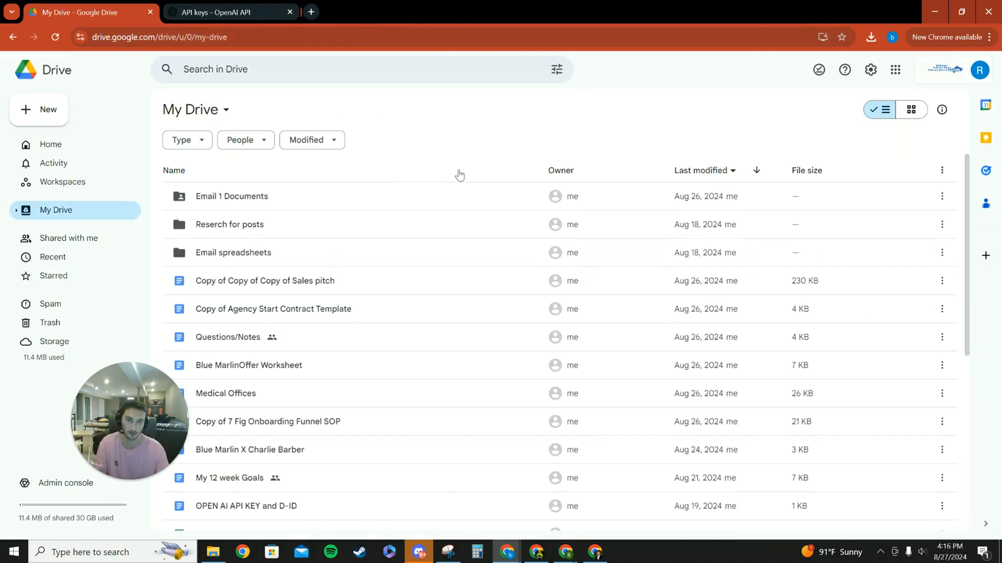
pyautogui.click(933, 12)
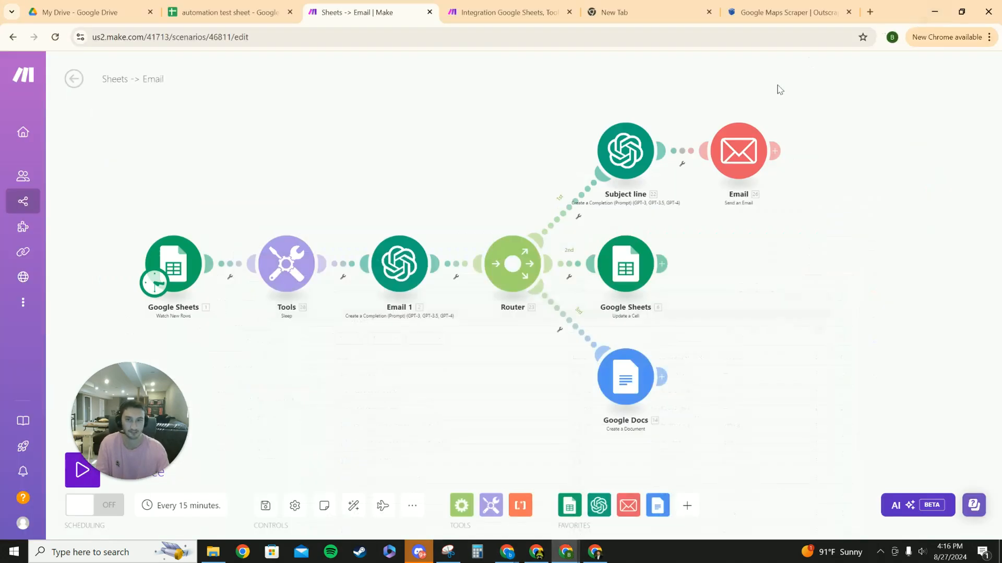
# - Switch to the automation test sheet and look through its rows down to the end of the filled data
pyautogui.click(238, 16)
pyautogui.scroll(-10, 266, 251)
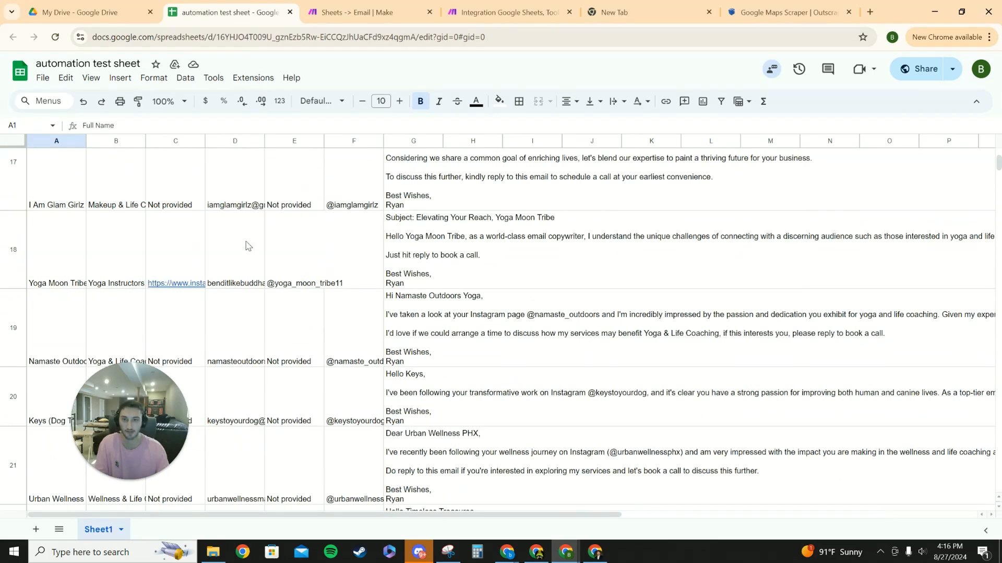
pyautogui.scroll(2, 193, 246)
pyautogui.scroll(-6, 138, 224)
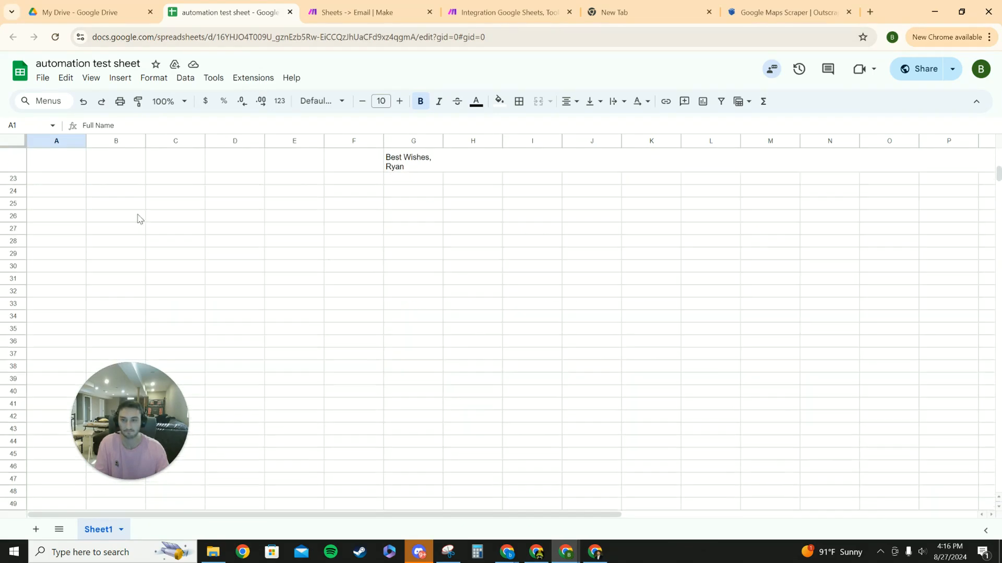
pyautogui.scroll(10, 139, 213)
pyautogui.scroll(-3, 117, 242)
pyautogui.scroll(5, 104, 234)
pyautogui.scroll(-10, 36, 188)
pyautogui.scroll(2, 30, 216)
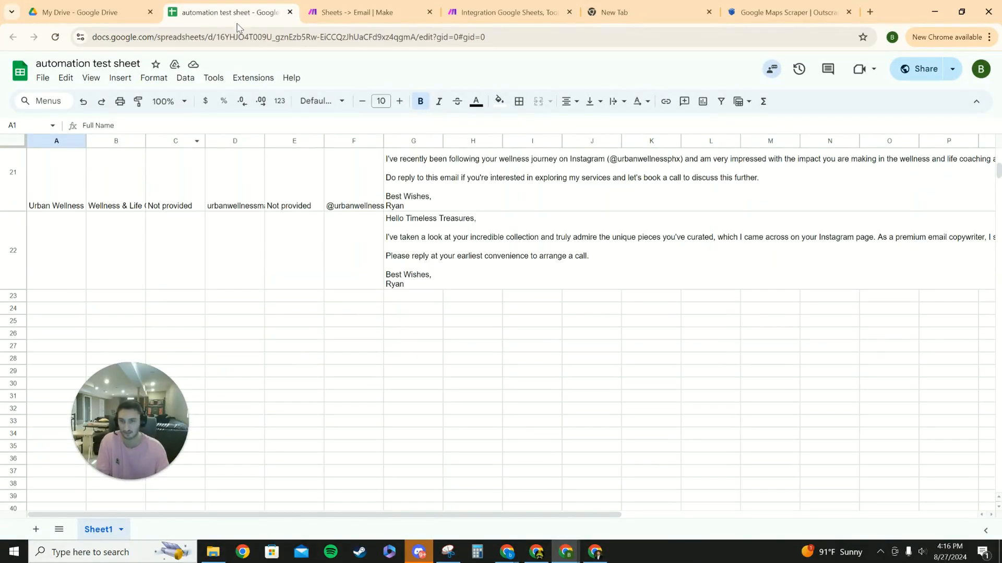
# - Open "Offical list(link with make)" from the files shared with this Drive account, and close it again
pyautogui.click(99, 11)
pyautogui.scroll(-1, 233, 238)
pyautogui.click(72, 257)
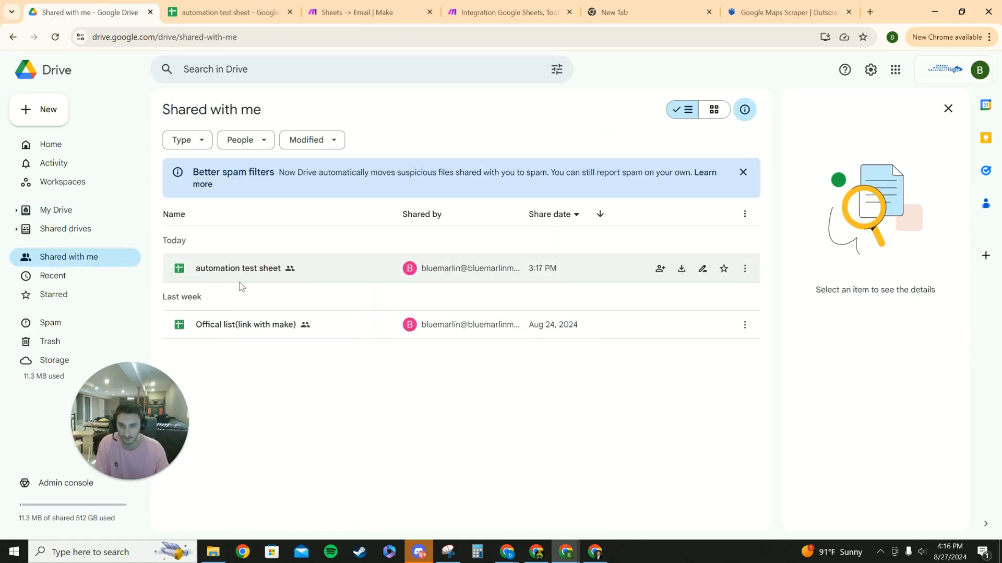
pyautogui.doubleClick(248, 324)
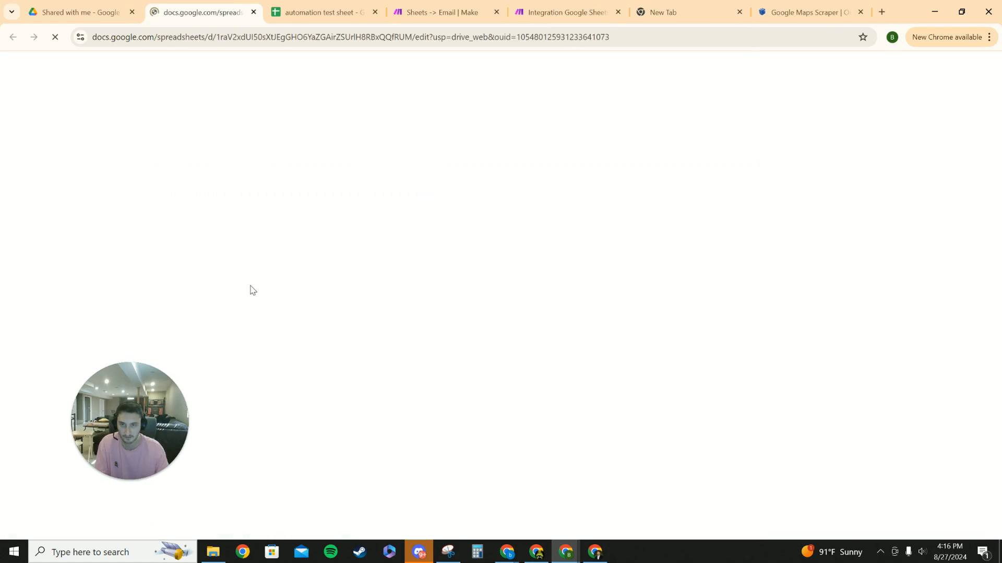
pyautogui.click(254, 12)
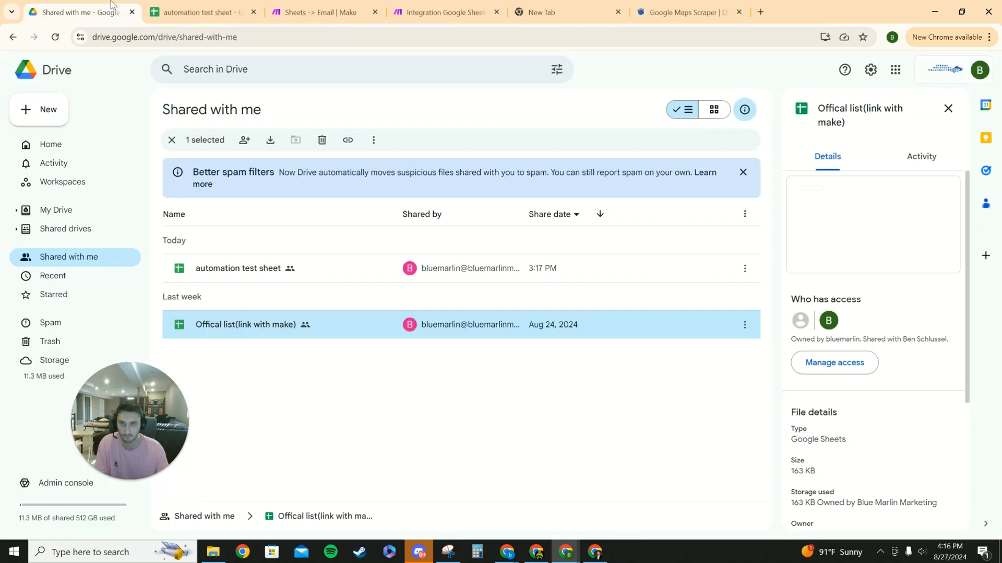
# - In the other Drive account, look through "Email Campagin list" in the Email spreadsheets folder, and close it
pyautogui.moveTo(508, 552)
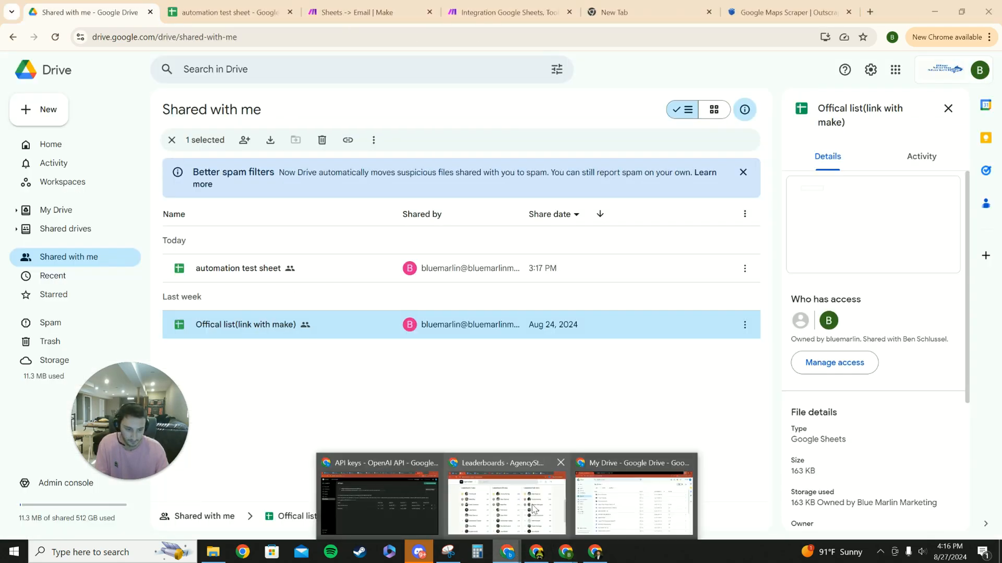
pyautogui.click(624, 503)
pyautogui.doubleClick(277, 254)
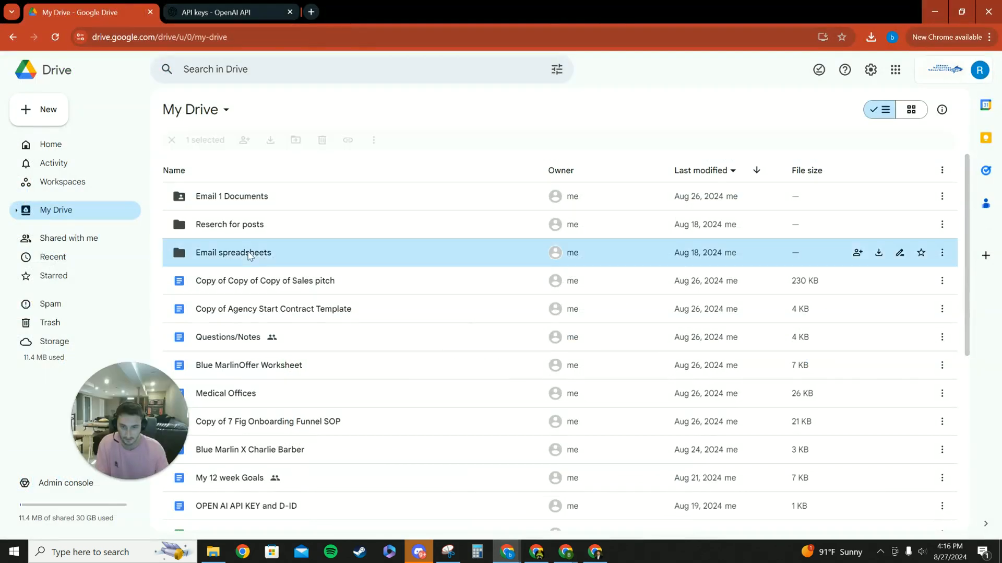
pyautogui.doubleClick(275, 255)
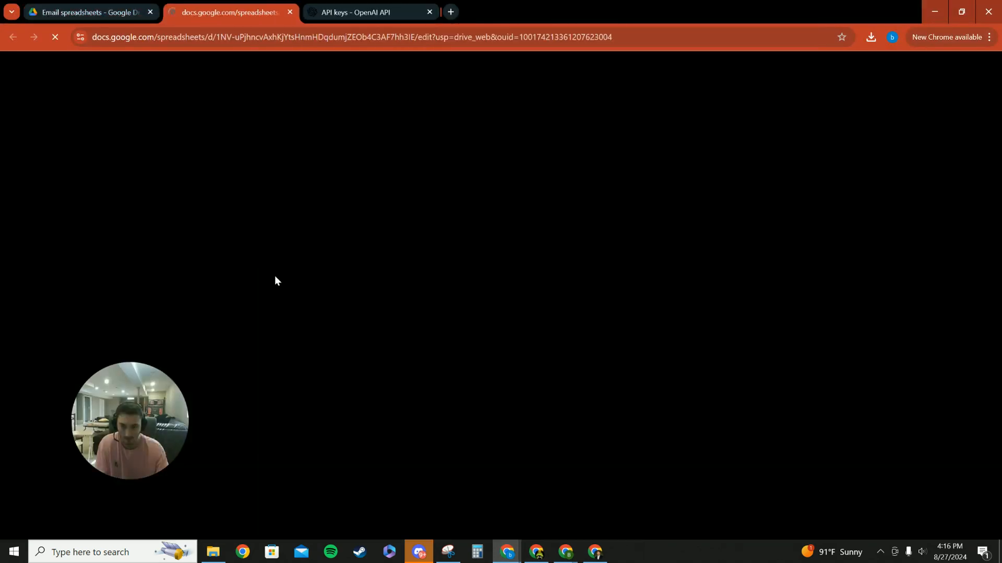
pyautogui.scroll(-20, 314, 288)
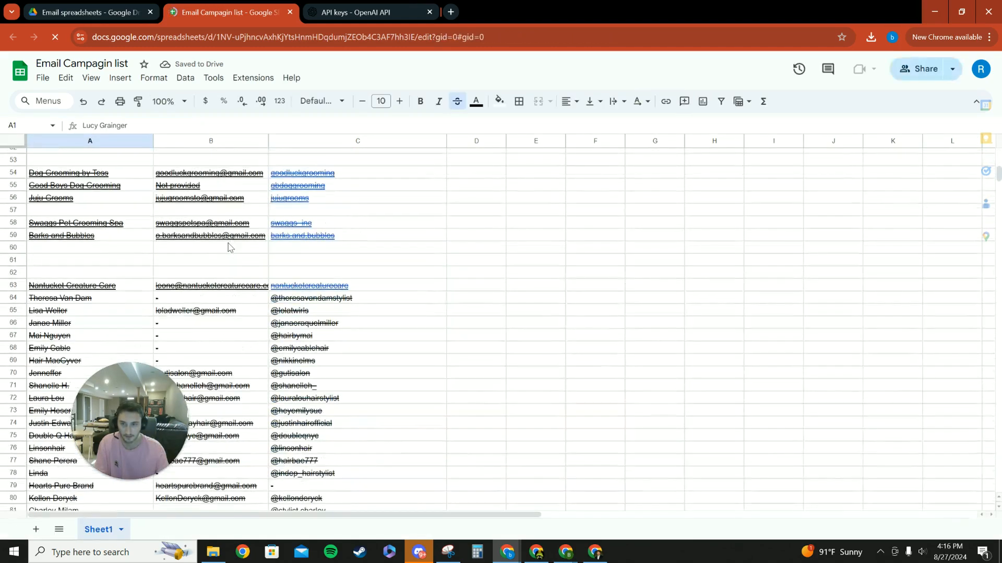
pyautogui.scroll(-5, 343, 279)
pyautogui.moveTo(964, 204); pyautogui.dragTo(967, 352)
pyautogui.click(290, 12)
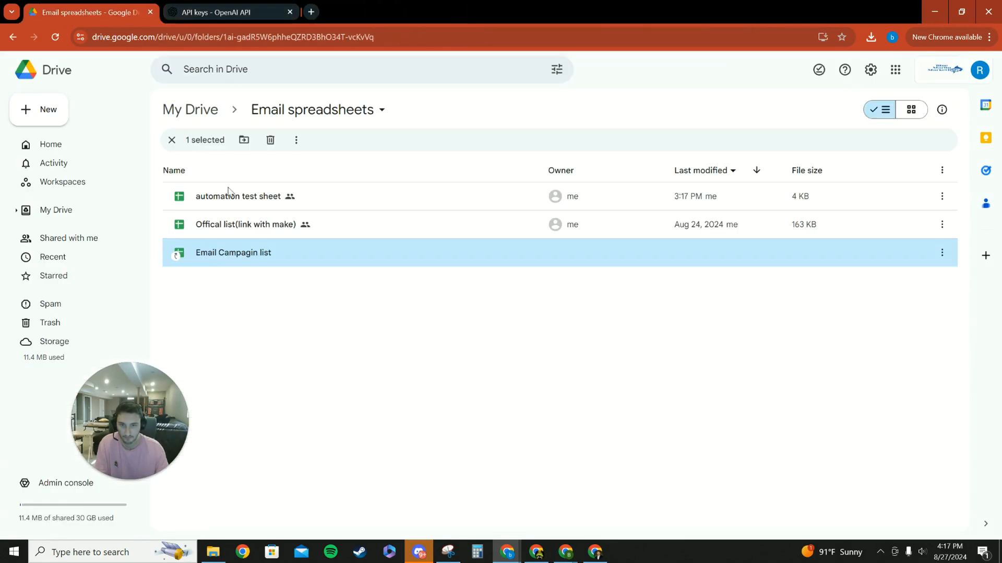
# - Open "Offical list(link with make)" from the Email spreadsheets folder, close it and return to My Drive
pyautogui.click(234, 224)
pyautogui.doubleClick(234, 224)
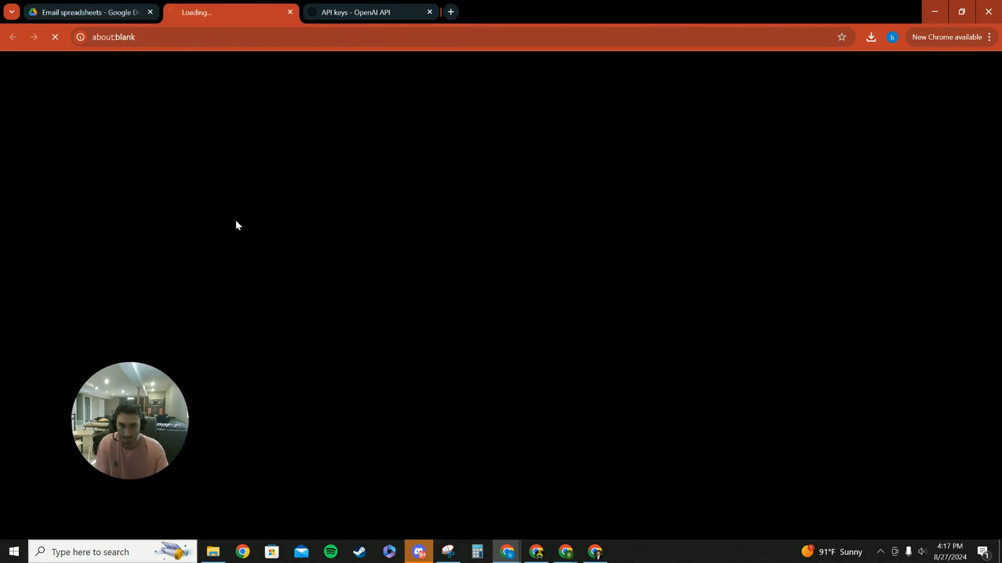
pyautogui.click(291, 12)
pyautogui.click(192, 109)
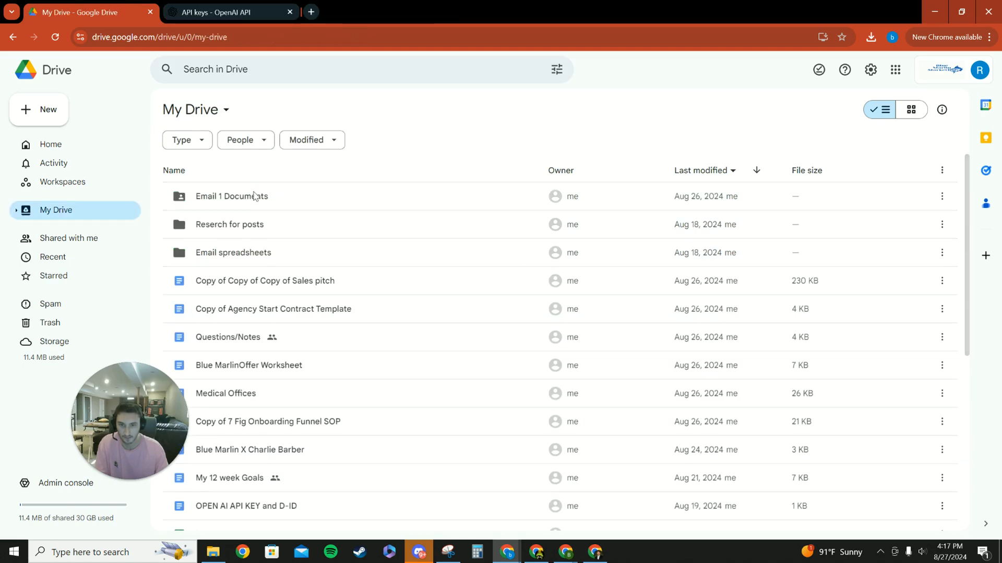
# - Look through the suggested files on Drive's home page and view the OpenAI API keys page, then leave that browser window
pyautogui.click(64, 150)
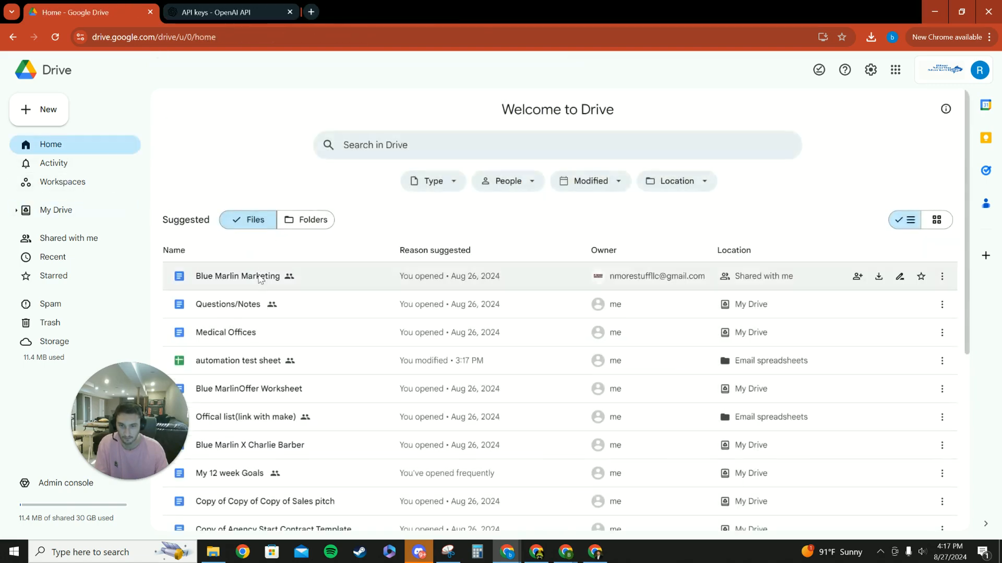
pyautogui.scroll(-3, 261, 282)
pyautogui.scroll(-2, 262, 293)
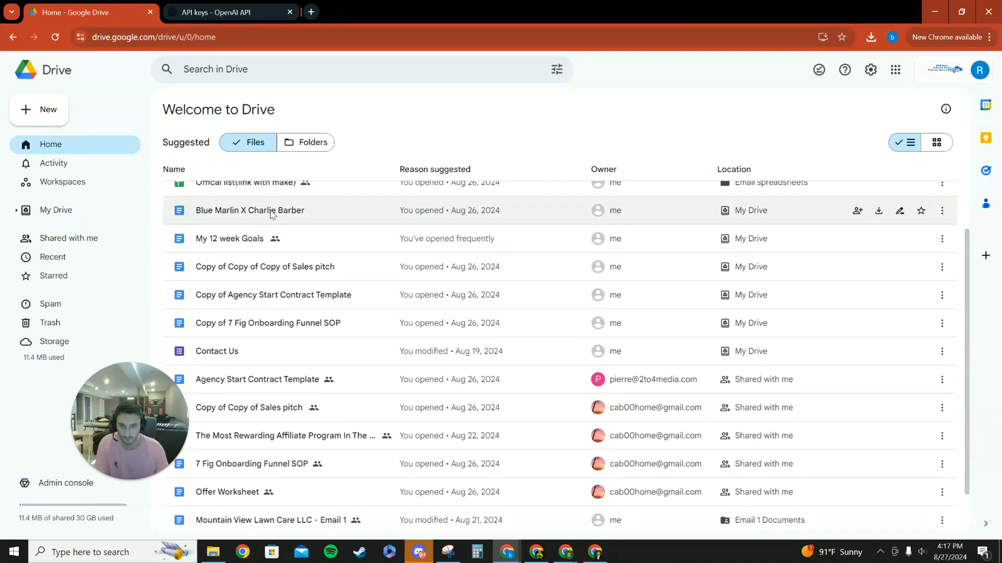
pyautogui.scroll(-3, 258, 203)
pyautogui.scroll(8, 218, 194)
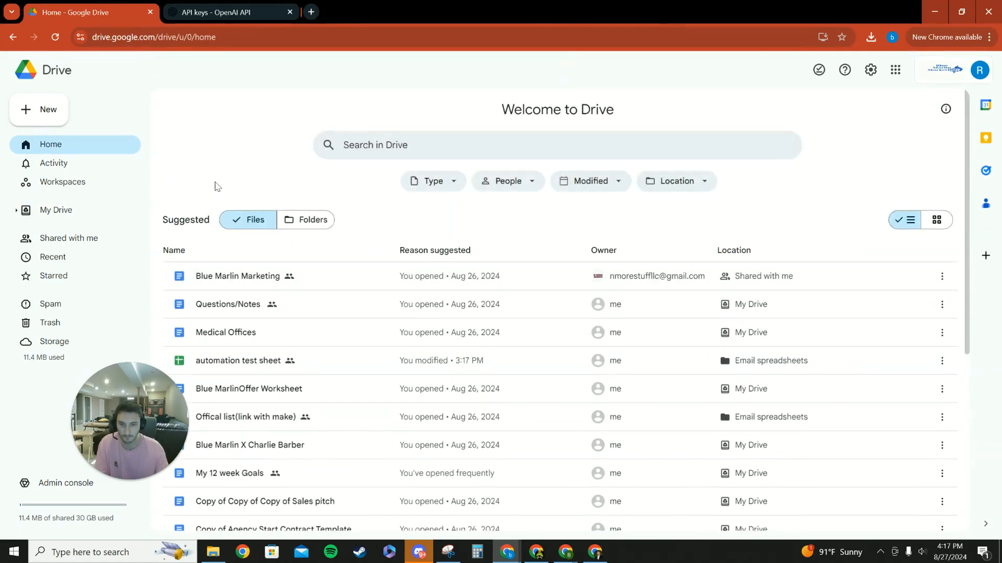
pyautogui.click(188, 12)
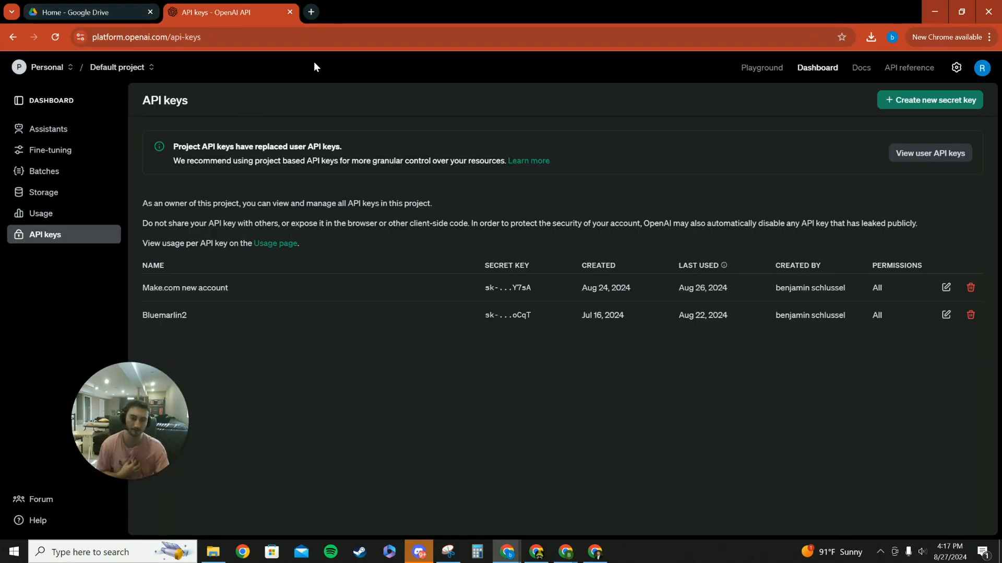
pyautogui.click(935, 11)
# - Switch to Outscraper's Google Maps Scraper and review its category, location and enrichment settings
pyautogui.click(765, 16)
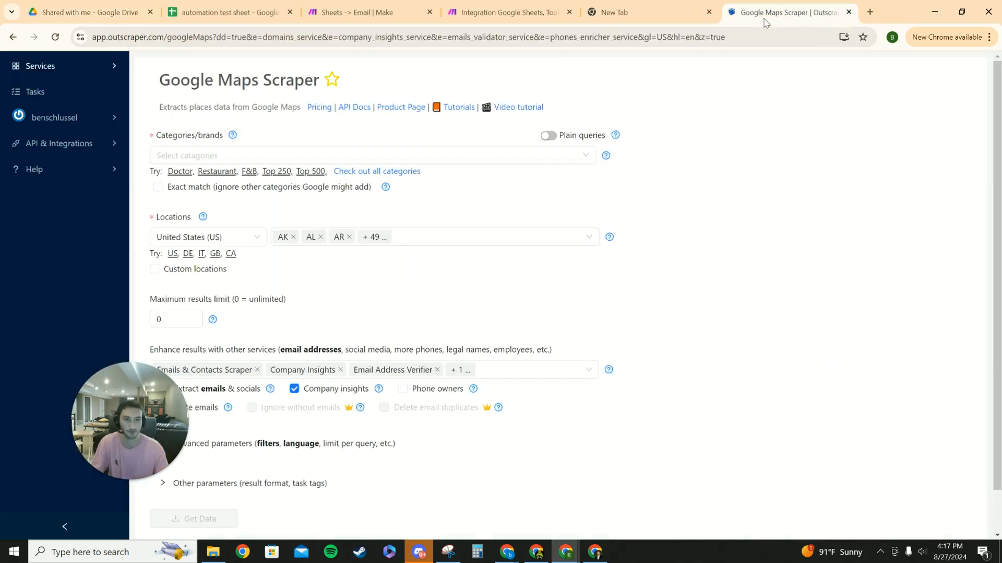
pyautogui.scroll(-1, 284, 220)
pyautogui.scroll(1, 268, 221)
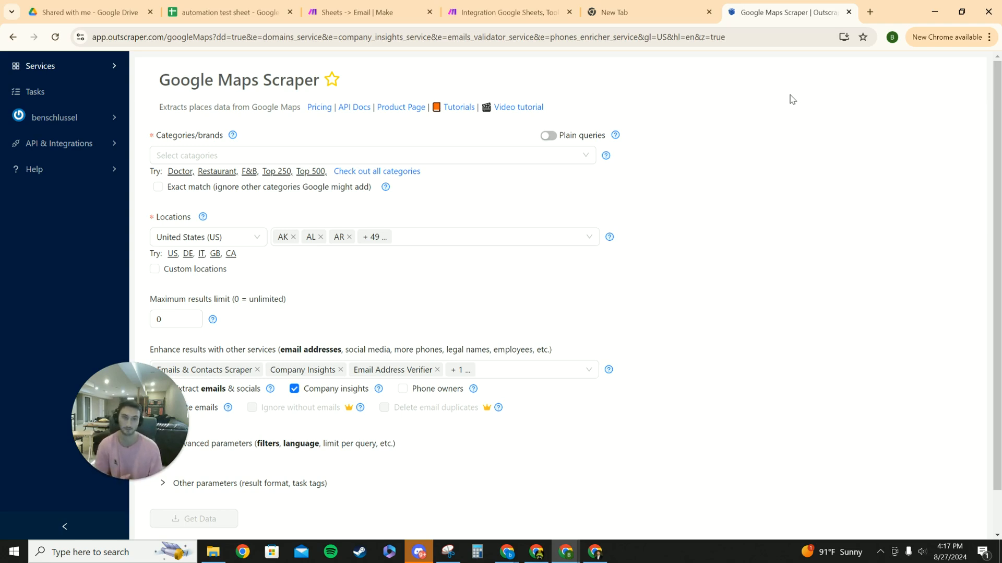
# - Open the Outscraper account profile and examine the remaining credits and the top-up options
pyautogui.moveTo(28, 73)
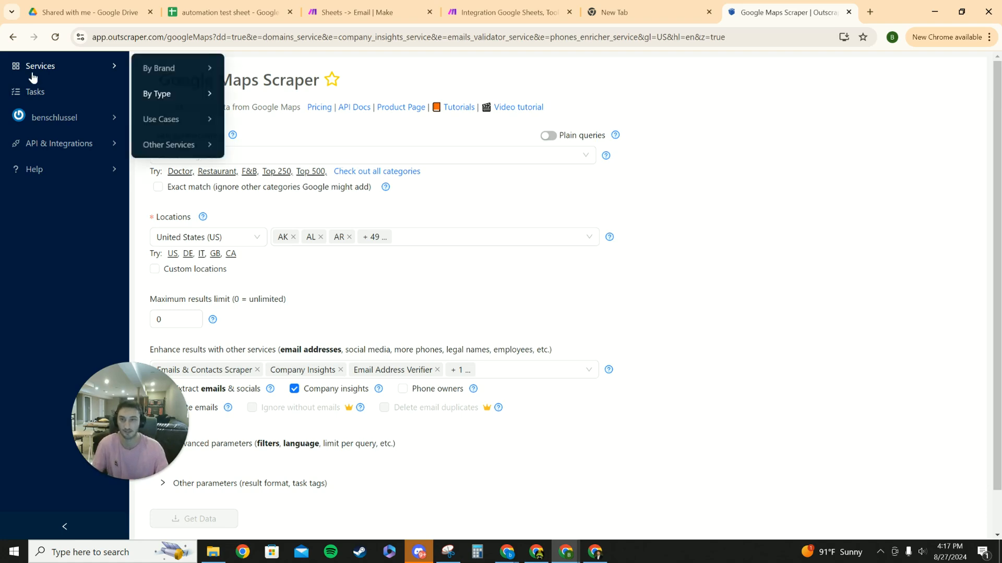
pyautogui.moveTo(60, 120)
pyautogui.click(140, 119)
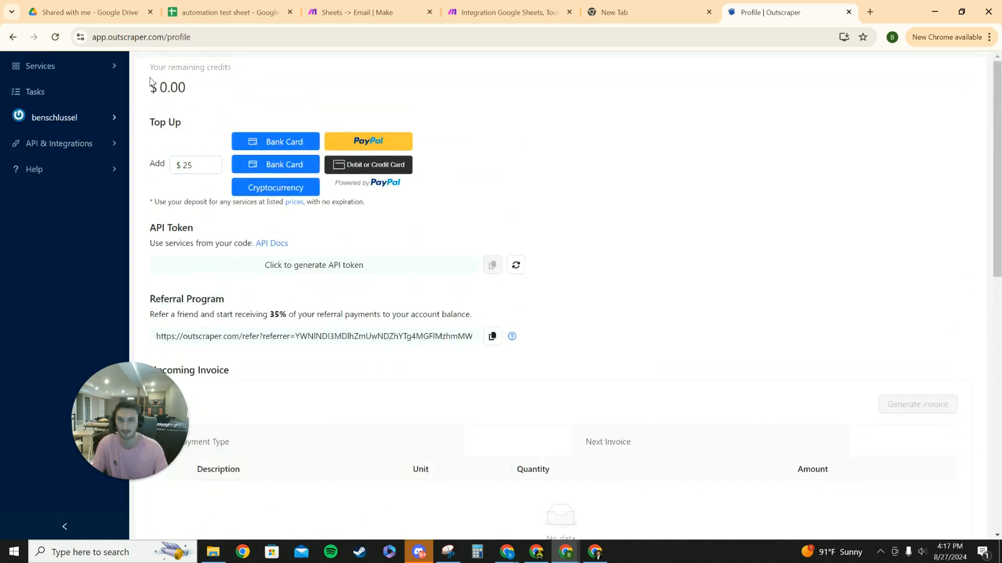
pyautogui.moveTo(165, 87); pyautogui.dragTo(208, 91)
pyautogui.click(209, 94)
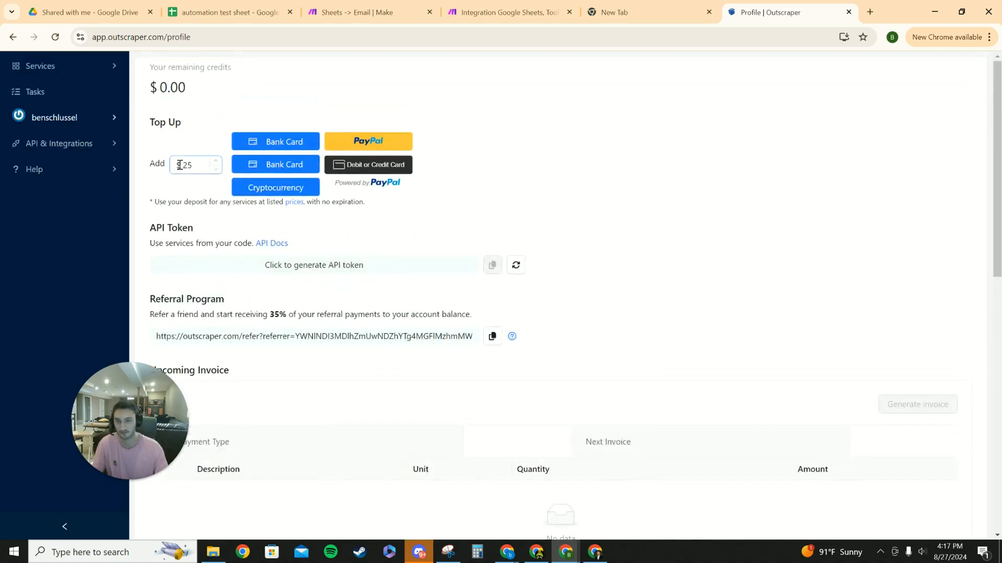
pyautogui.scroll(-1, 366, 279)
pyautogui.scroll(1, 365, 281)
pyautogui.moveTo(42, 67)
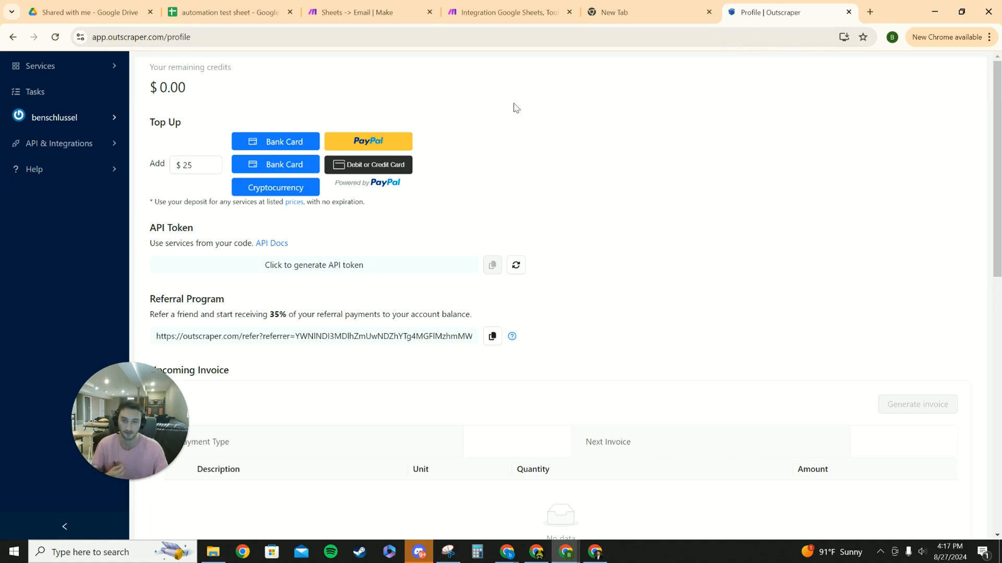
# - Search Google for Outscraper in a separate tab, close the results and return to the Outscraper profile
pyautogui.click(869, 11)
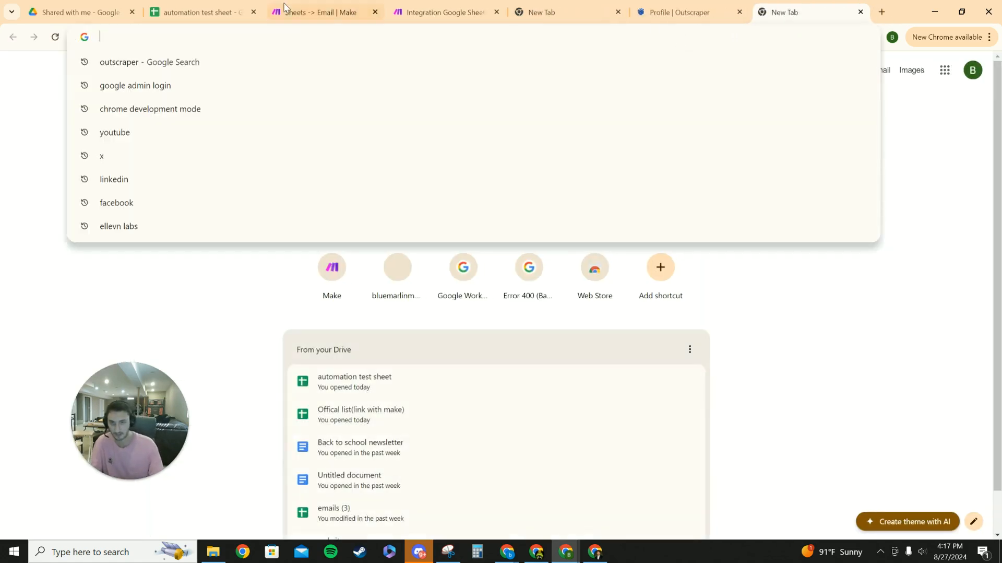
pyautogui.click(172, 62)
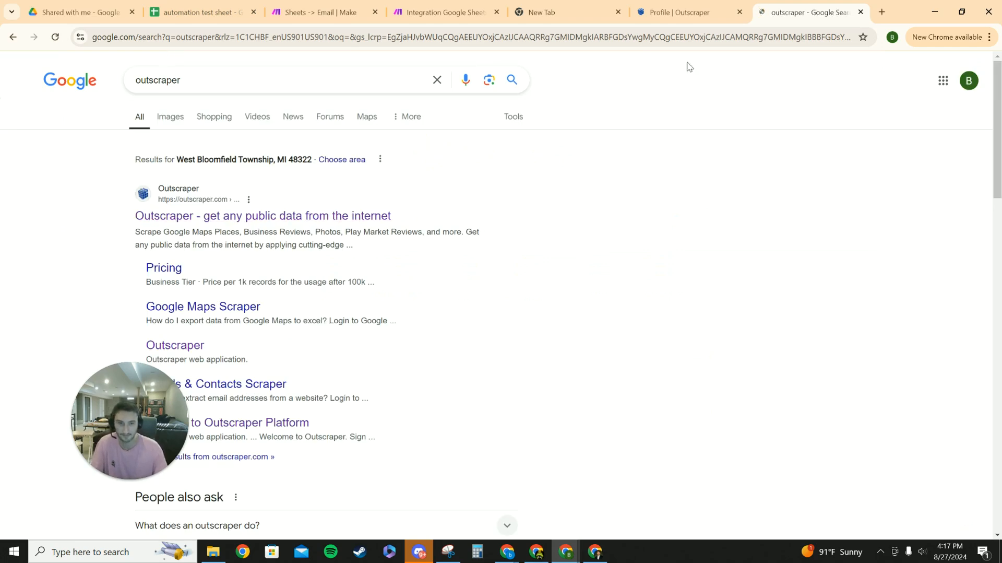
pyautogui.click(684, 12)
pyautogui.click(861, 12)
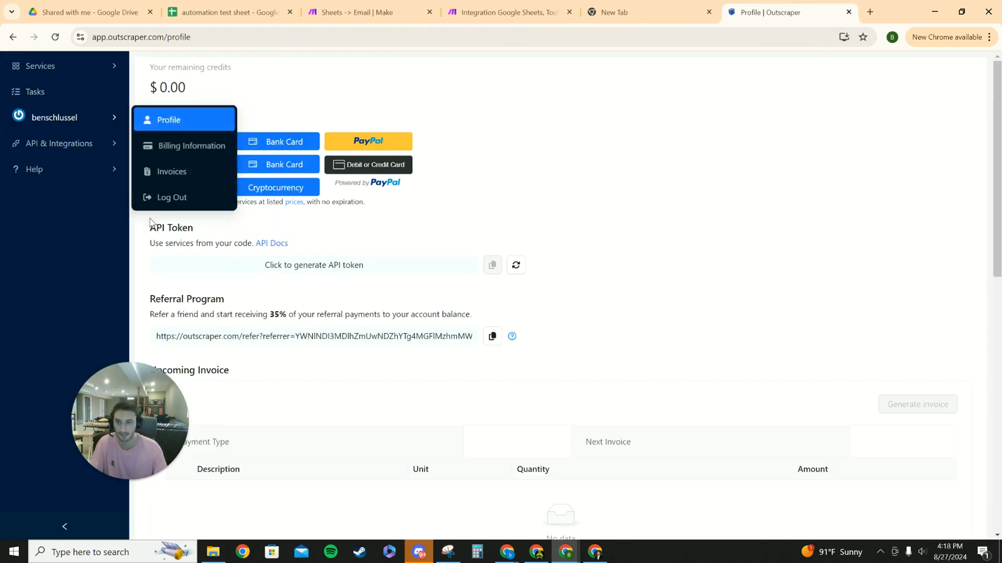
# - Open the Google Maps Scraper from Outscraper's Google services
pyautogui.moveTo(77, 67)
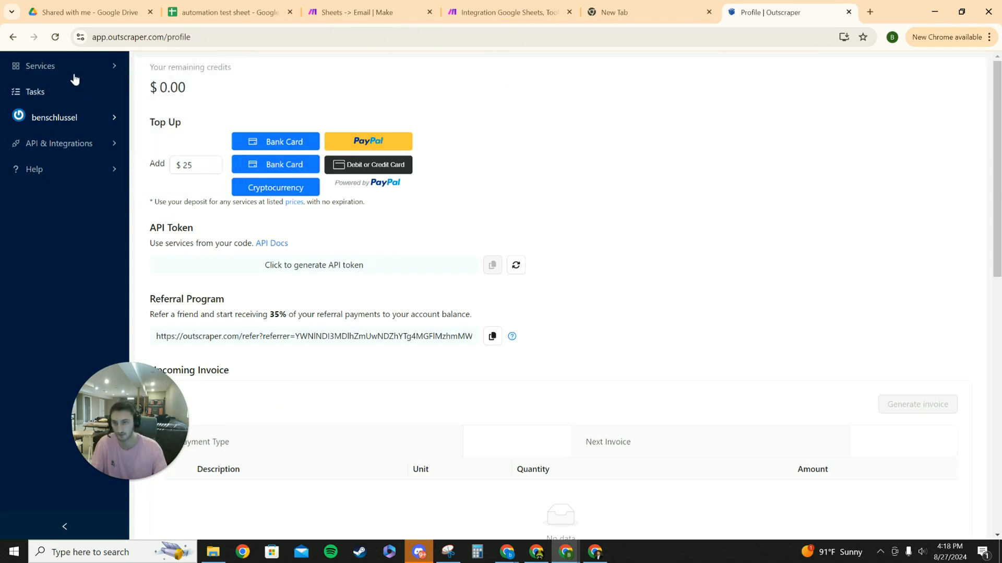
pyautogui.moveTo(183, 74)
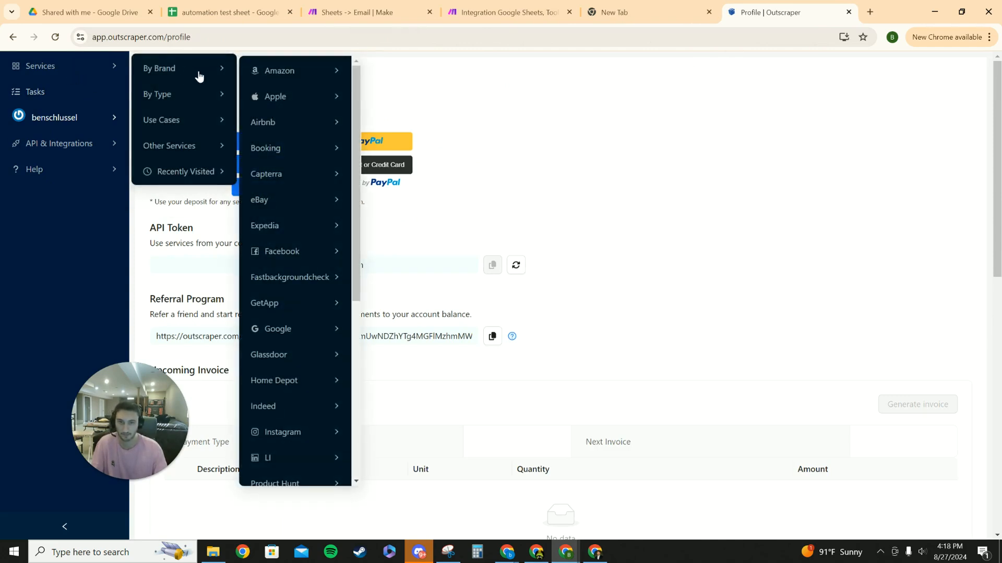
pyautogui.moveTo(288, 331)
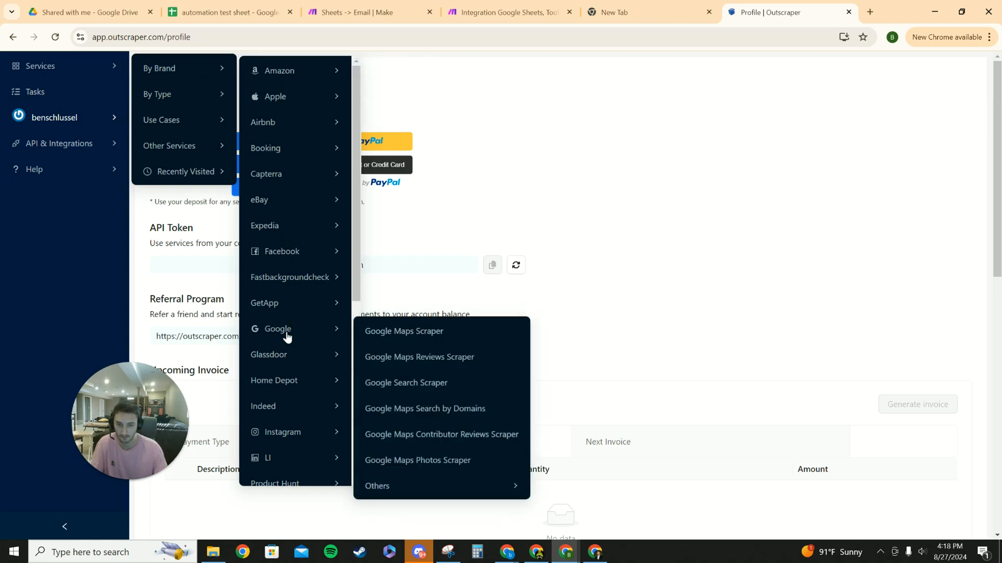
pyautogui.click(413, 335)
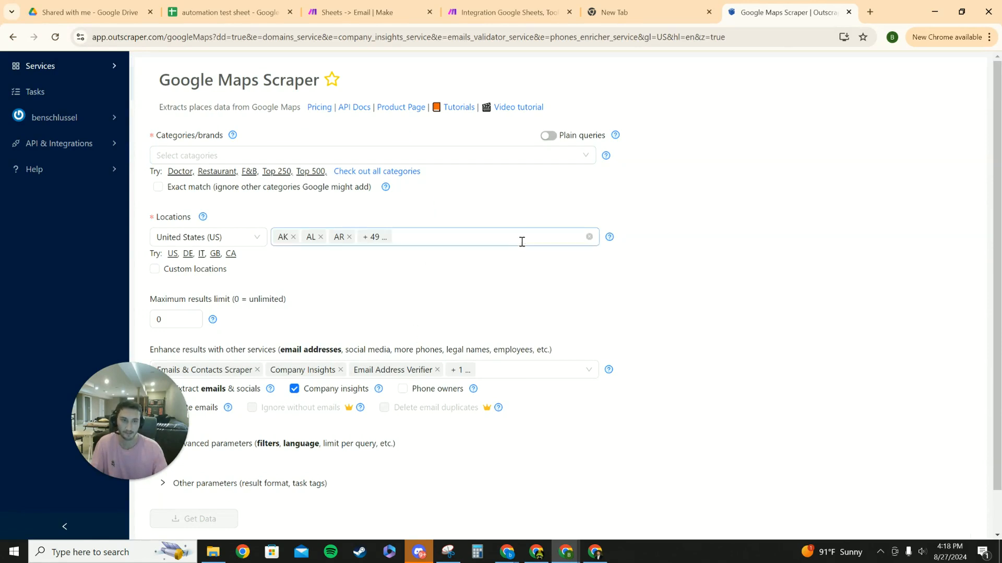
# - Set the scraper's business category to personal trainer
pyautogui.click(277, 157)
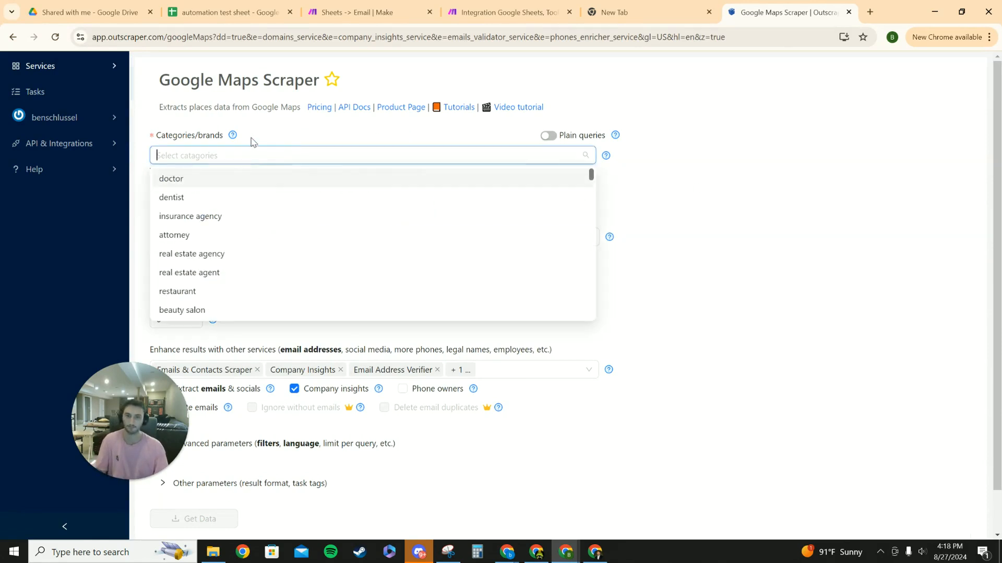
pyautogui.click(279, 147)
pyautogui.click(245, 150)
pyautogui.write('Personal train')
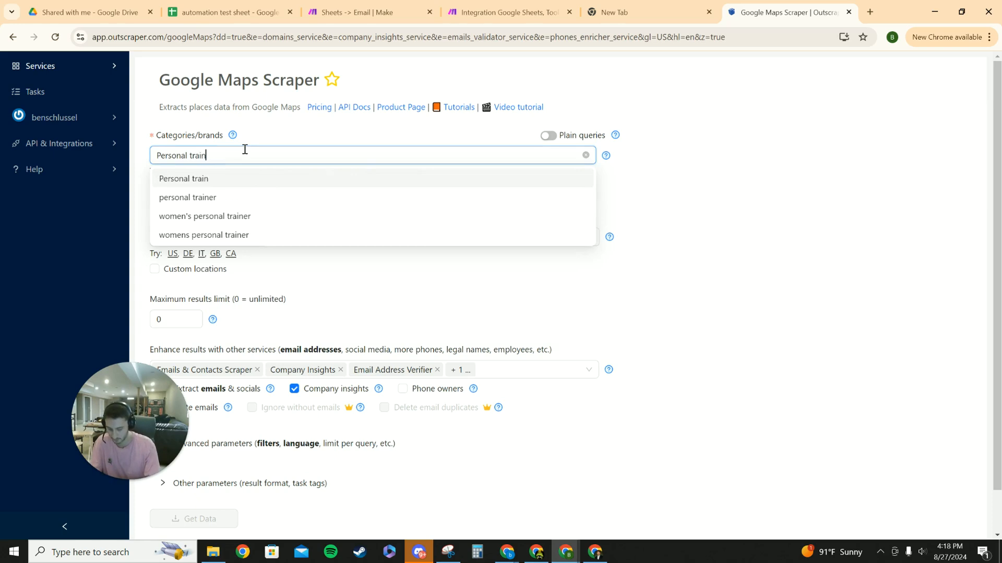
pyautogui.click(213, 201)
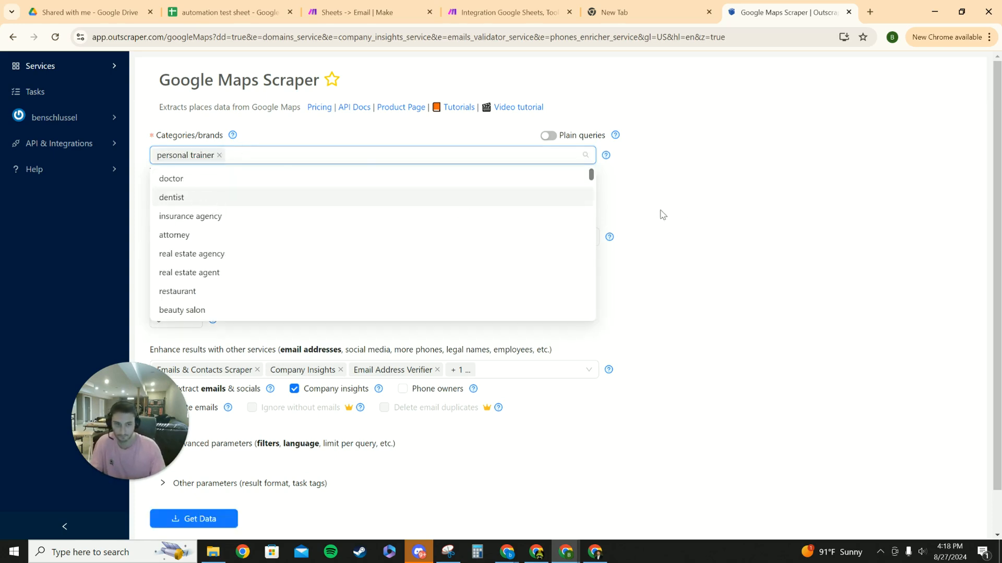
pyautogui.click(672, 215)
# - Look through Outscraper's full list of Google Maps business categories, close it and return to the scraper
pyautogui.scroll(-1, 268, 206)
pyautogui.scroll(1, 247, 186)
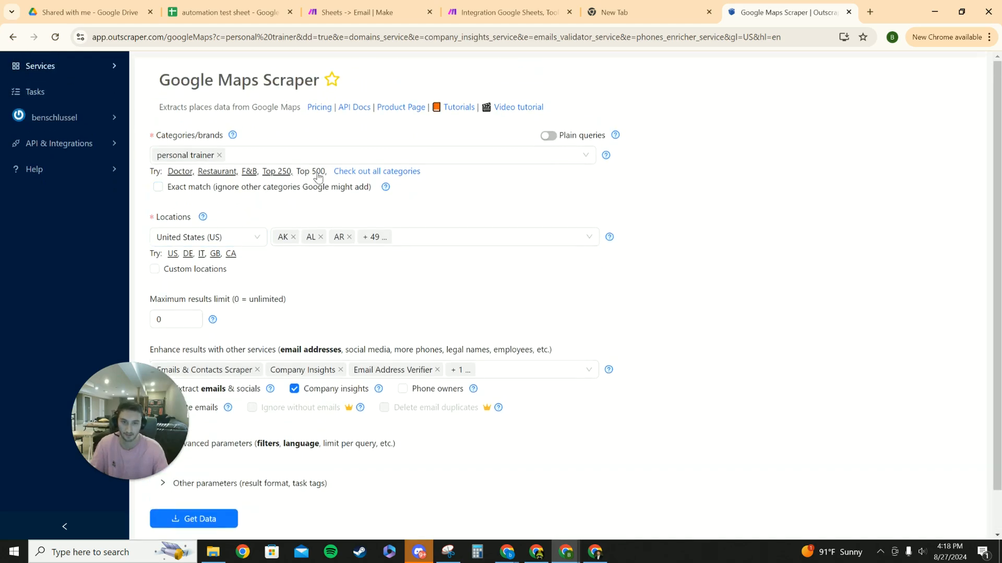
pyautogui.click(358, 174)
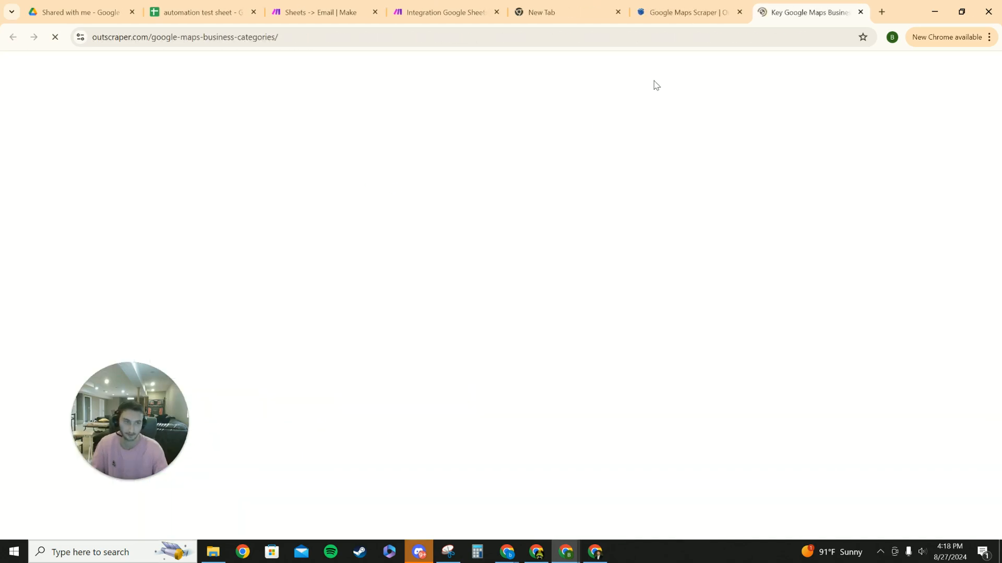
pyautogui.scroll(-5, 445, 270)
pyautogui.scroll(1, 636, 149)
pyautogui.scroll(-9, 674, 108)
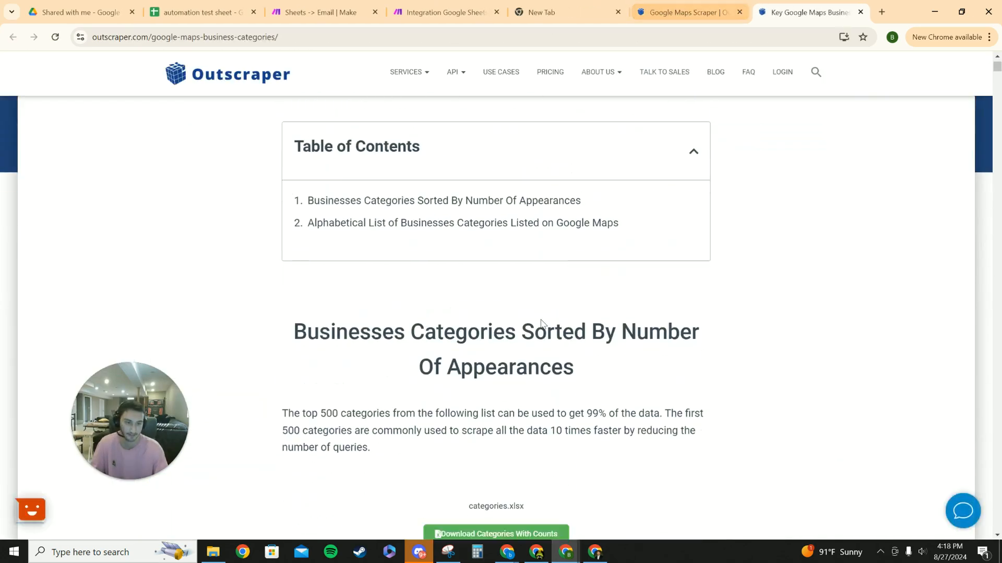
pyautogui.scroll(1, 454, 327)
pyautogui.click(684, 12)
pyautogui.click(861, 12)
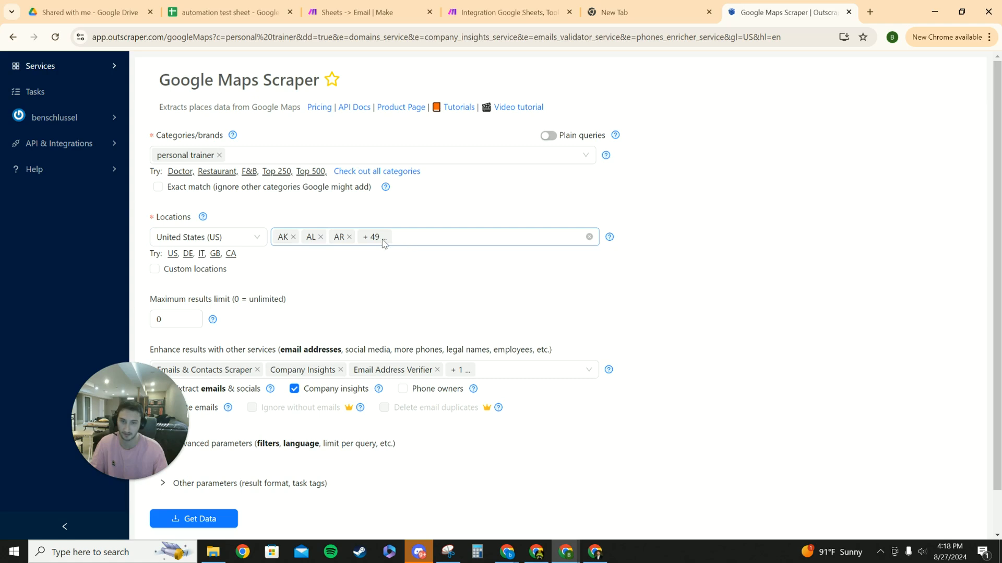
# - Browse the countries available for the scraper's location and keep United States selected
pyautogui.click(231, 236)
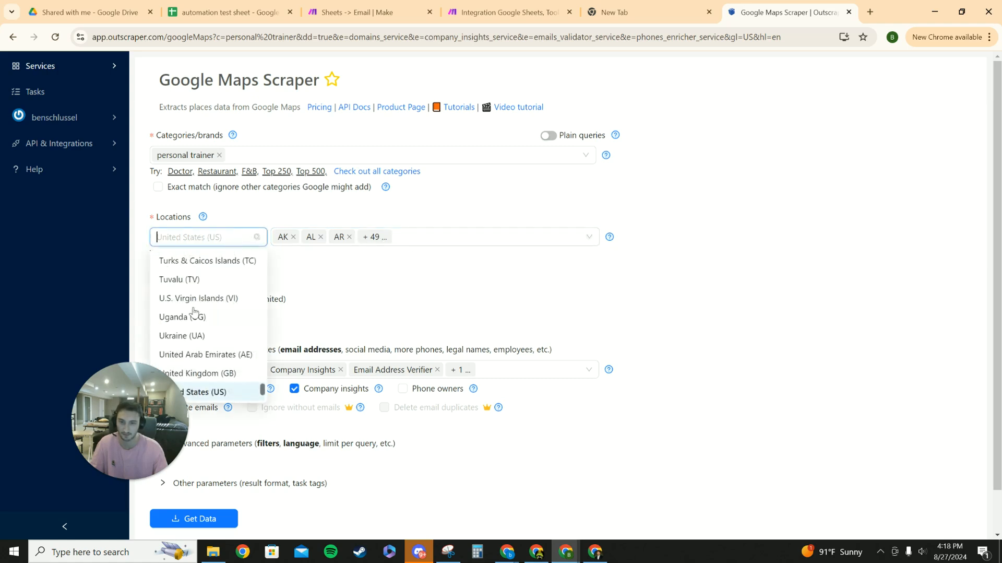
pyautogui.scroll(-5, 194, 312)
pyautogui.scroll(8, 203, 277)
pyautogui.scroll(20, 177, 264)
pyautogui.scroll(15, 185, 256)
pyautogui.click(328, 290)
# - Set the maximum results limit to 250 and replace it with 100
pyautogui.scroll(-1, 327, 289)
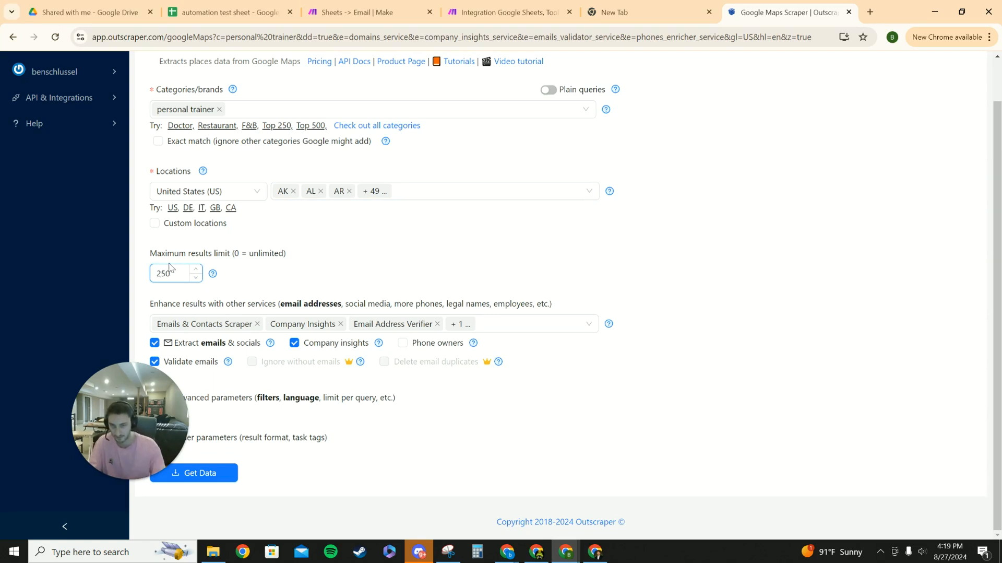
pyautogui.click(356, 272)
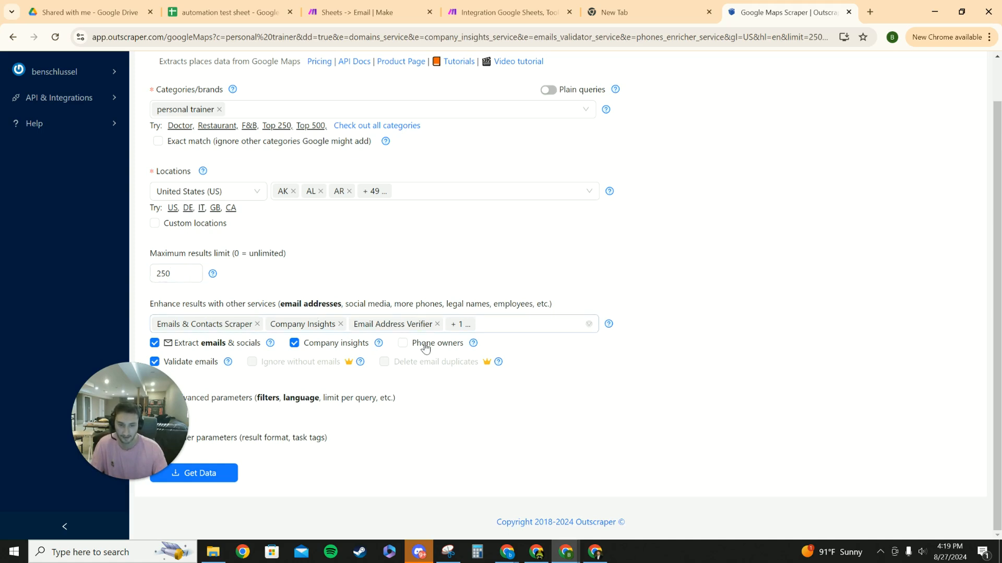
pyautogui.doubleClick(196, 272)
pyautogui.write('1250')
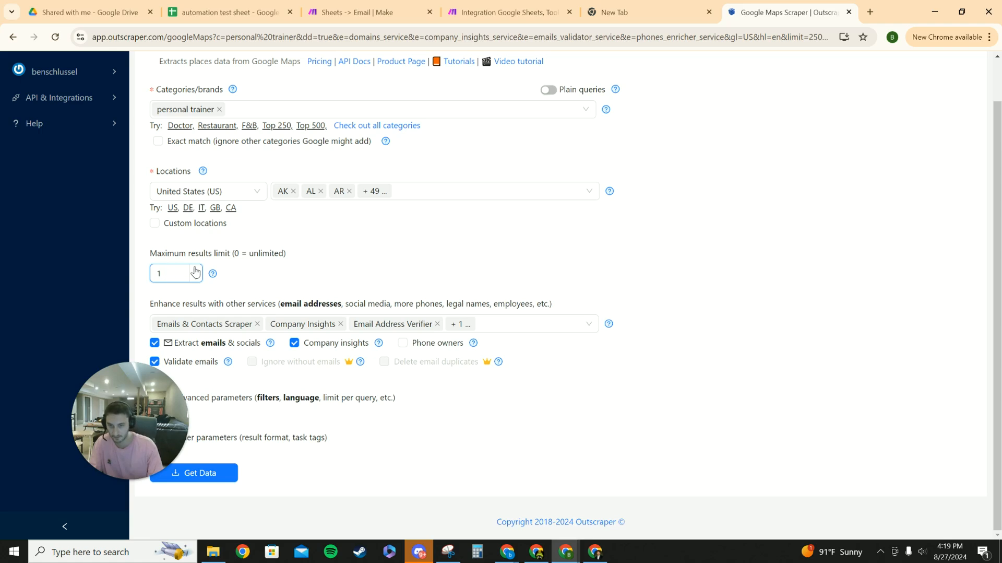
pyautogui.click(358, 276)
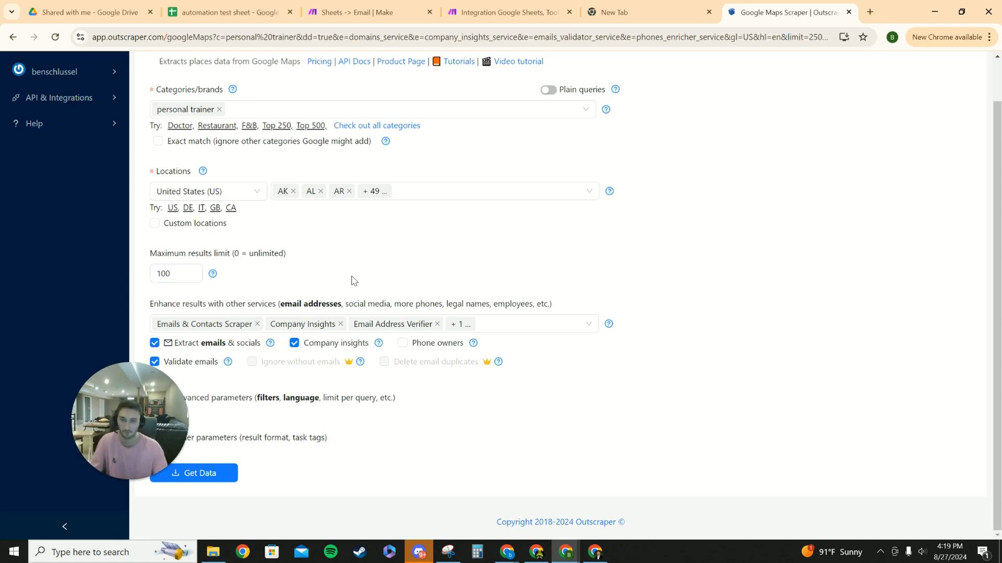
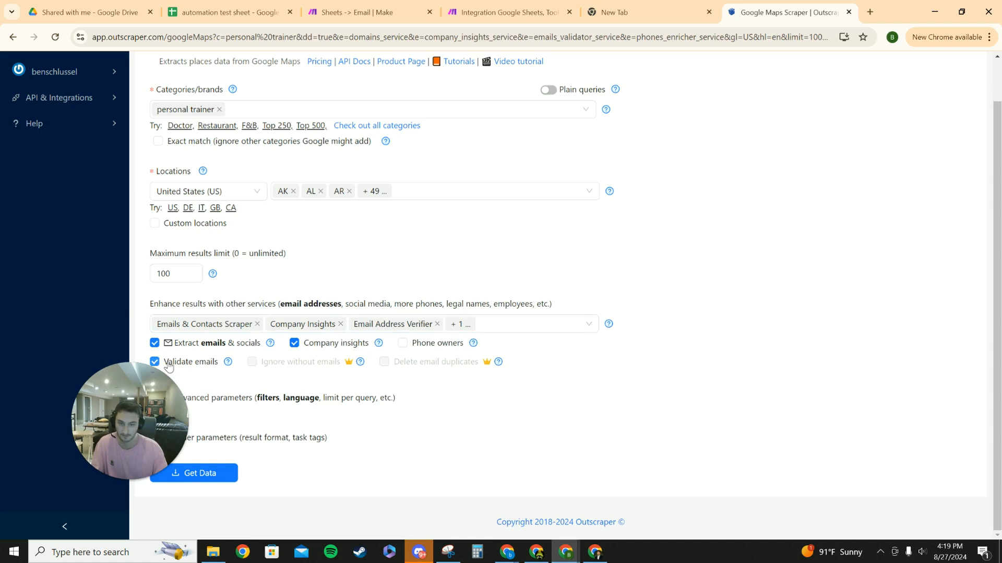
# - Clear all enrichment services and select only Emails & Contacts Scraper and Email Address Verifier
pyautogui.click(589, 323)
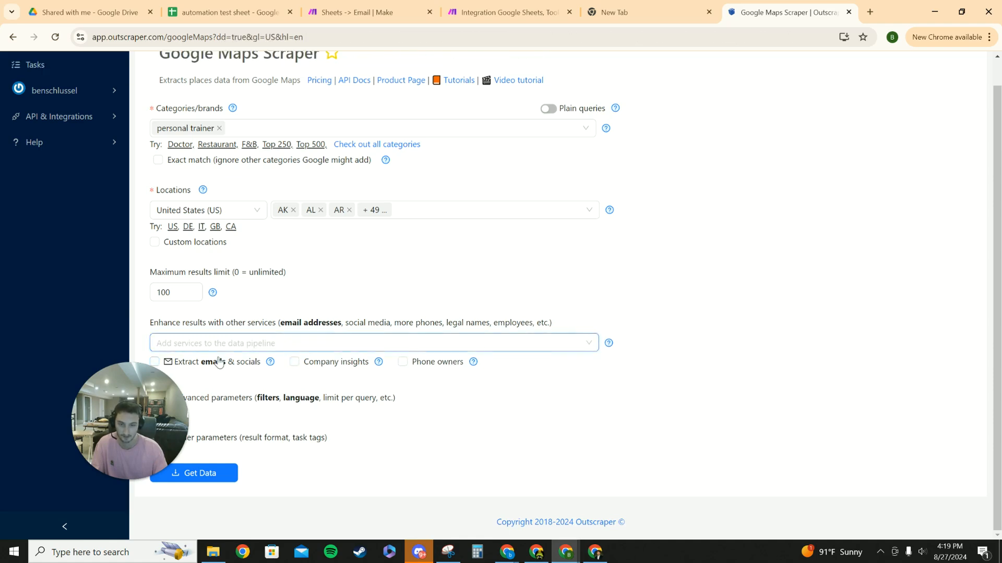
pyautogui.click(277, 343)
pyautogui.scroll(-5, 312, 369)
pyautogui.moveTo(167, 385); pyautogui.dragTo(798, 264)
pyautogui.click(280, 344)
pyautogui.scroll(3, 257, 372)
pyautogui.scroll(-1, 282, 327)
pyautogui.scroll(1, 284, 308)
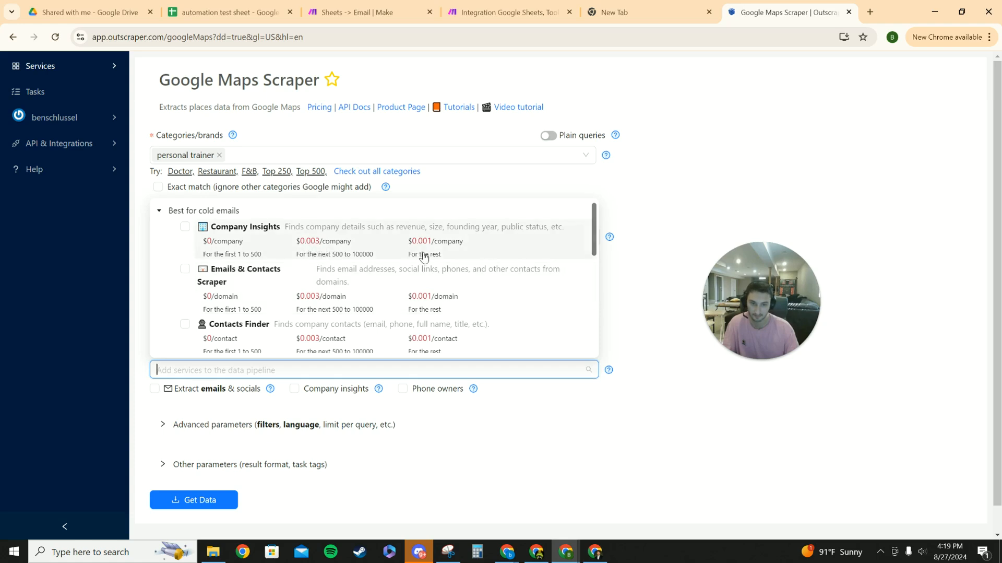
pyautogui.click(185, 268)
pyautogui.click(185, 324)
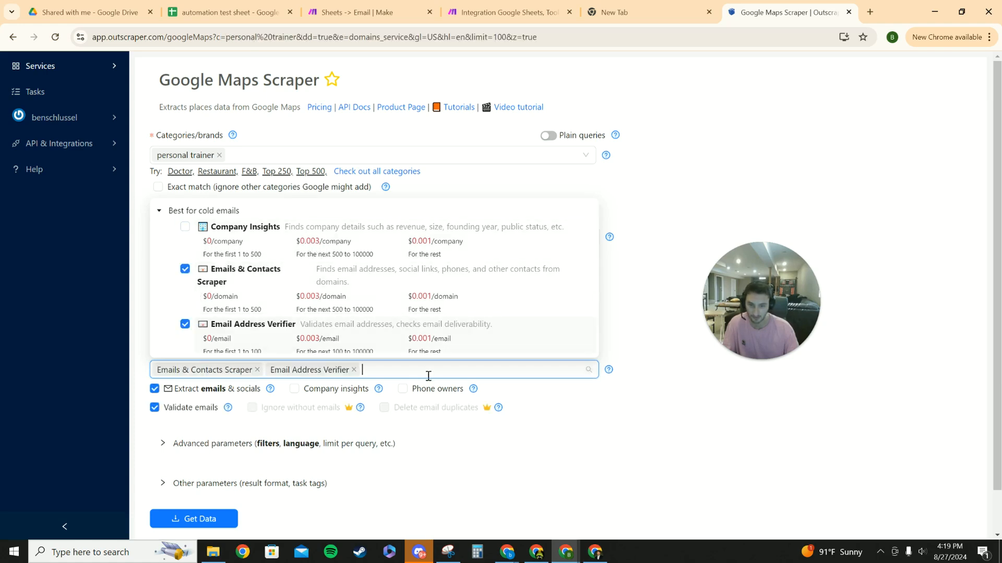
pyautogui.click(632, 432)
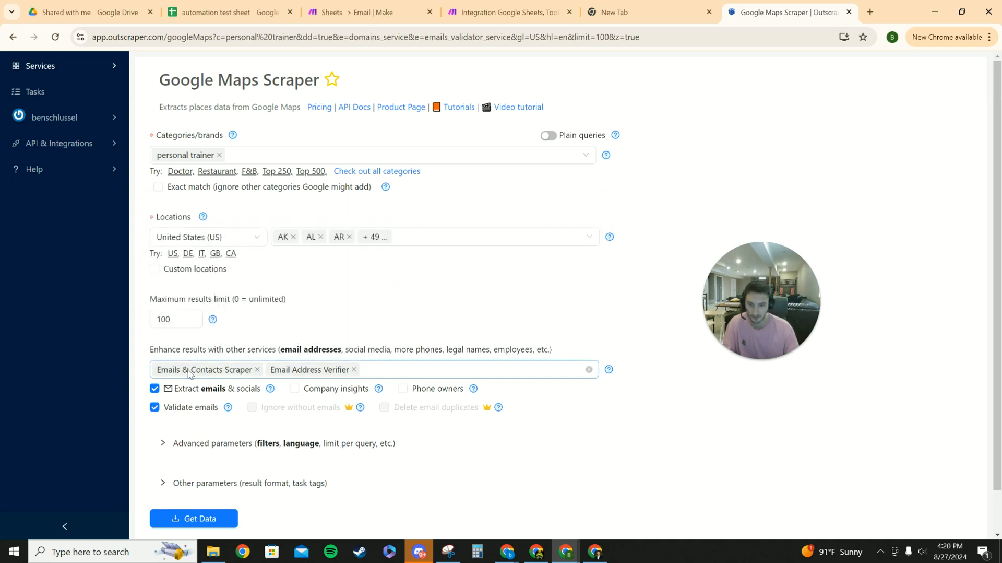
# - Expand the advanced parameters to review the filter, language and duplicate settings, and collapse them again
pyautogui.scroll(-2, 313, 386)
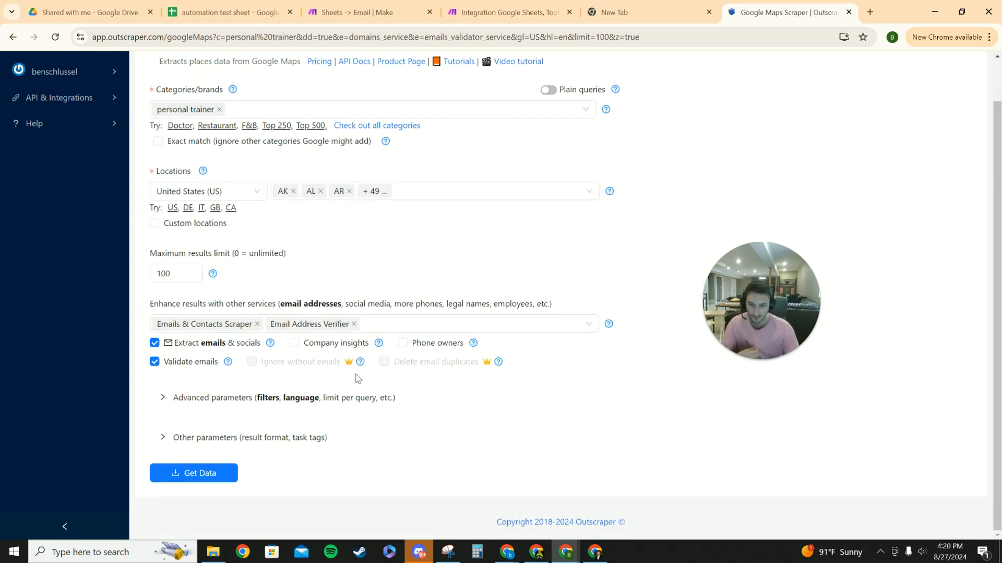
pyautogui.click(305, 398)
pyautogui.scroll(-4, 293, 417)
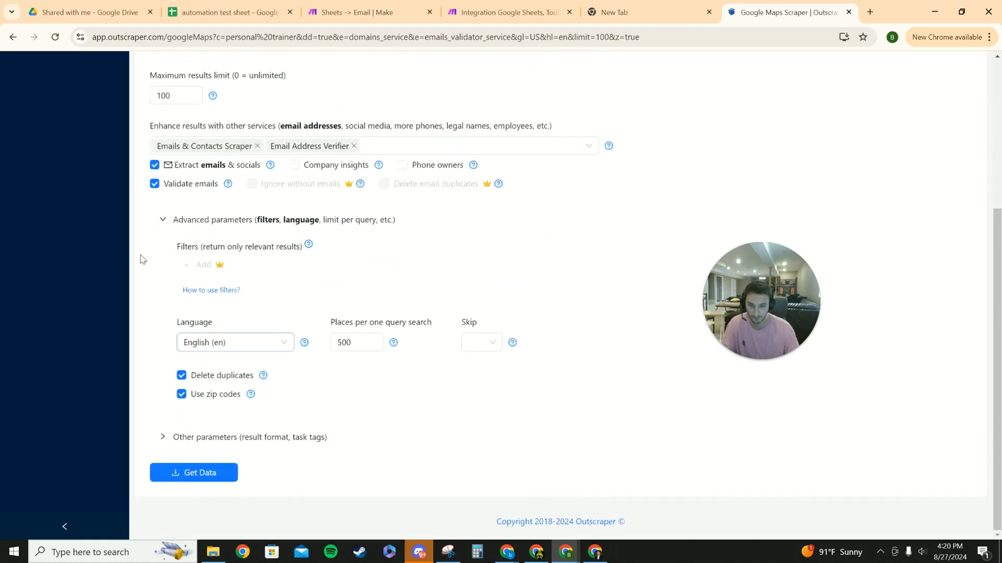
pyautogui.click(188, 226)
pyautogui.scroll(1, 214, 425)
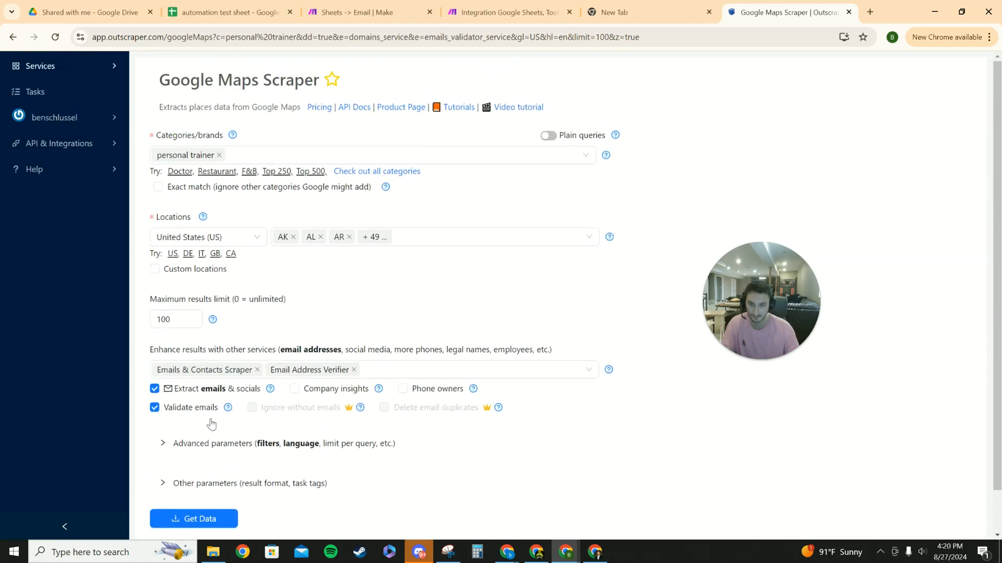
# - Set the maximum results limit to 20
pyautogui.click(180, 318)
pyautogui.press('BackSpace')
pyautogui.press('BackSpace')
pyautogui.press('BackSpace')
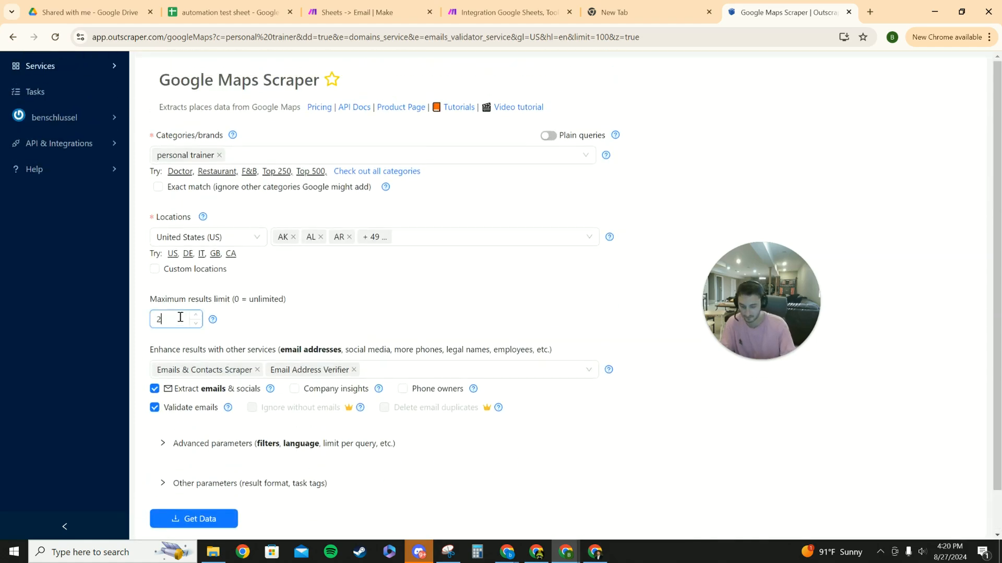
pyautogui.write('20')
pyautogui.click(392, 308)
pyautogui.scroll(-1, 380, 324)
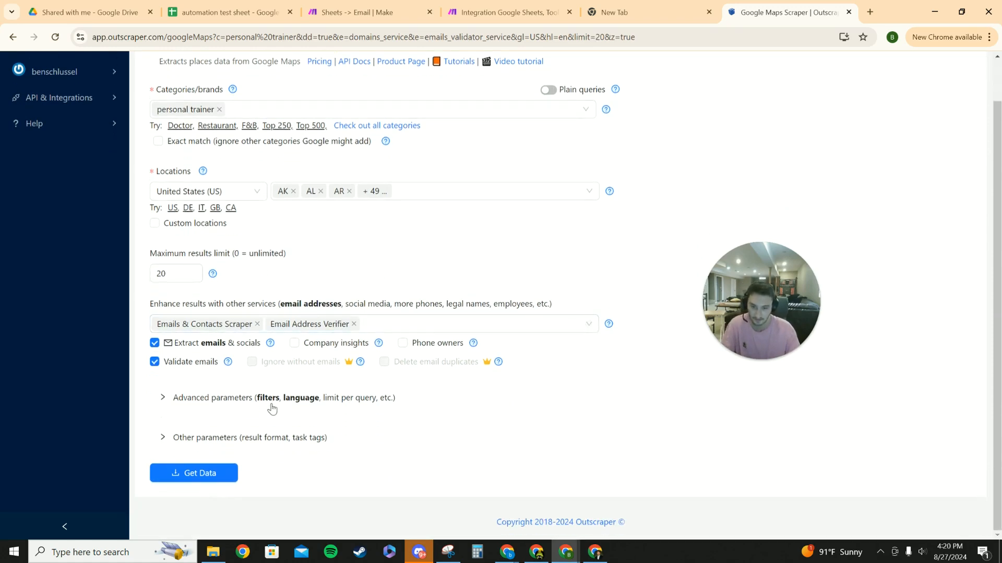
# - Request the personal trainer data and examine the number of queries and the estimated finish time in the task confirmation
pyautogui.scroll(1, 253, 457)
pyautogui.scroll(-1, 246, 464)
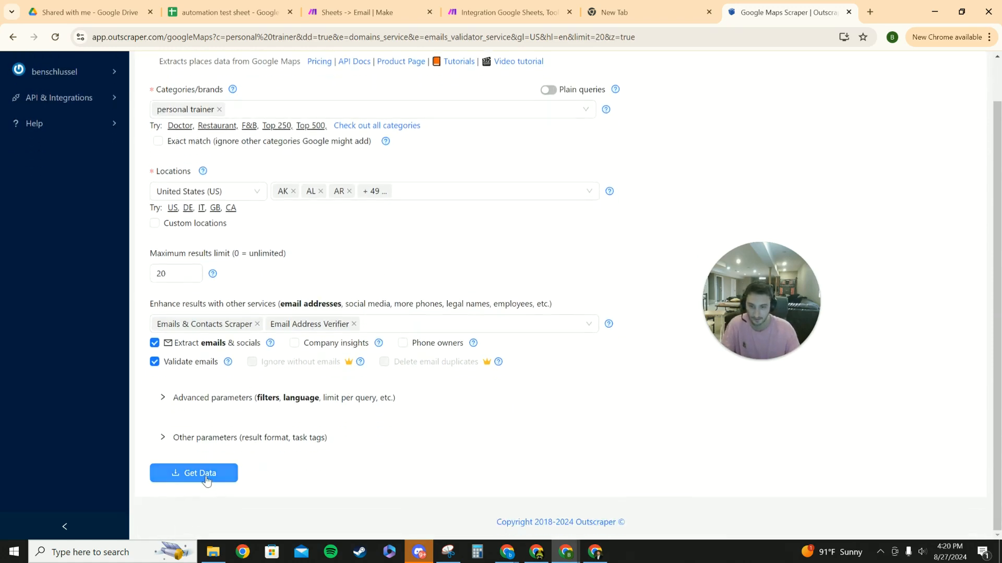
pyautogui.click(228, 481)
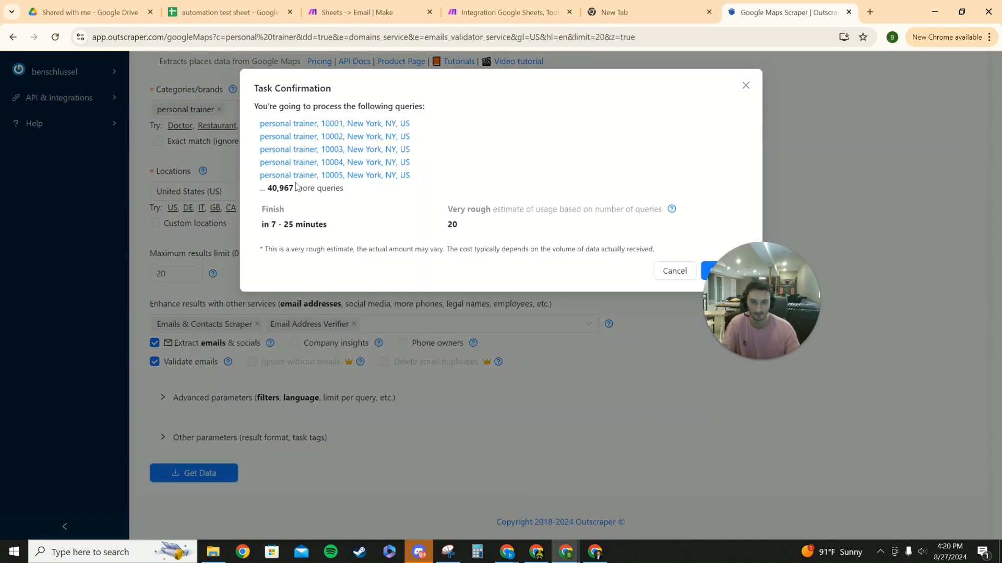
pyautogui.moveTo(269, 187); pyautogui.dragTo(350, 197)
pyautogui.click(350, 196)
pyautogui.moveTo(268, 224); pyautogui.dragTo(347, 225)
pyautogui.click(349, 227)
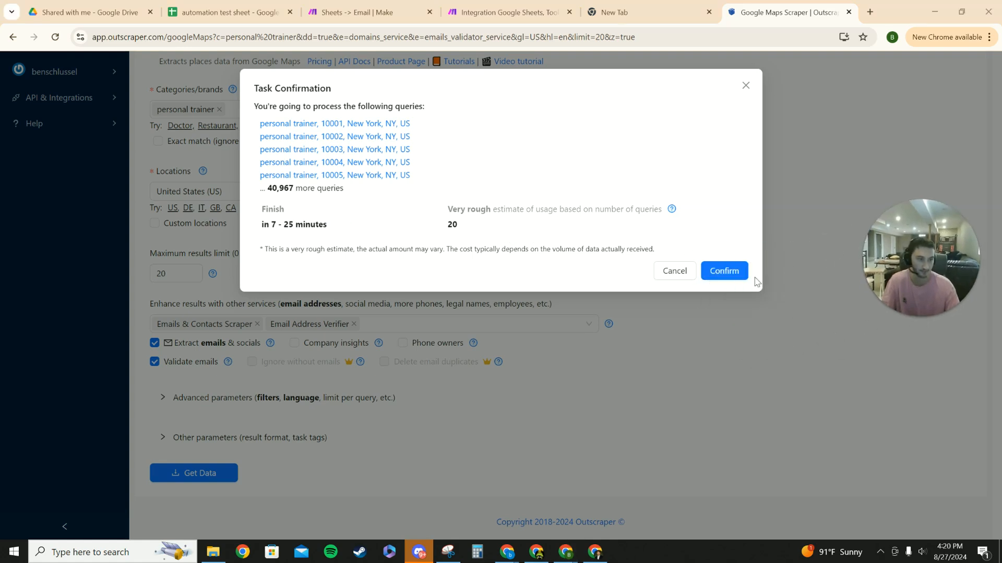
# - Try to confirm the scraping task and proceed through the email verification prompt, and cancel that prompt
pyautogui.click(726, 271)
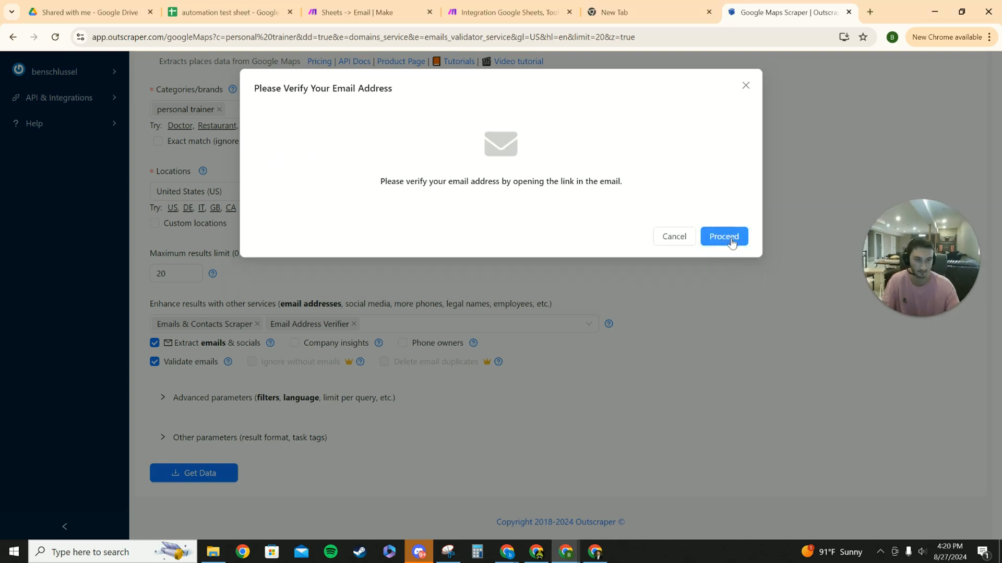
pyautogui.click(728, 241)
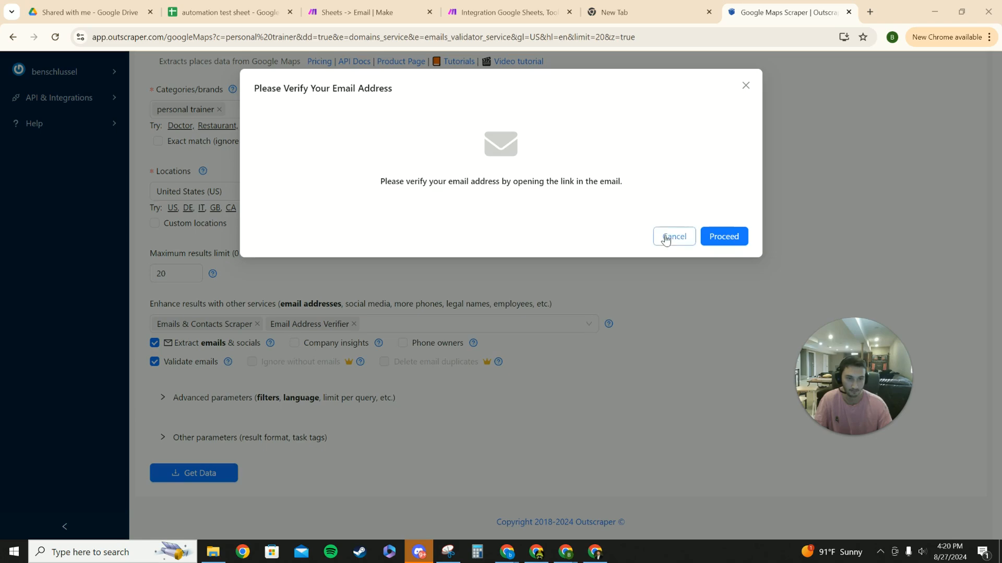
pyautogui.click(694, 244)
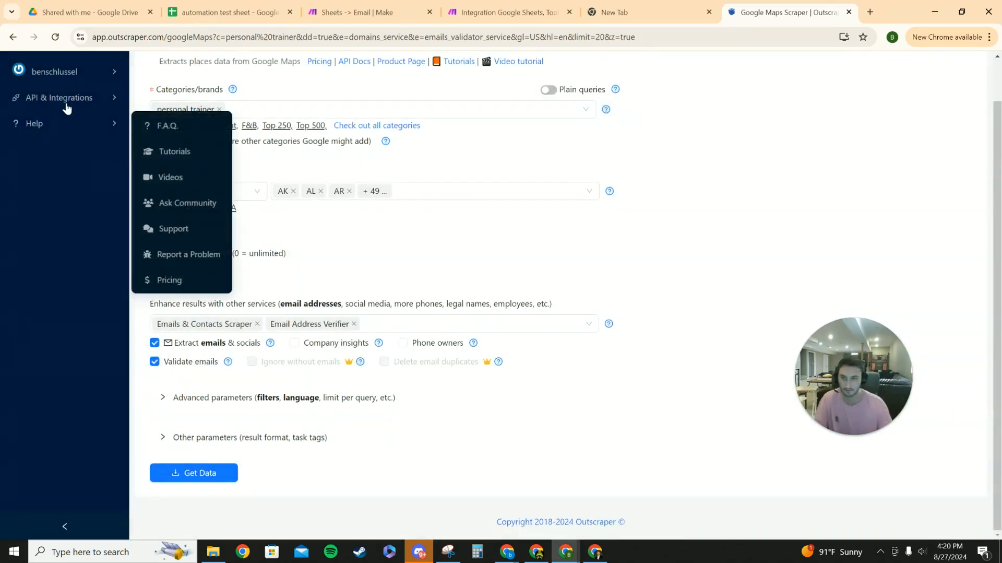
# - Open Outscraper's task list and review the available account options
pyautogui.scroll(1, 59, 100)
pyautogui.moveTo(76, 112)
pyautogui.click(79, 93)
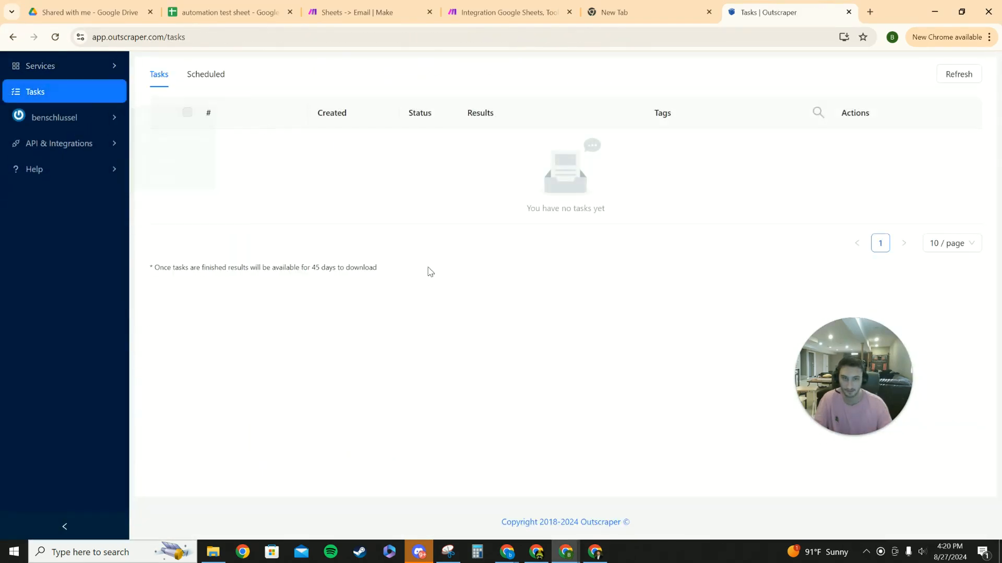
pyautogui.moveTo(64, 120)
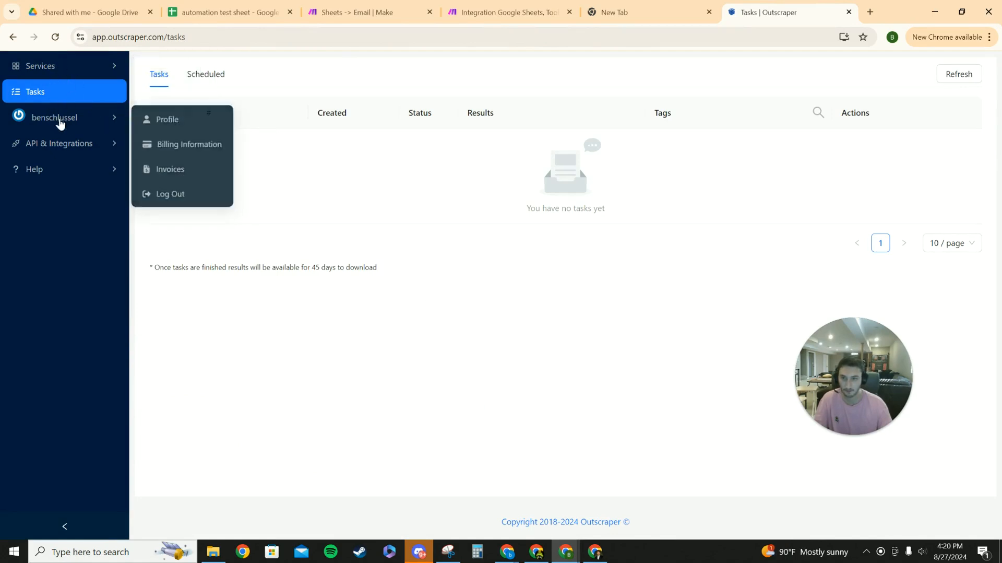
pyautogui.moveTo(112, 116)
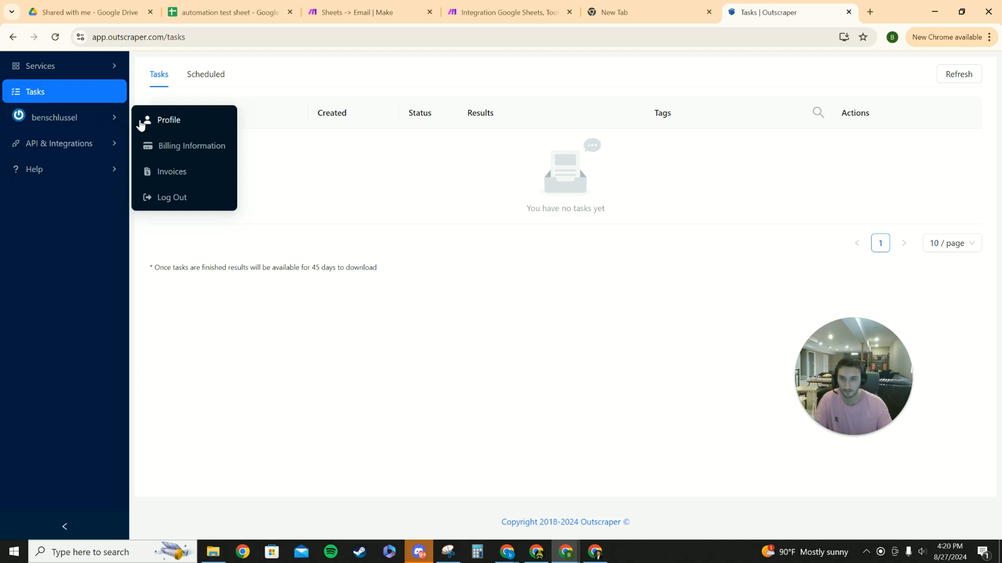
# - Switch to Gmail, open the Outscraper Team's "Verify your email" message, and confirm the account through its link
pyautogui.click(86, 13)
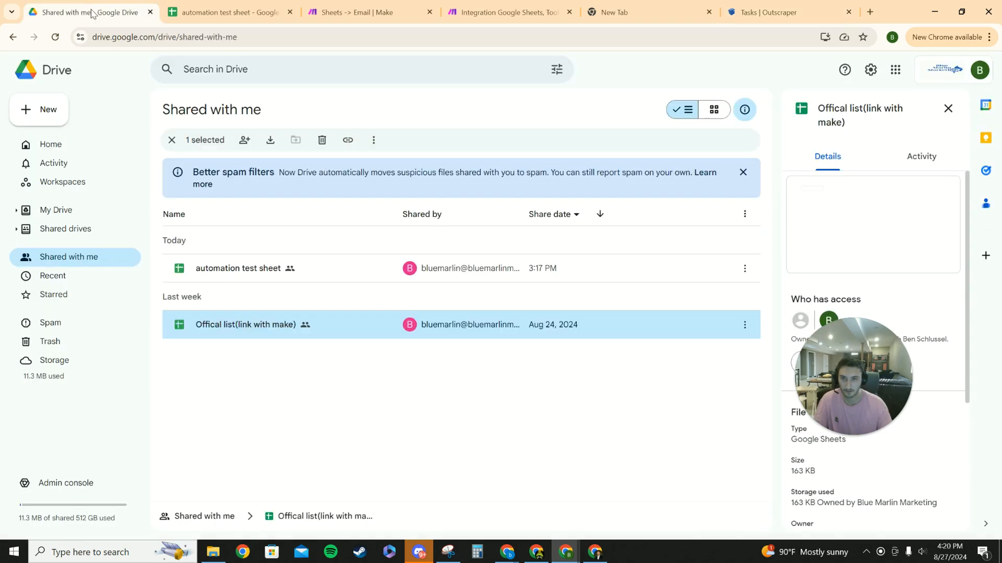
pyautogui.click(880, 12)
pyautogui.click(880, 69)
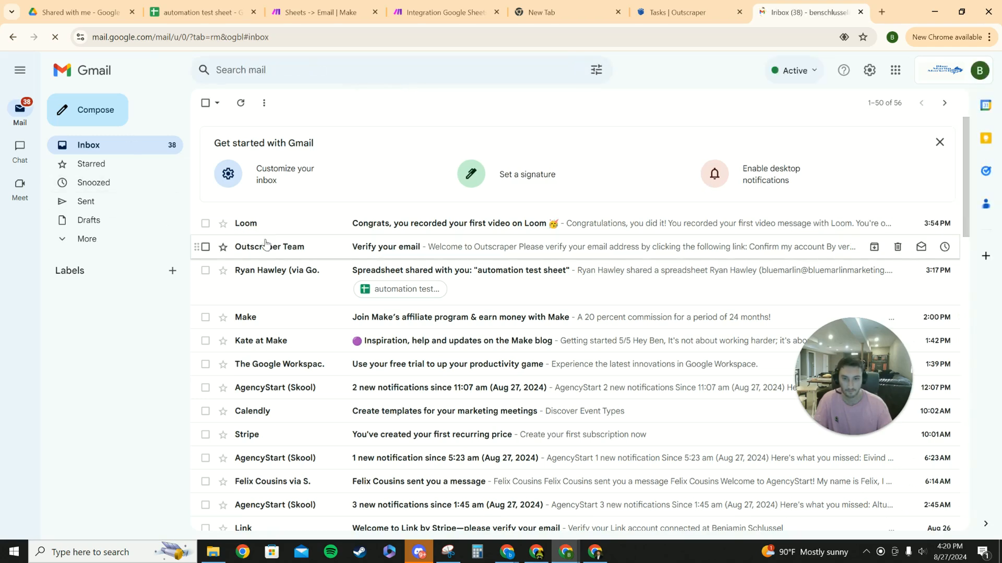
pyautogui.click(267, 245)
pyautogui.click(616, 329)
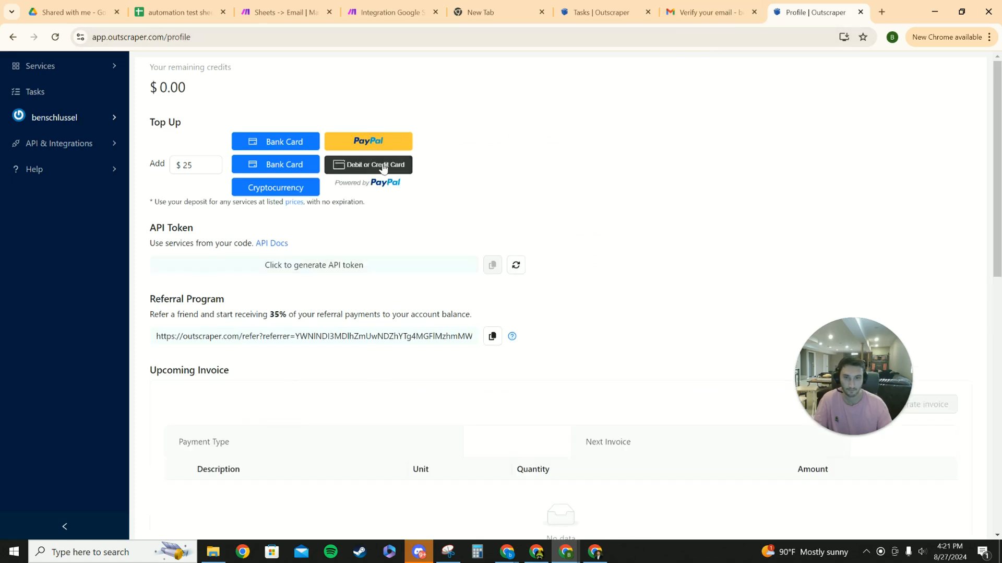
# - Open Outscraper's Google Maps Scraper from the Google services and choose the personal trainer category
pyautogui.moveTo(79, 66)
pyautogui.moveTo(157, 68)
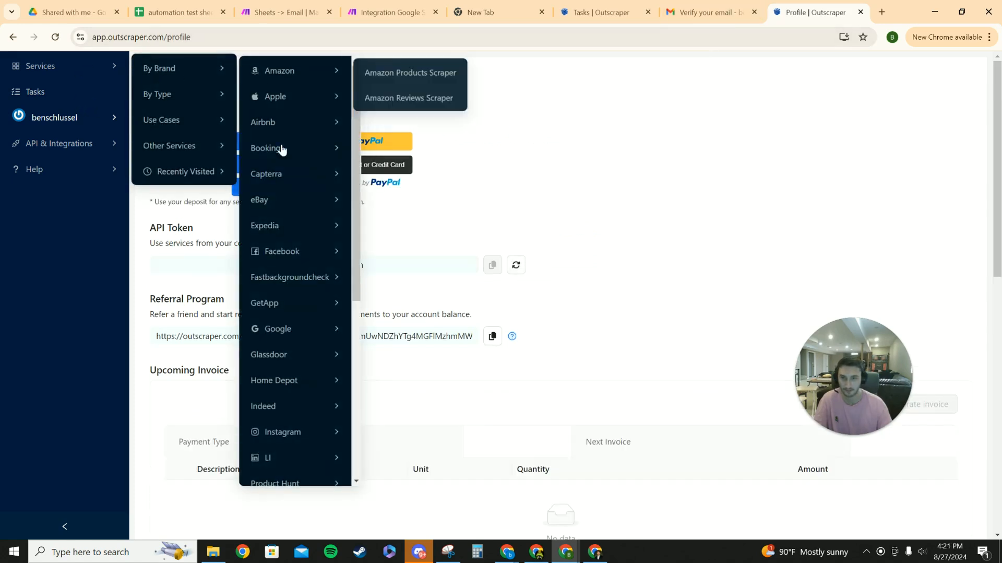
pyautogui.moveTo(313, 328)
pyautogui.click(420, 331)
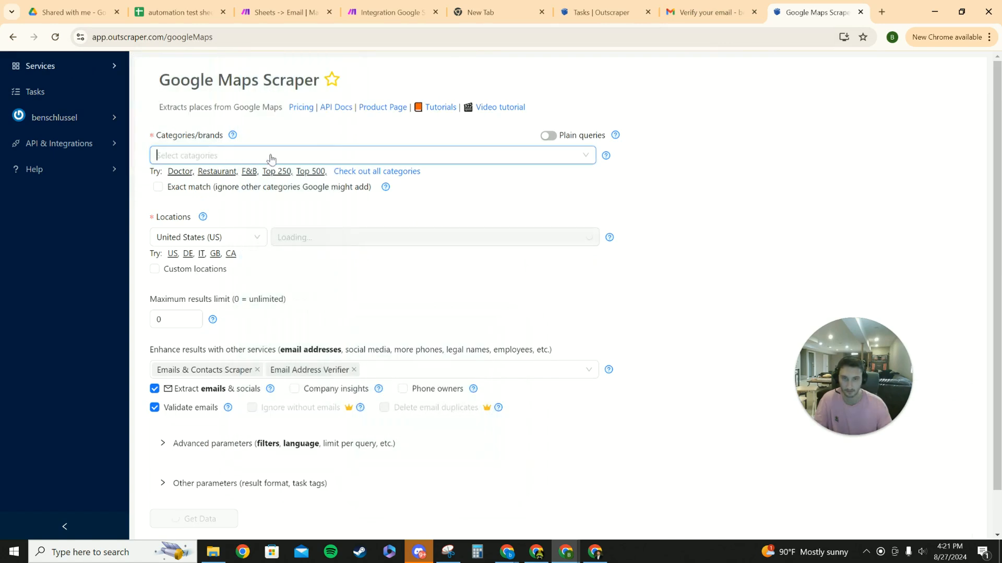
pyautogui.write('pers')
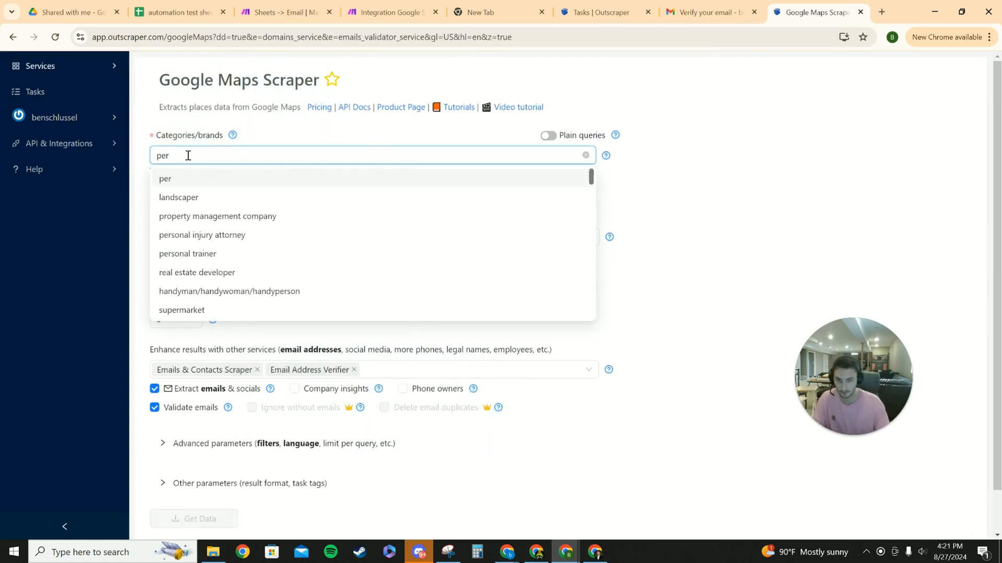
pyautogui.click(211, 215)
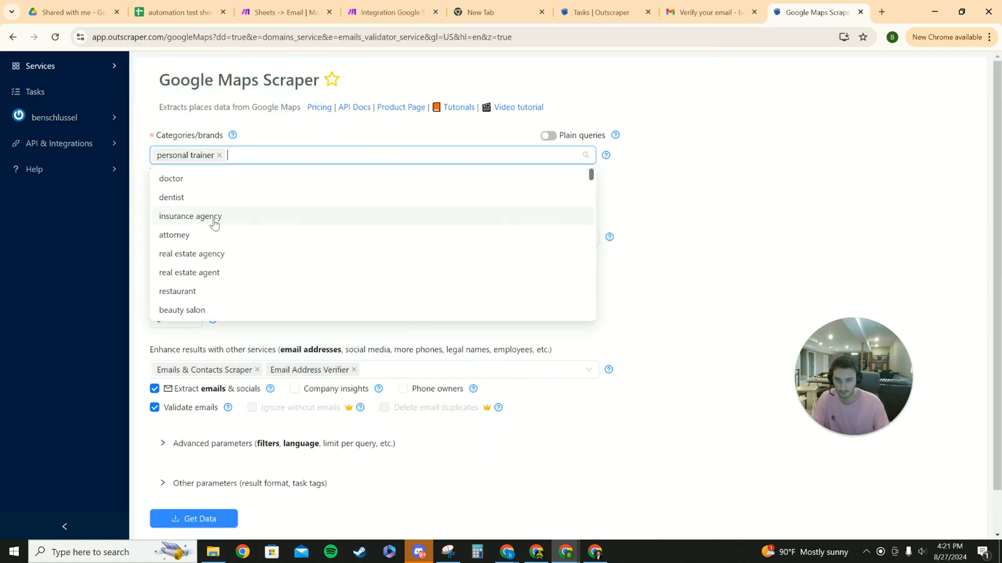
pyautogui.click(736, 284)
# - Limit the Google Maps Scraper to a maximum of 20 results
pyautogui.click(183, 316)
pyautogui.press('BackSpace')
pyautogui.write('20')
pyautogui.click(353, 308)
# - Try to submit the personal trainer scraping task by confirming it and proceeding through the email verification prompt
pyautogui.click(194, 472)
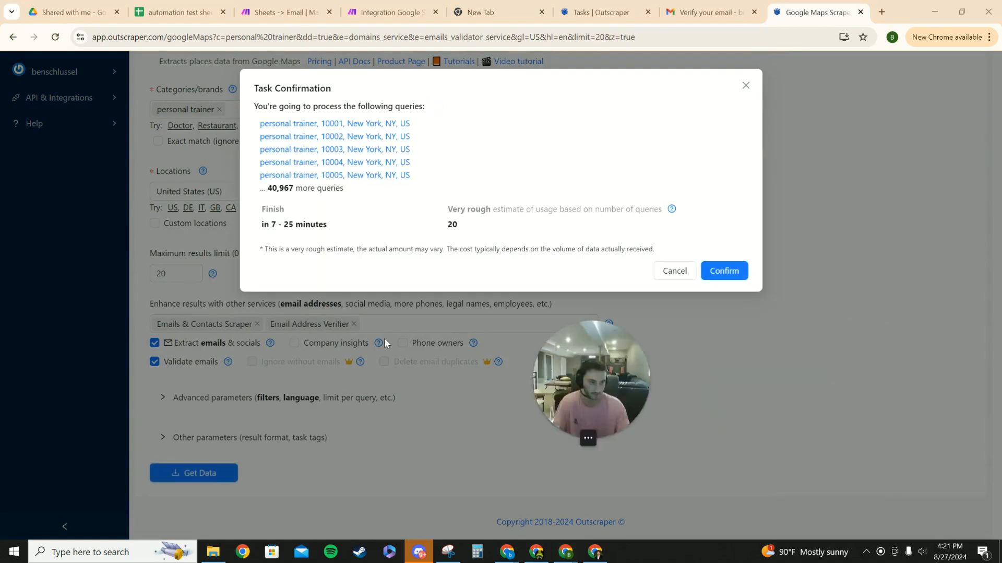
pyautogui.click(733, 273)
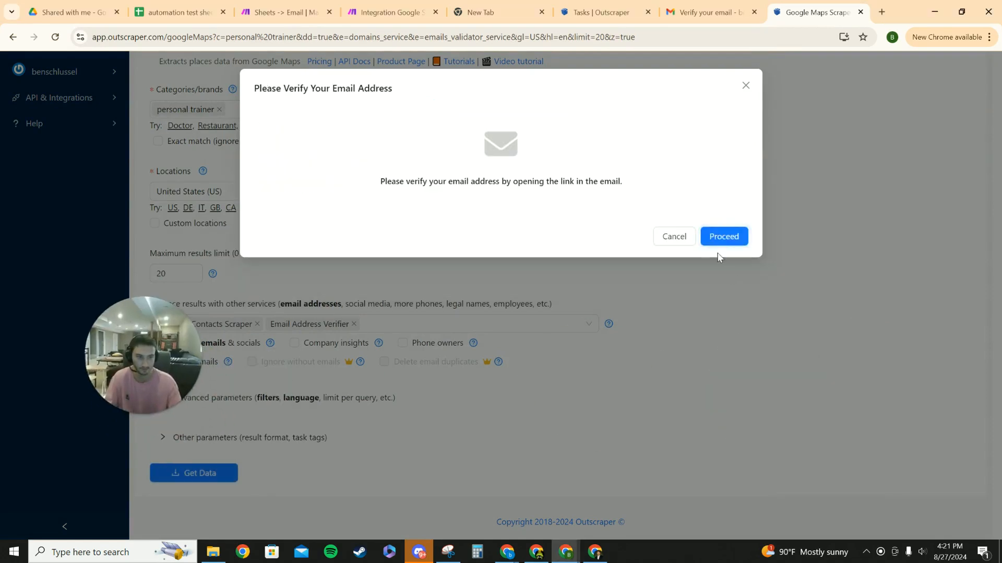
pyautogui.click(720, 235)
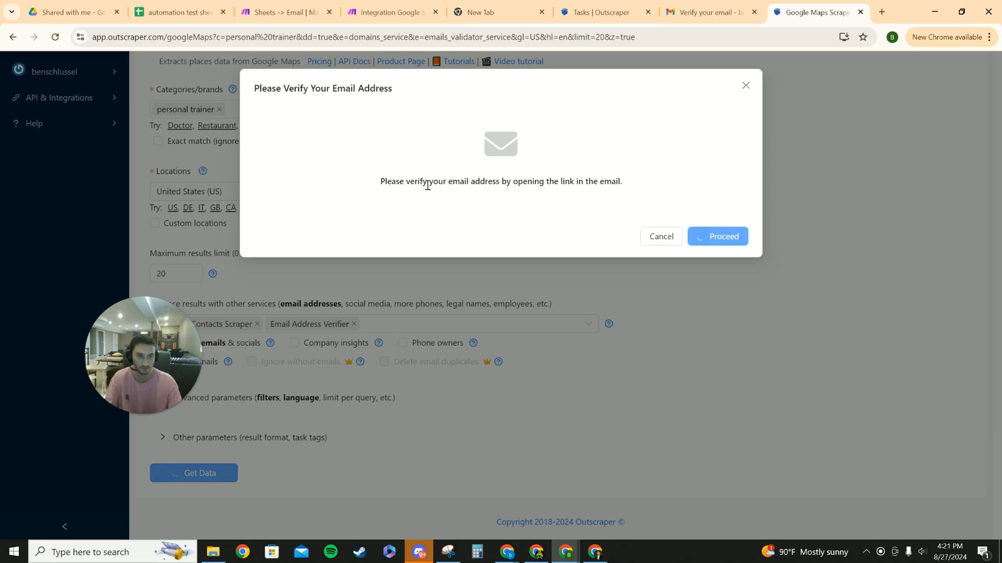
# - Check the Gmail inbox for a new verification email and try to proceed through Outscraper's verification prompt again
pyautogui.click(708, 11)
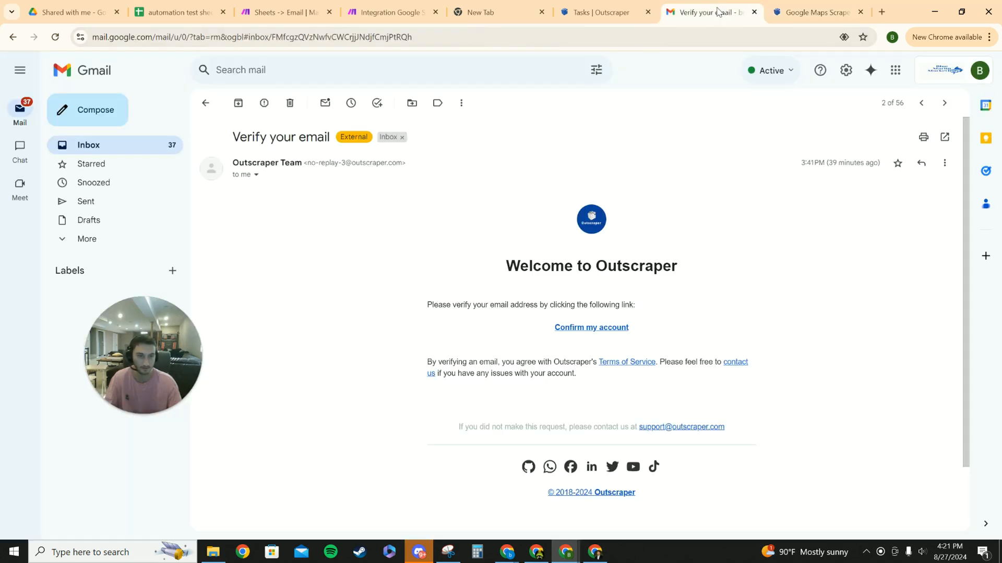
pyautogui.click(115, 150)
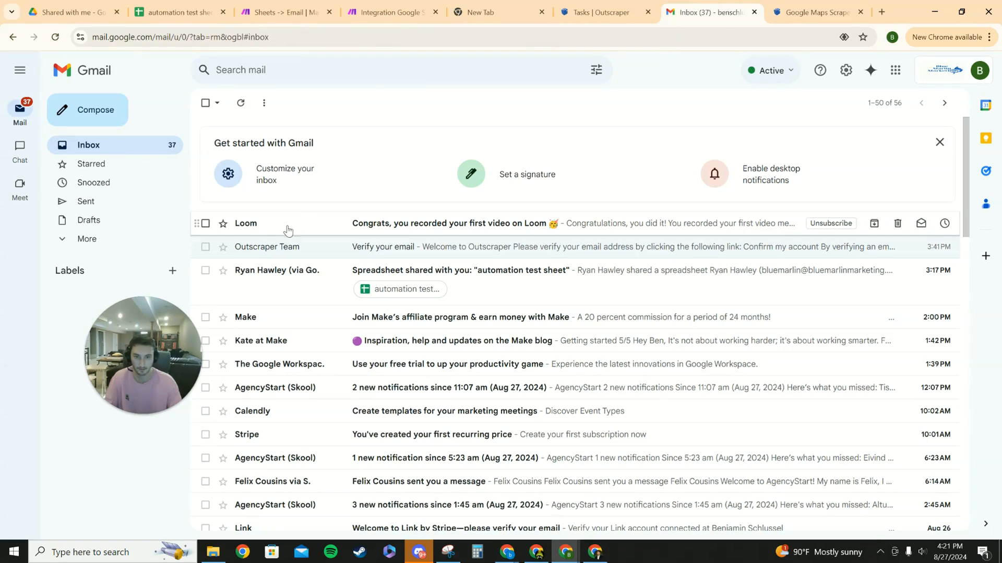
pyautogui.click(603, 12)
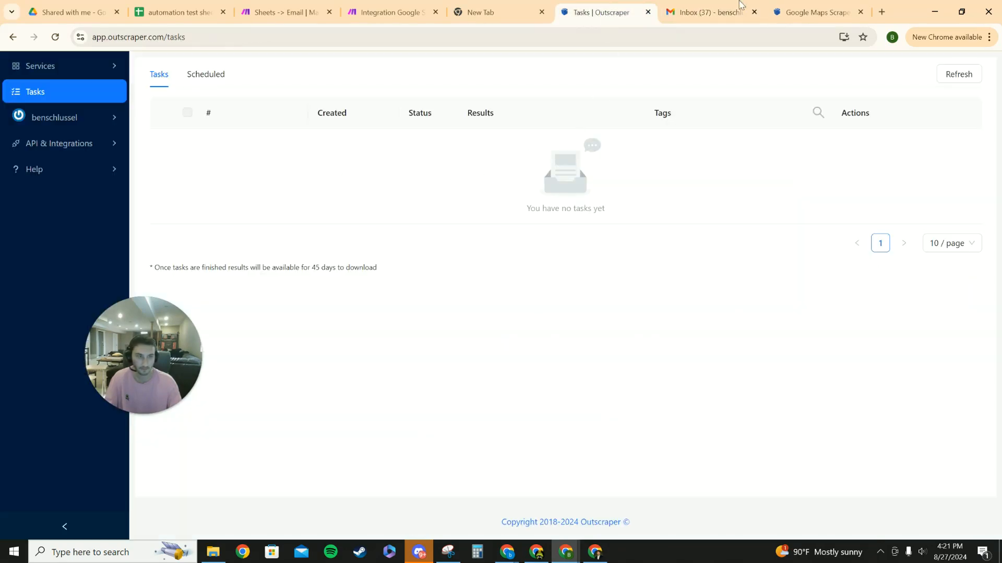
pyautogui.click(804, 11)
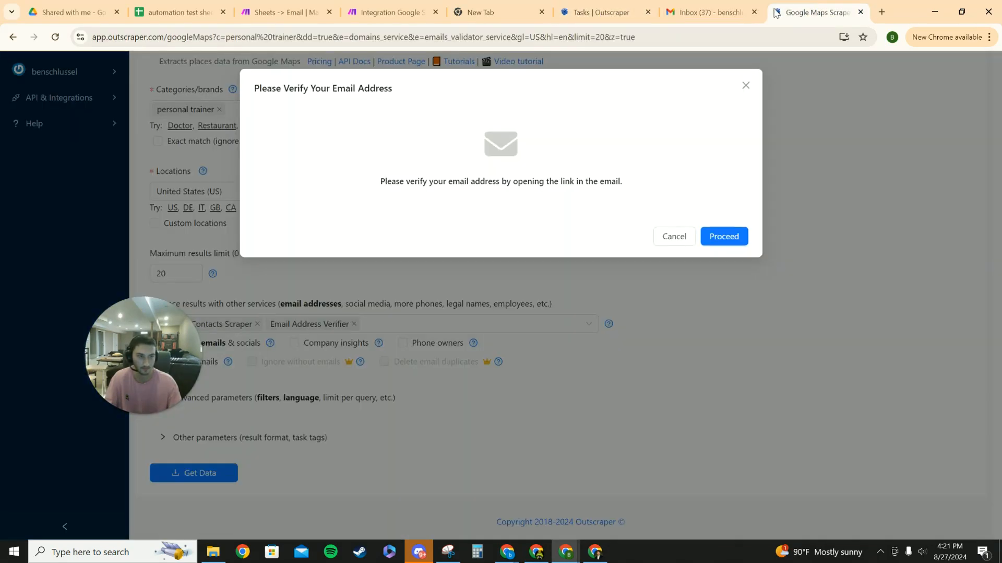
pyautogui.click(729, 238)
# - Refresh and recheck the Gmail inbox for the verification email, and dismiss Outscraper's verification prompt
pyautogui.click(729, 12)
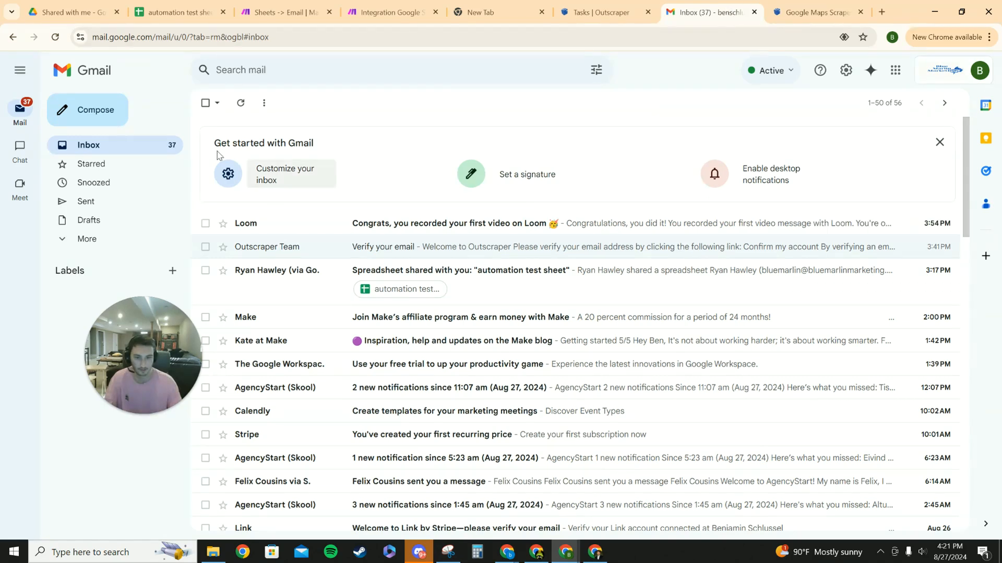
pyautogui.click(55, 37)
pyautogui.click(794, 11)
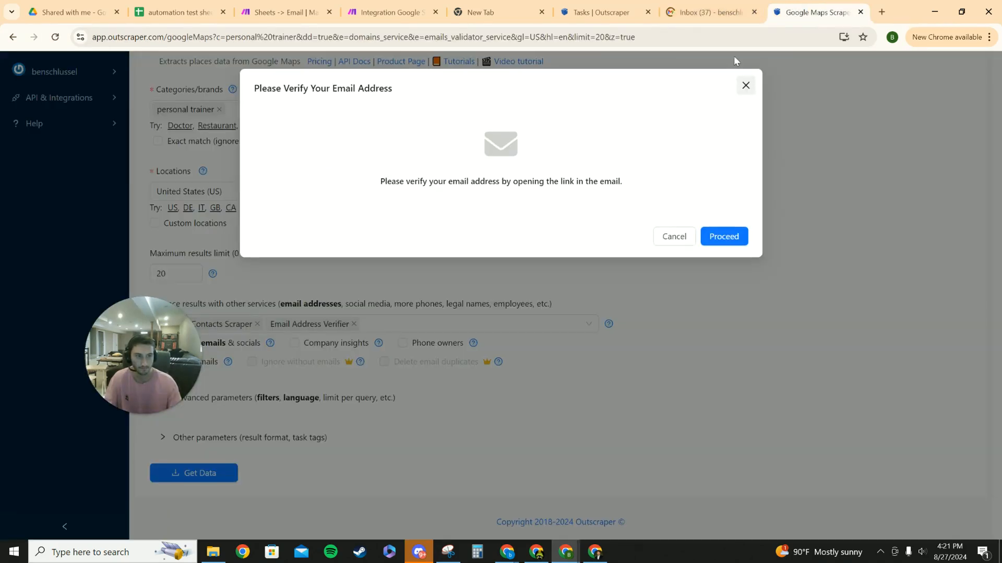
pyautogui.click(718, 12)
pyautogui.click(815, 12)
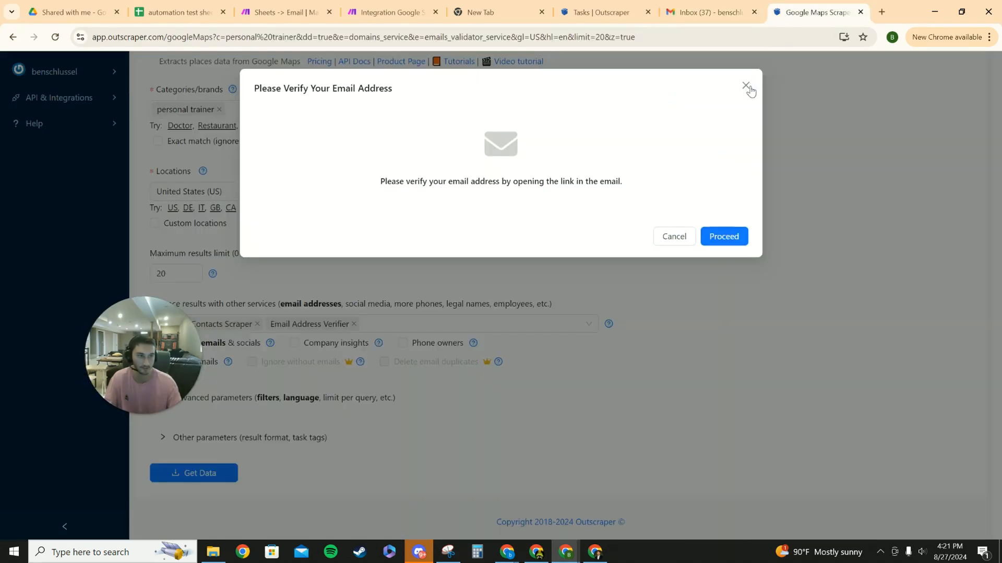
pyautogui.click(747, 86)
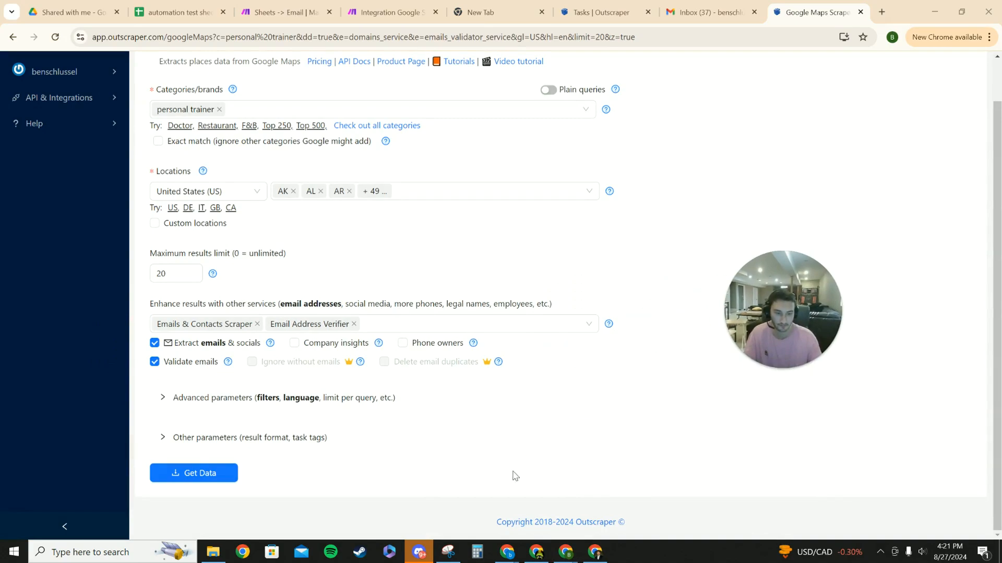
# - Switch to the XLSX Spreadsheet desktop app and open the Outscraper lawn care workbook from the Downloads folder
pyautogui.click(936, 10)
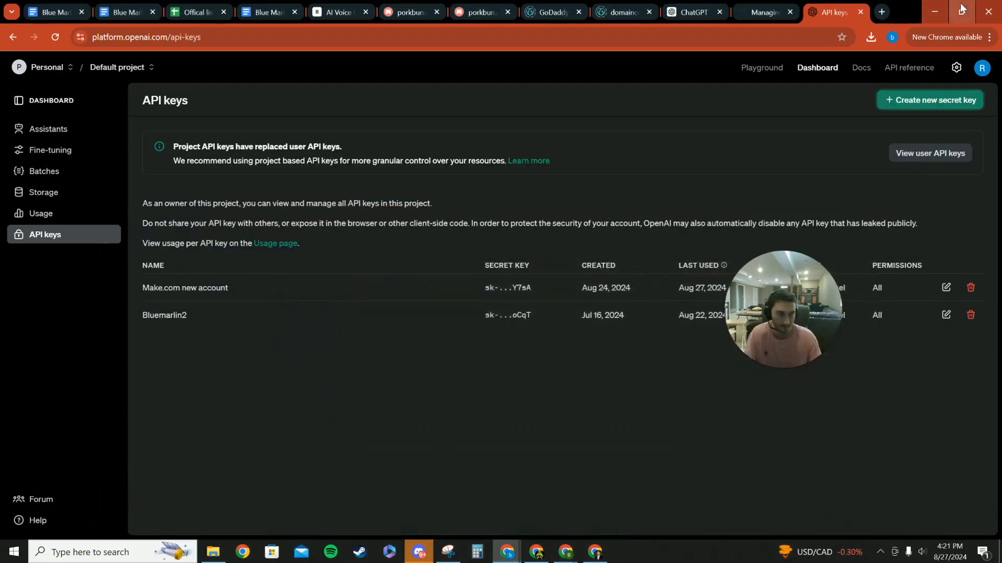
pyautogui.click(937, 9)
pyautogui.click(936, 8)
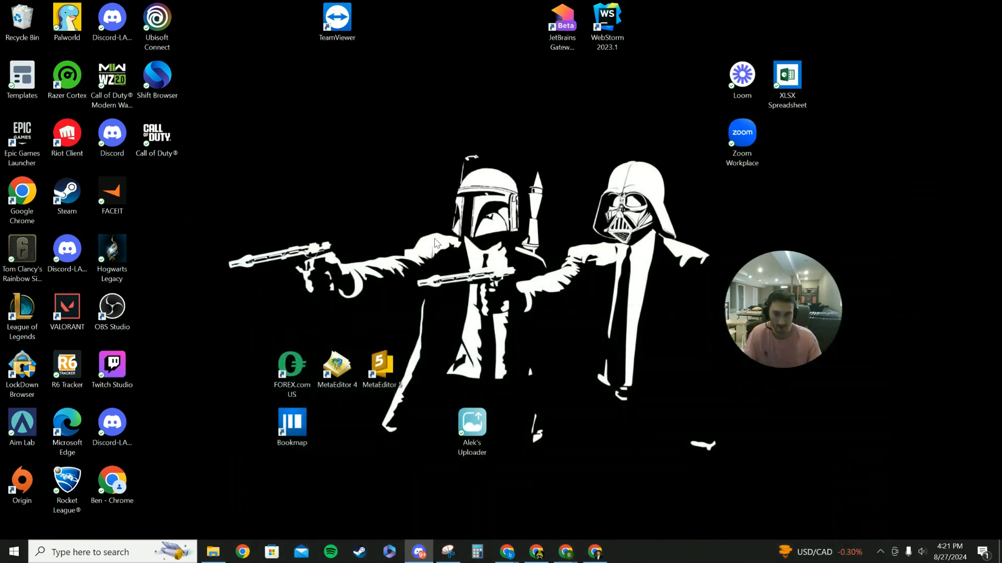
pyautogui.doubleClick(797, 86)
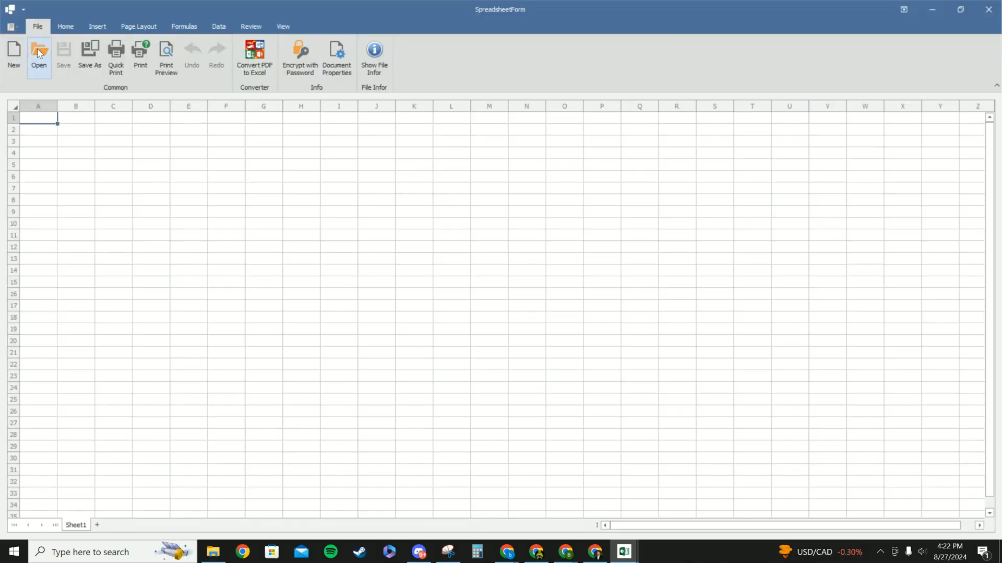
pyautogui.click(37, 48)
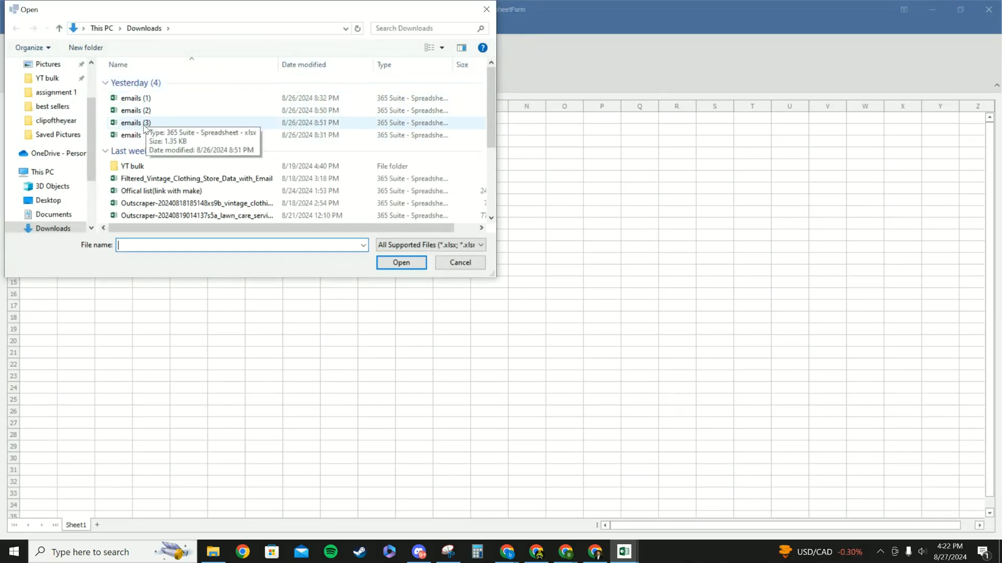
pyautogui.scroll(-1, 170, 172)
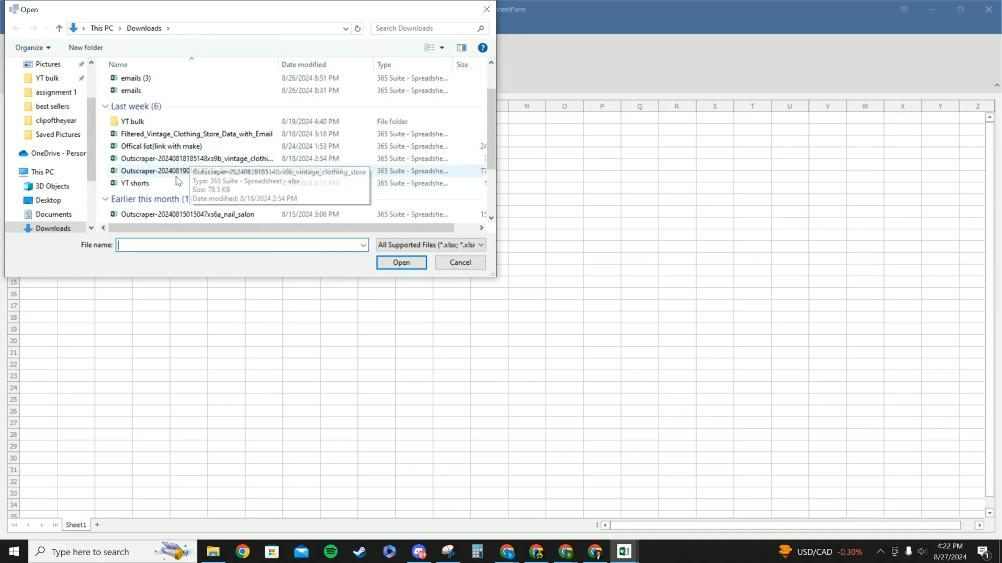
pyautogui.doubleClick(204, 171)
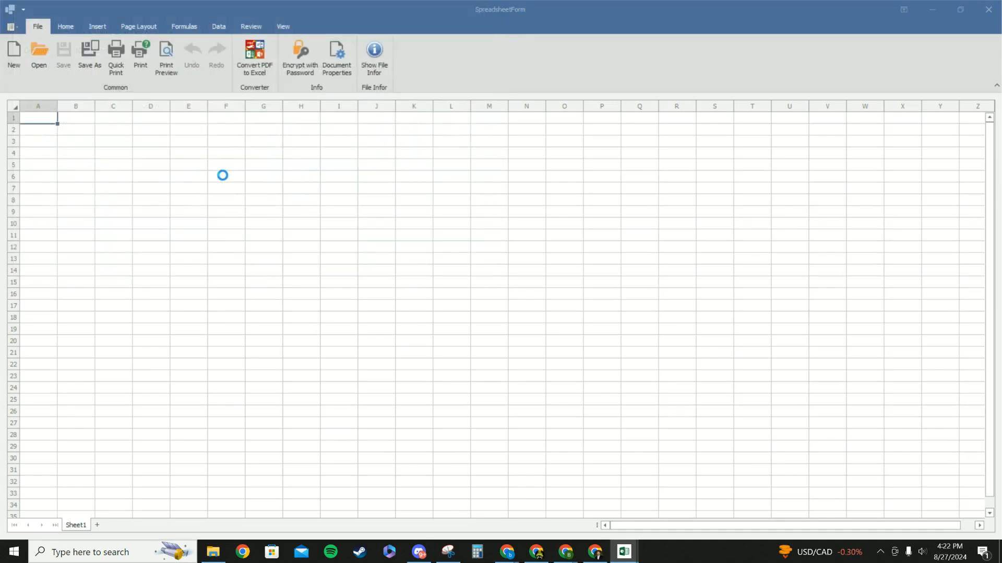
# - Examine the lawn care leads across the workbook's rows and columns, including phone numbers, addresses, websites and social media links
pyautogui.scroll(-20, 269, 343)
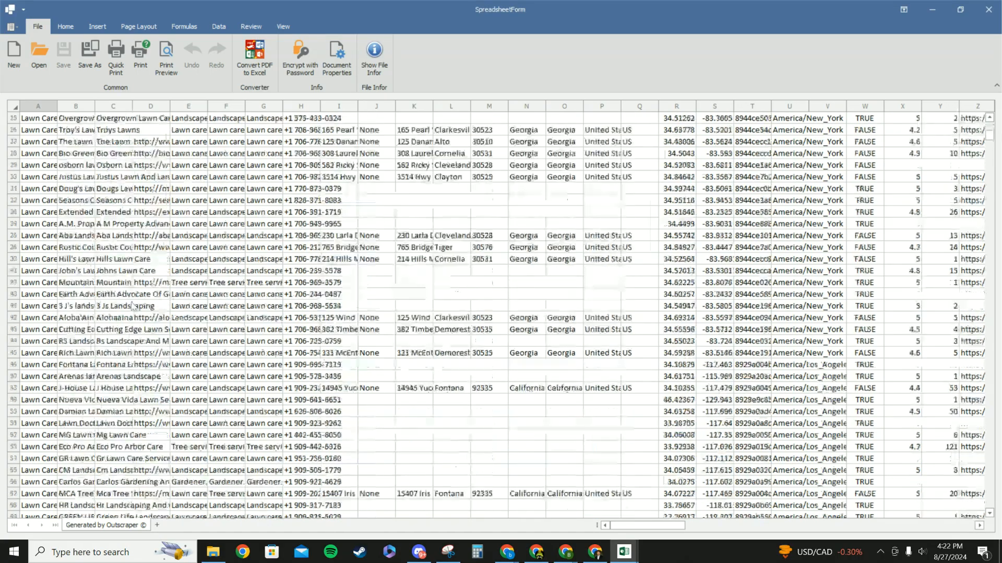
pyautogui.scroll(-10, 269, 343)
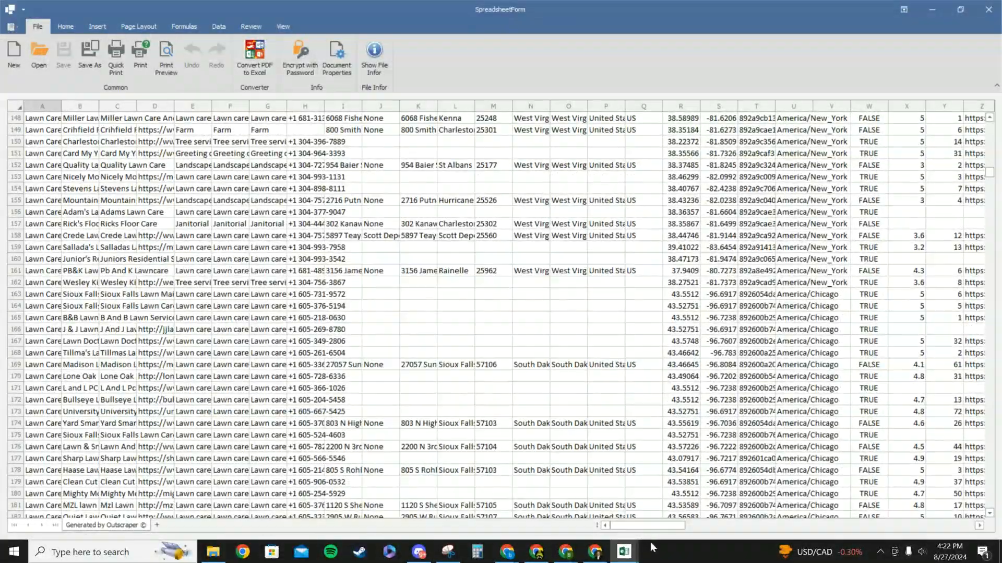
pyautogui.moveTo(649, 527); pyautogui.dragTo(945, 527)
pyautogui.scroll(11, 609, 433)
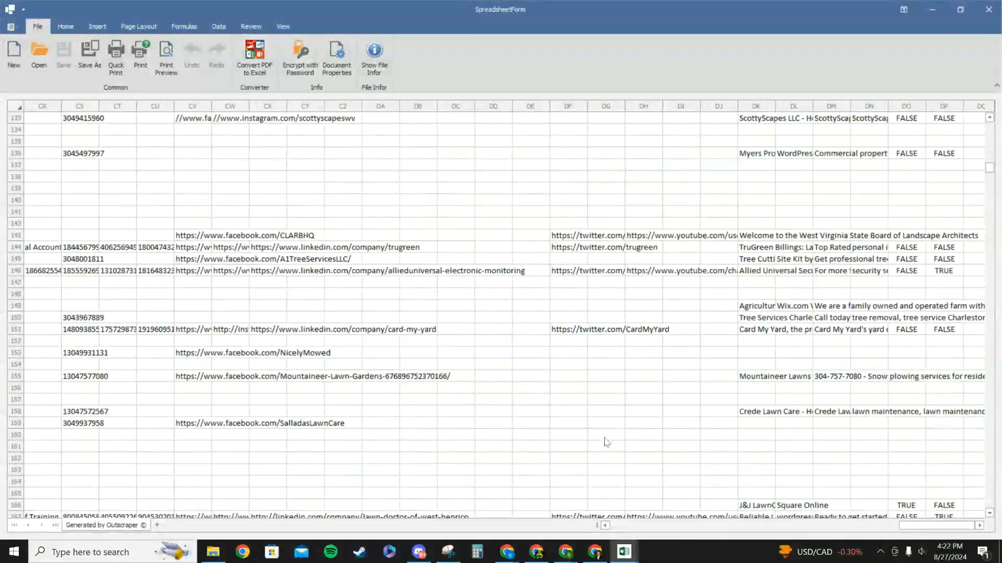
pyautogui.scroll(4, 271, 177)
pyautogui.moveTo(913, 525); pyautogui.dragTo(397, 400)
pyautogui.scroll(5, 397, 401)
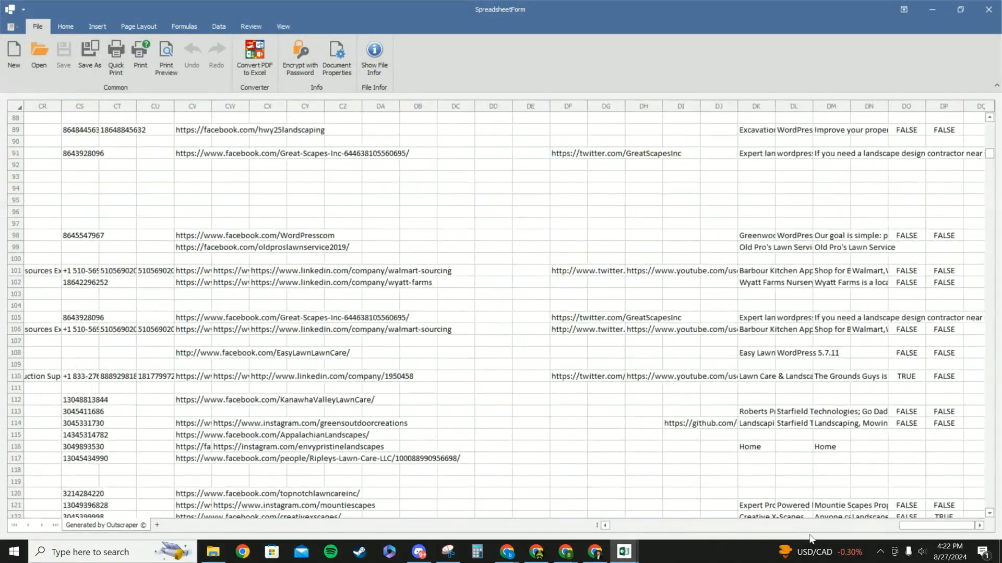
pyautogui.moveTo(905, 527); pyautogui.dragTo(606, 522)
pyautogui.scroll(3, 240, 209)
# - Put away the spreadsheet windows and return to the Google Maps Scraper form in the browser
pyautogui.click(935, 10)
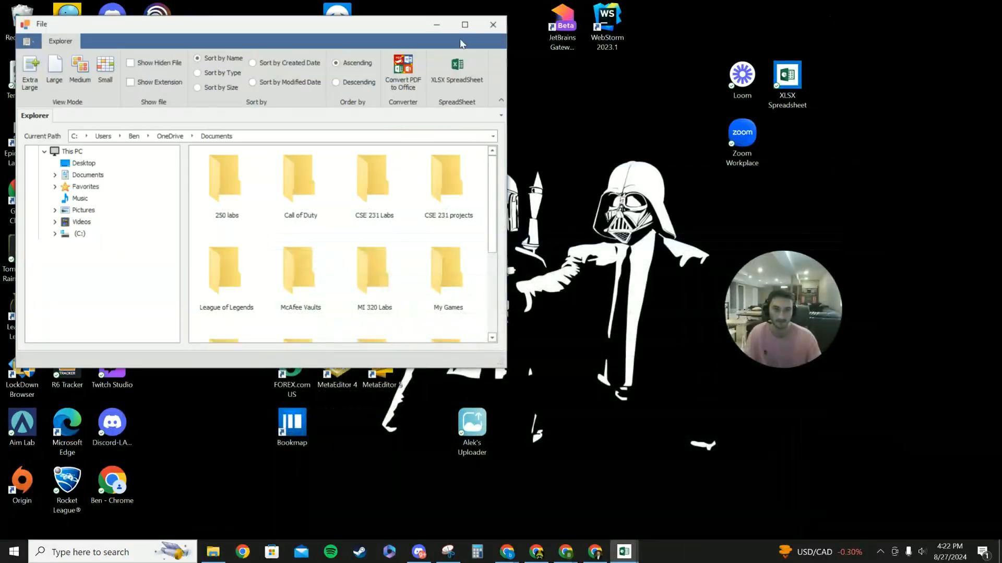
pyautogui.click(493, 28)
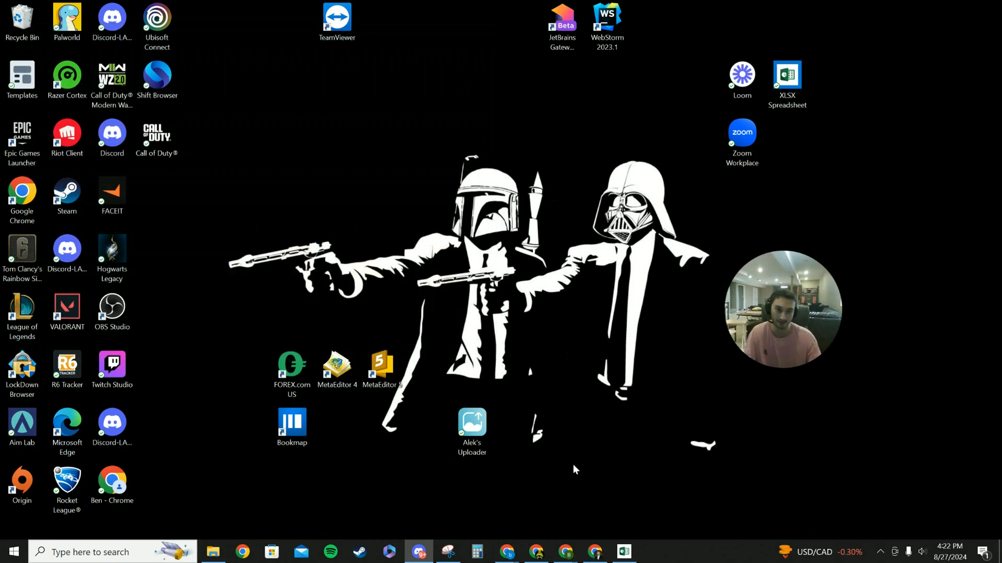
pyautogui.click(514, 551)
pyautogui.click(631, 503)
pyautogui.click(595, 555)
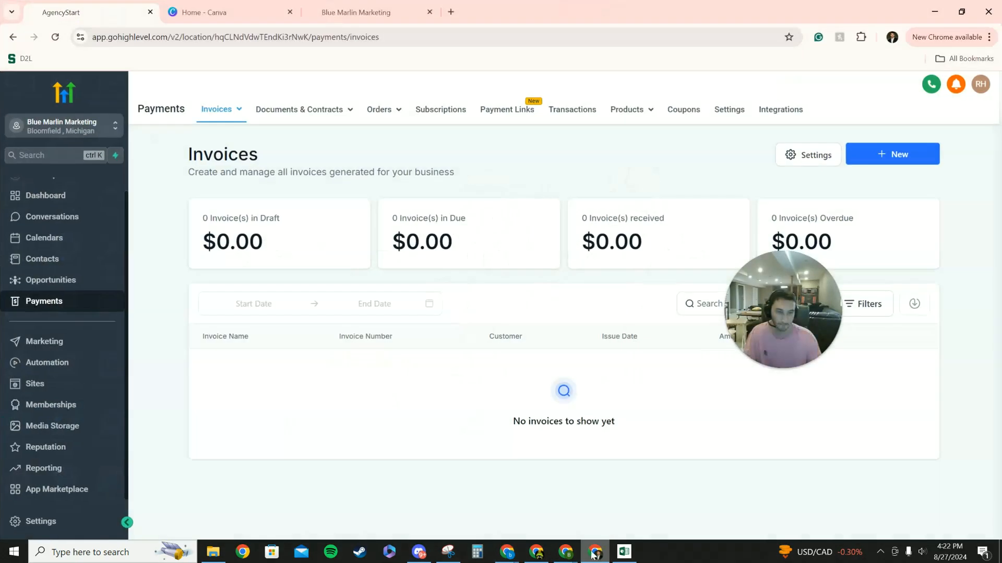
pyautogui.click(935, 12)
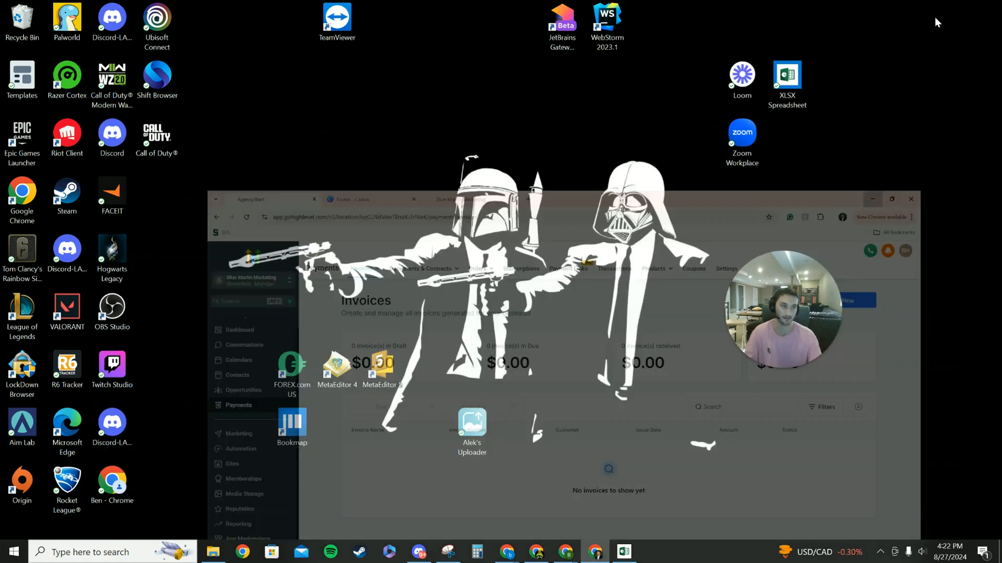
pyautogui.moveTo(566, 558)
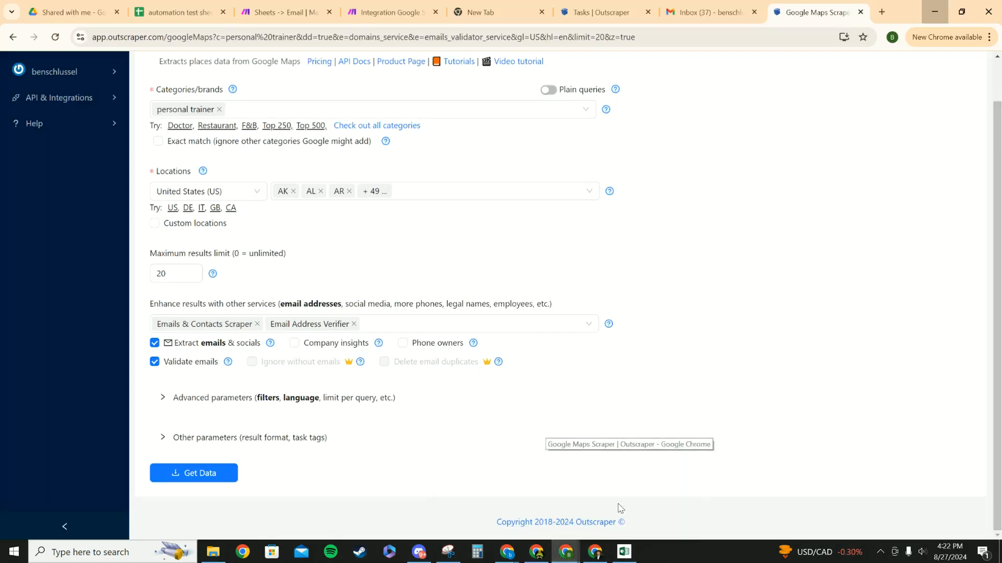
pyautogui.click(629, 498)
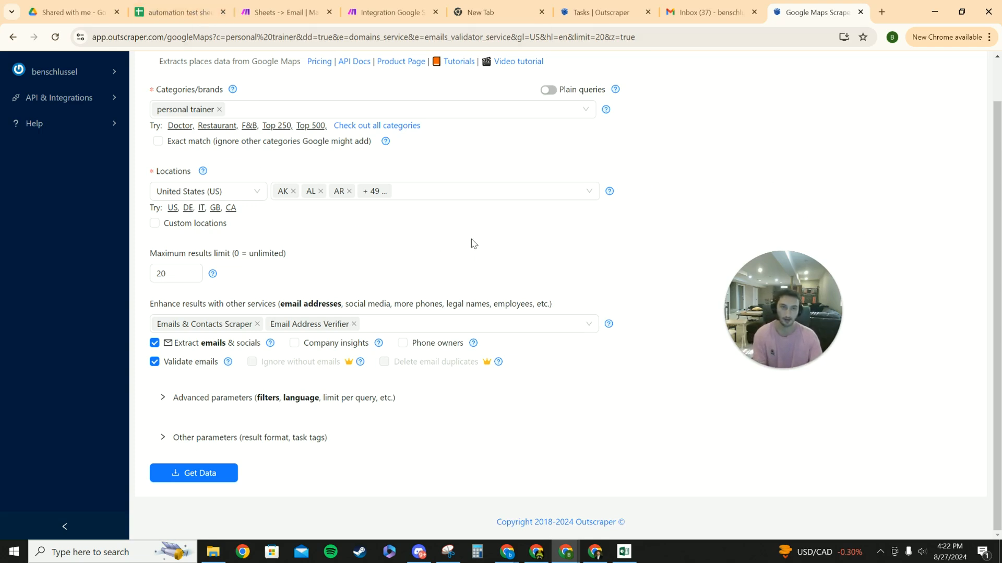
# - Switch back to the Sheets -> Email scenario in Make to view the complete automation
pyautogui.click(390, 12)
pyautogui.click(291, 12)
pyautogui.moveTo(378, 104); pyautogui.dragTo(345, 106)
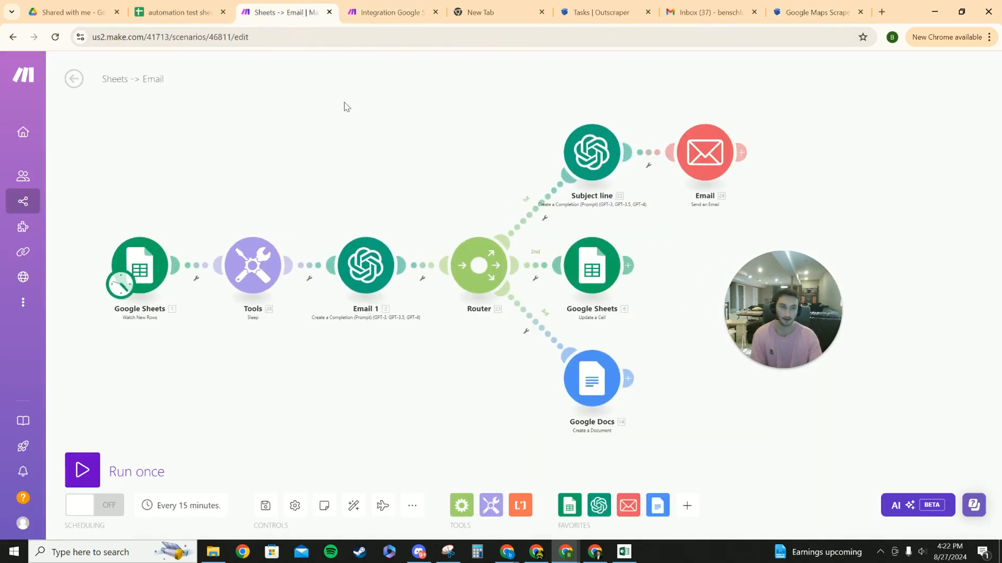